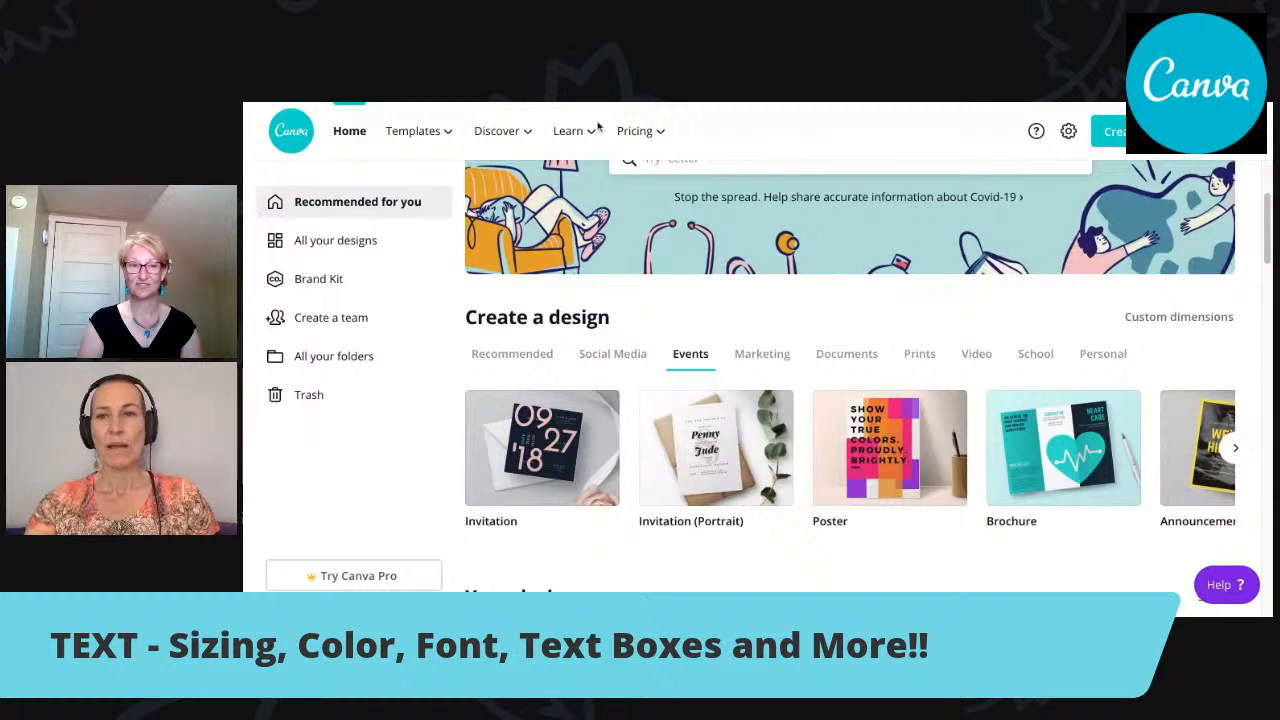
# Open the list of design types for a new design and look through the suggested formats.
pyautogui.moveTo(596, 131)
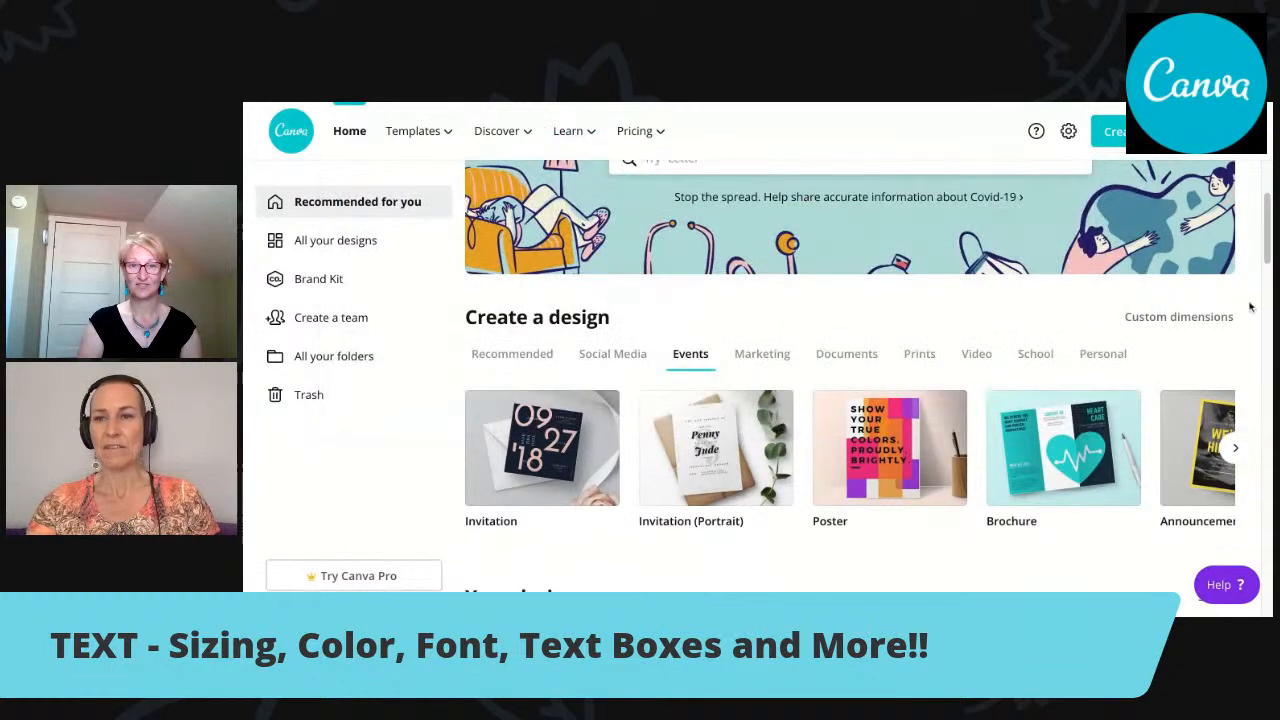
pyautogui.scroll(2, 1263, 272)
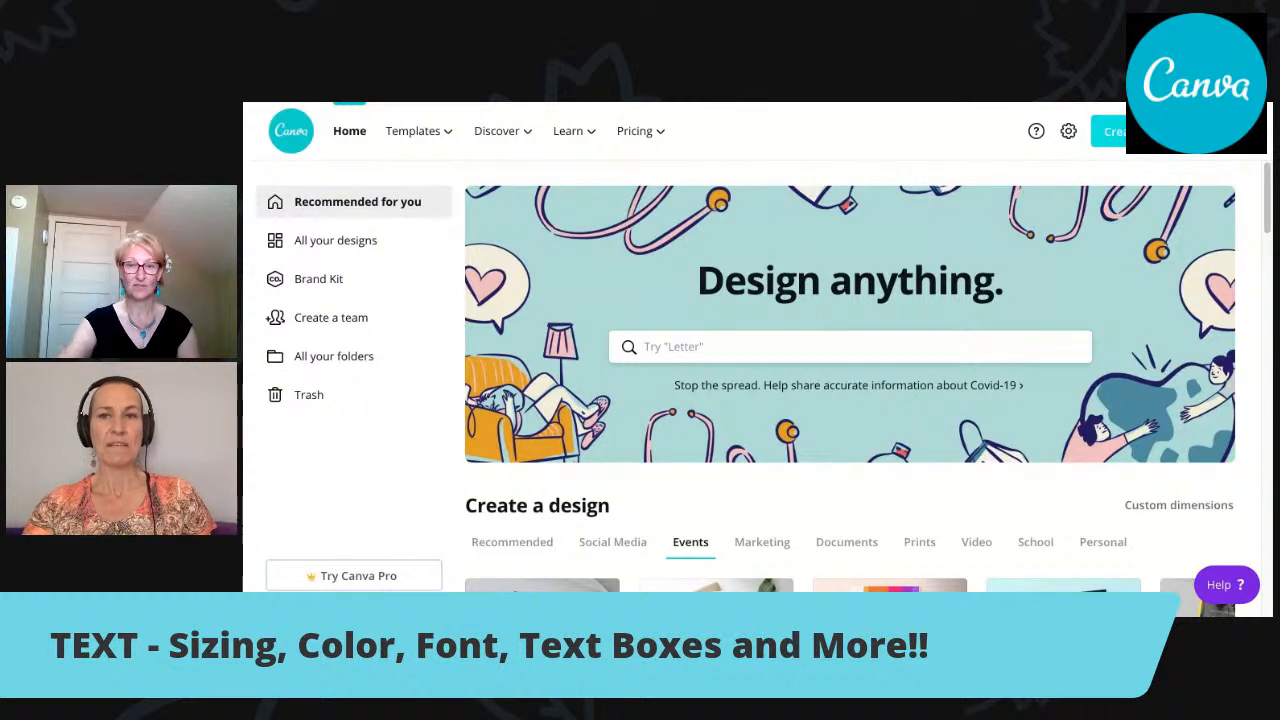
pyautogui.click(1146, 132)
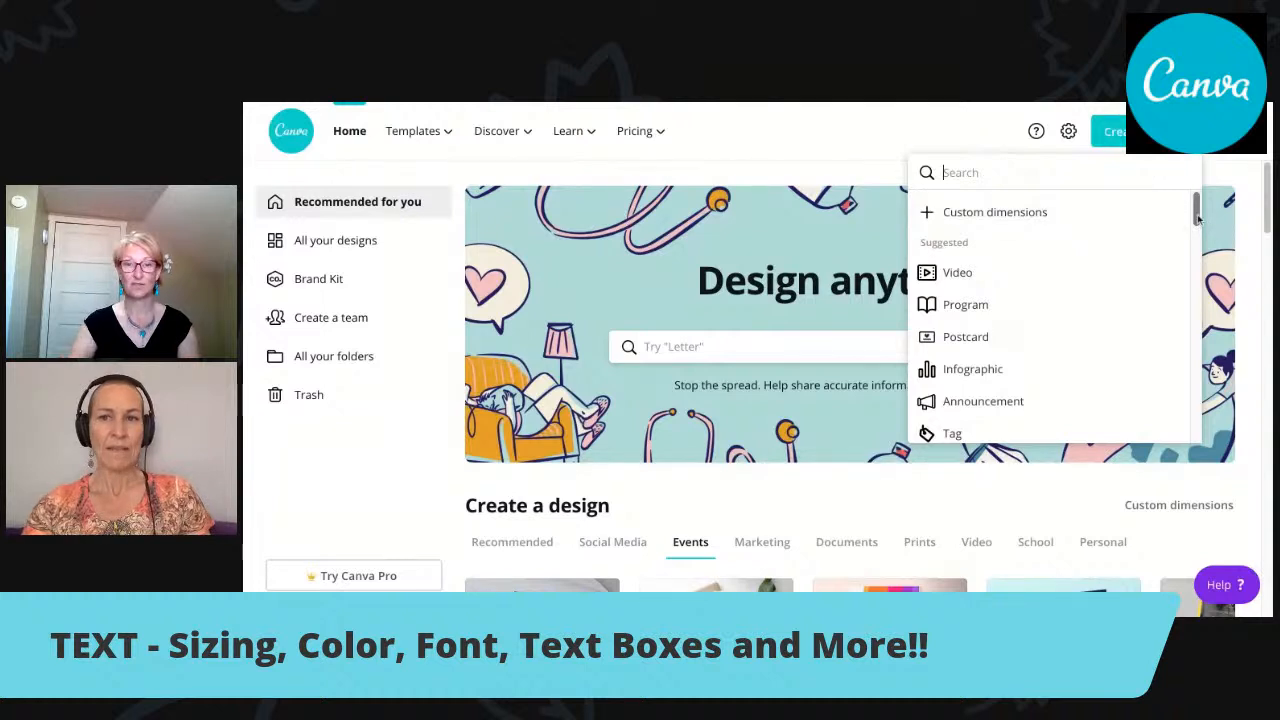
pyautogui.scroll(-3, 1197, 218)
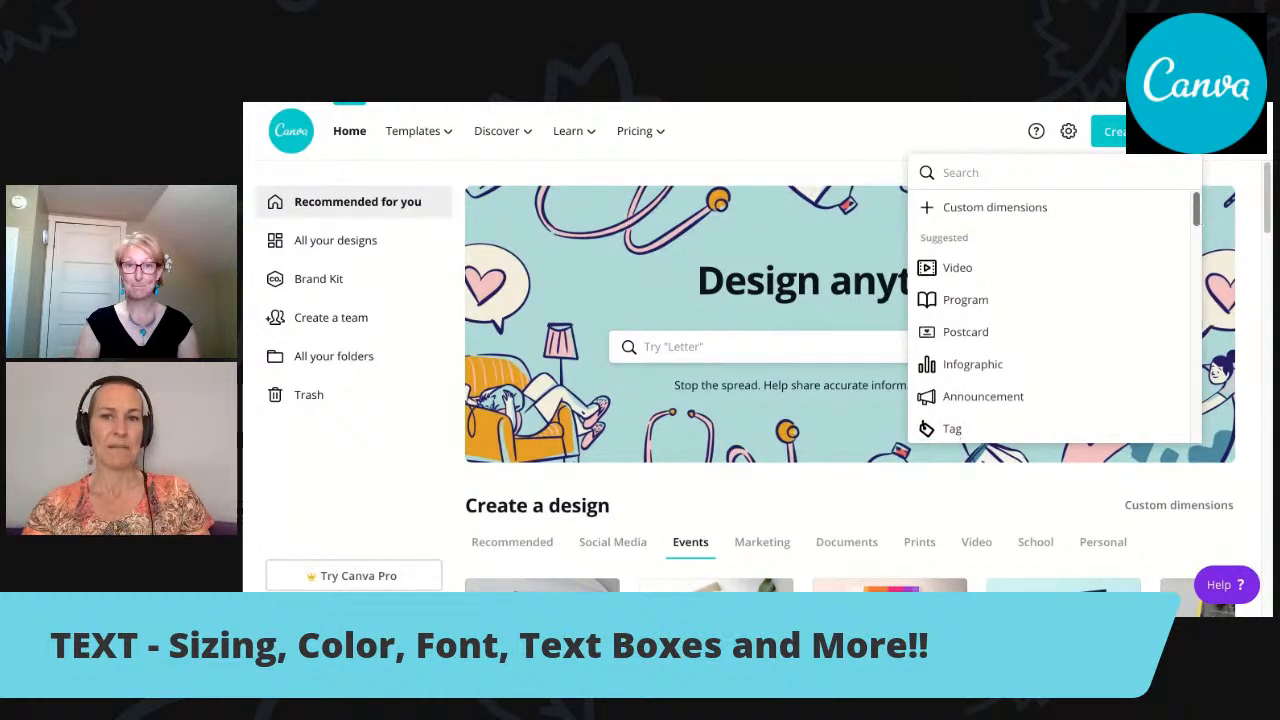
pyautogui.scroll(-5, 1055, 315)
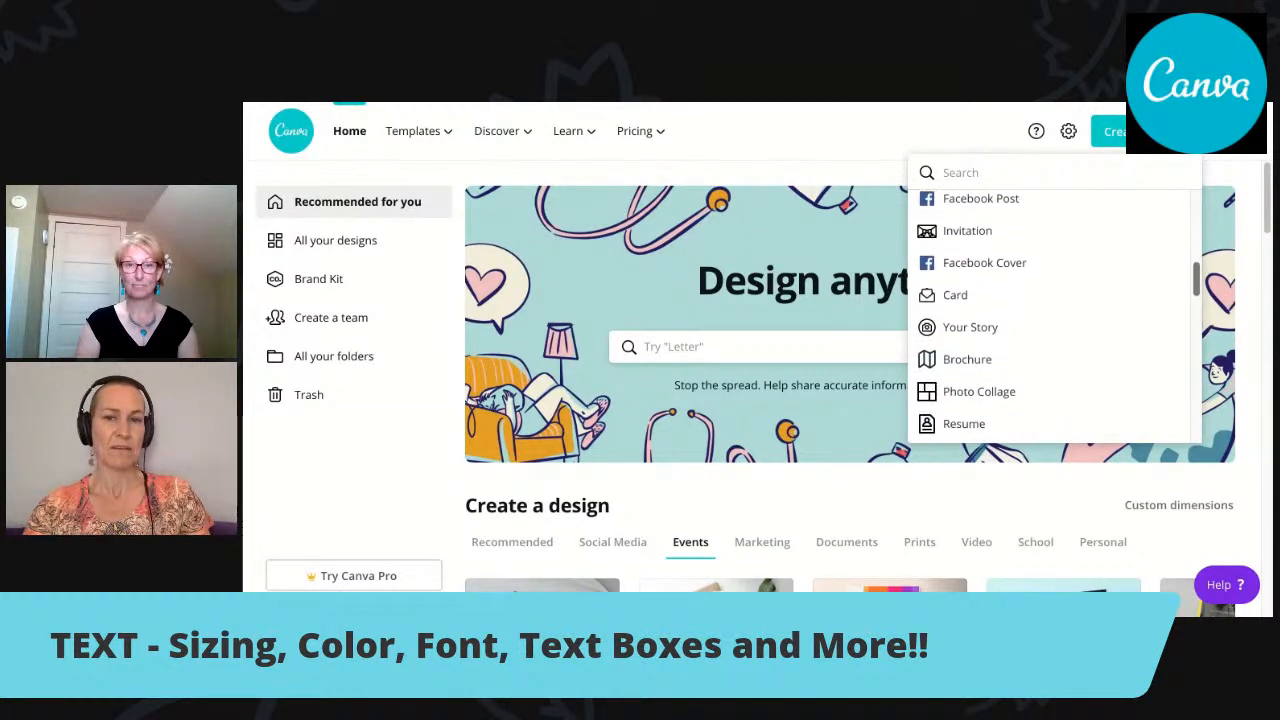
pyautogui.scroll(-2, 1055, 315)
pyautogui.scroll(3, 1055, 315)
pyautogui.scroll(5, 1055, 315)
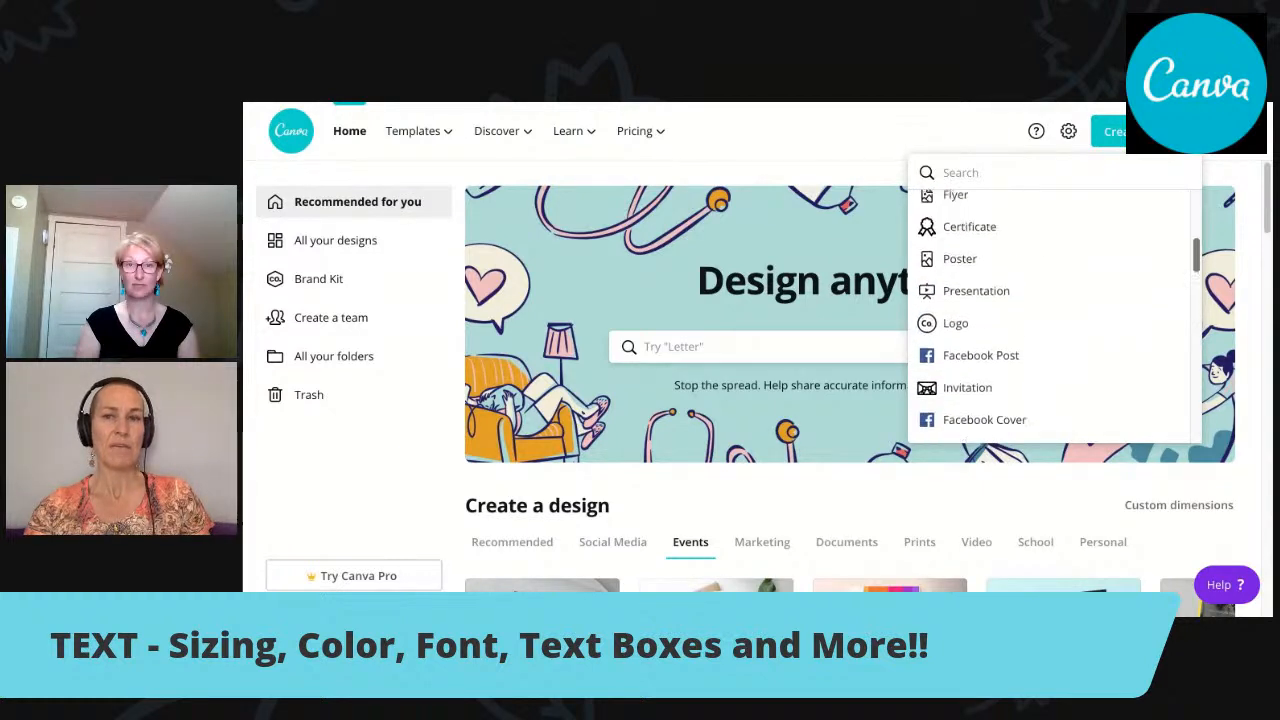
pyautogui.scroll(1, 1055, 315)
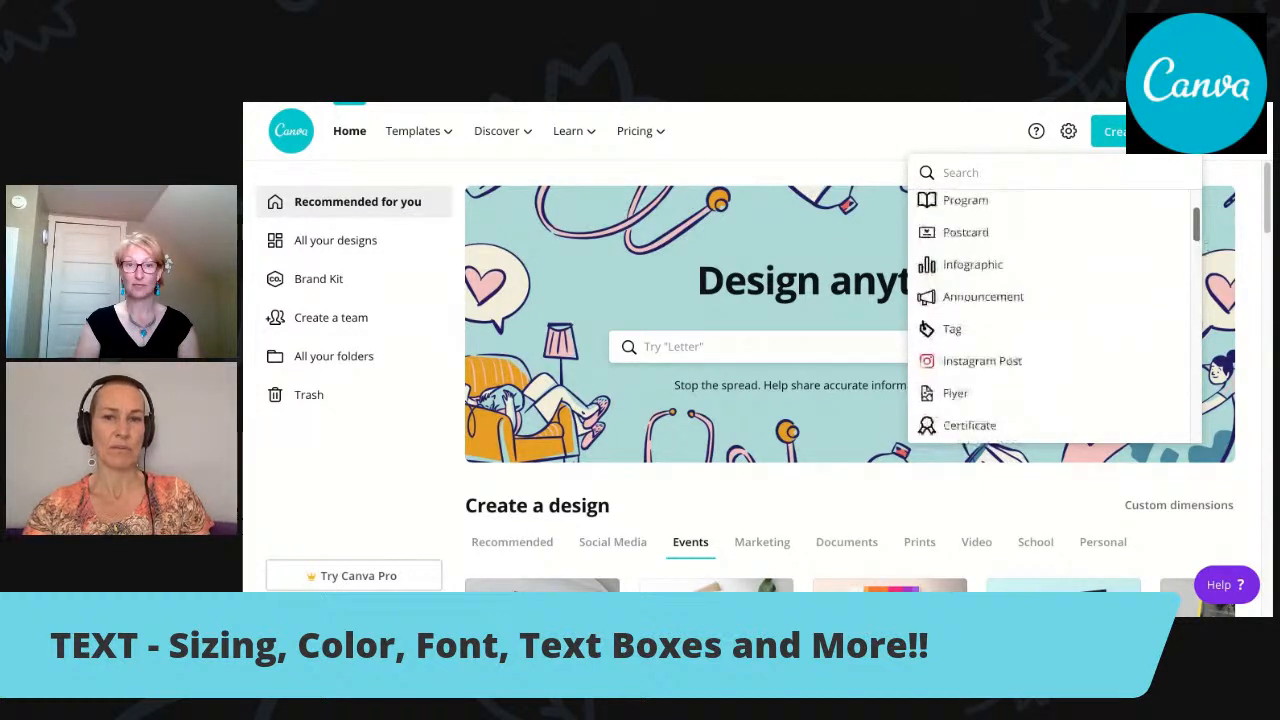
pyautogui.scroll(2, 1155, 257)
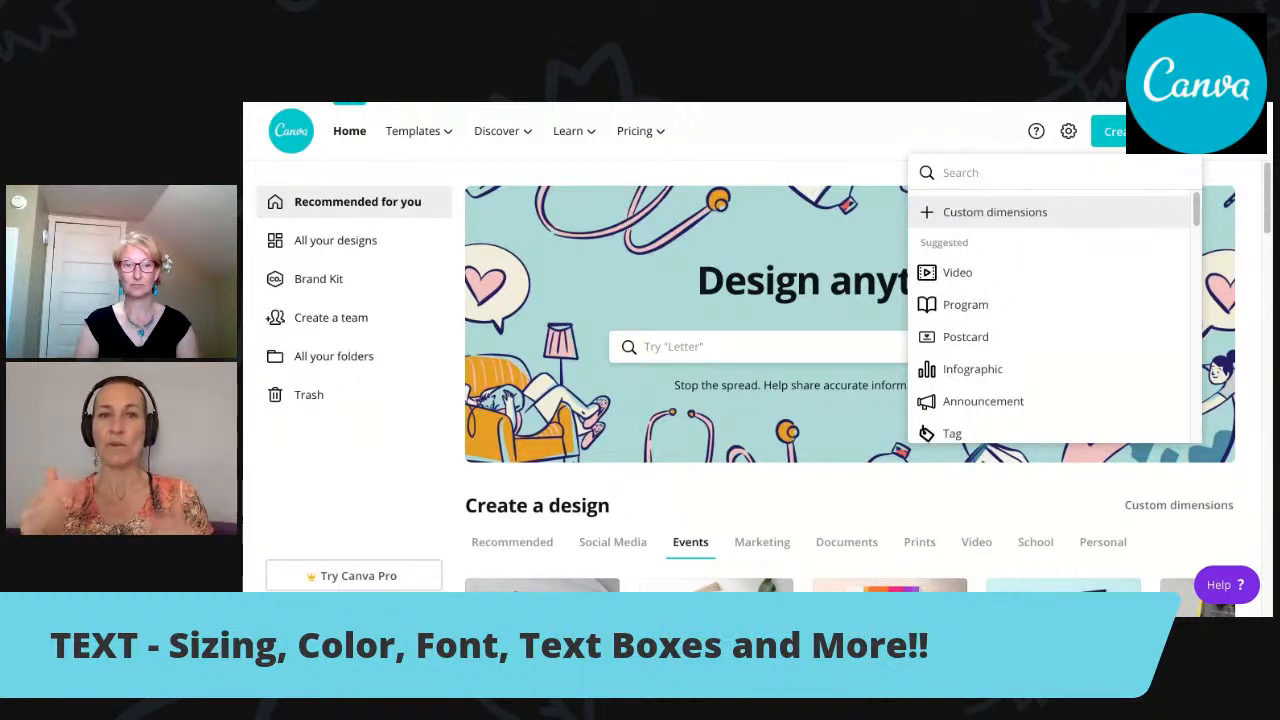
# View the custom dimensions form and its available measurement units, then close it without creating a design.
pyautogui.click(996, 214)
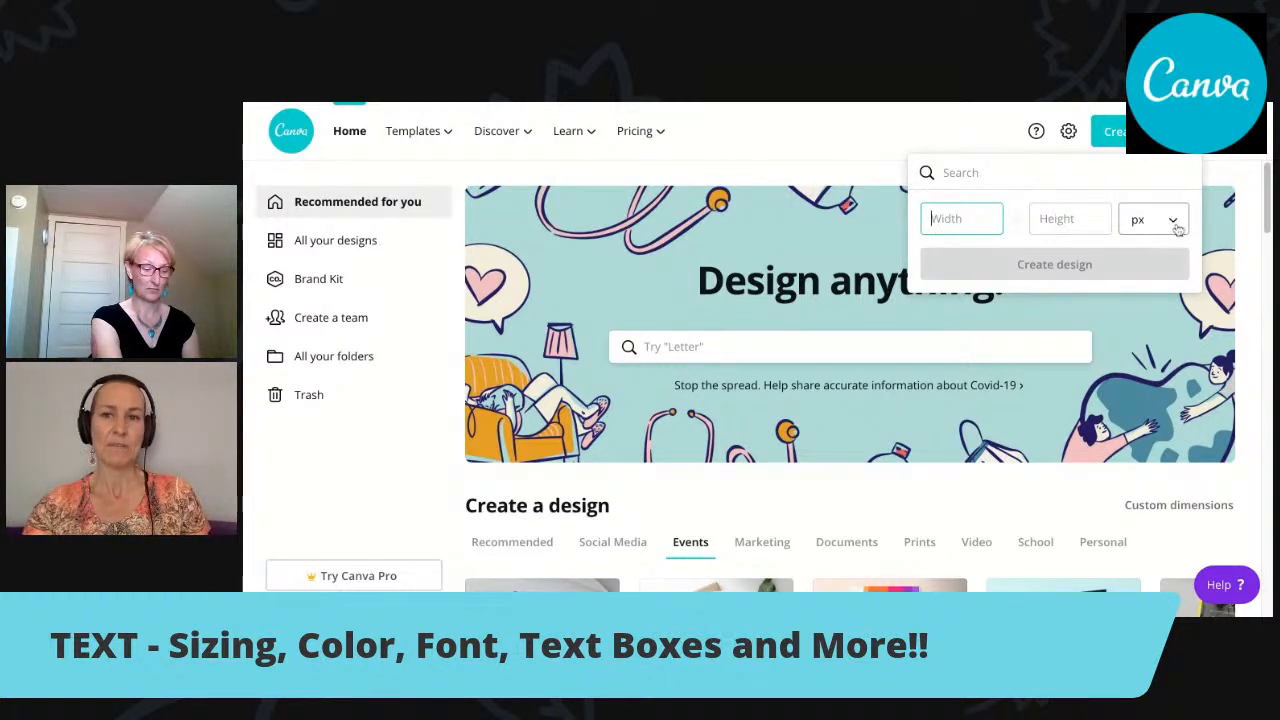
pyautogui.click(1176, 225)
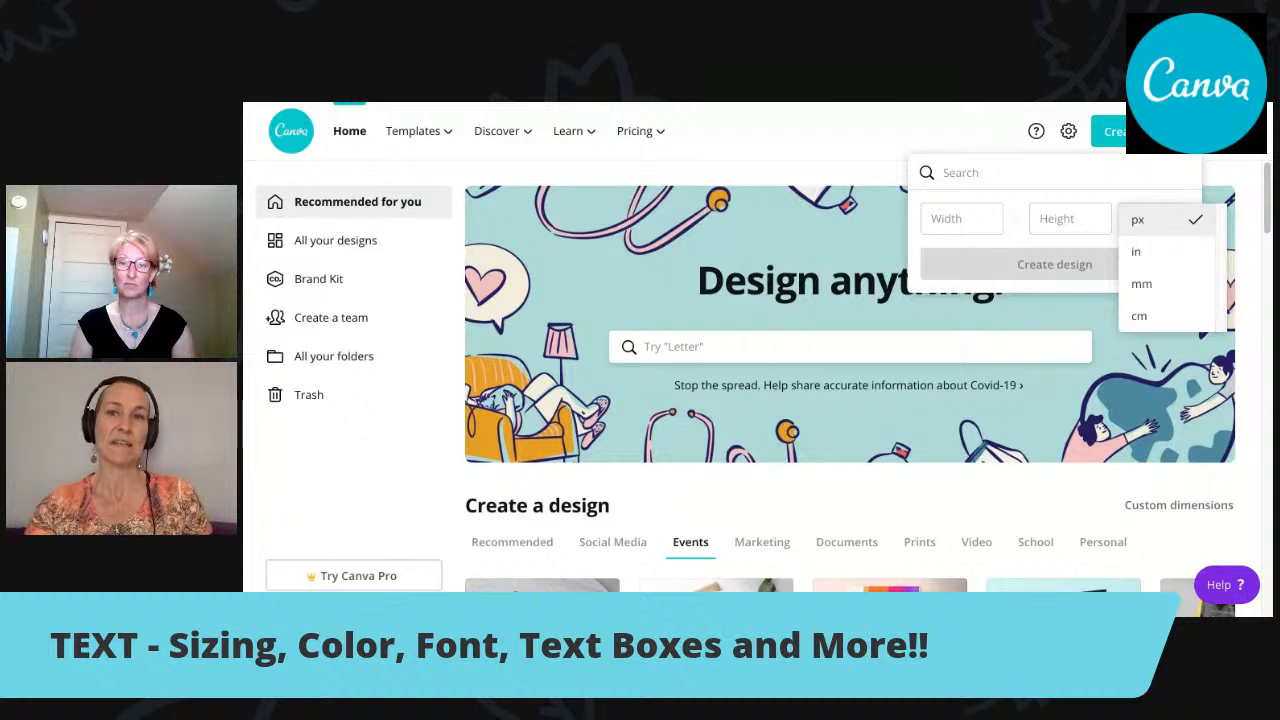
pyautogui.click(974, 221)
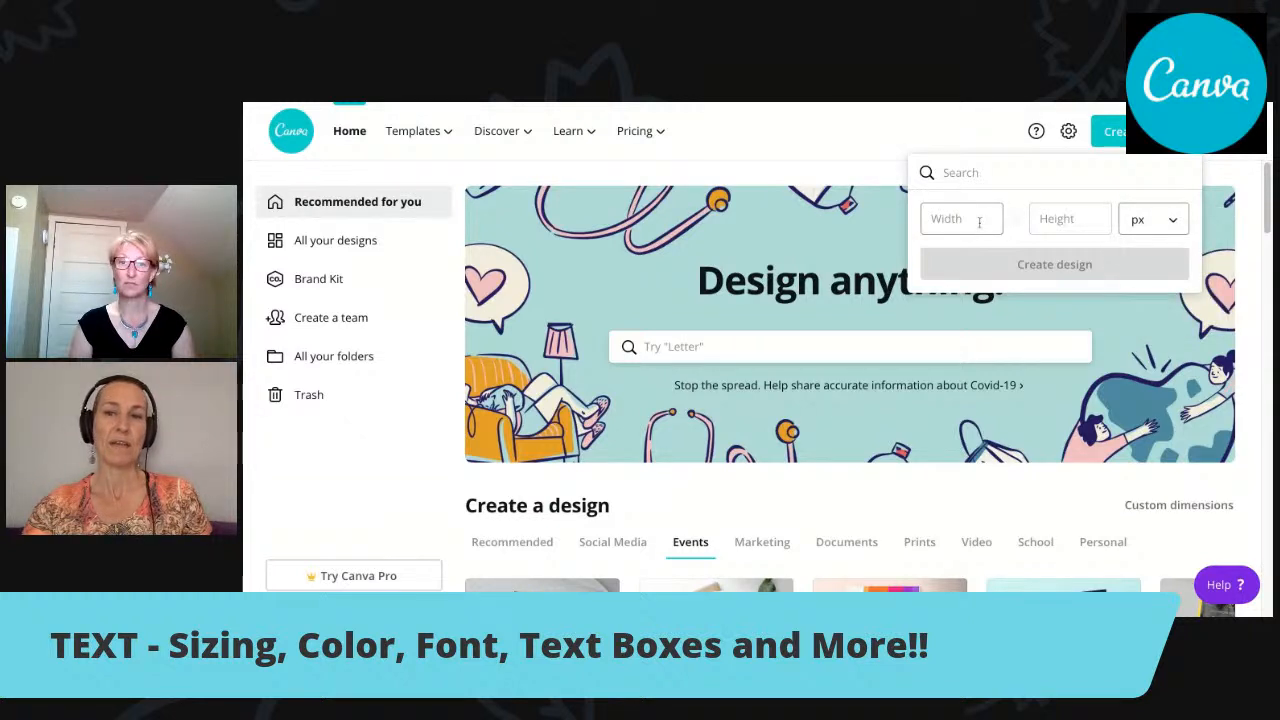
pyautogui.click(1250, 172)
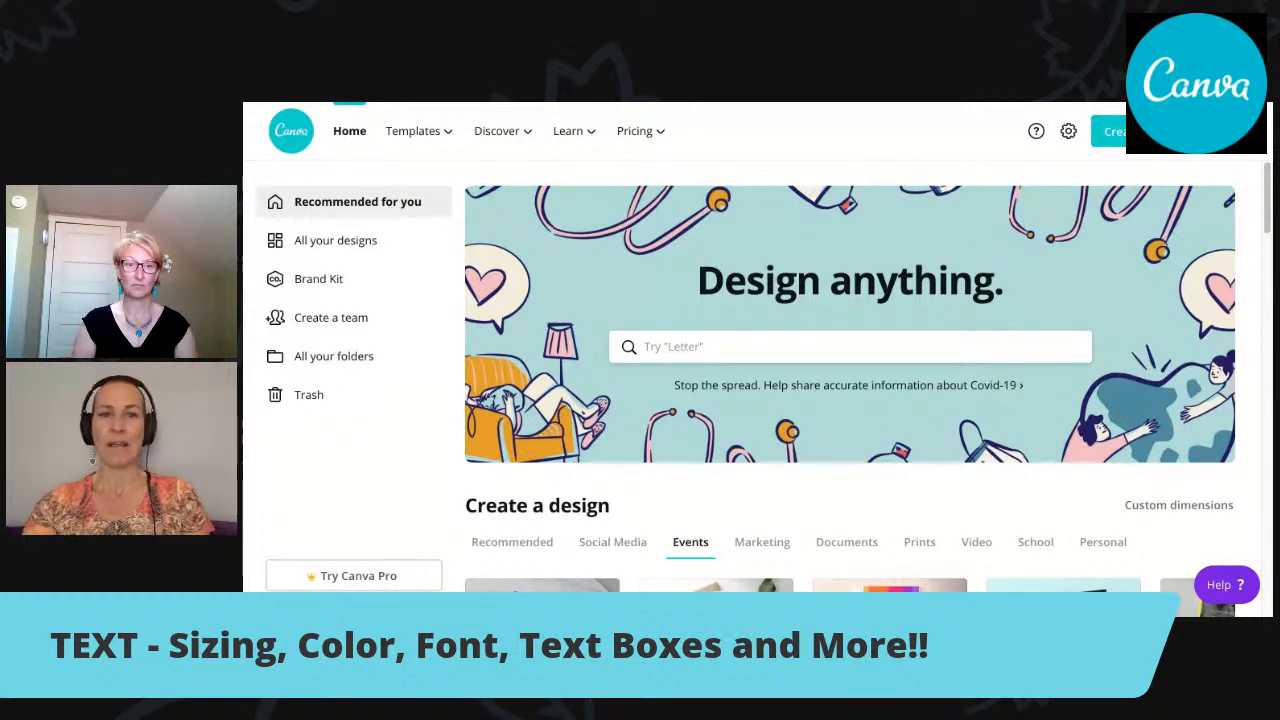
# Search the design types for "card" and open the templates for the 7 × 5 in Card.
pyautogui.click(684, 347)
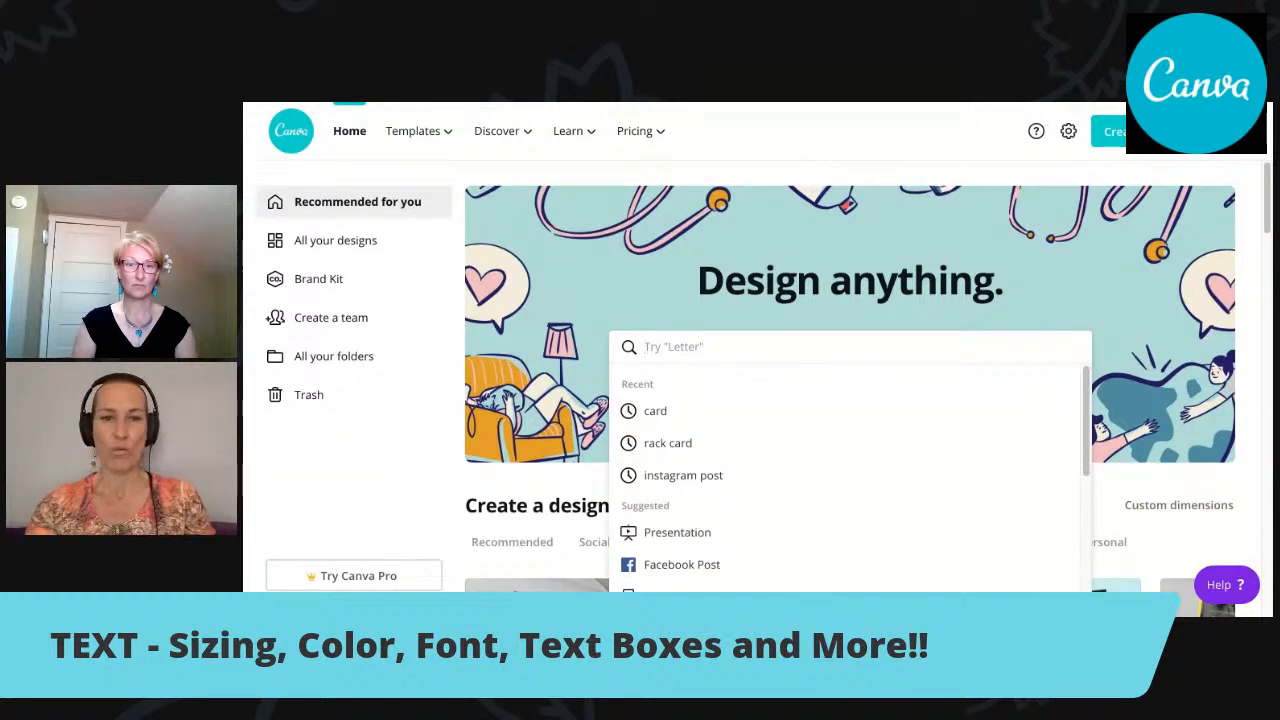
pyautogui.write('card')
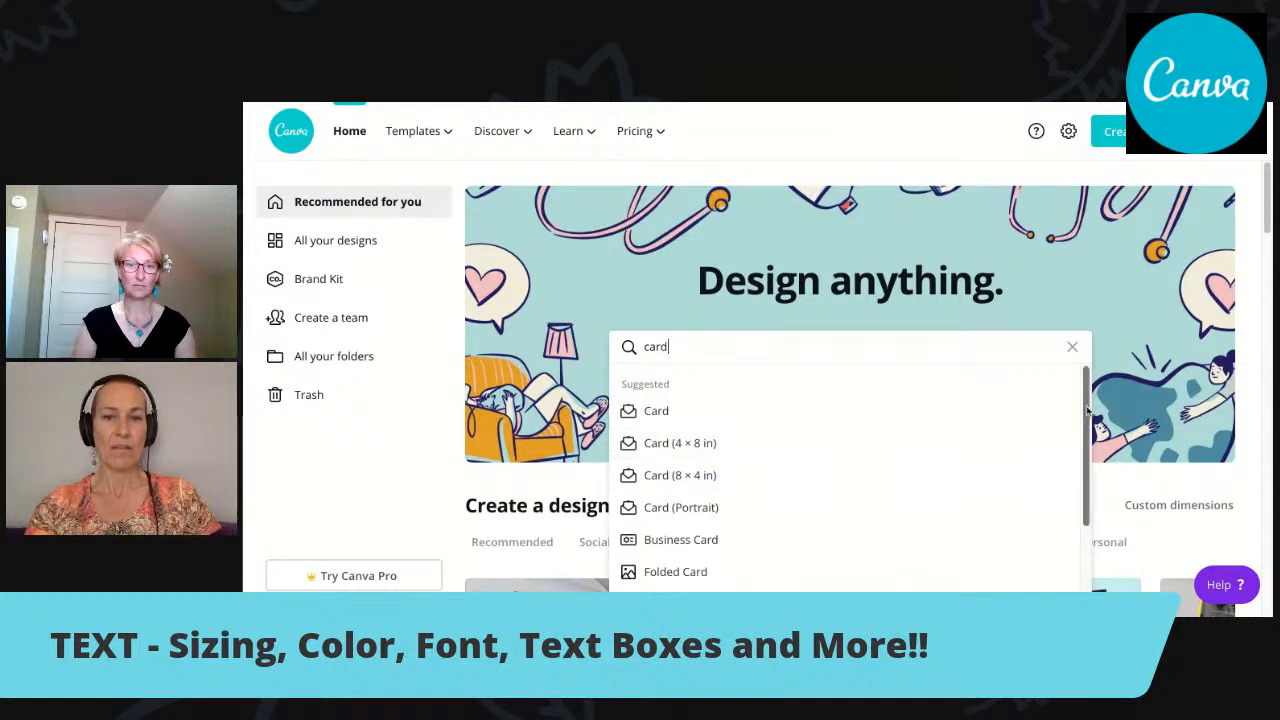
pyautogui.scroll(-1, 1087, 408)
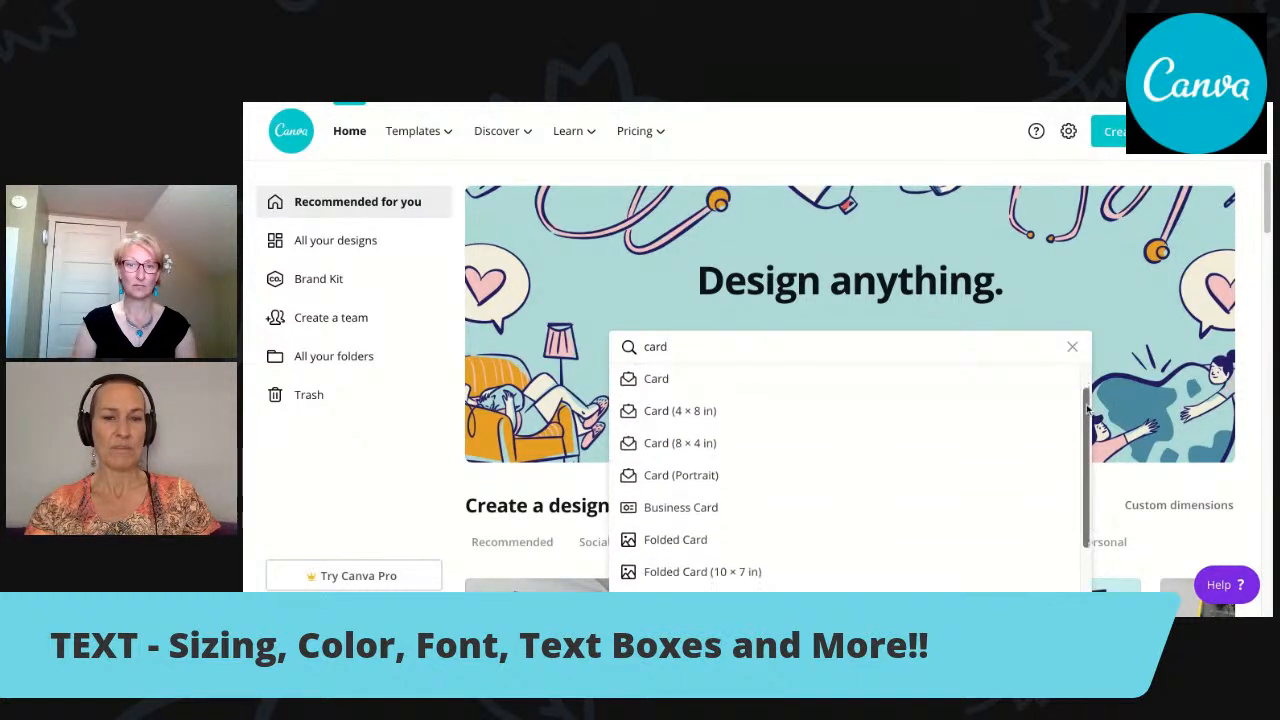
pyautogui.scroll(-1, 1087, 408)
pyautogui.scroll(2, 1087, 408)
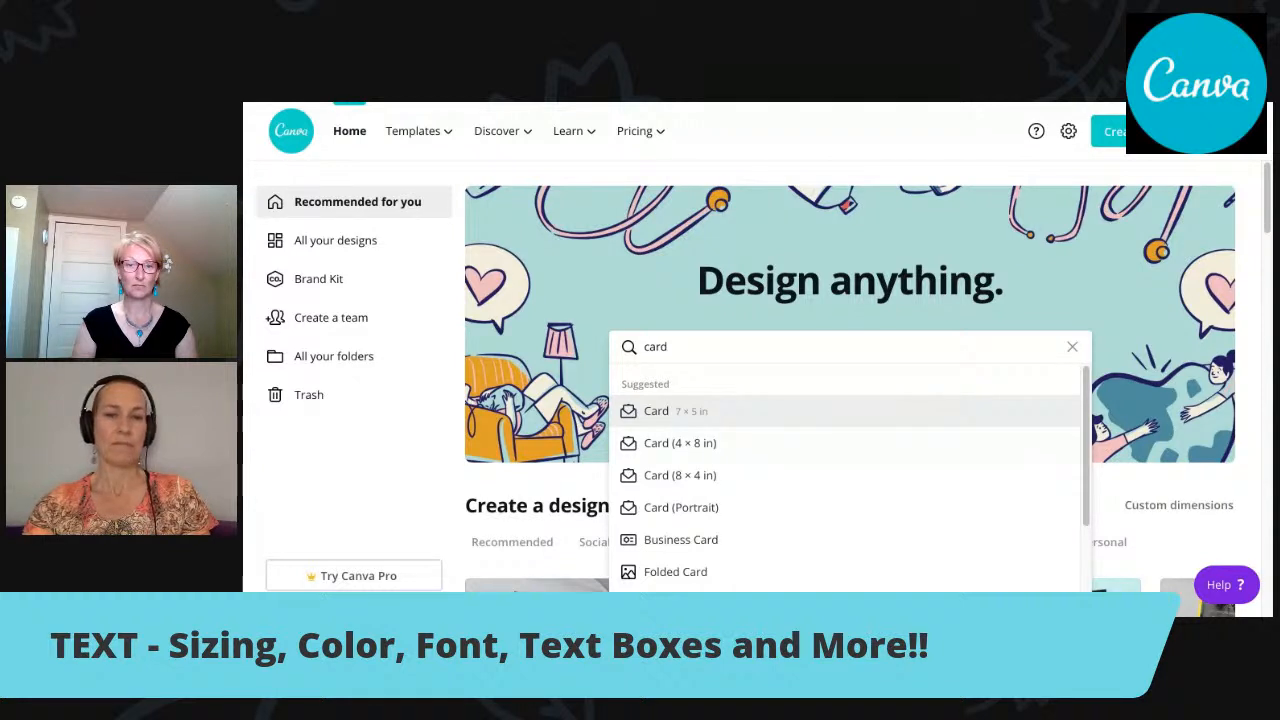
pyautogui.click(657, 411)
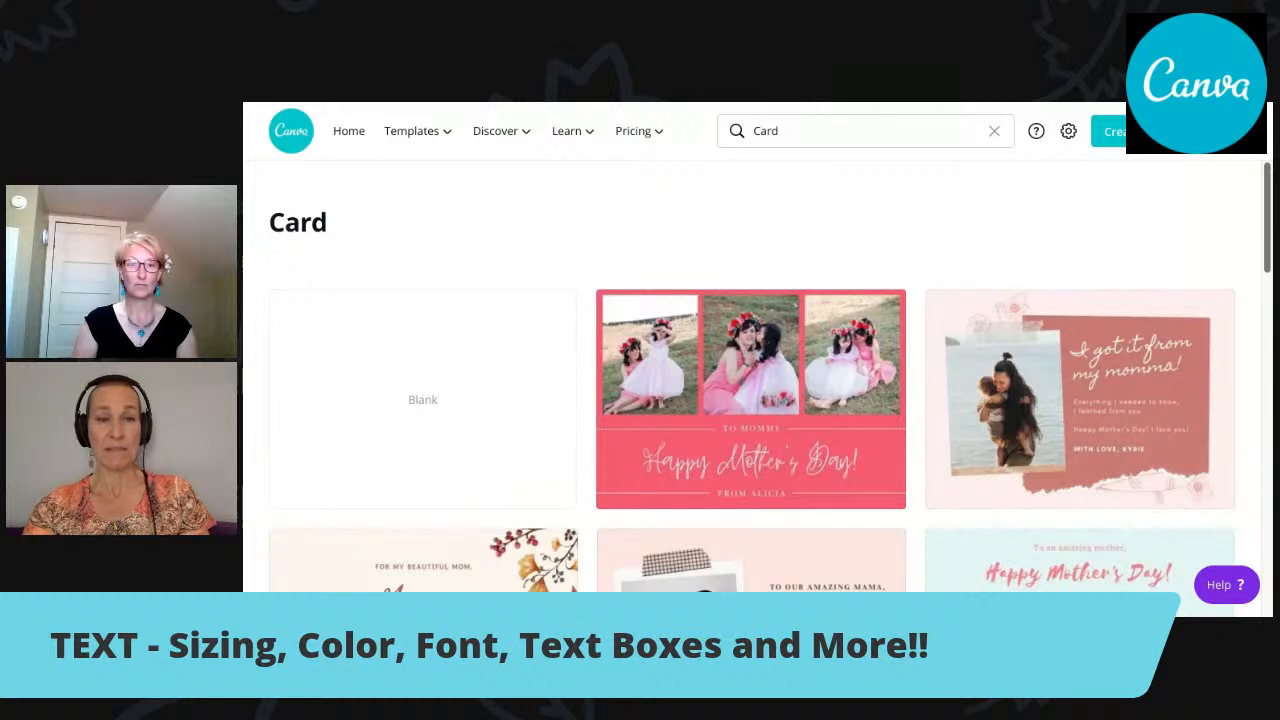
# Browse the card templates to examine the designs offered for different occasions, then return to the start of the list.
pyautogui.scroll(-1, 750, 380)
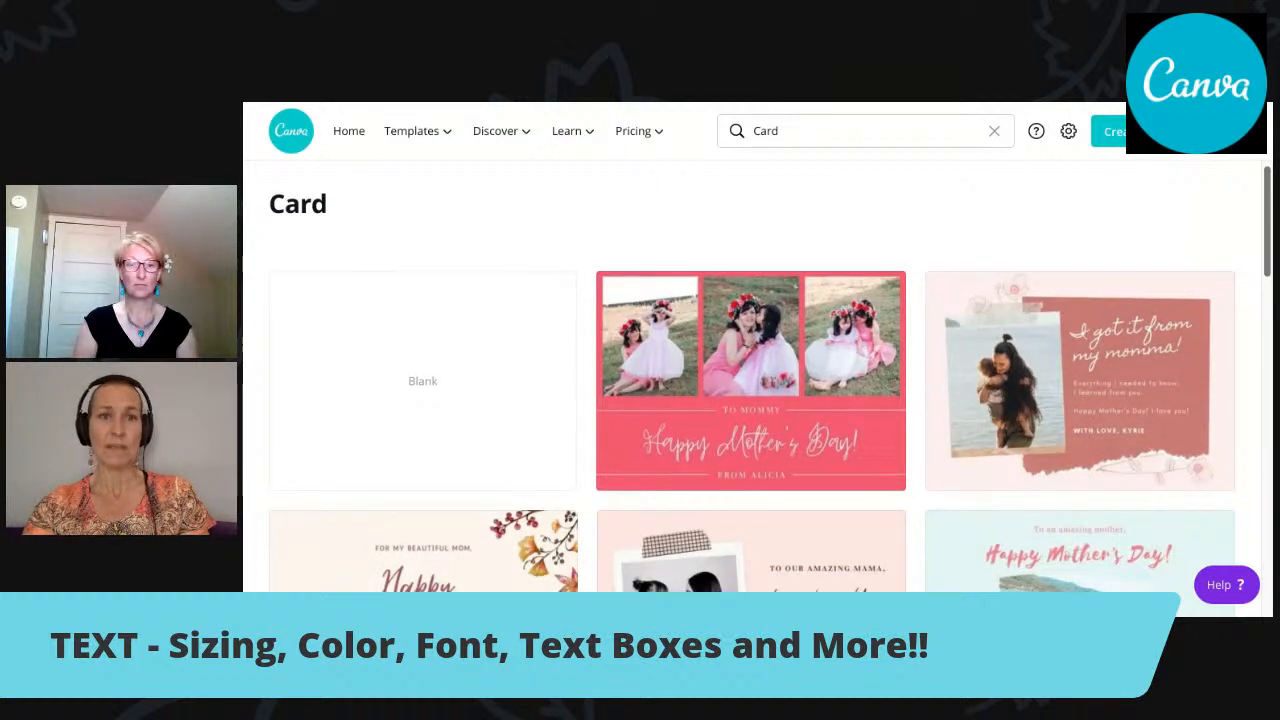
pyautogui.scroll(-2, 750, 380)
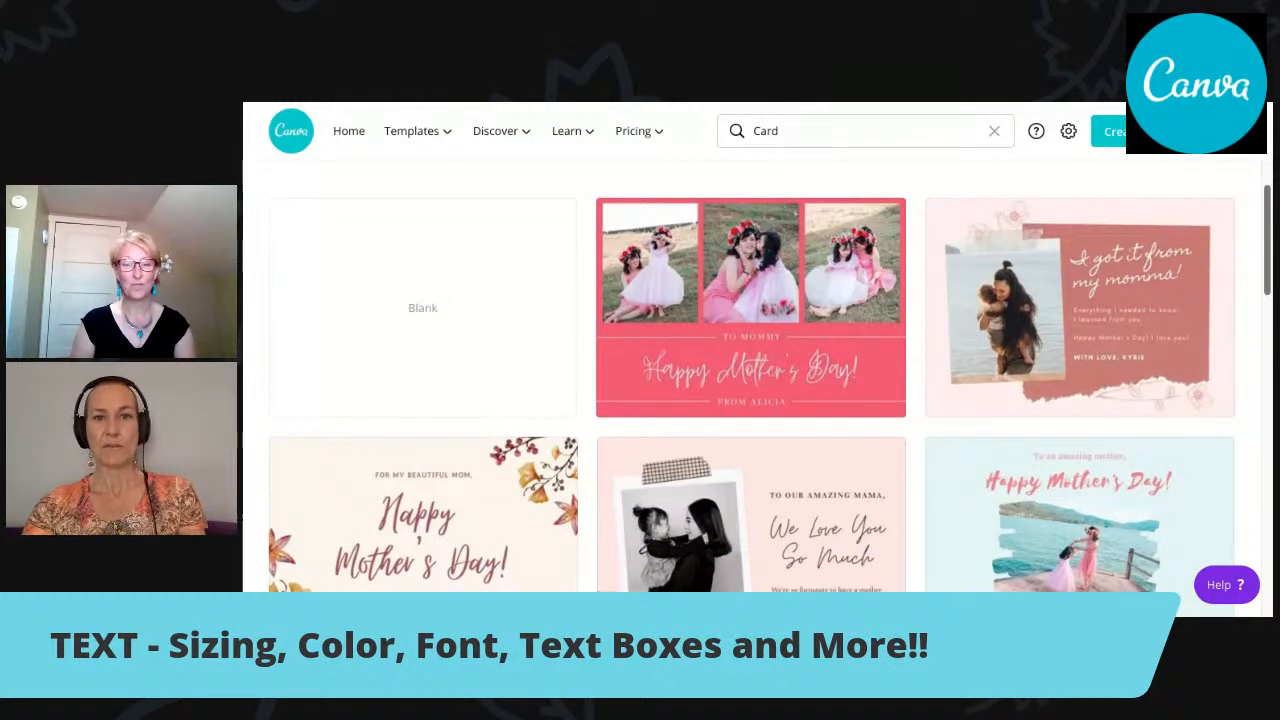
pyautogui.scroll(-3, 750, 380)
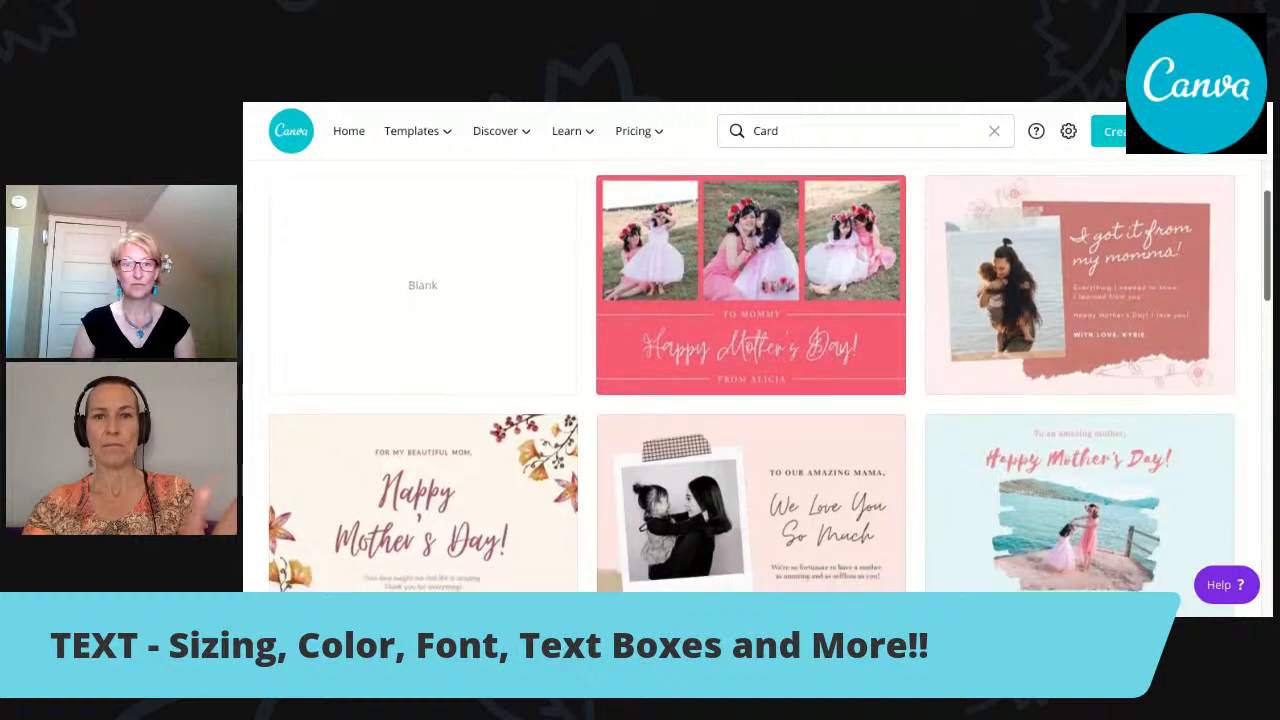
pyautogui.scroll(-3, 750, 380)
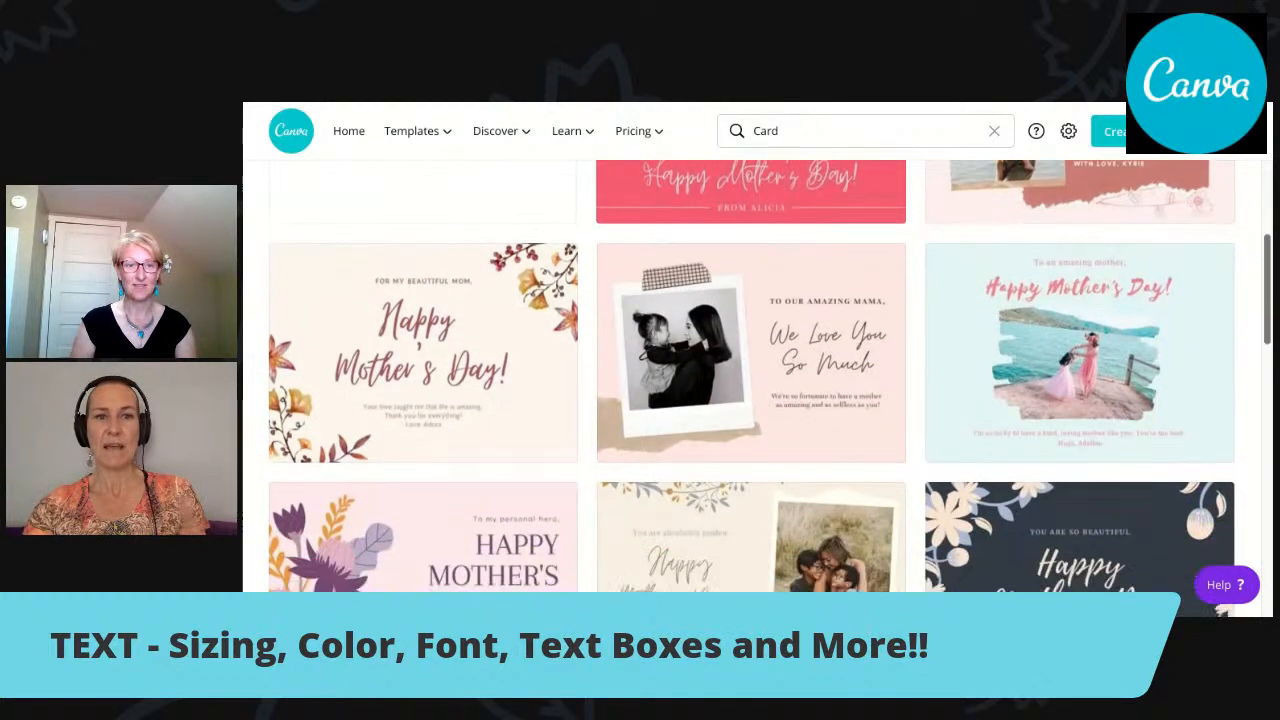
pyautogui.scroll(-5, 750, 380)
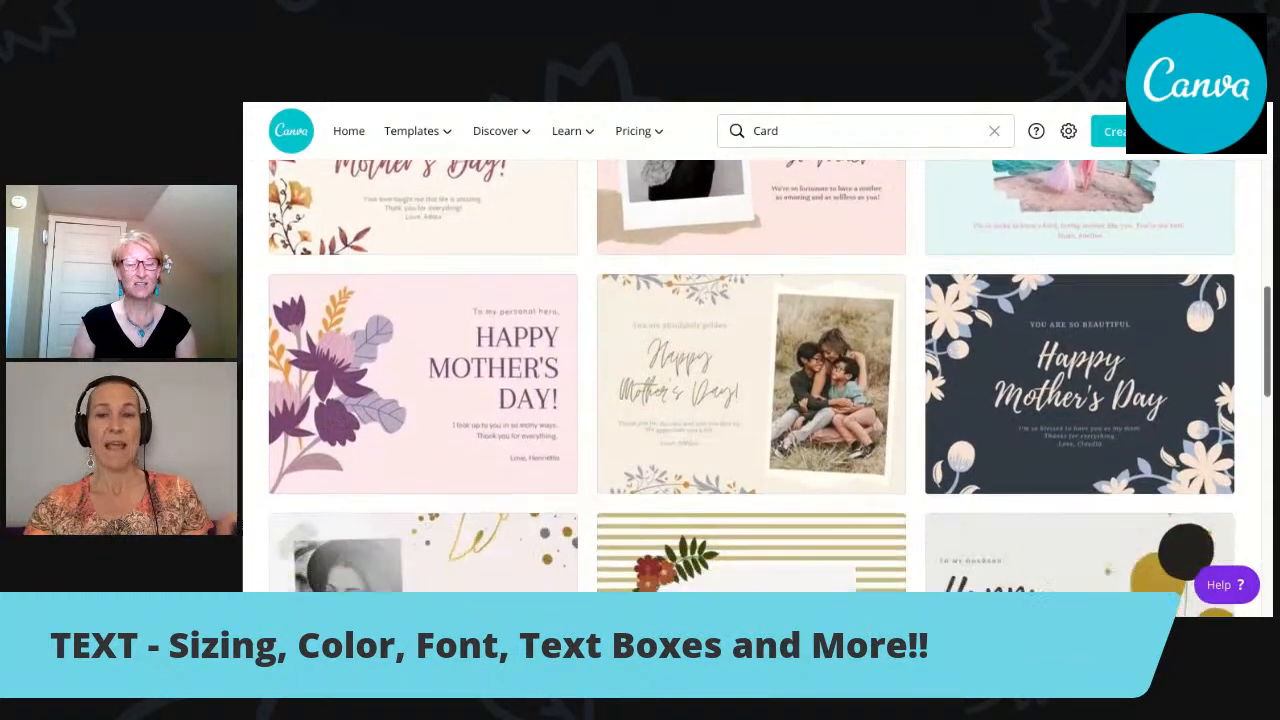
pyautogui.scroll(-3, 750, 380)
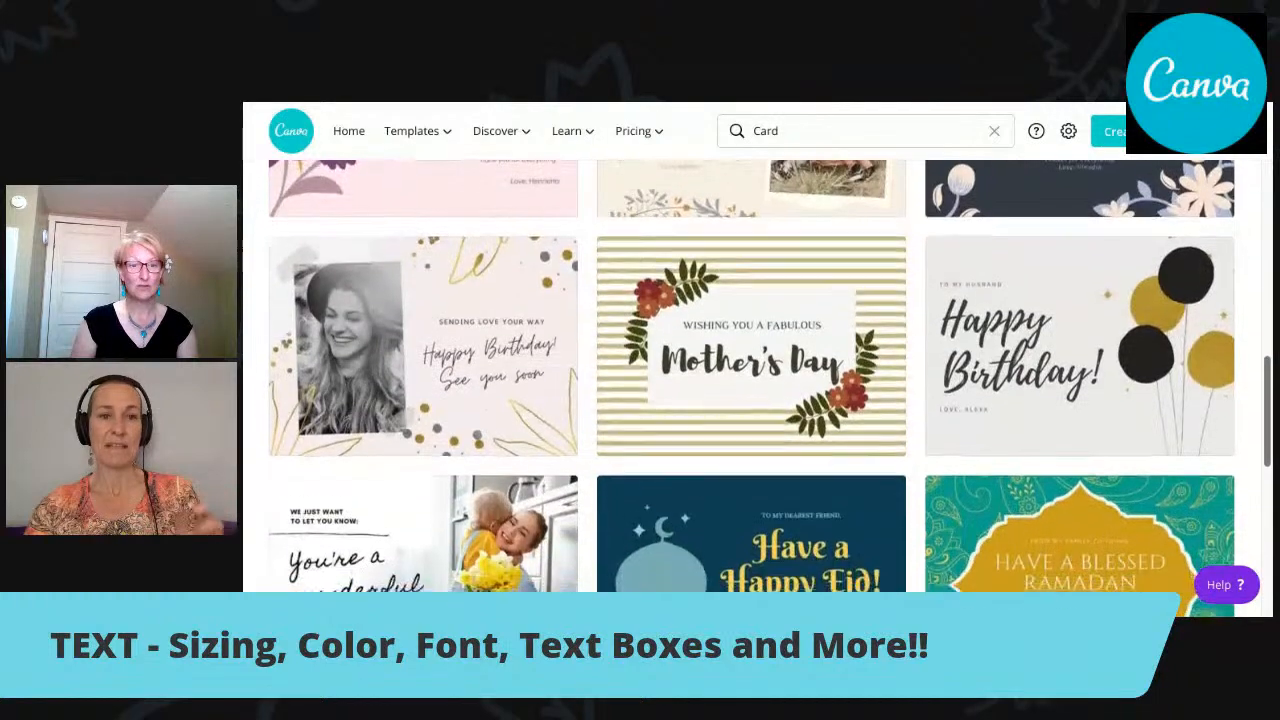
pyautogui.scroll(-8, 750, 380)
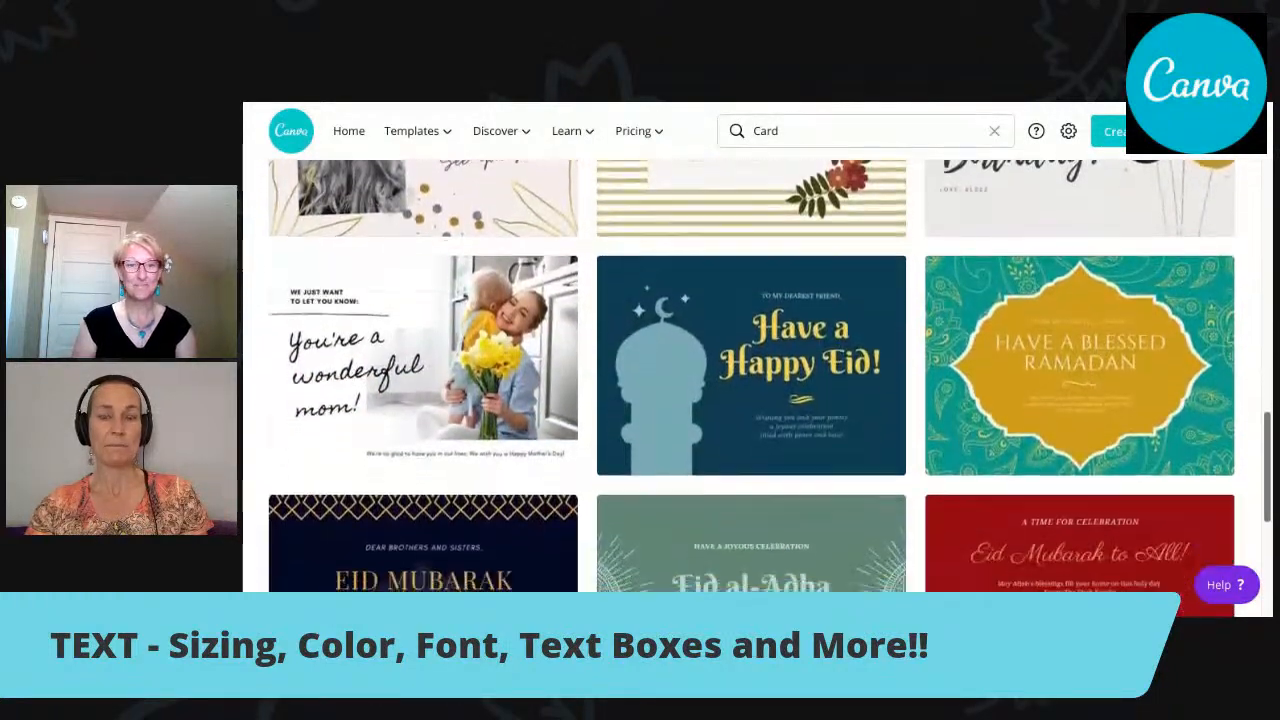
pyautogui.scroll(-4, 750, 380)
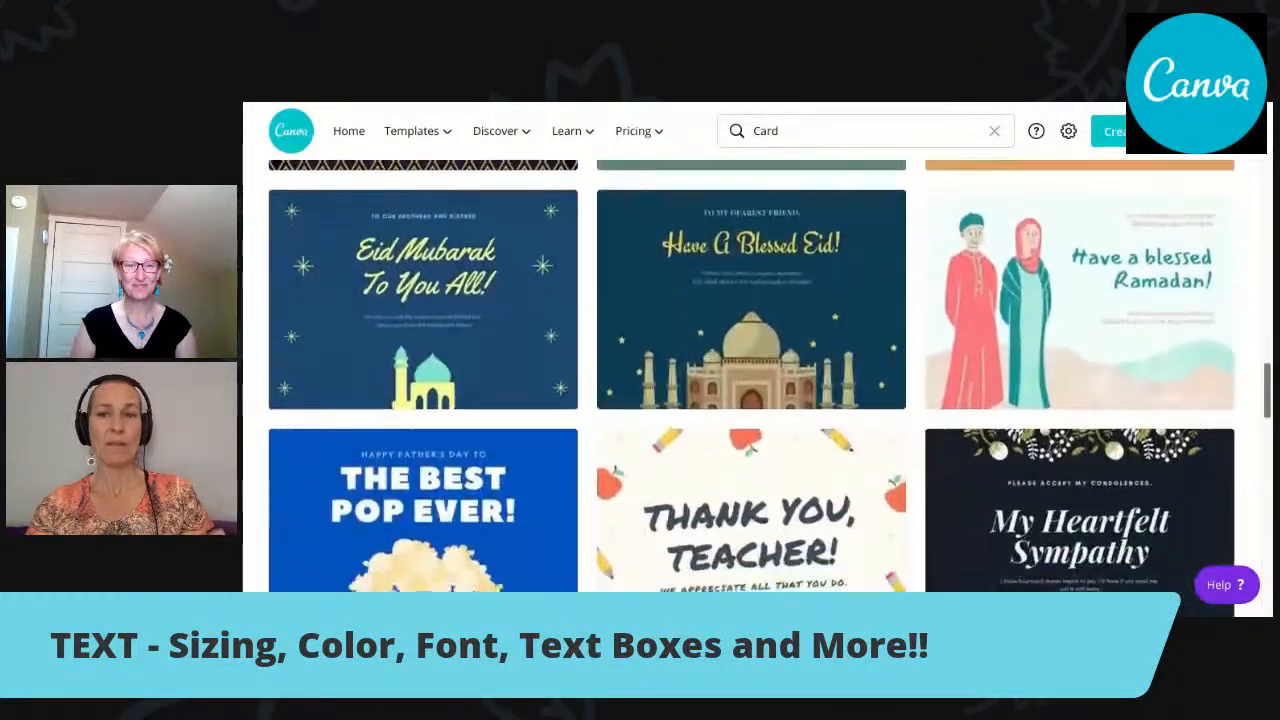
pyautogui.scroll(5, 750, 380)
pyautogui.scroll(10, 750, 380)
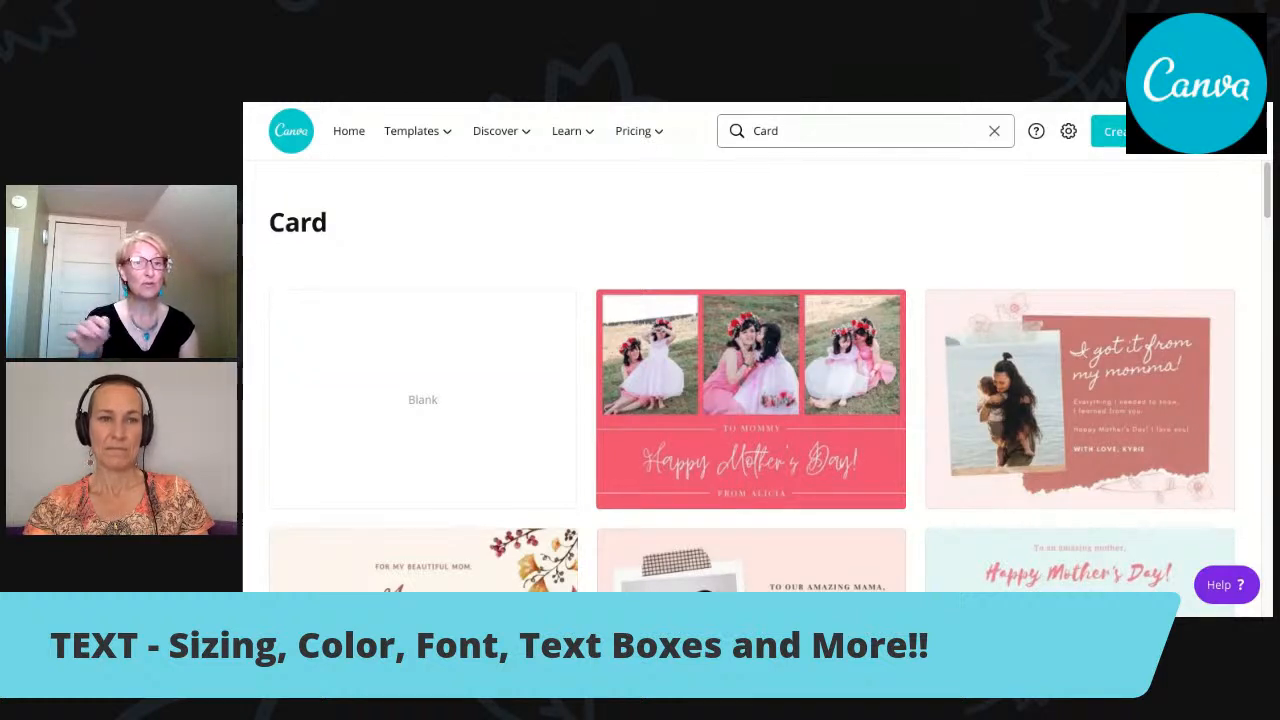
# Clear the search on the card templates page, go back to the home page and clear the "card" search there.
pyautogui.click(994, 131)
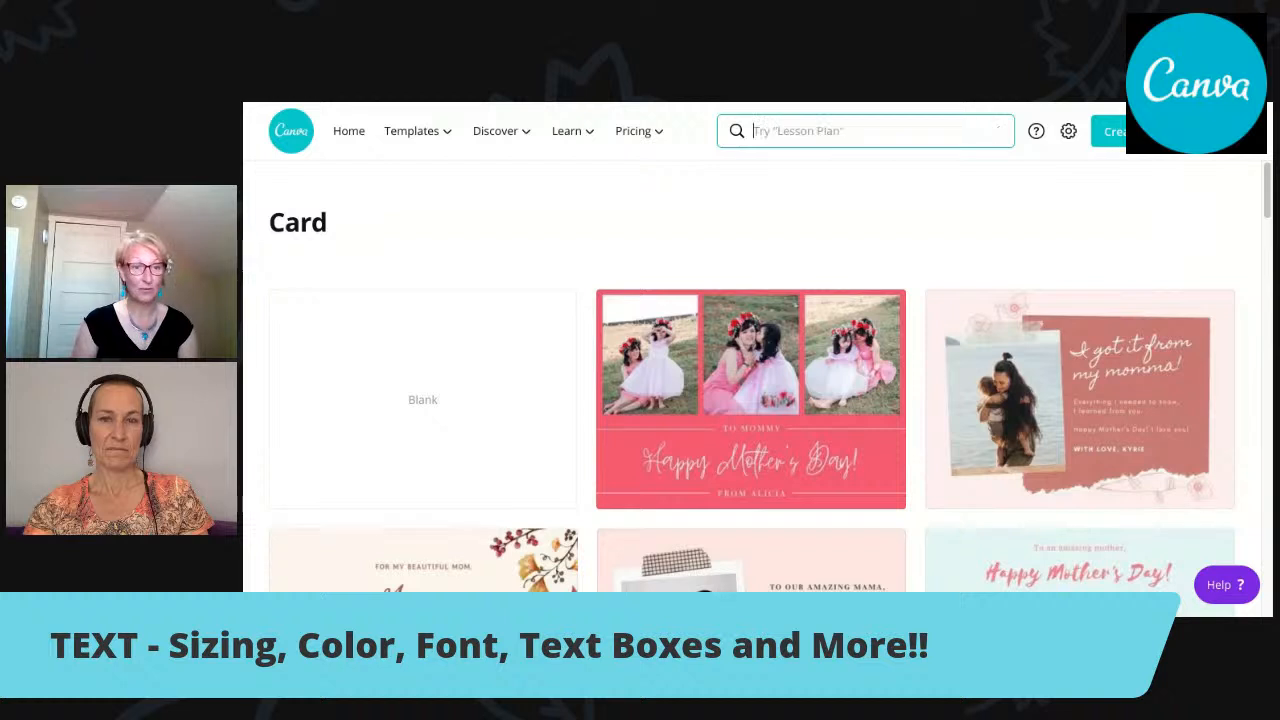
pyautogui.click(1259, 165)
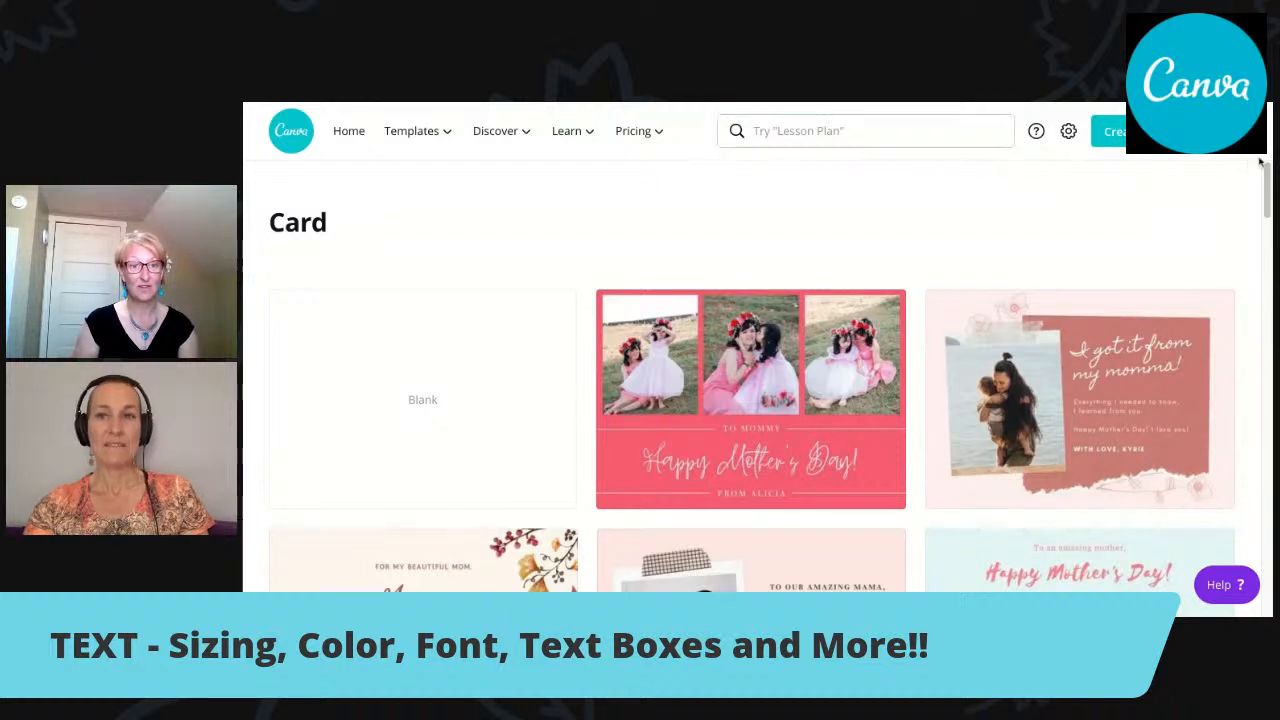
pyautogui.click(585, 103)
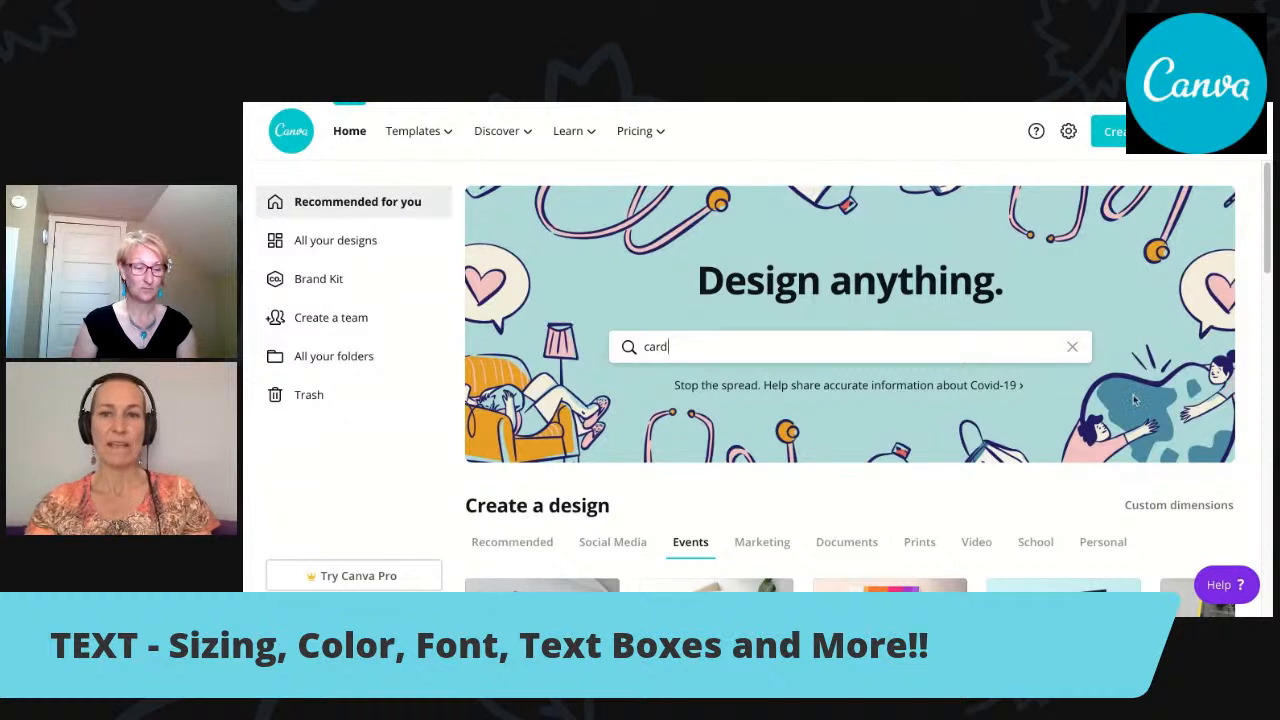
pyautogui.scroll(-1, 631, 347)
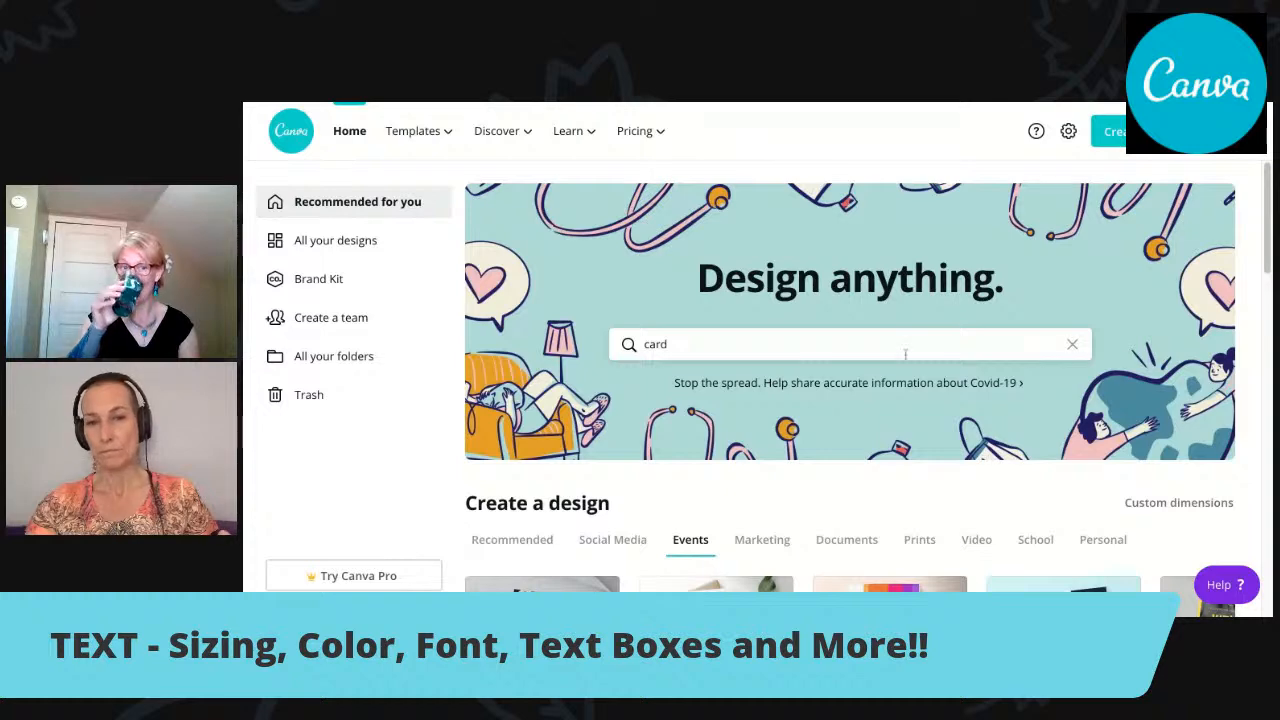
pyautogui.click(1073, 347)
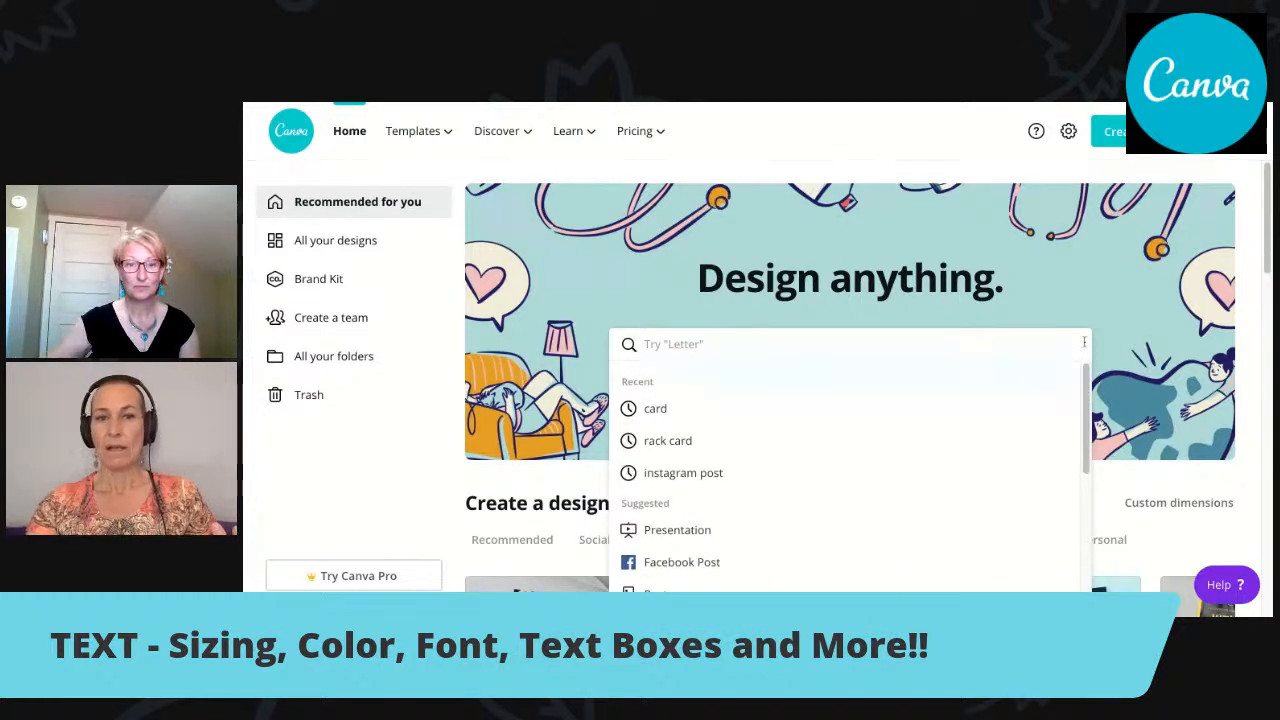
pyautogui.click(1198, 327)
pyautogui.scroll(-2, 1266, 250)
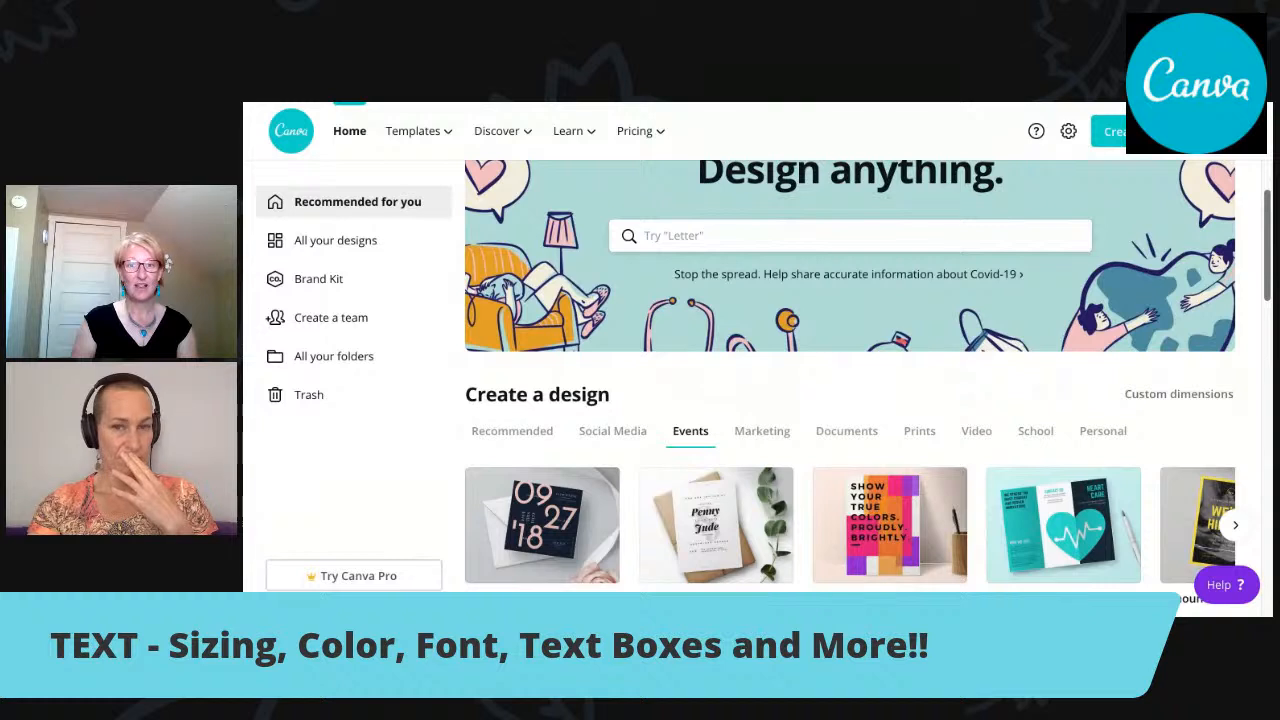
pyautogui.scroll(1, 1266, 250)
pyautogui.scroll(1, 1266, 250)
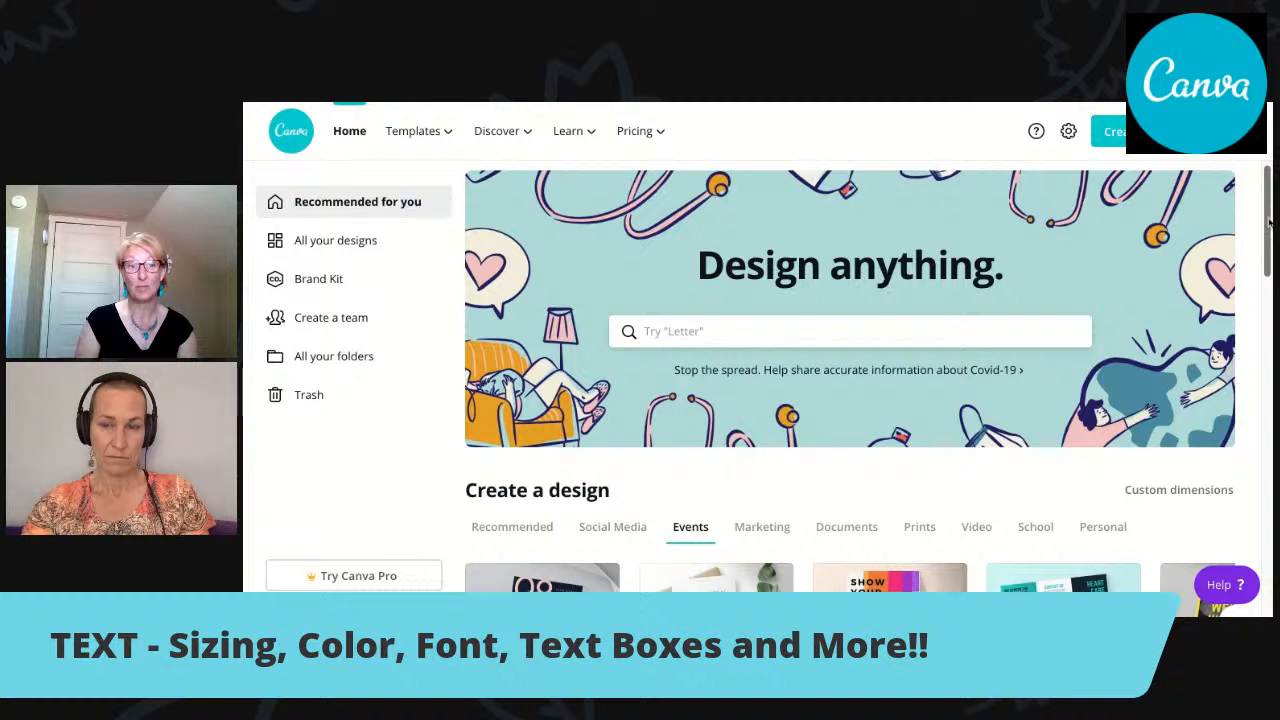
pyautogui.scroll(-1, 1268, 222)
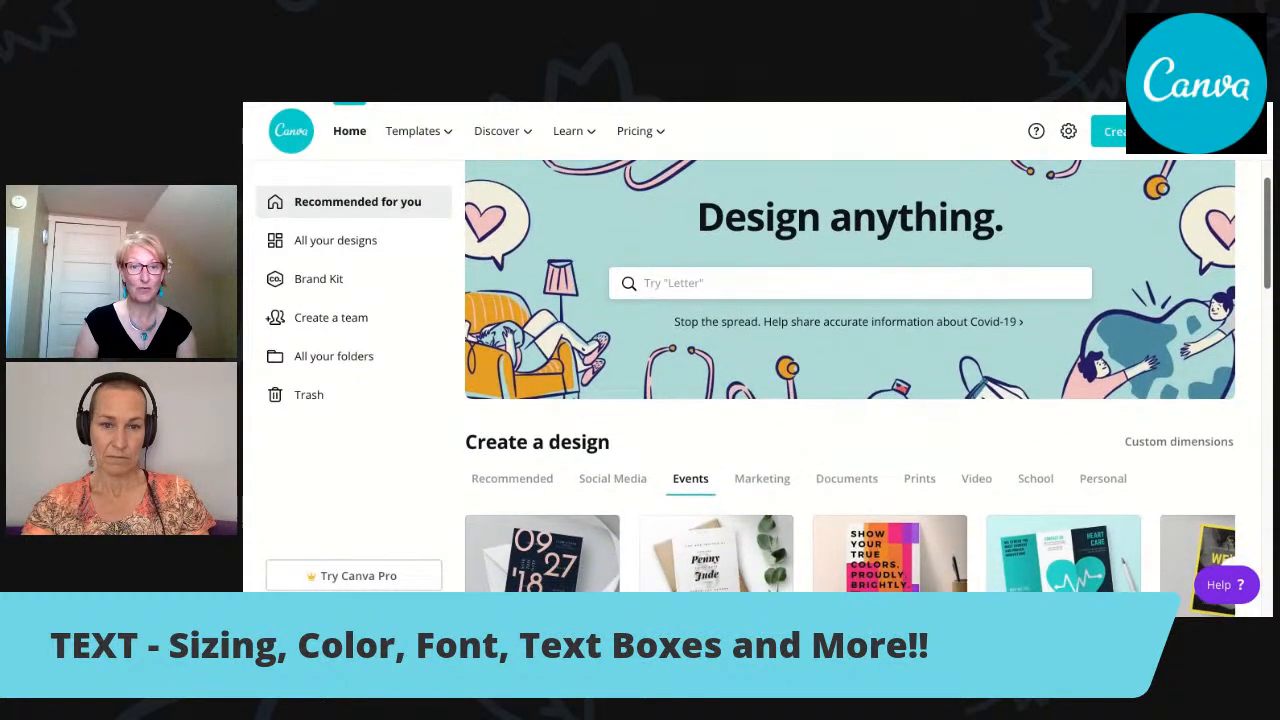
pyautogui.scroll(-1, 1268, 222)
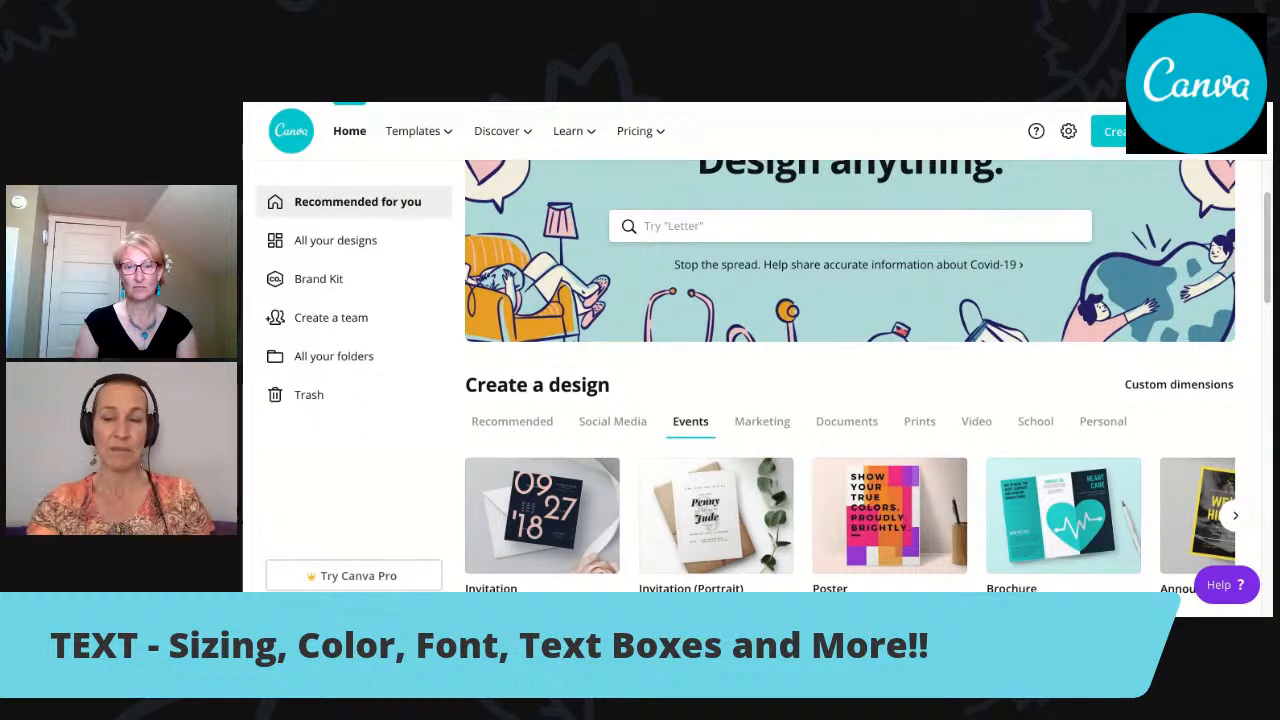
# Check which measurement units custom dimensions offer for a new design, then close the form.
pyautogui.click(1179, 385)
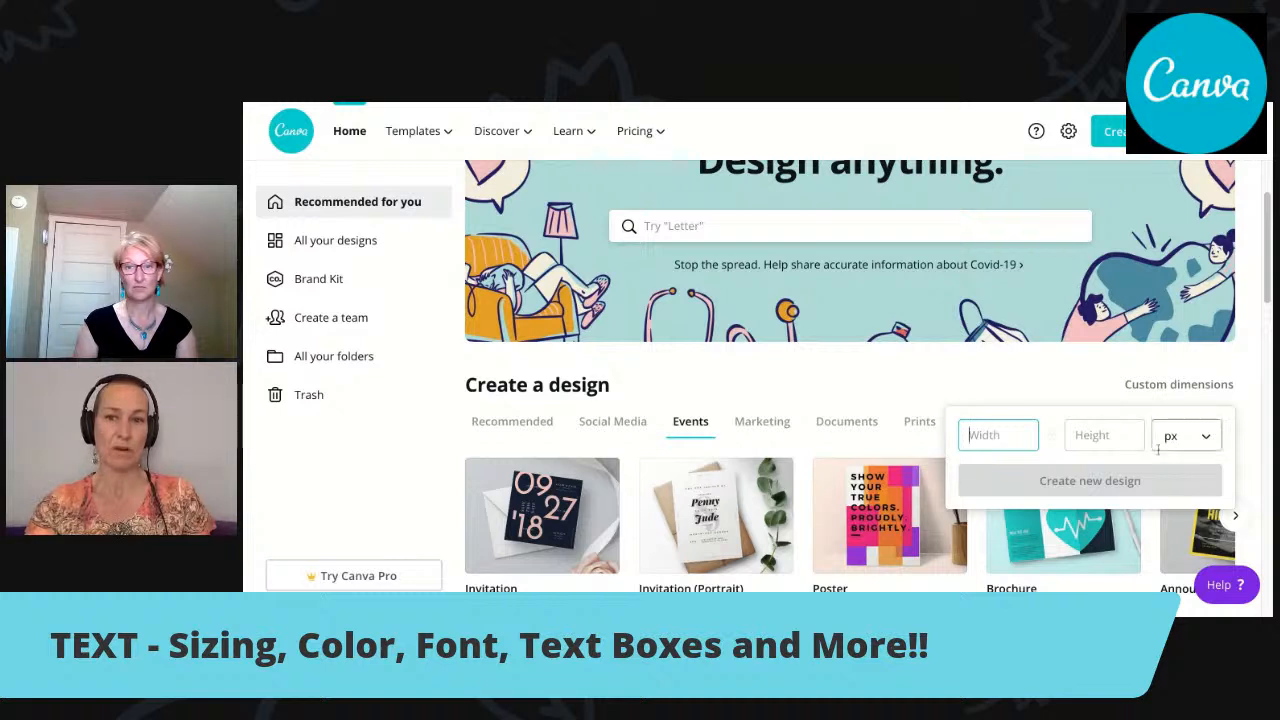
pyautogui.click(1210, 442)
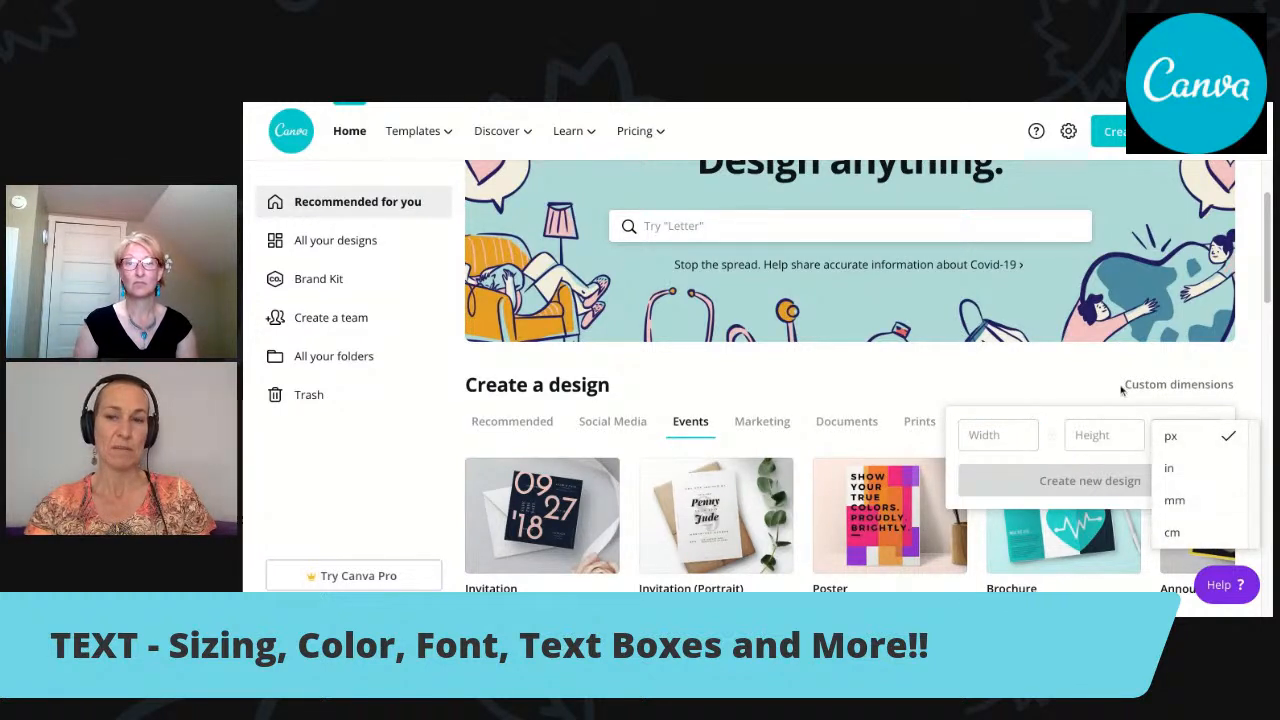
pyautogui.click(1039, 367)
pyautogui.click(1039, 367)
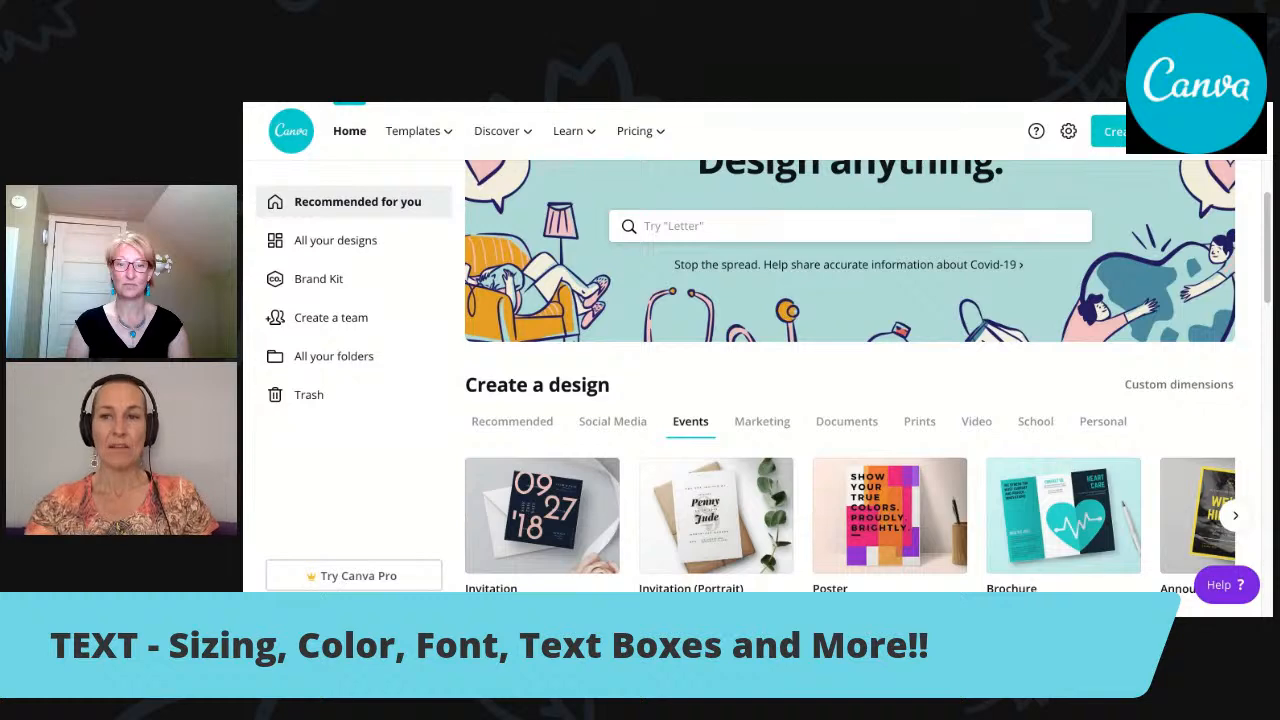
# Browse the Social Media design types through to the full list of design types, then return to the home page.
pyautogui.scroll(-2, 1270, 266)
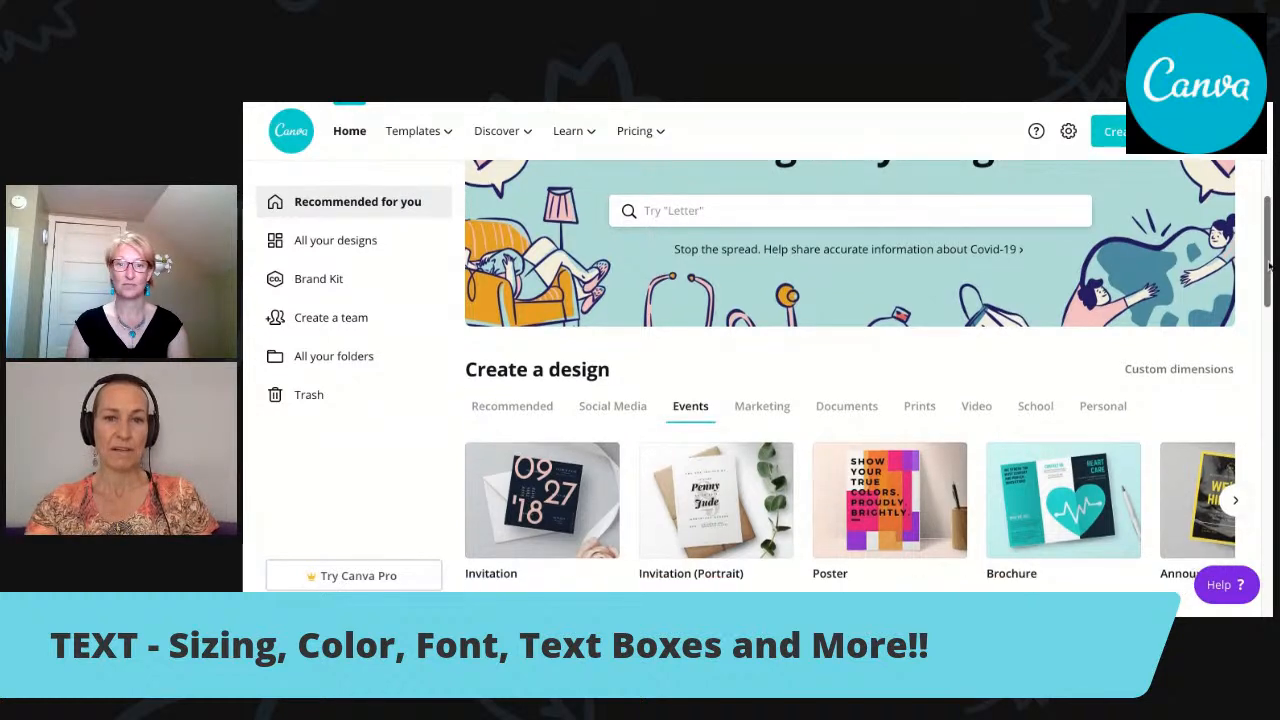
pyautogui.scroll(-1, 1270, 266)
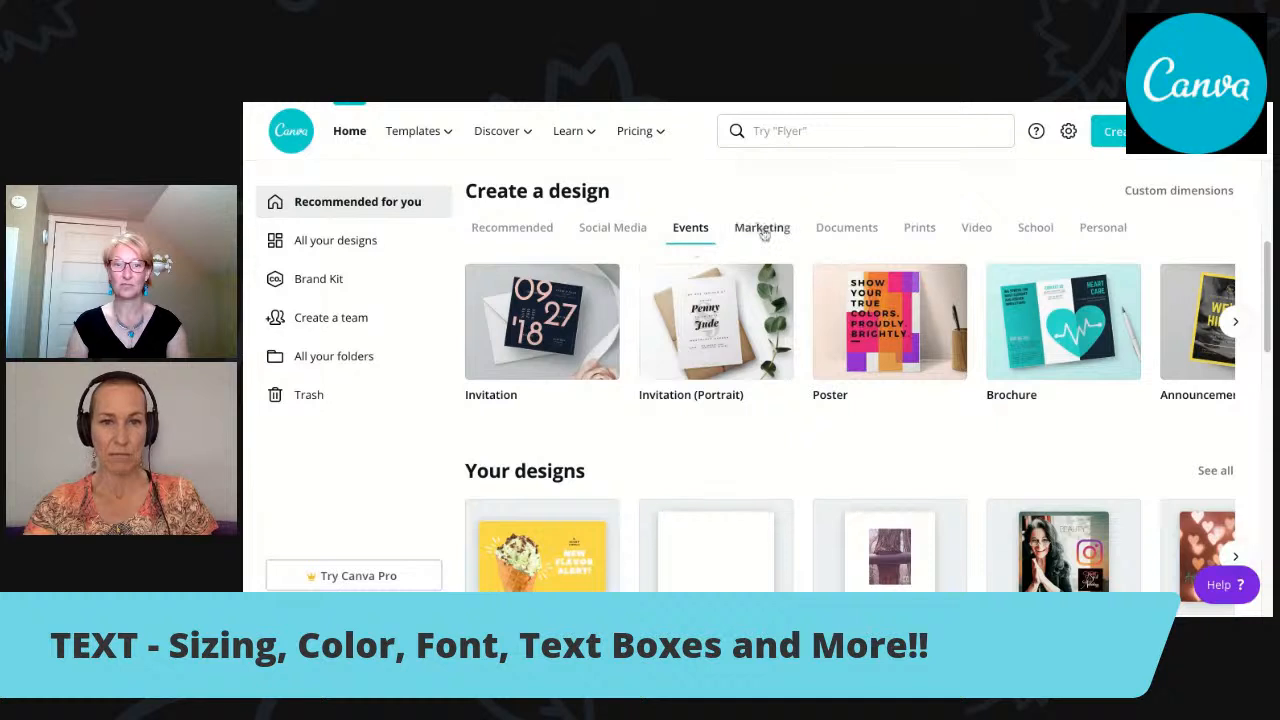
pyautogui.click(622, 234)
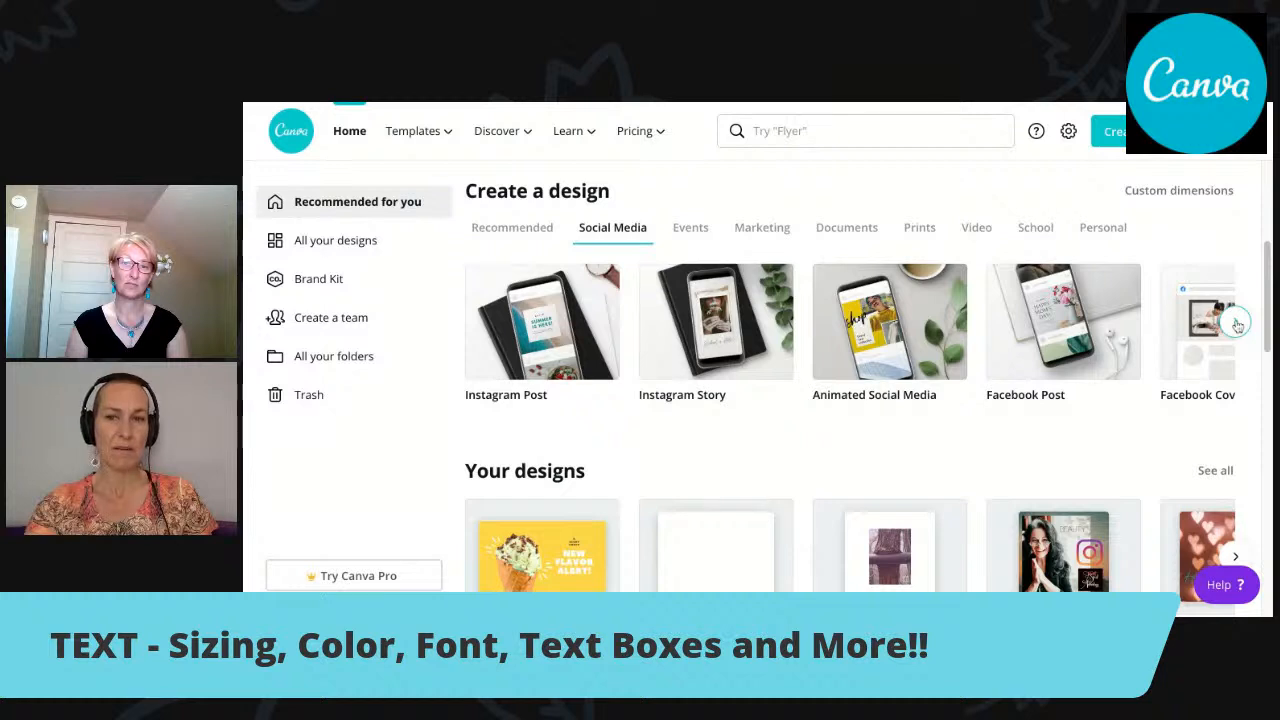
pyautogui.click(1236, 322)
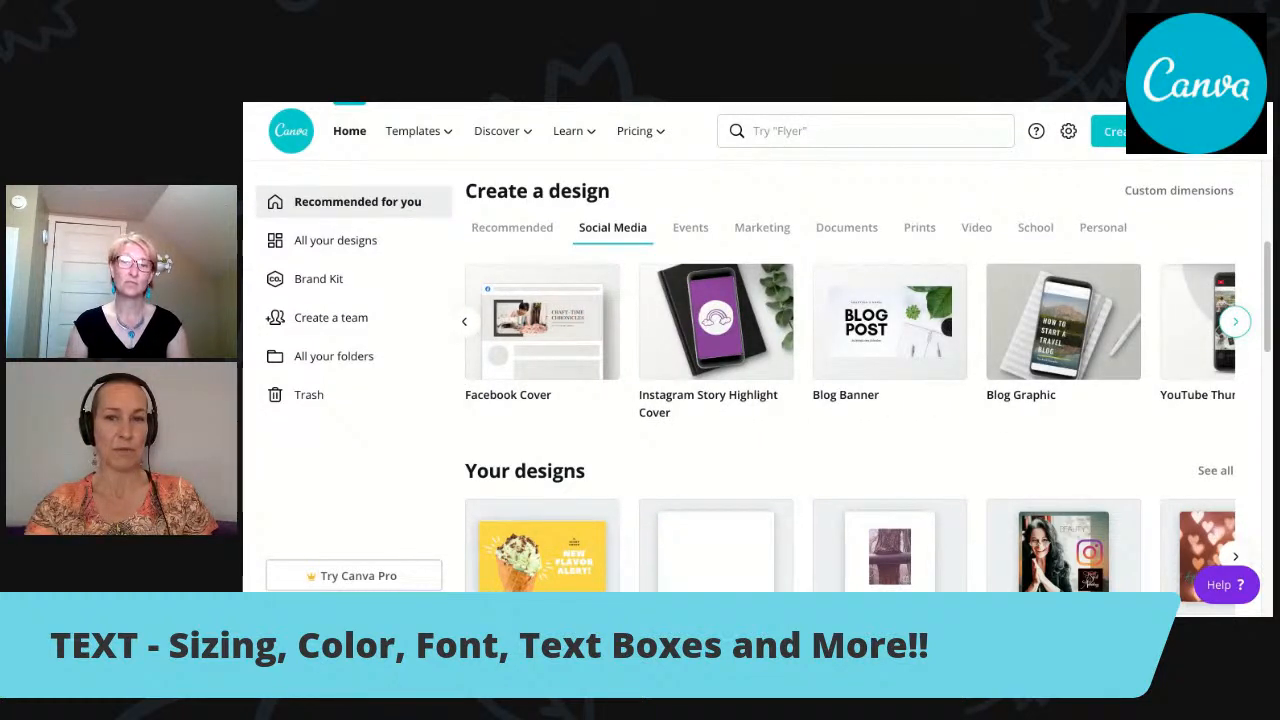
pyautogui.click(1236, 322)
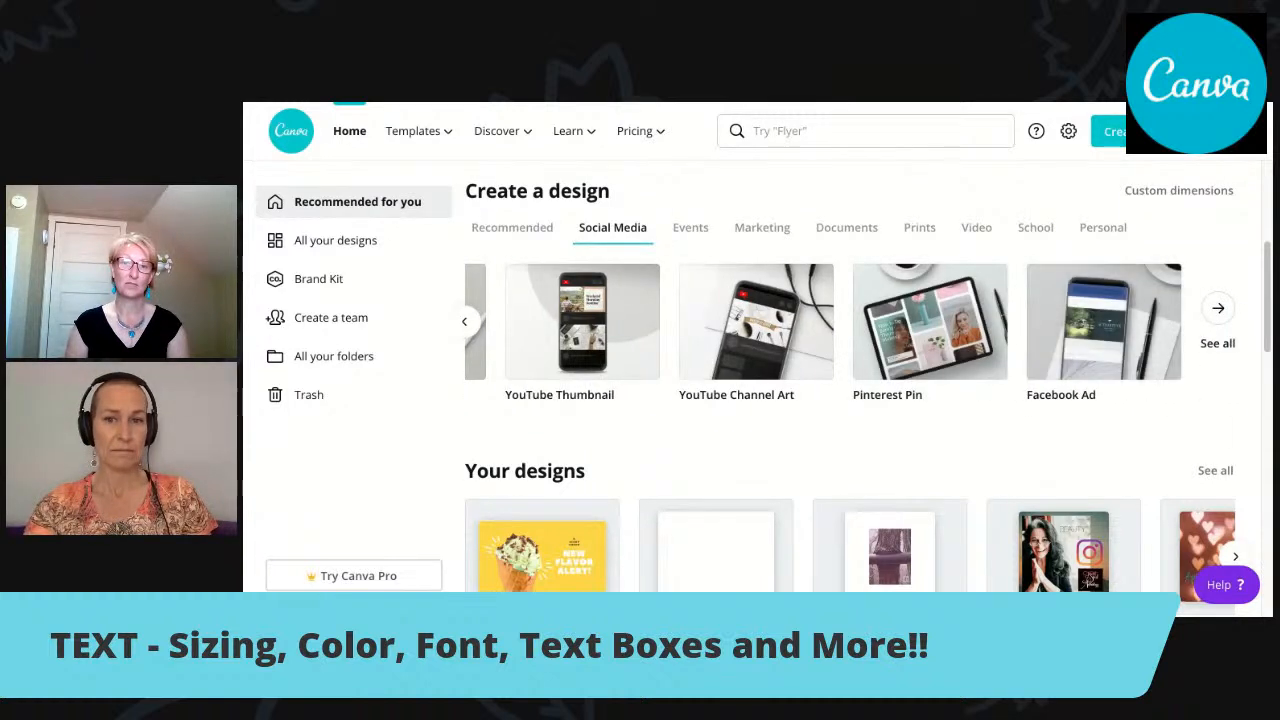
pyautogui.click(1222, 323)
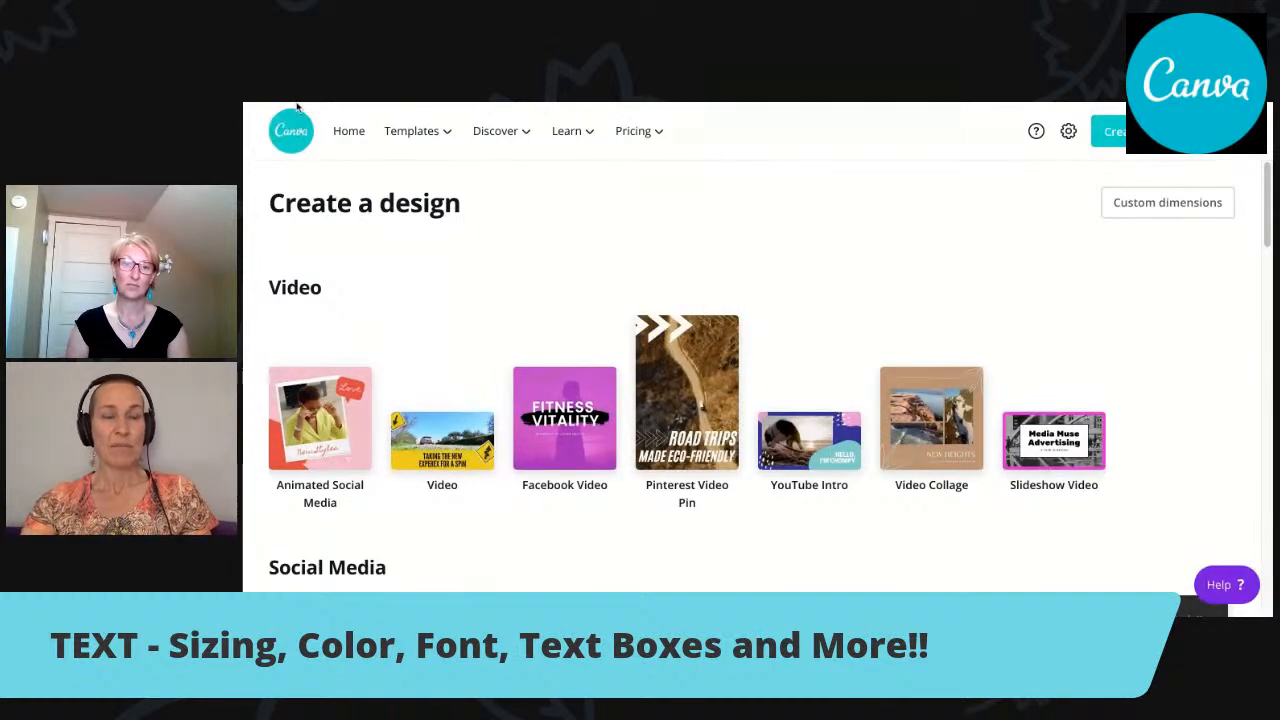
pyautogui.hotkey('alt', 'Left')
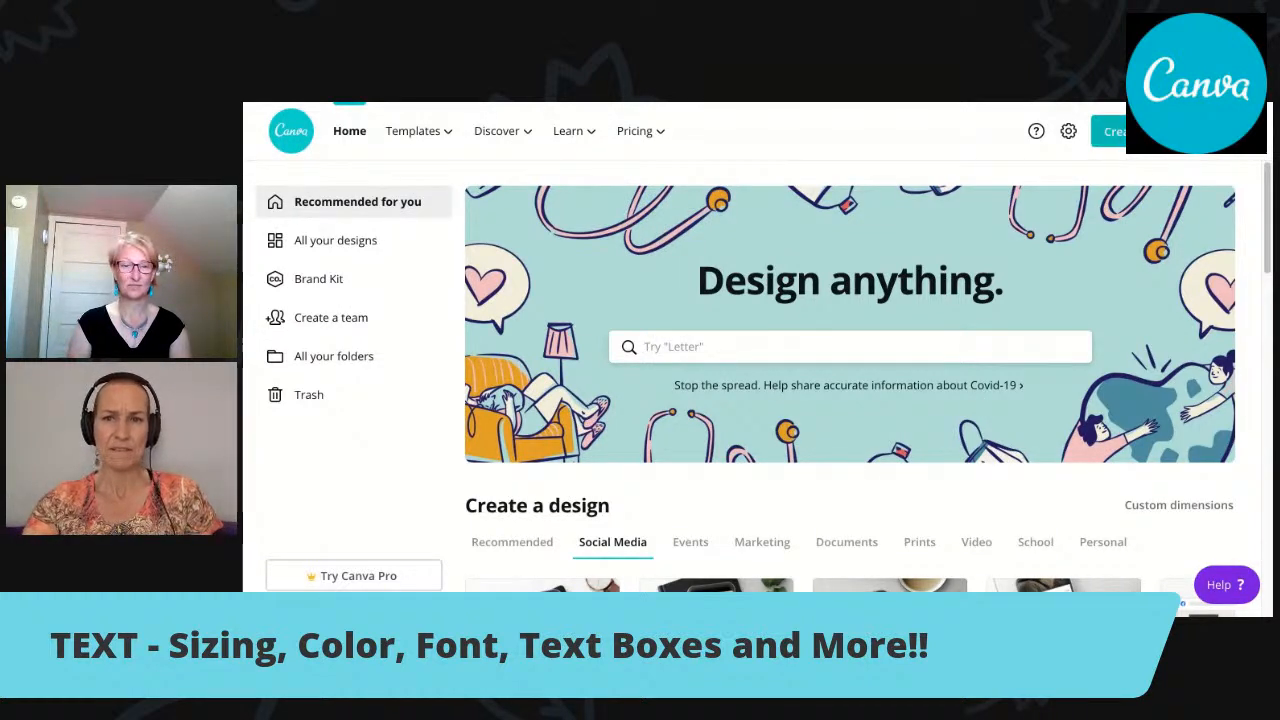
# Create a new blank Facebook Post from the suggested design types.
pyautogui.click(1110, 131)
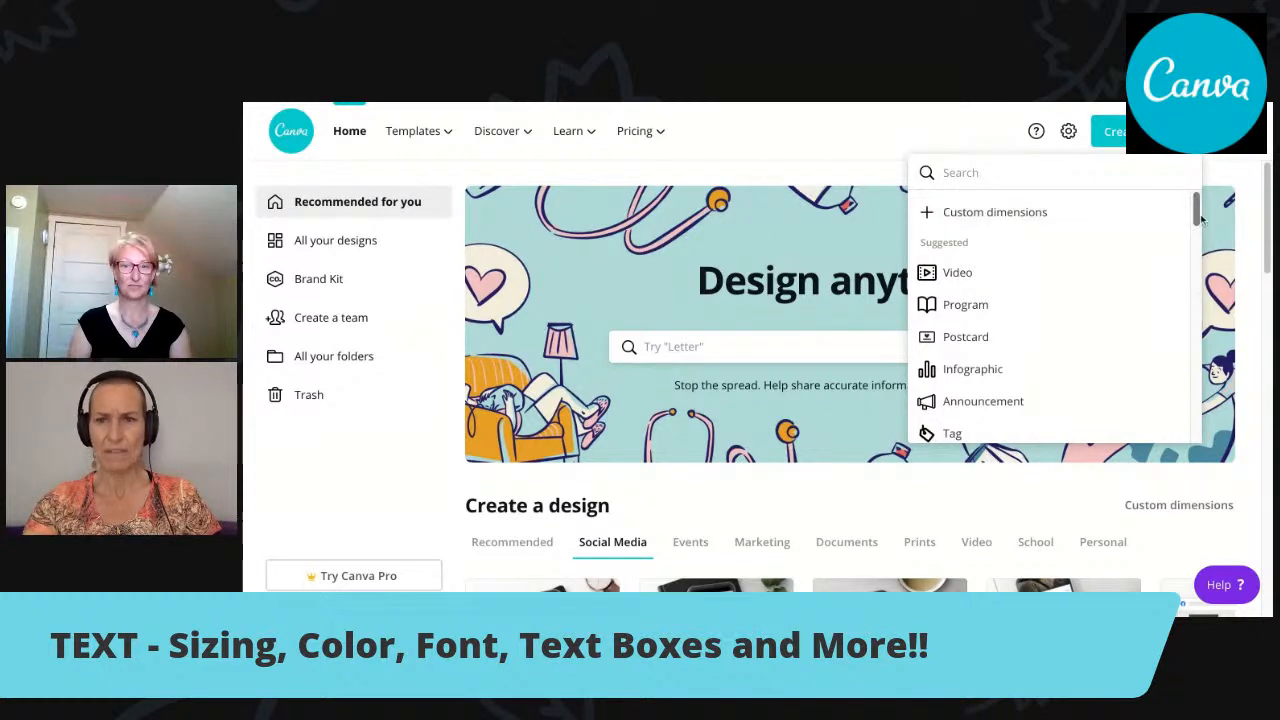
pyautogui.scroll(-5, 1195, 218)
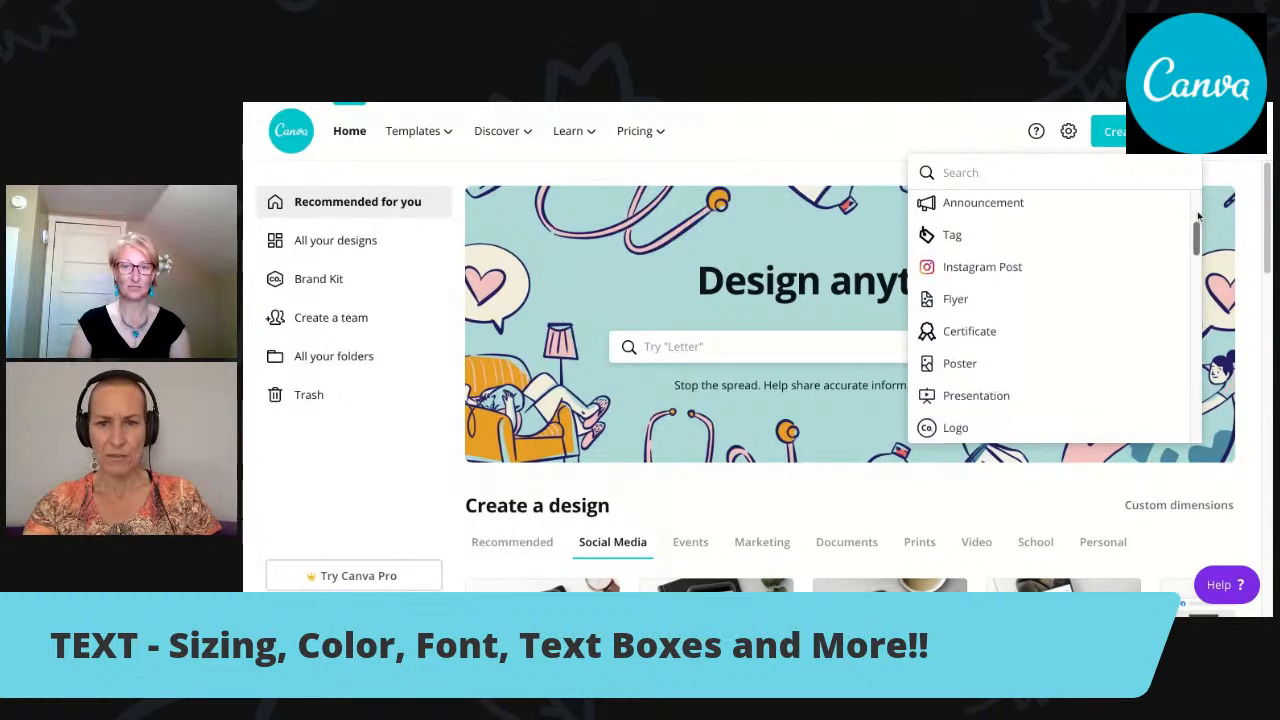
pyautogui.scroll(-1, 1198, 217)
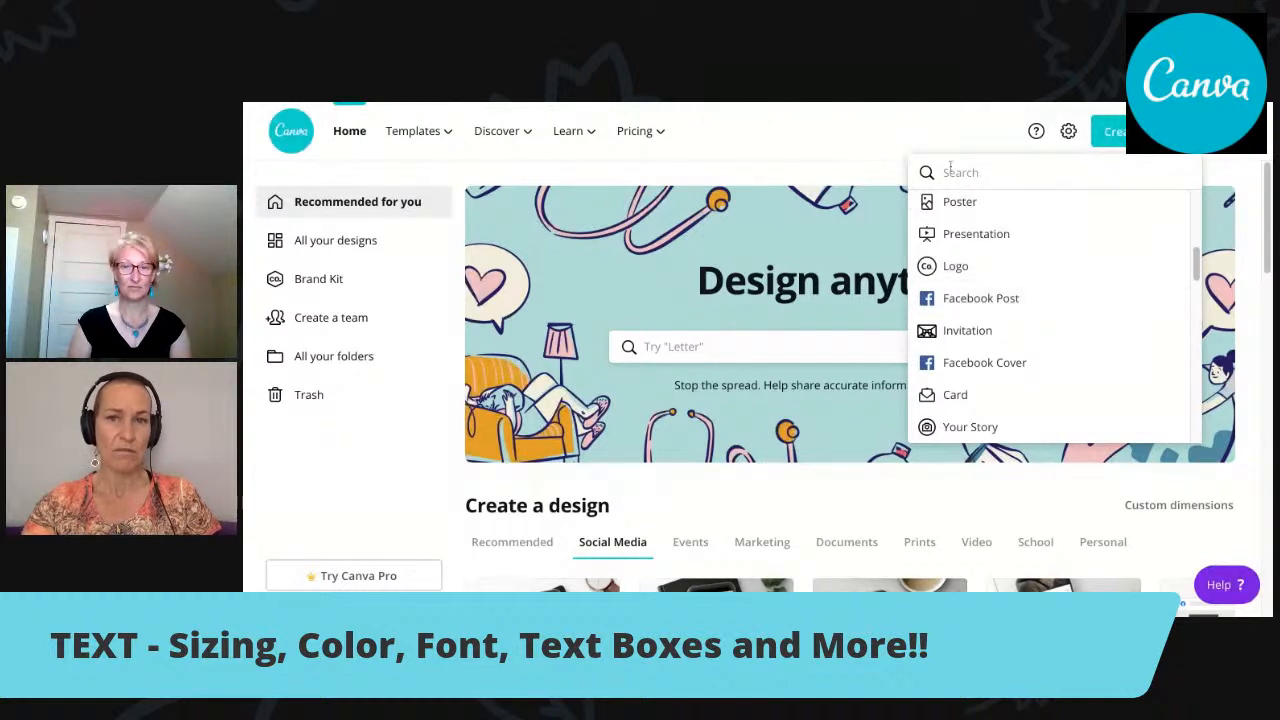
pyautogui.click(986, 308)
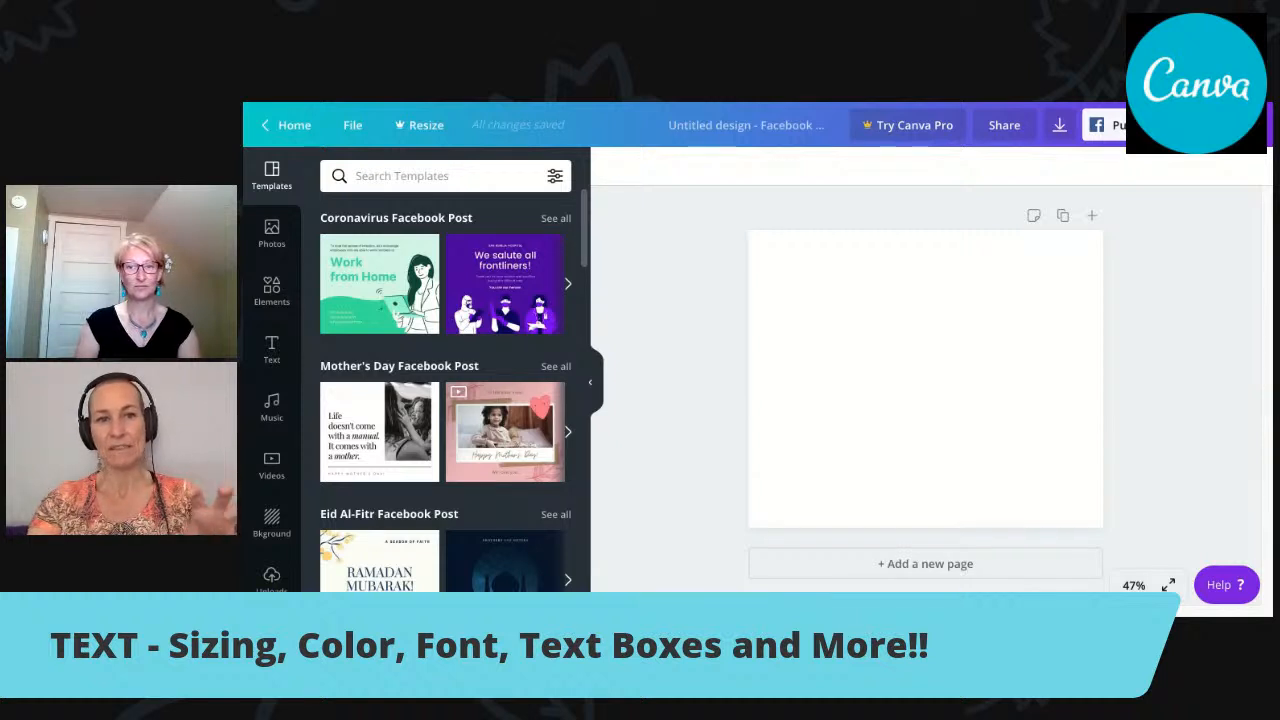
# Browse the themed Facebook Post templates, then return to the start of the list.
pyautogui.scroll(-3, 445, 390)
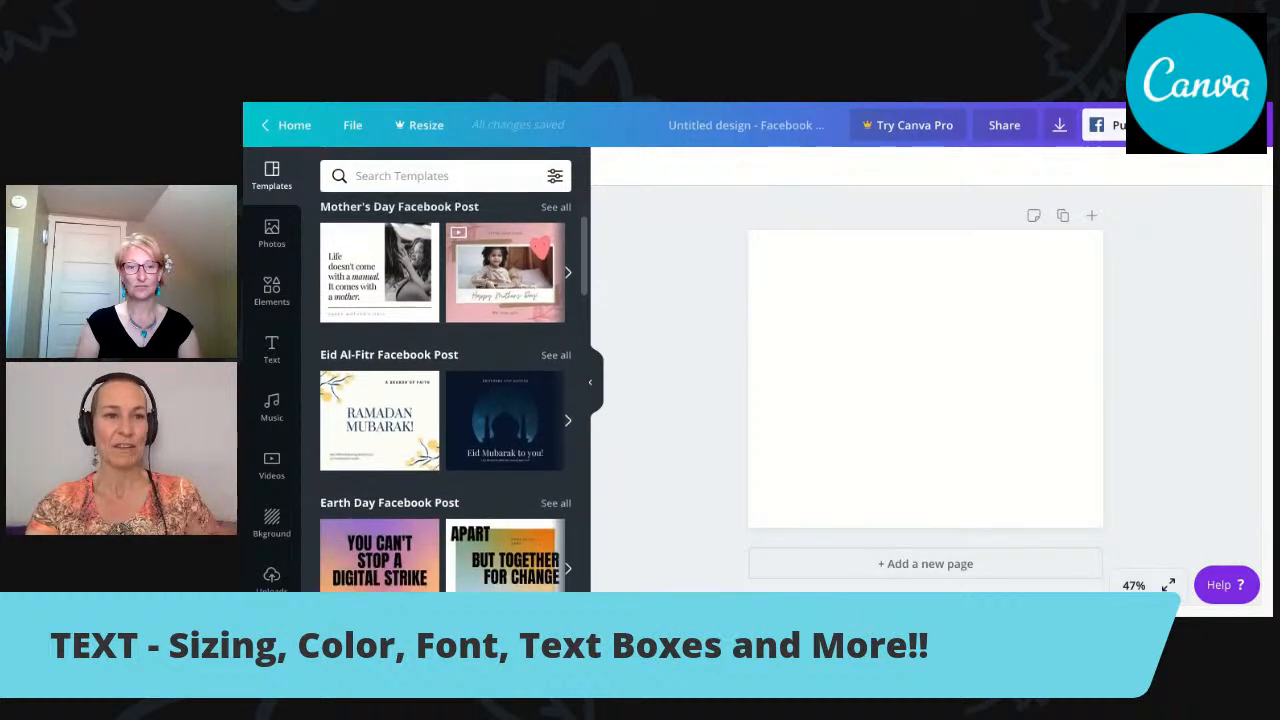
pyautogui.scroll(-6, 445, 390)
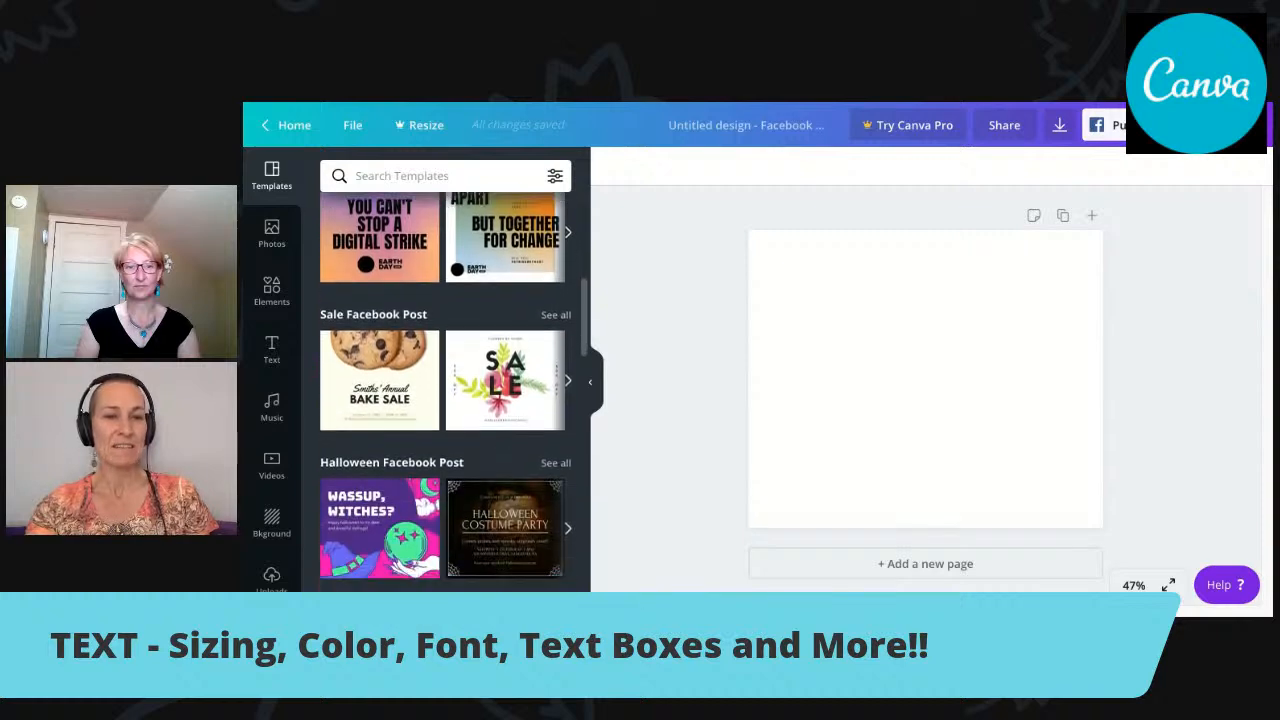
pyautogui.scroll(-8, 445, 390)
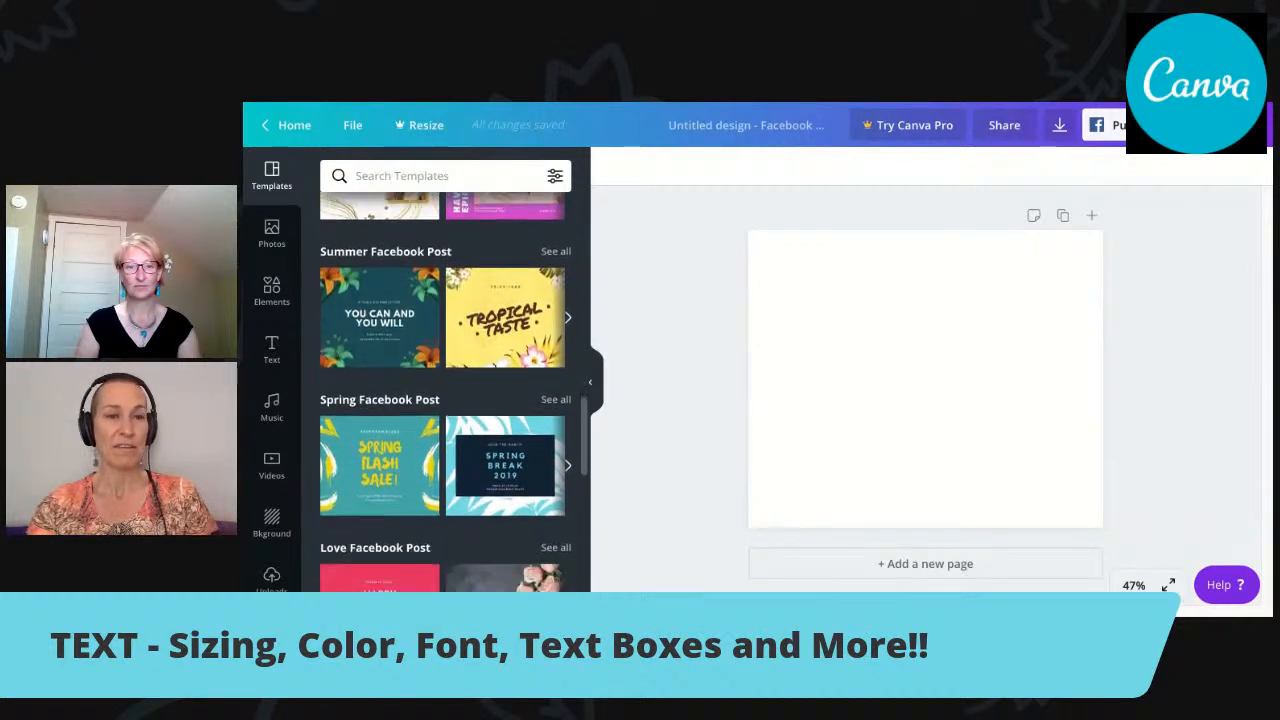
pyautogui.scroll(4, 445, 390)
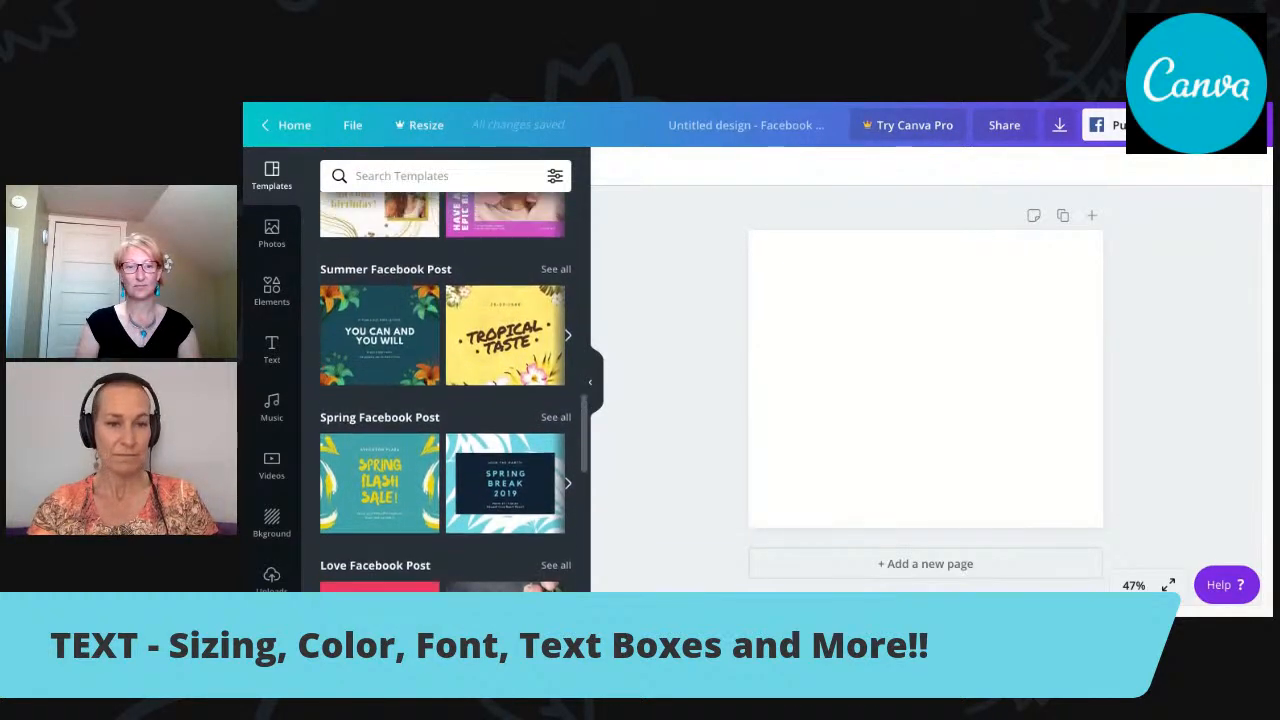
pyautogui.scroll(12, 445, 390)
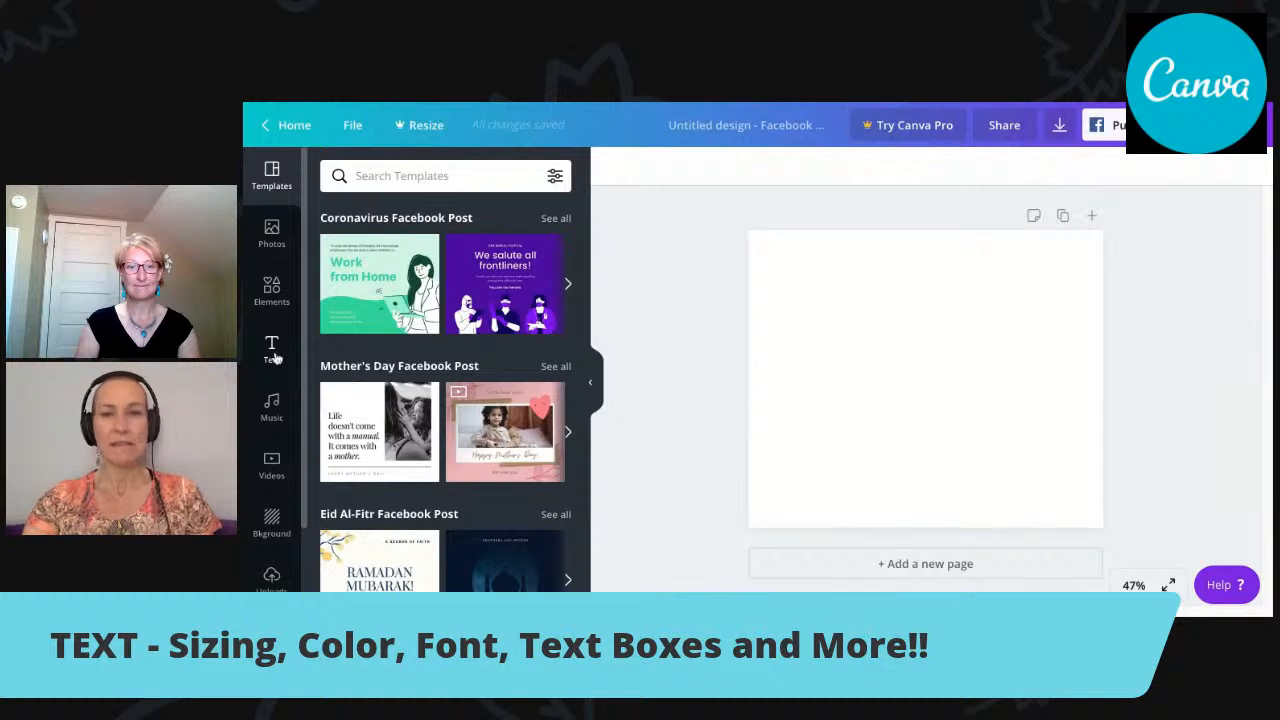
# Apply the free painted rainbow image as the background of the blank page.
pyautogui.click(272, 522)
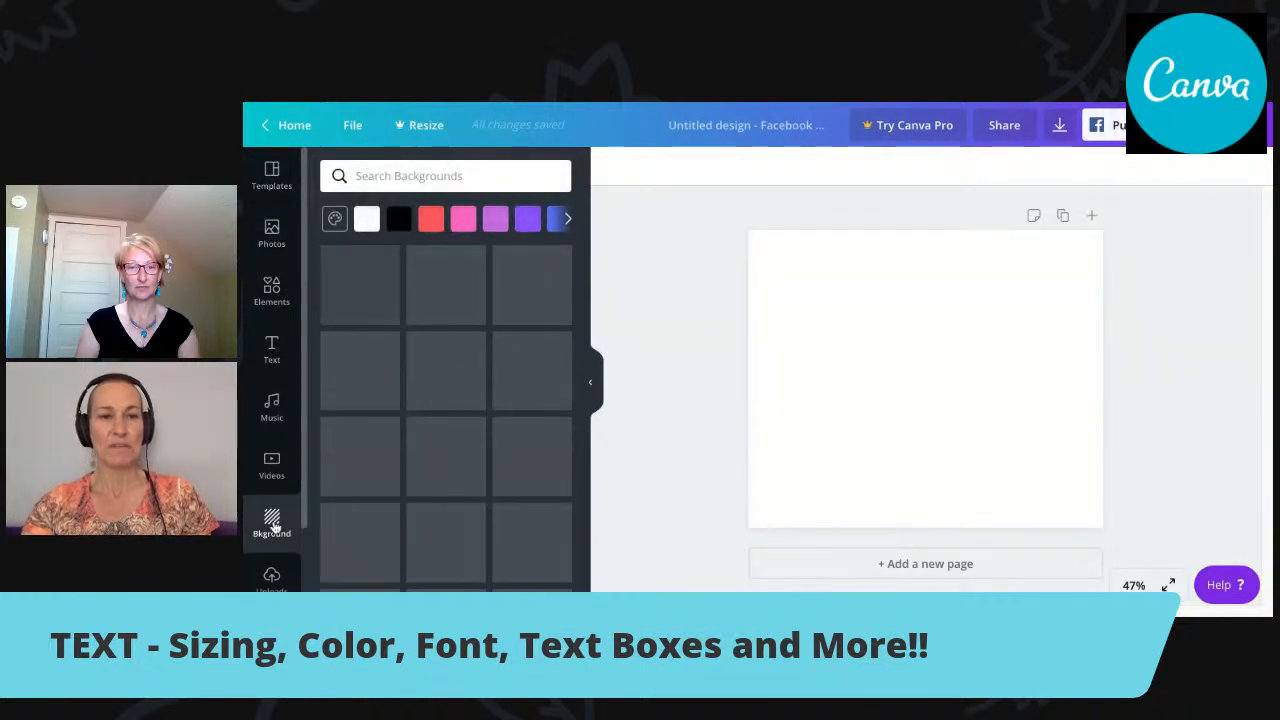
pyautogui.scroll(-3, 587, 291)
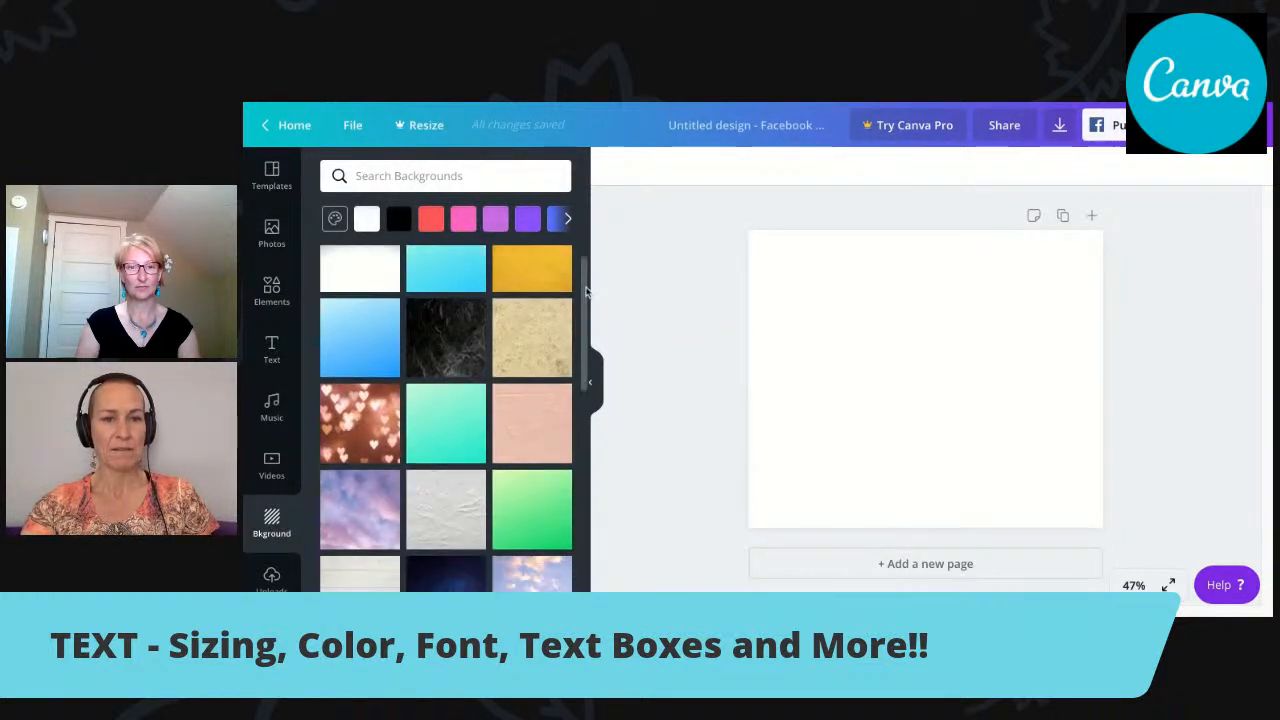
pyautogui.scroll(-5, 587, 291)
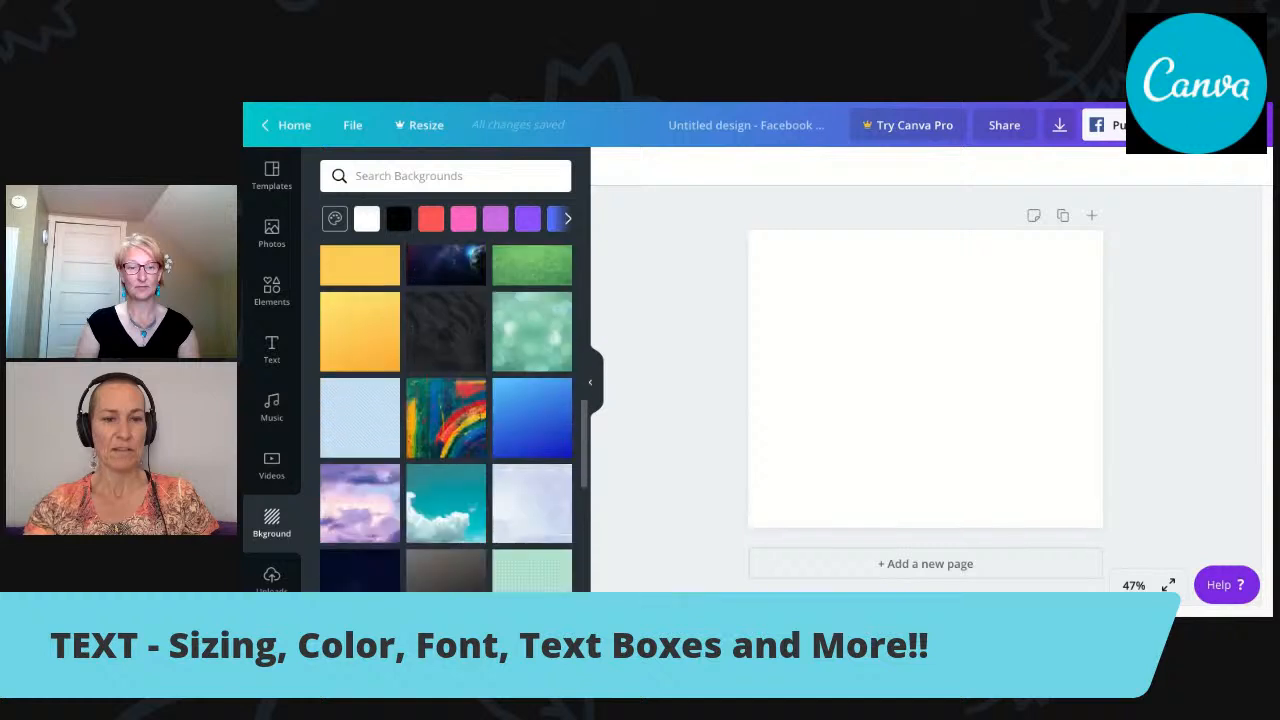
pyautogui.click(445, 425)
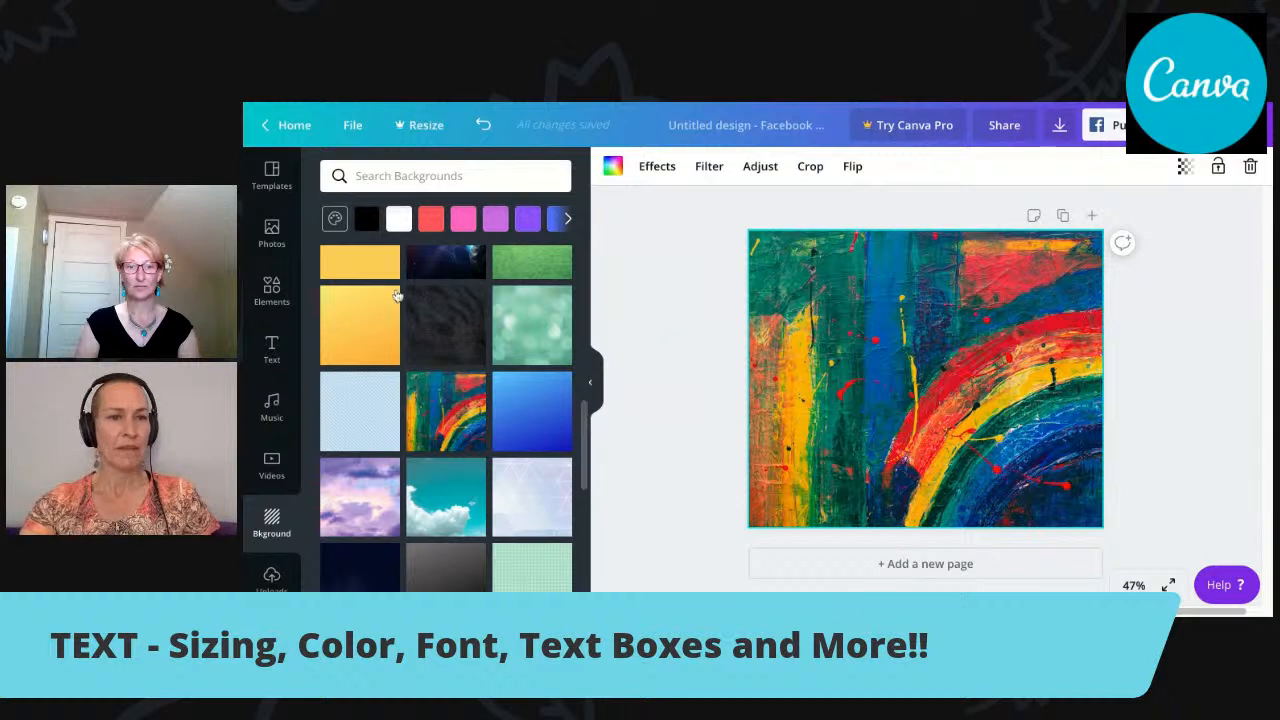
# Look through the font combinations for text and add the "DAZZLE eau de parfum" combination to the page.
pyautogui.click(272, 352)
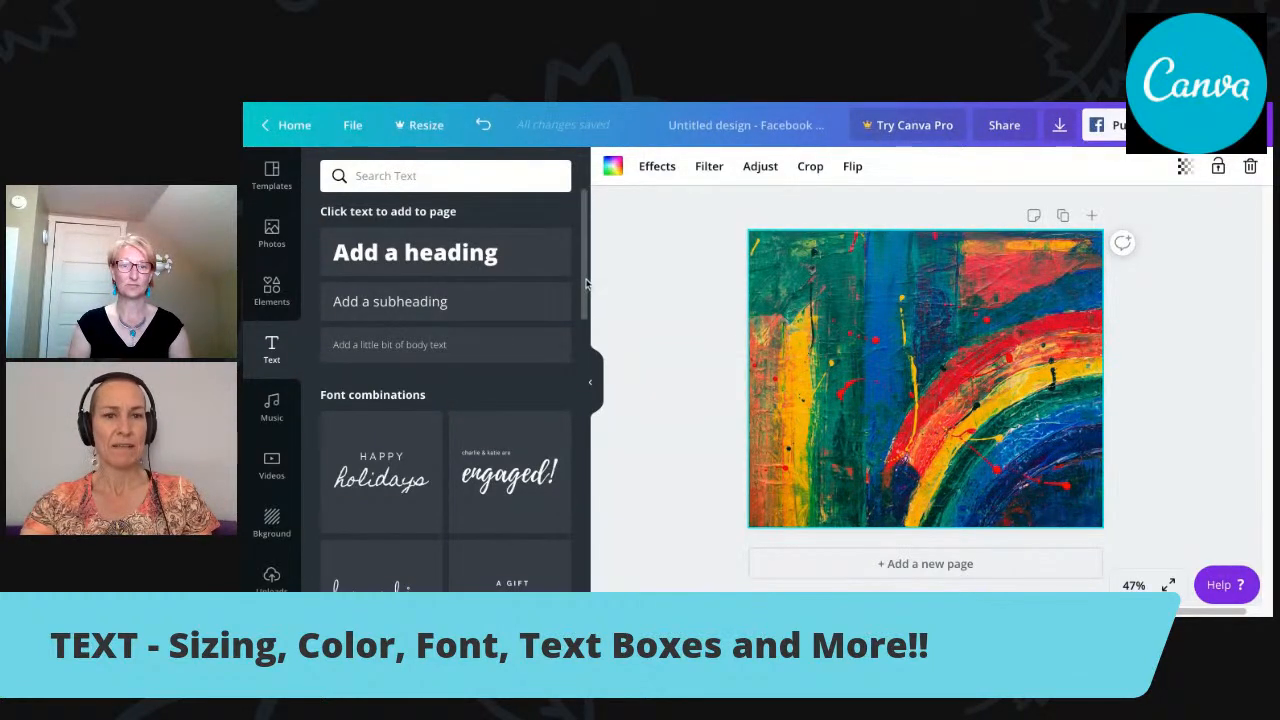
pyautogui.scroll(-3, 588, 280)
pyautogui.scroll(-6, 588, 283)
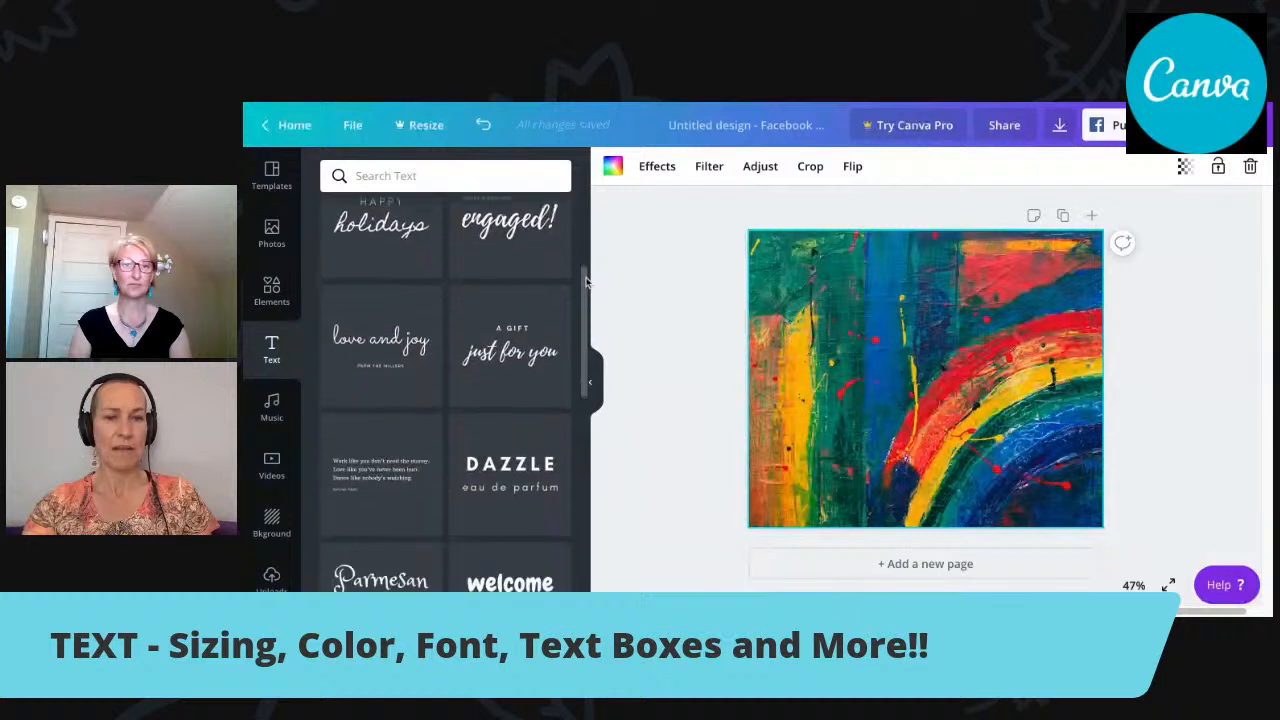
pyautogui.scroll(-4, 455, 392)
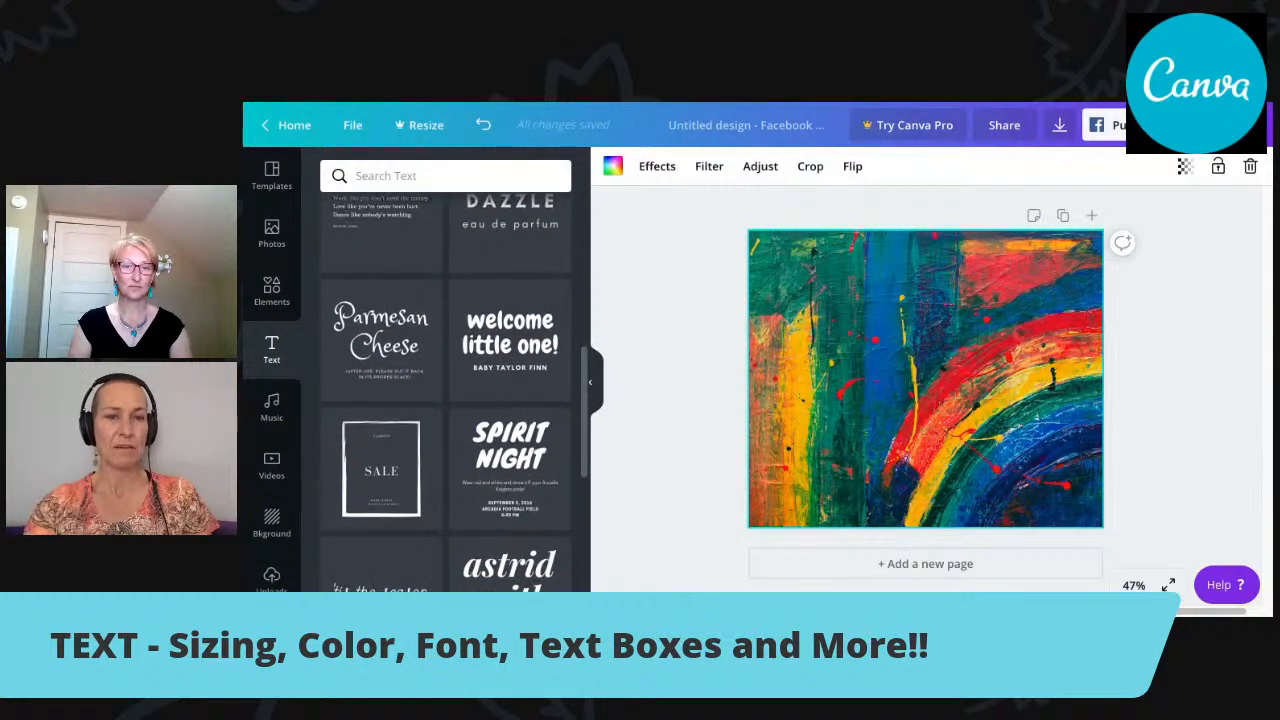
pyautogui.scroll(-4, 455, 392)
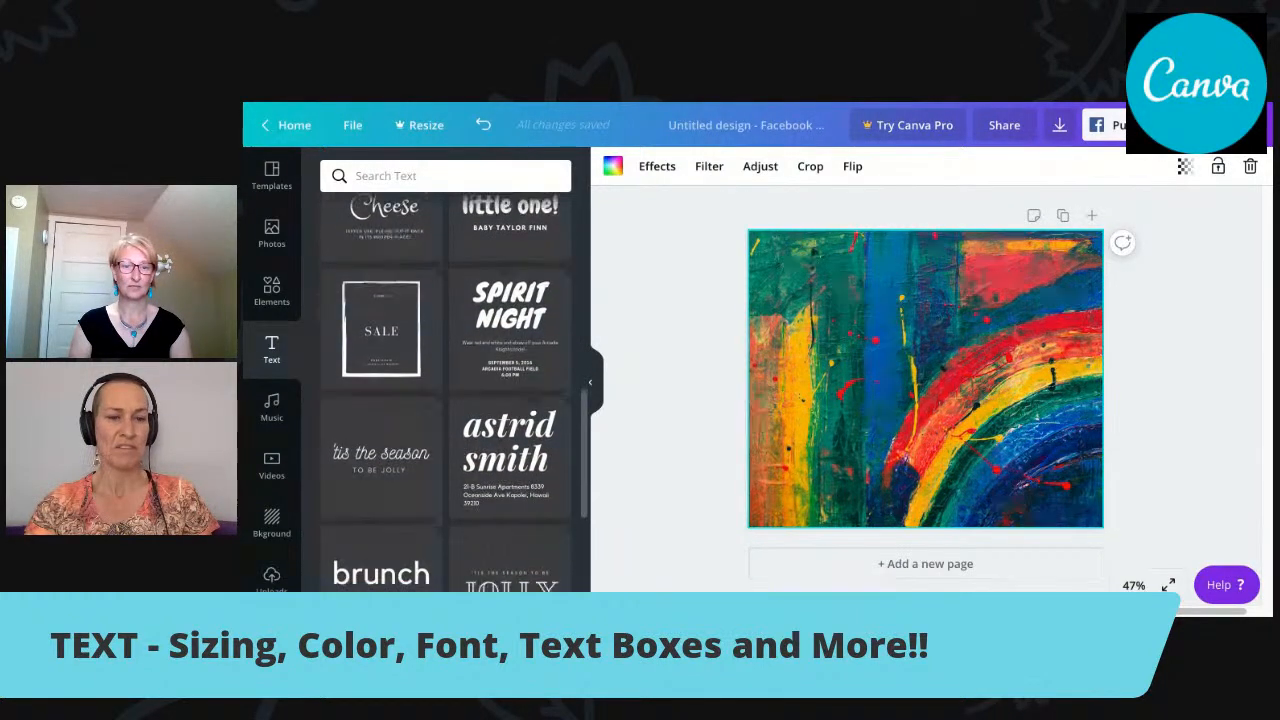
pyautogui.scroll(-5, 446, 393)
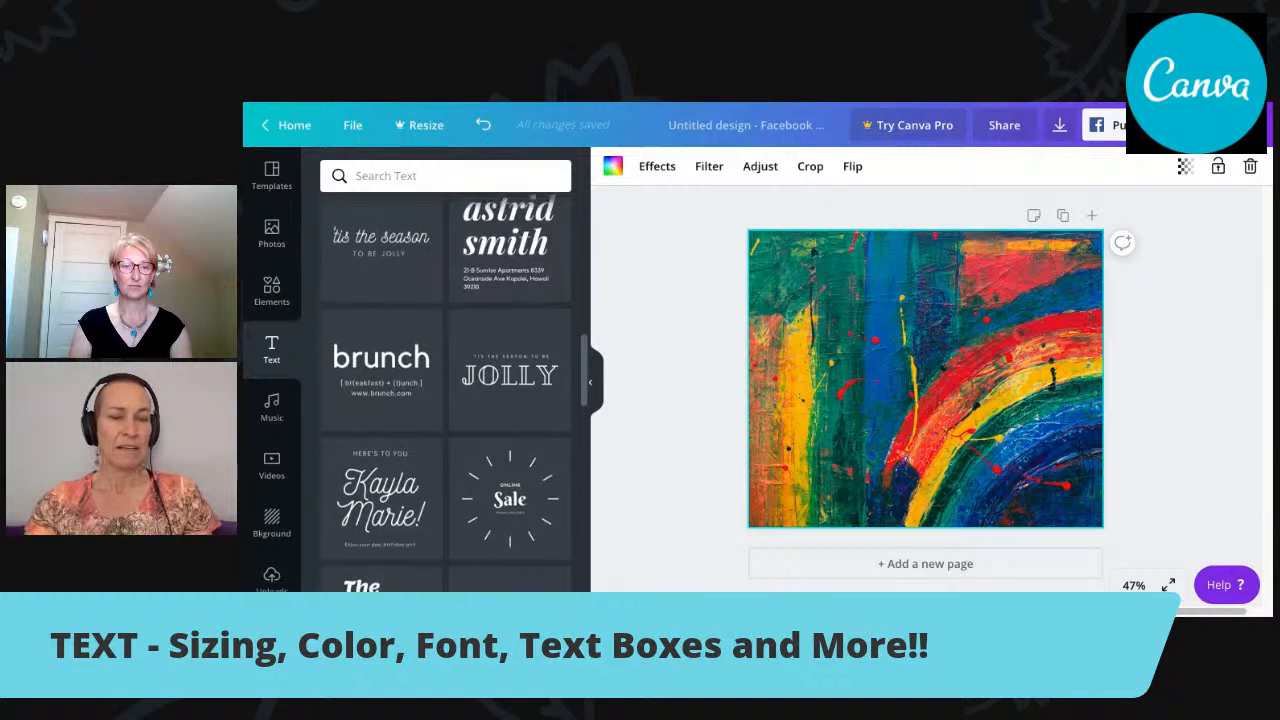
pyautogui.scroll(-6, 446, 393)
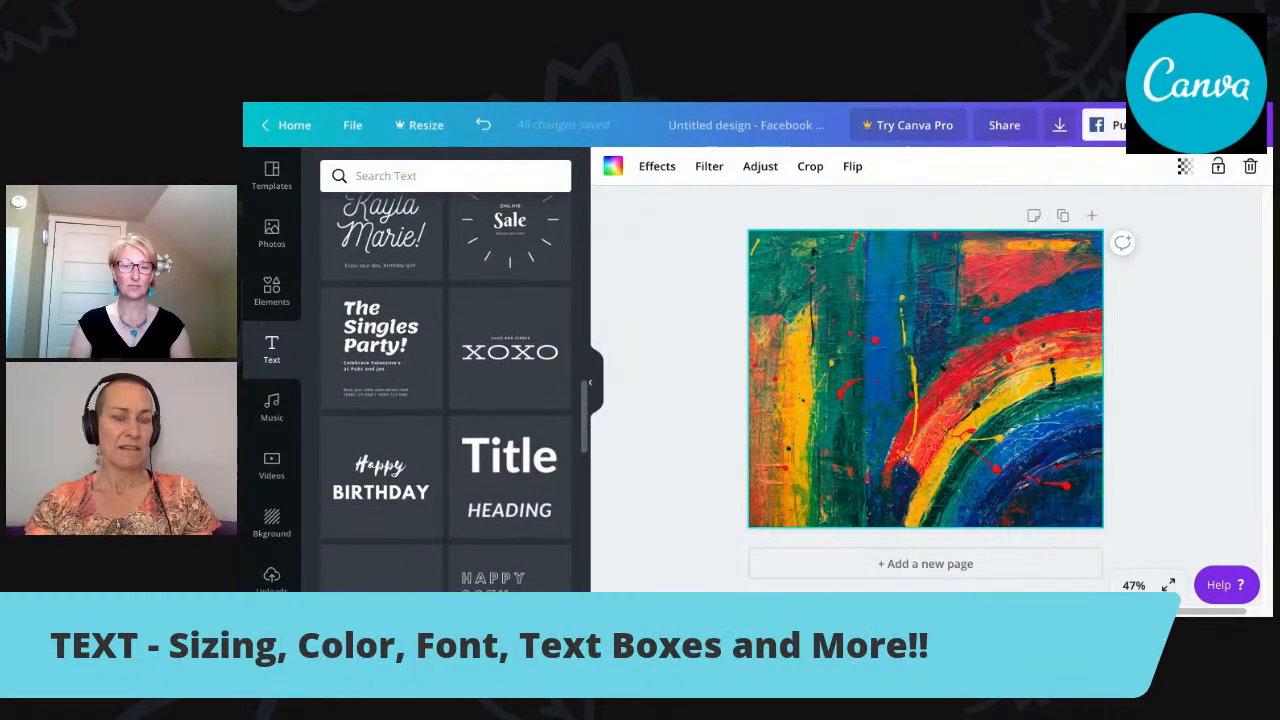
pyautogui.scroll(4, 446, 393)
pyautogui.scroll(10, 446, 393)
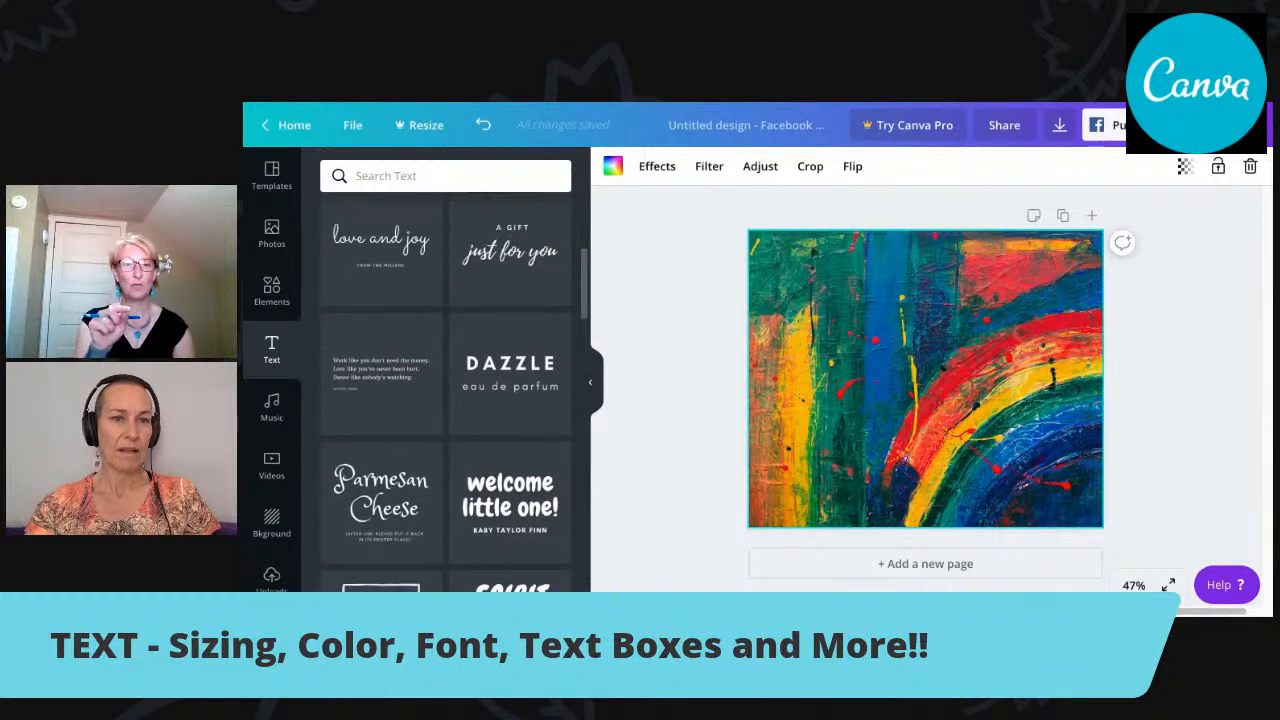
pyautogui.click(510, 375)
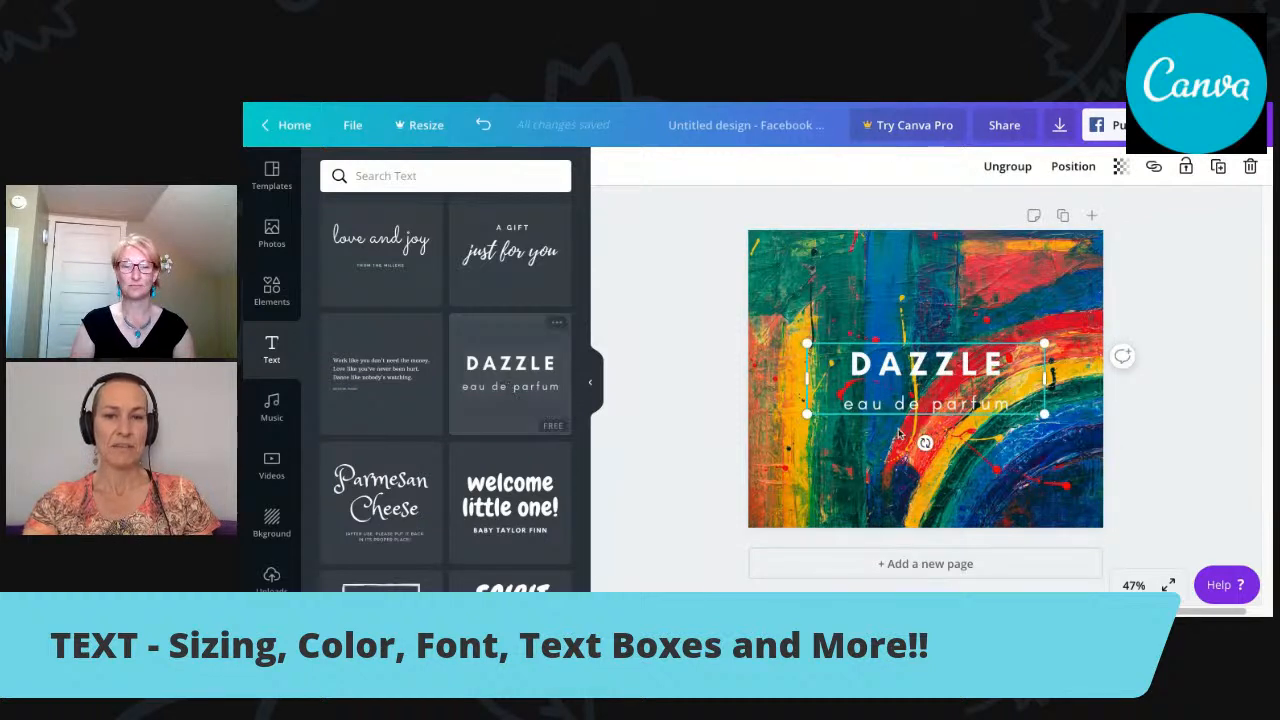
# View the font choices for the "DAZZLE" line, then delete that line and place the cursor in "eau de parfum".
pyautogui.click(1007, 368)
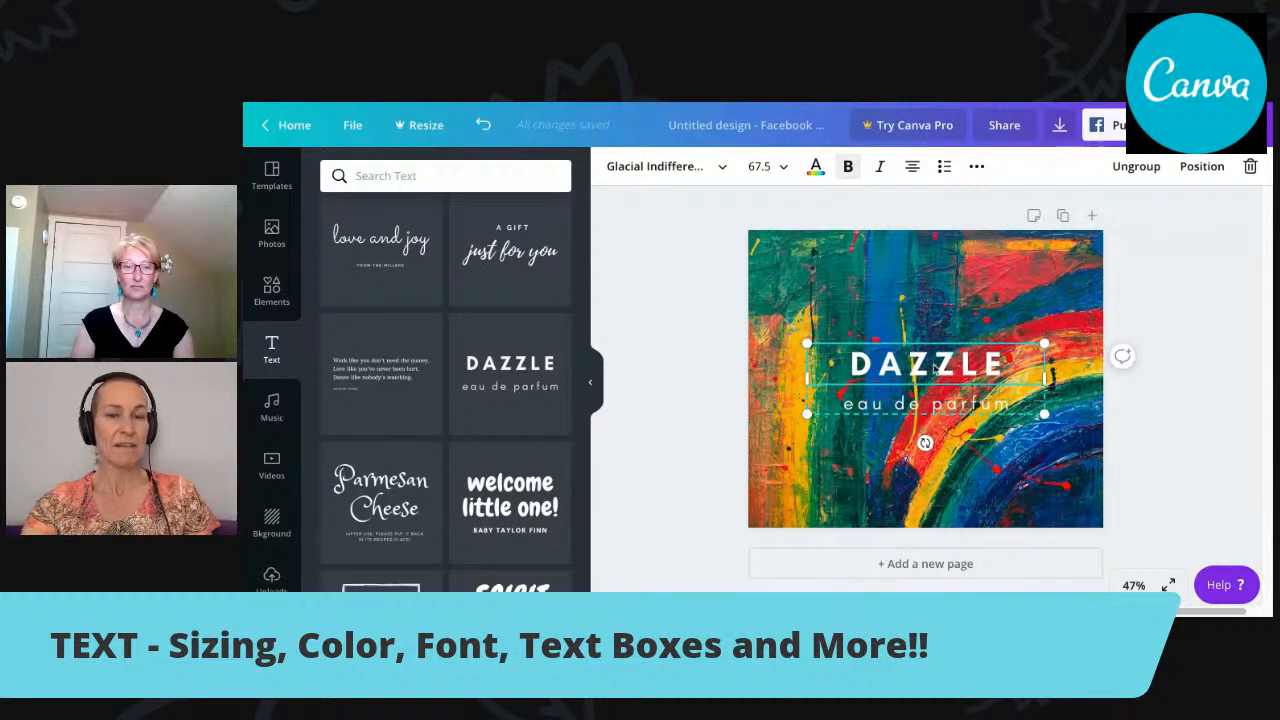
pyautogui.click(720, 175)
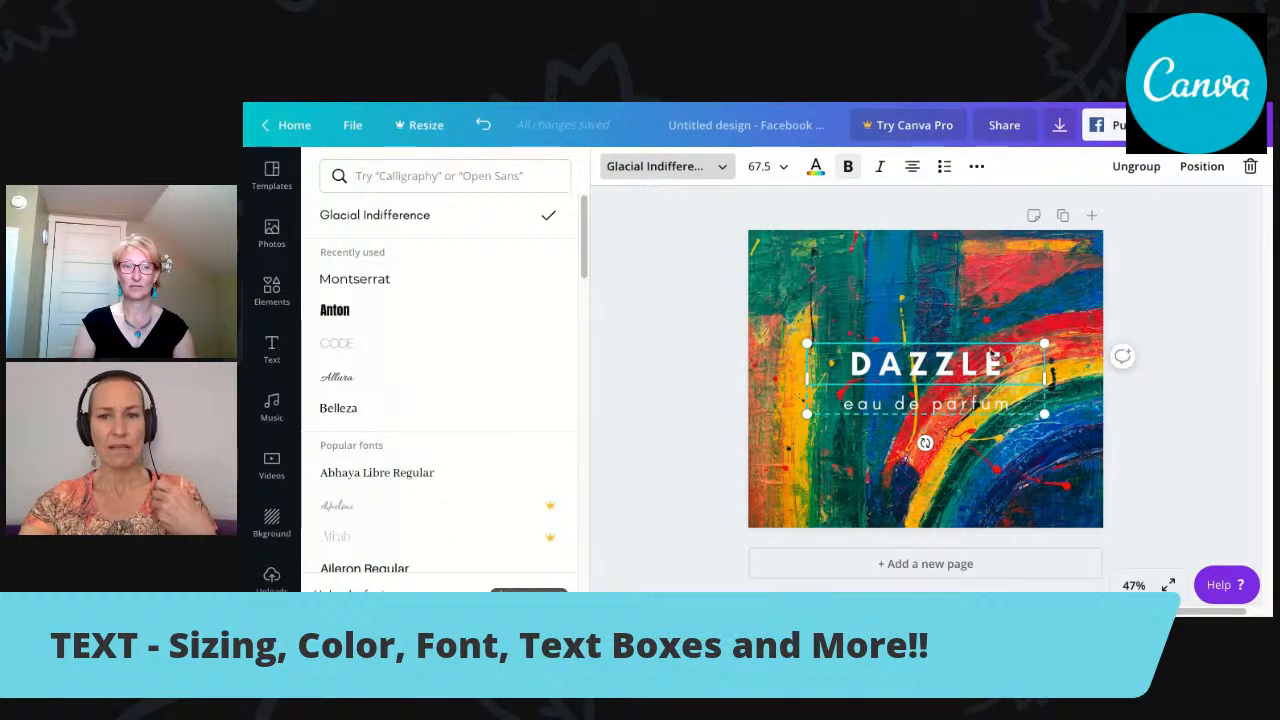
pyautogui.press('Delete')
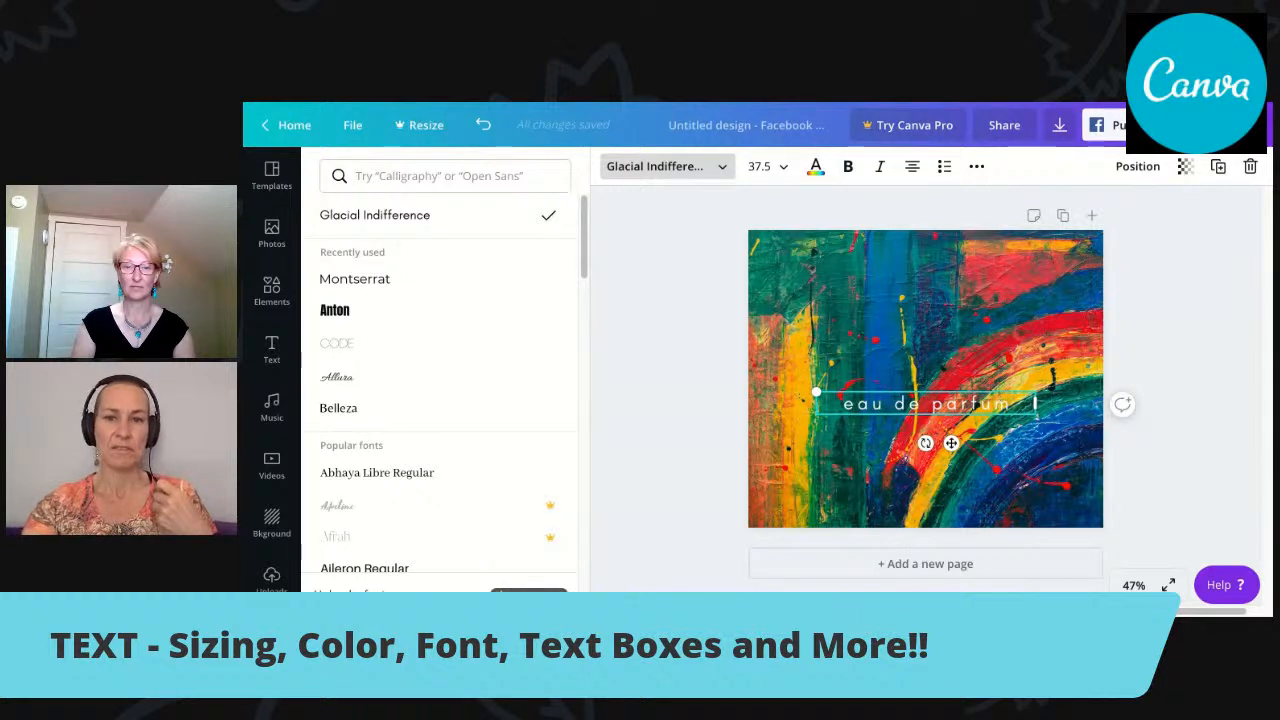
pyautogui.click(1006, 394)
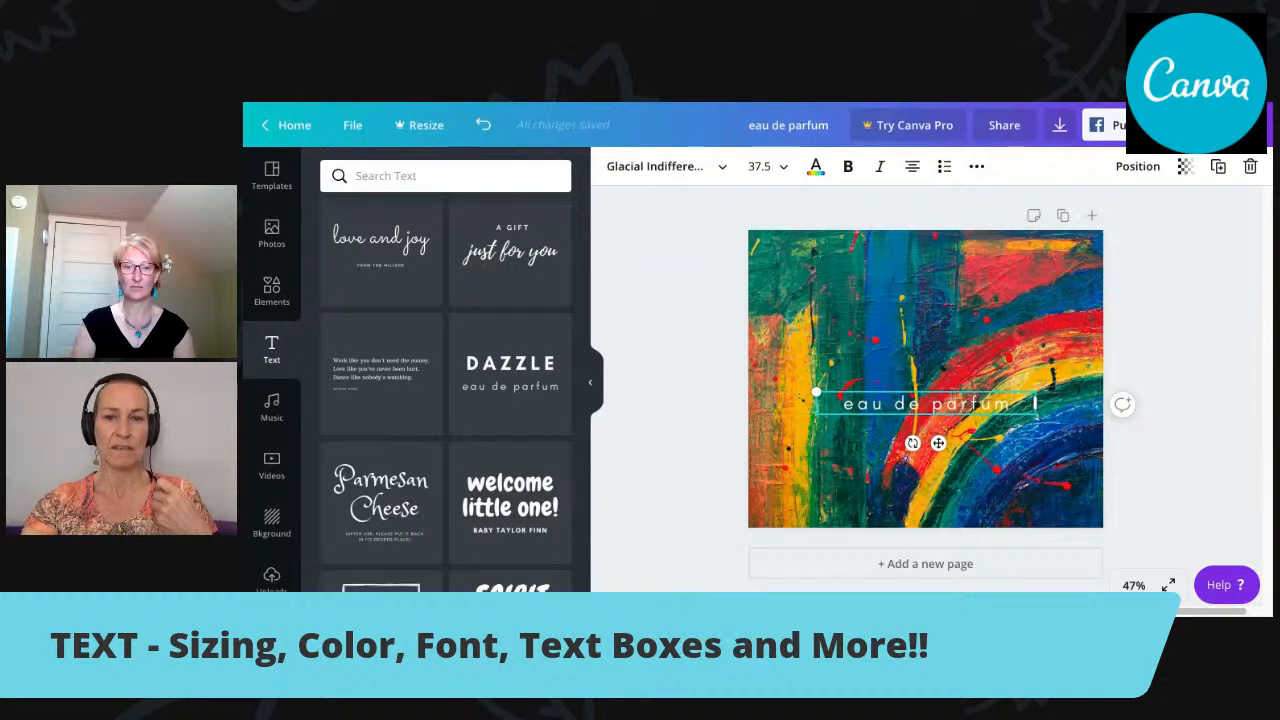
# Delete the painted rainbow background from the page, then apply the same image as the background again.
pyautogui.click(954, 387)
pyautogui.press('Delete')
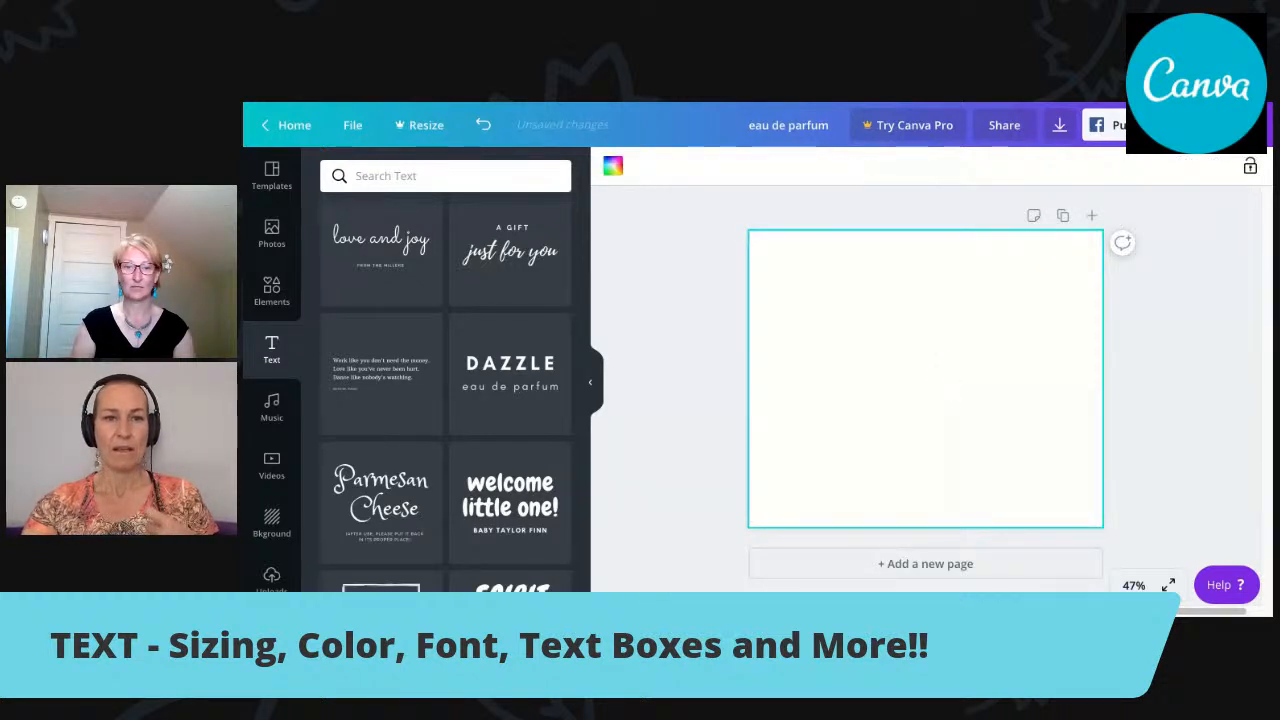
pyautogui.click(273, 517)
pyautogui.click(446, 412)
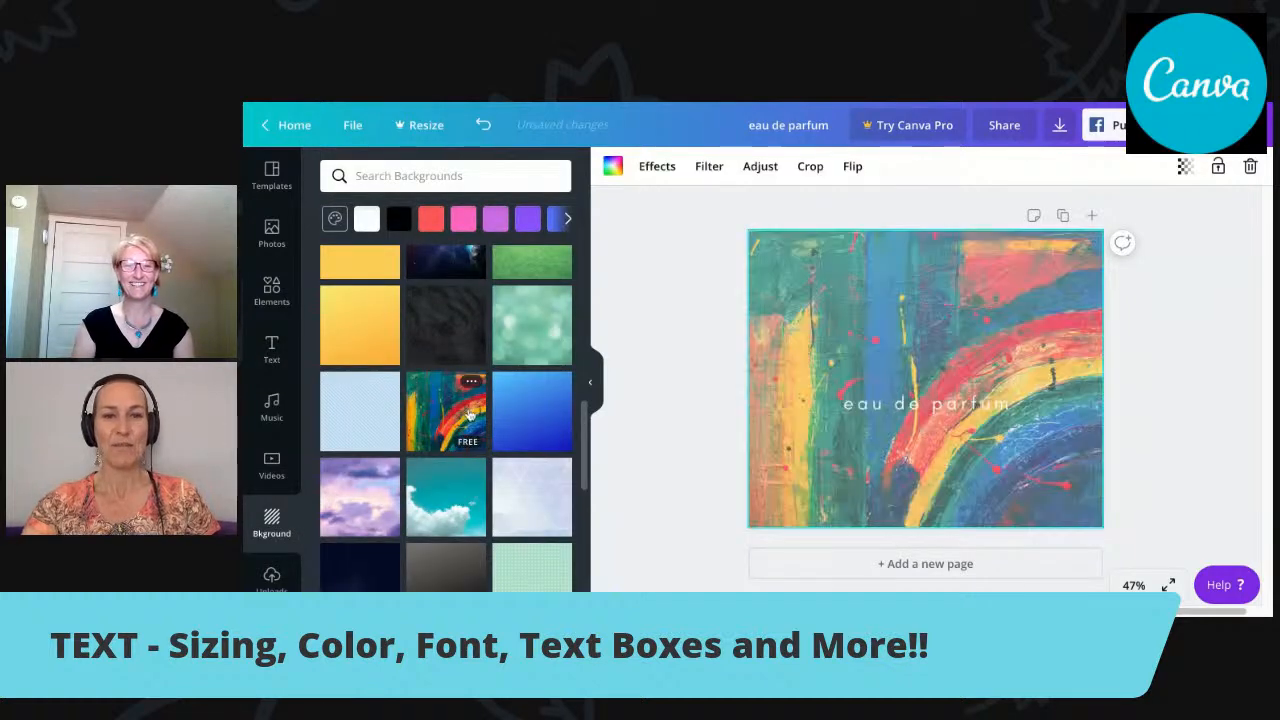
# Delete the "eau de parfum" text from the page.
pyautogui.click(258, 355)
pyautogui.click(918, 408)
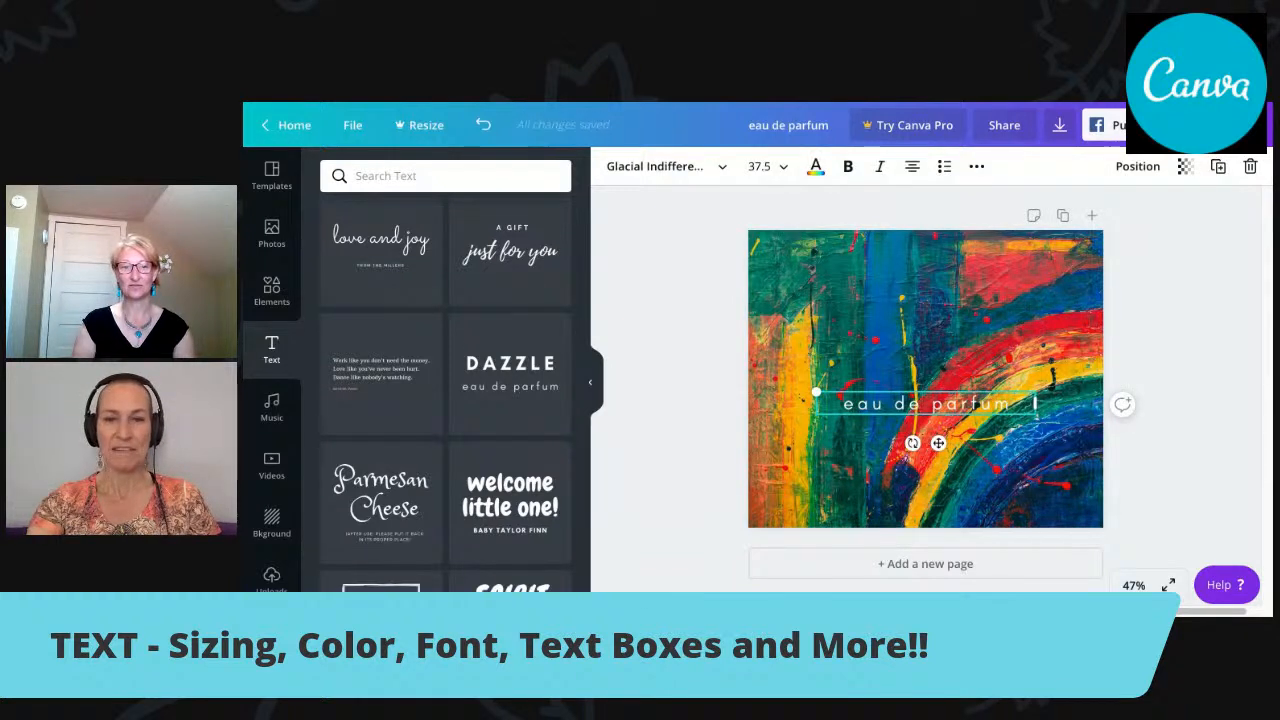
pyautogui.press('Delete')
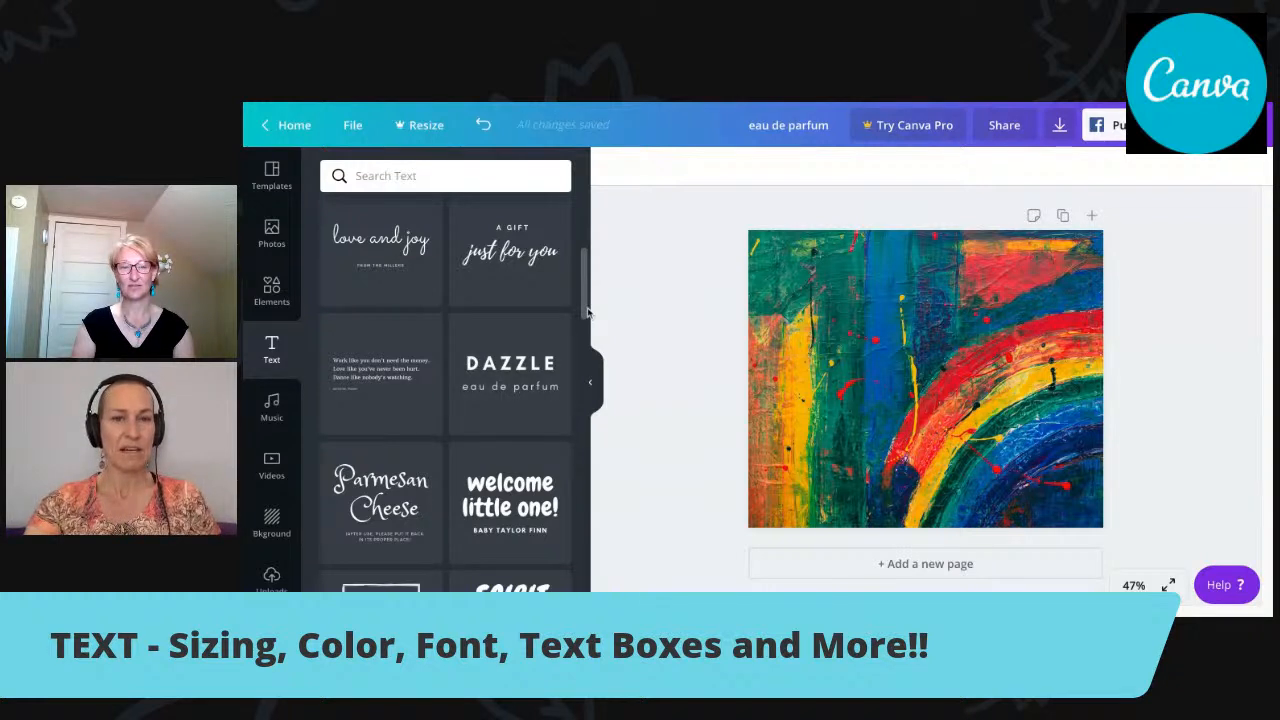
# Add a default heading text box to the page over the painted background.
pyautogui.scroll(5, 588, 290)
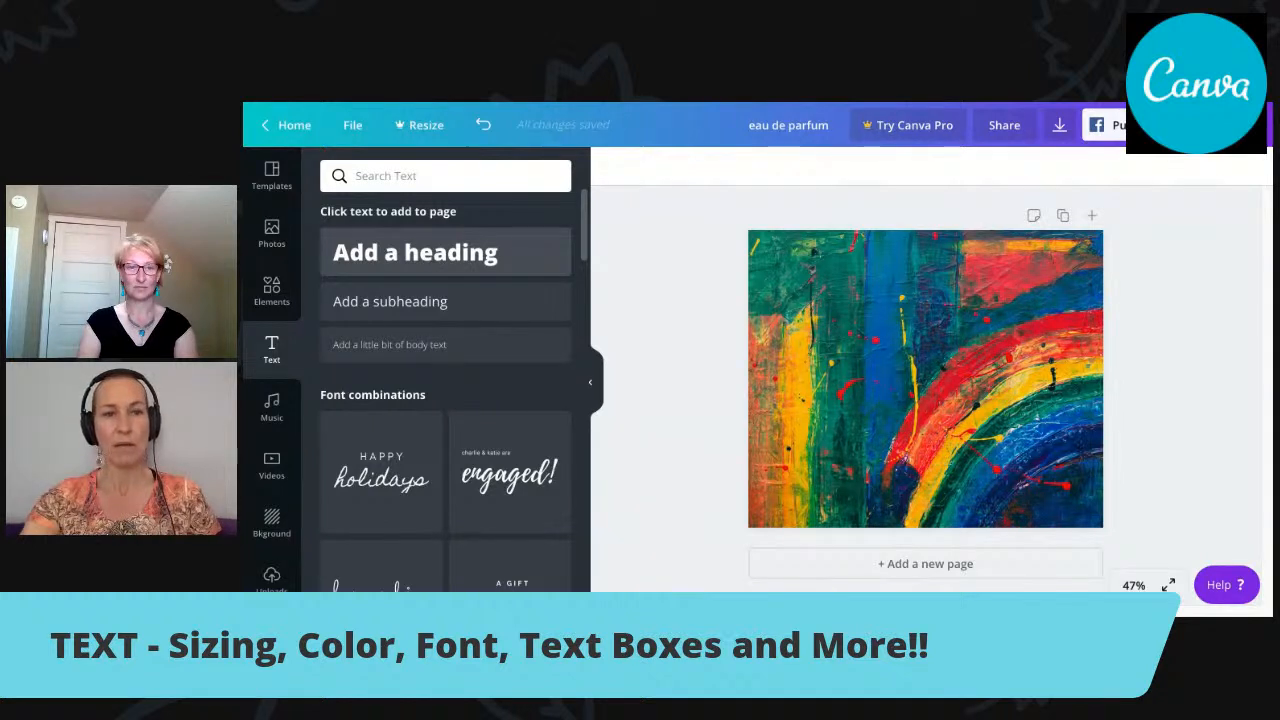
pyautogui.click(415, 252)
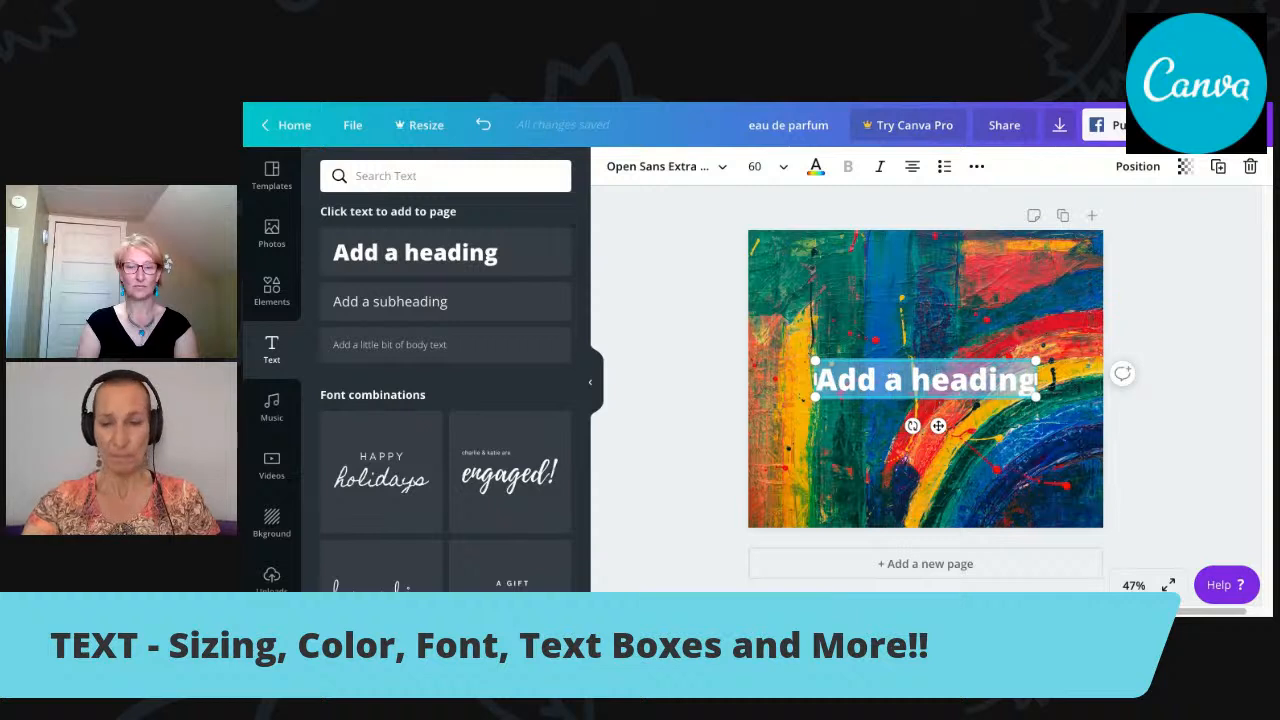
pyautogui.click(947, 318)
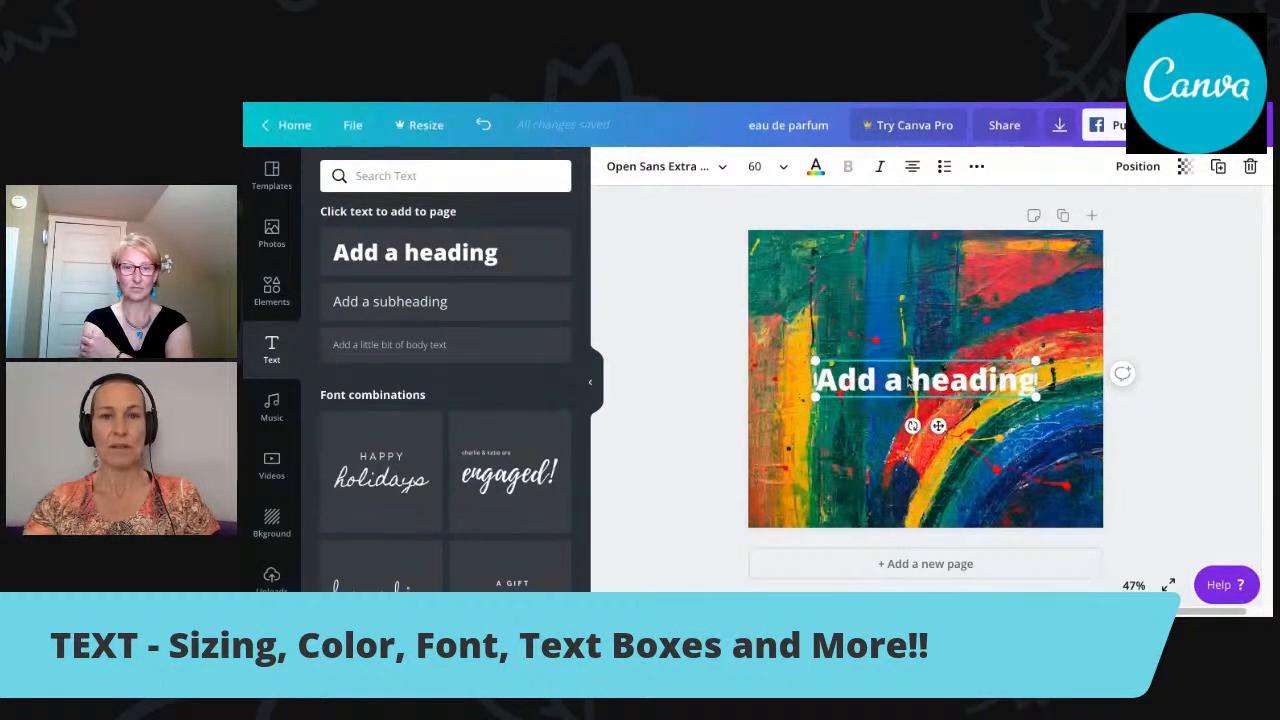
pyautogui.click(830, 295)
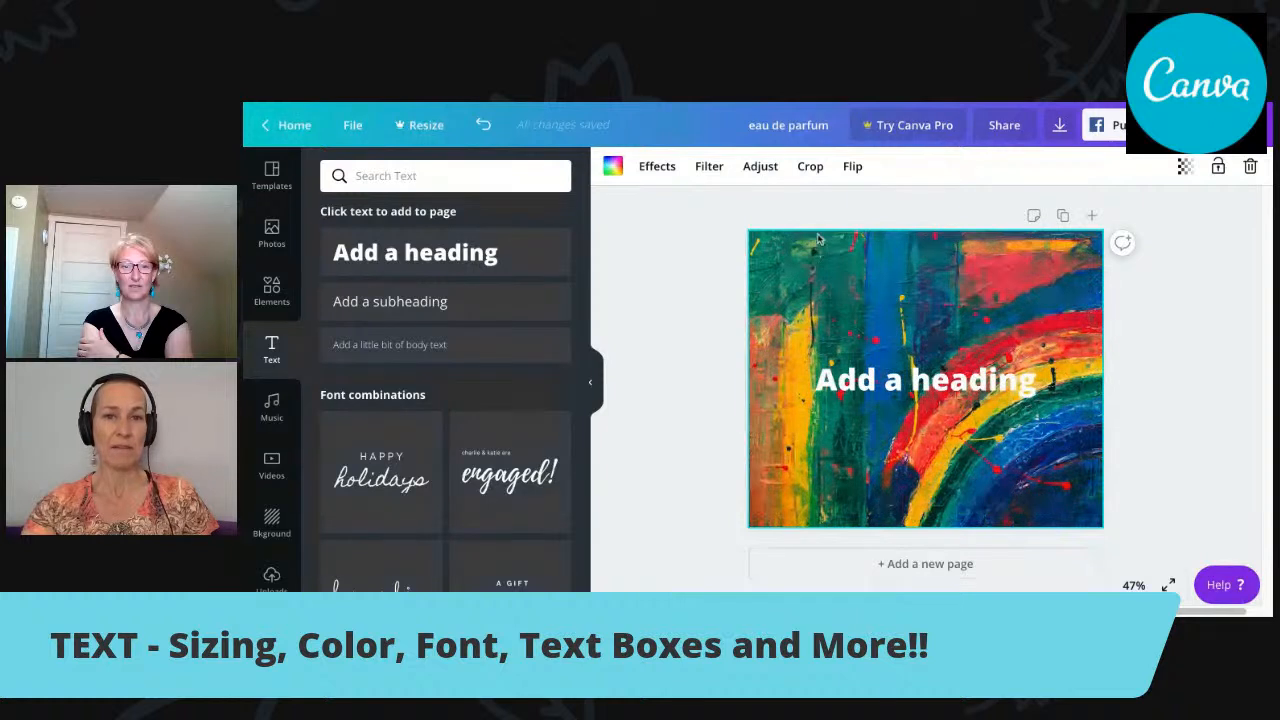
# Browse the popular fonts and change the heading's font to Anton.
pyautogui.click(900, 379)
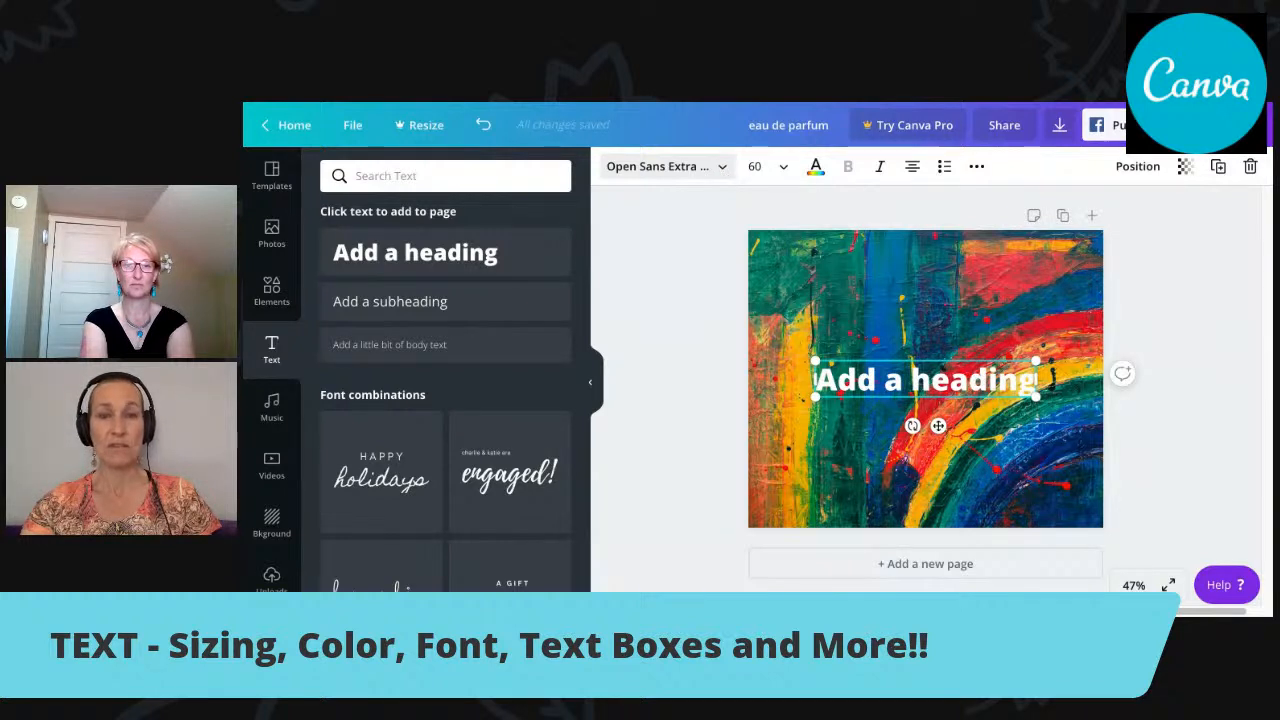
pyautogui.click(700, 166)
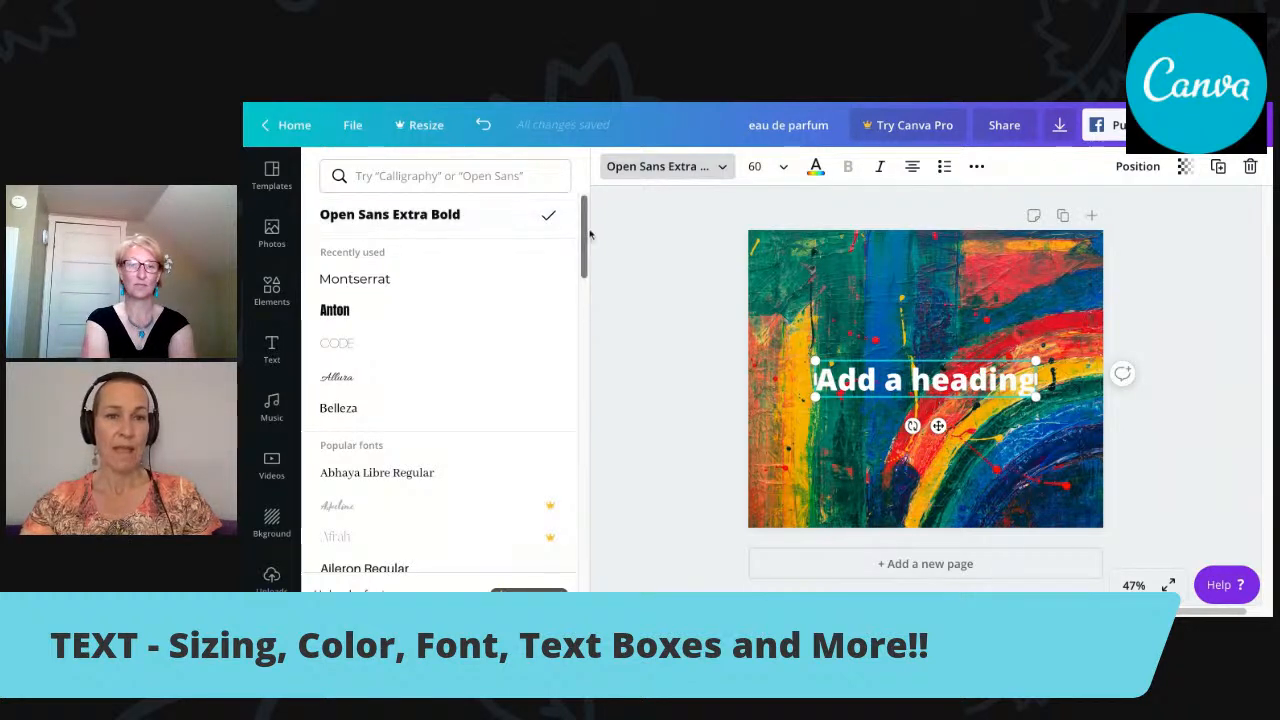
pyautogui.moveTo(587, 229); pyautogui.dragTo(587, 272)
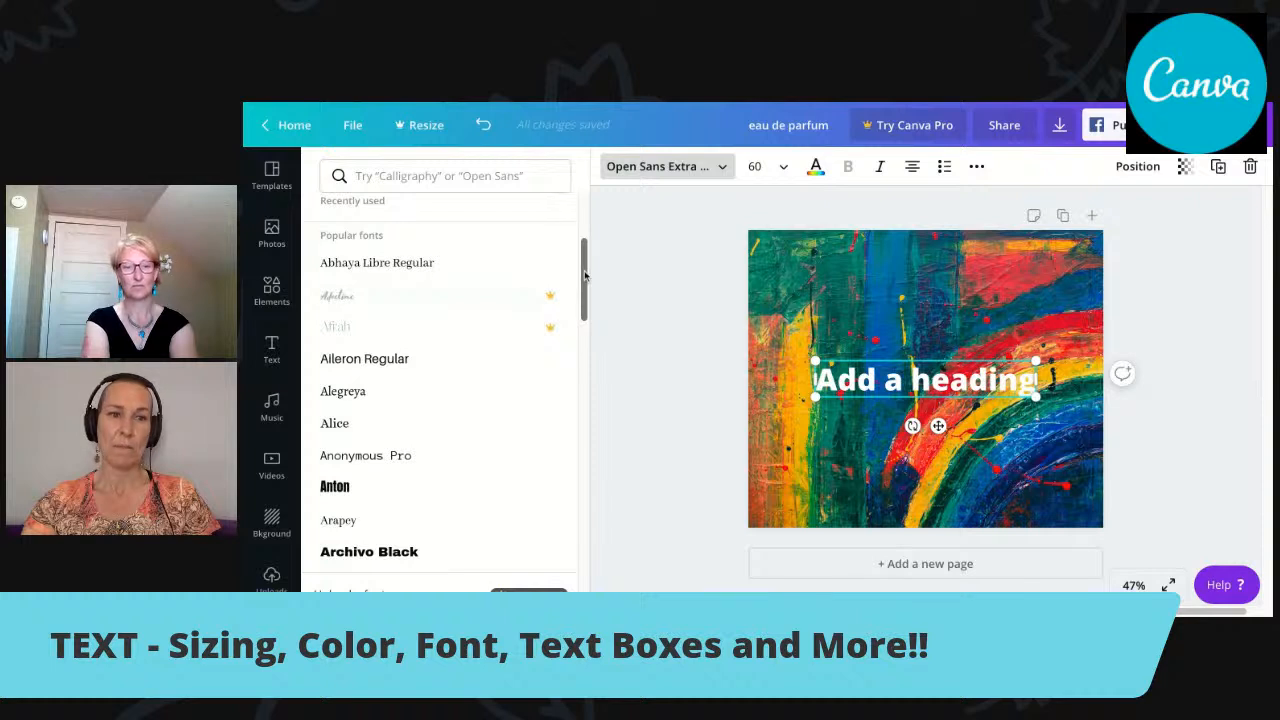
pyautogui.scroll(-2, 585, 276)
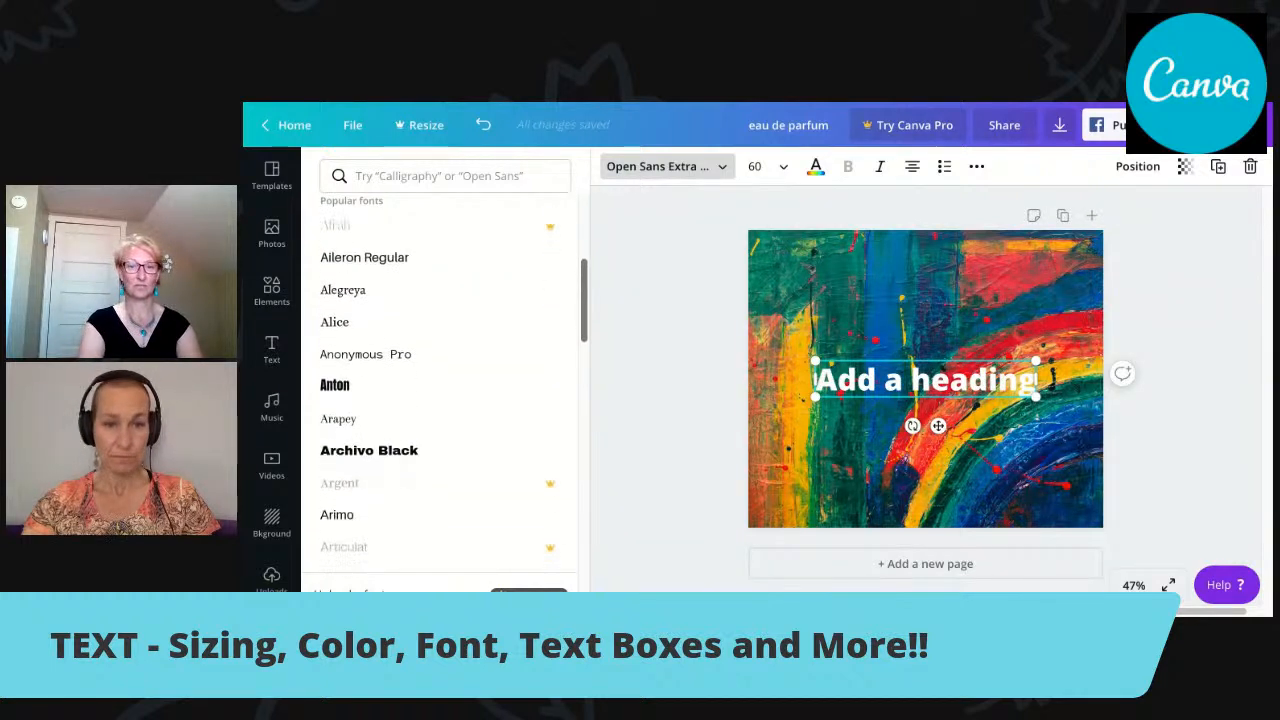
pyautogui.scroll(-2, 440, 380)
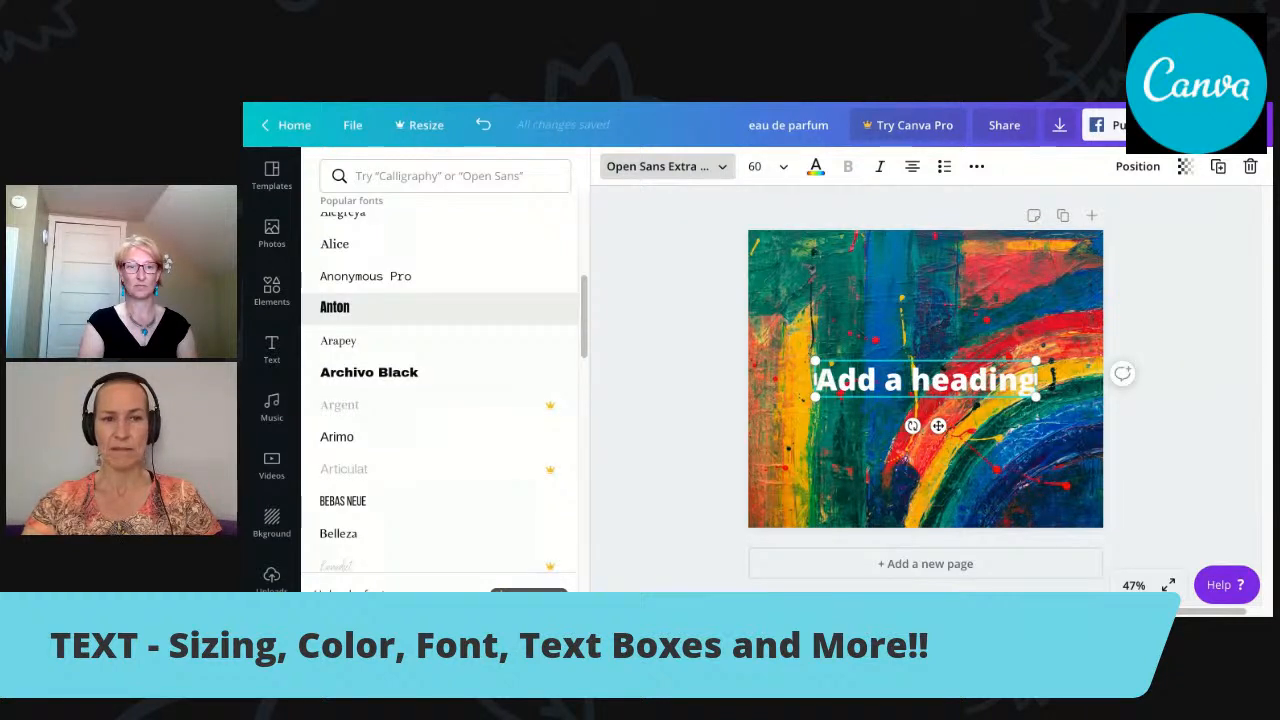
pyautogui.click(335, 307)
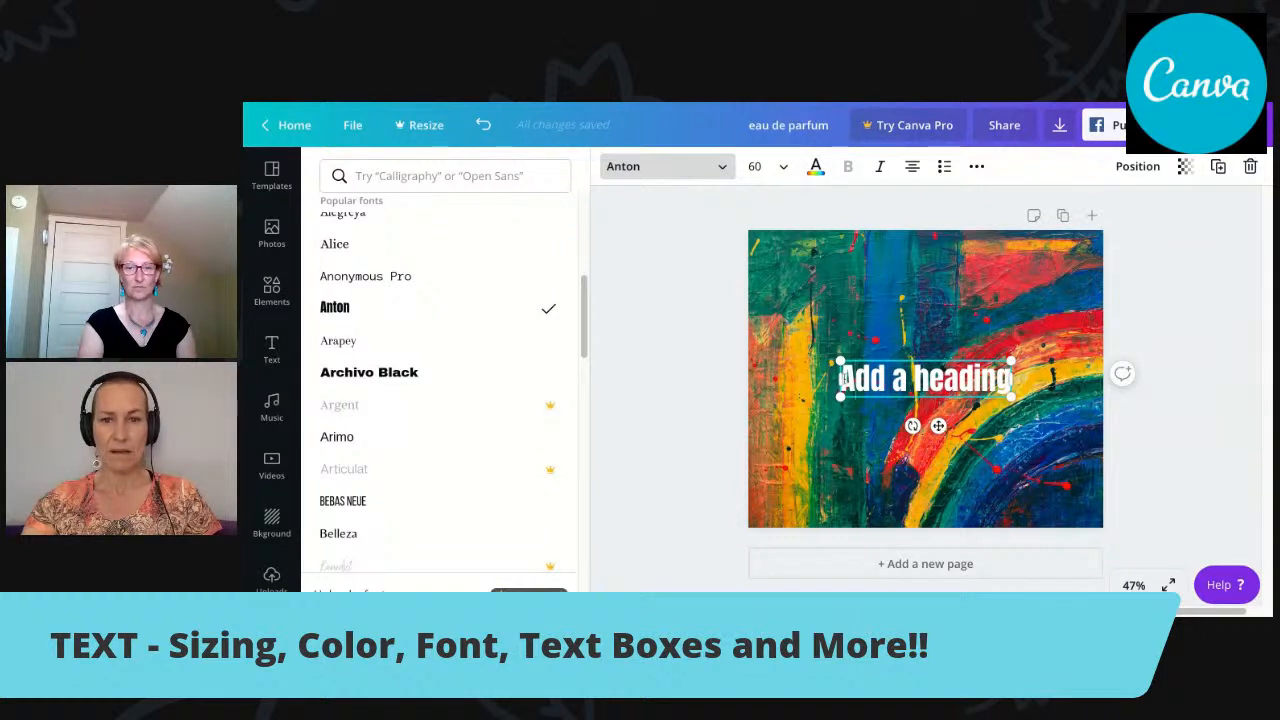
# Replace the heading's placeholder text with "Thank You".
pyautogui.moveTo(841, 379); pyautogui.dragTo(1010, 379)
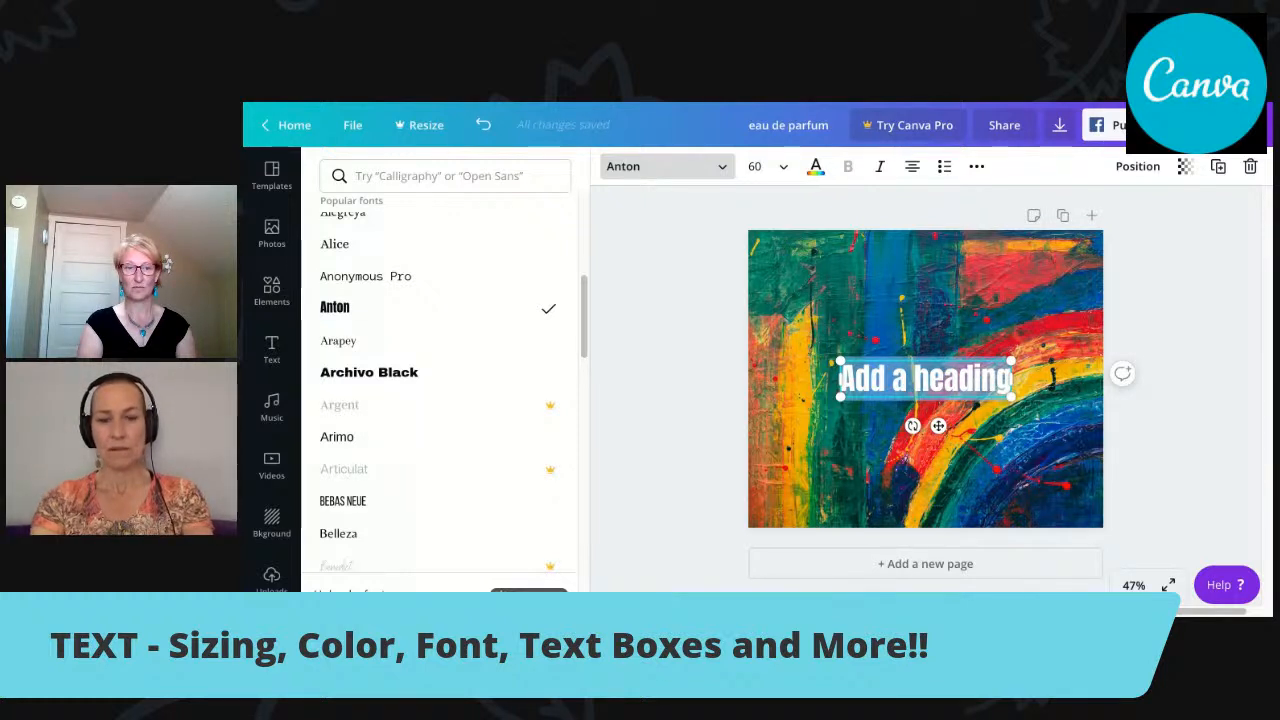
pyautogui.write('Th')
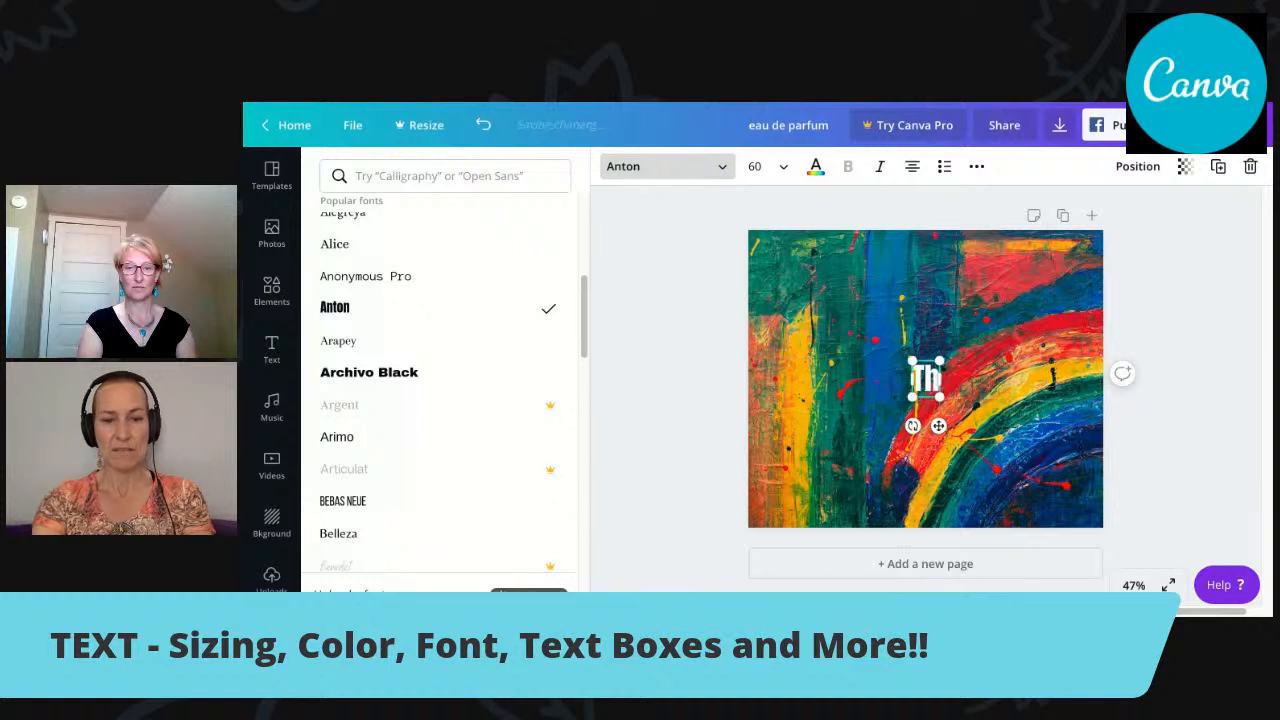
pyautogui.write('ank You')
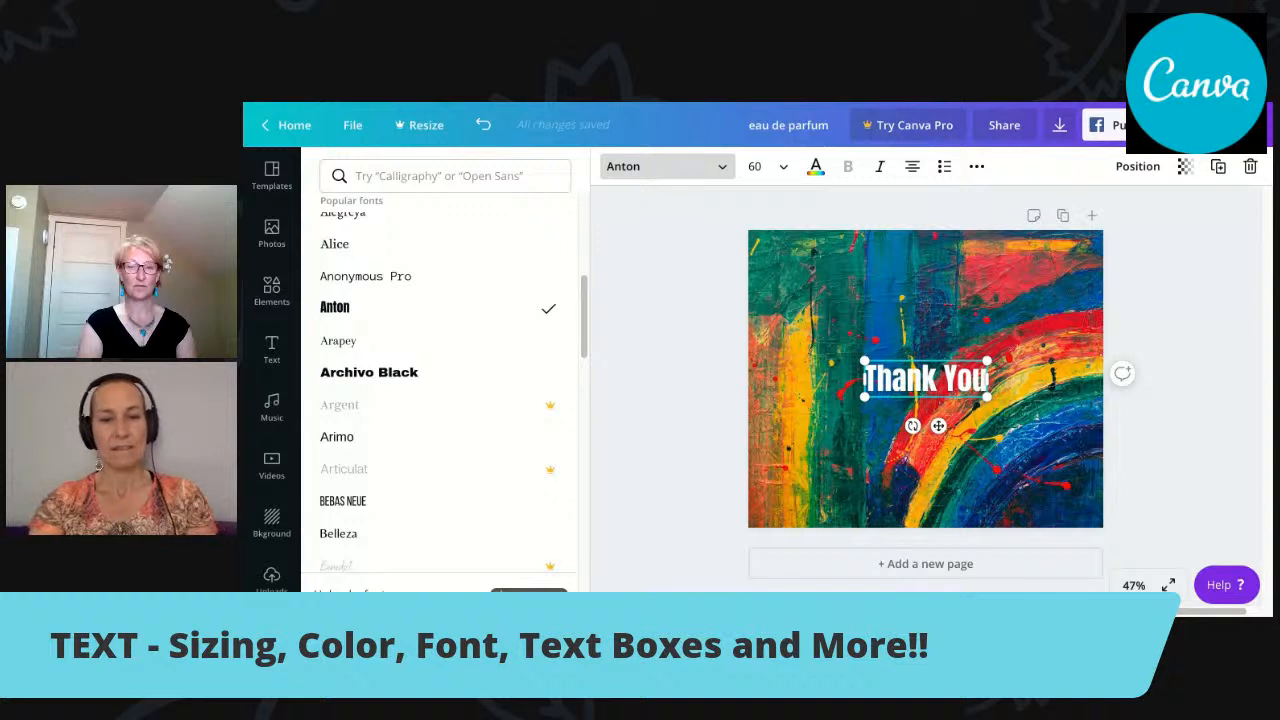
pyautogui.write('!')
pyautogui.press('BackSpace')
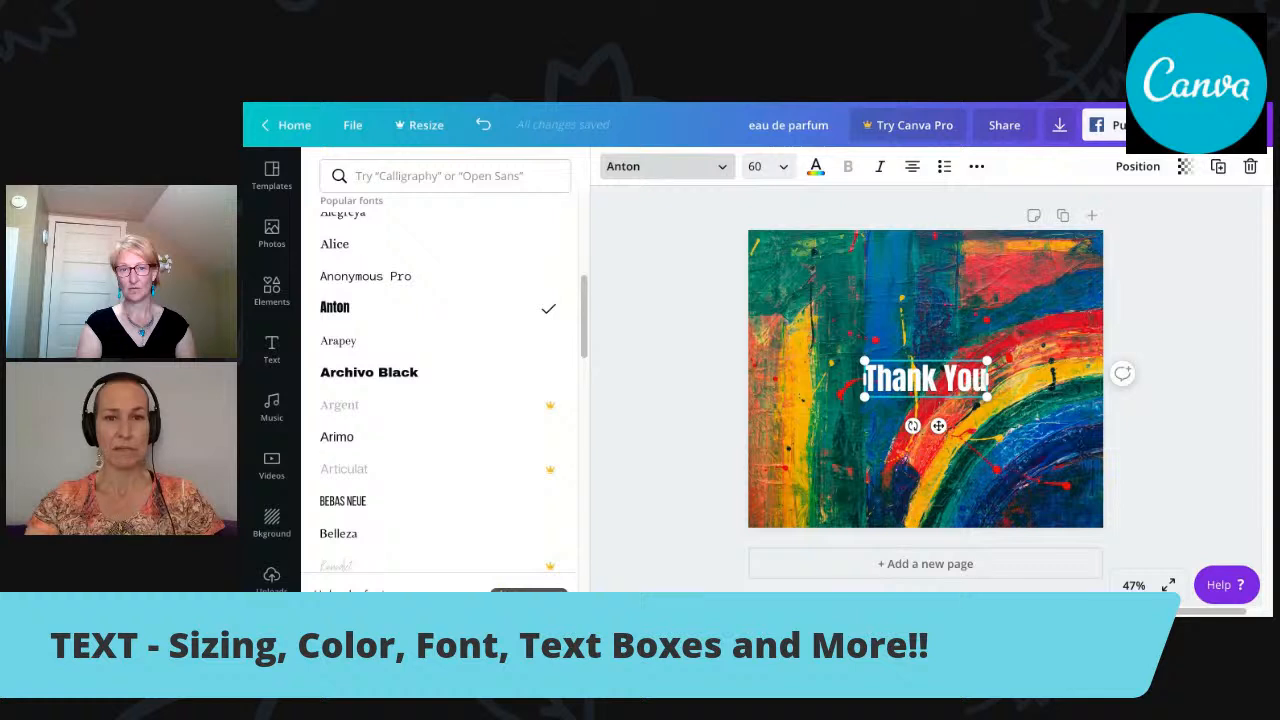
# Set the "Thank You" text's font size to 144, then reduce it to 88.
pyautogui.click(760, 166)
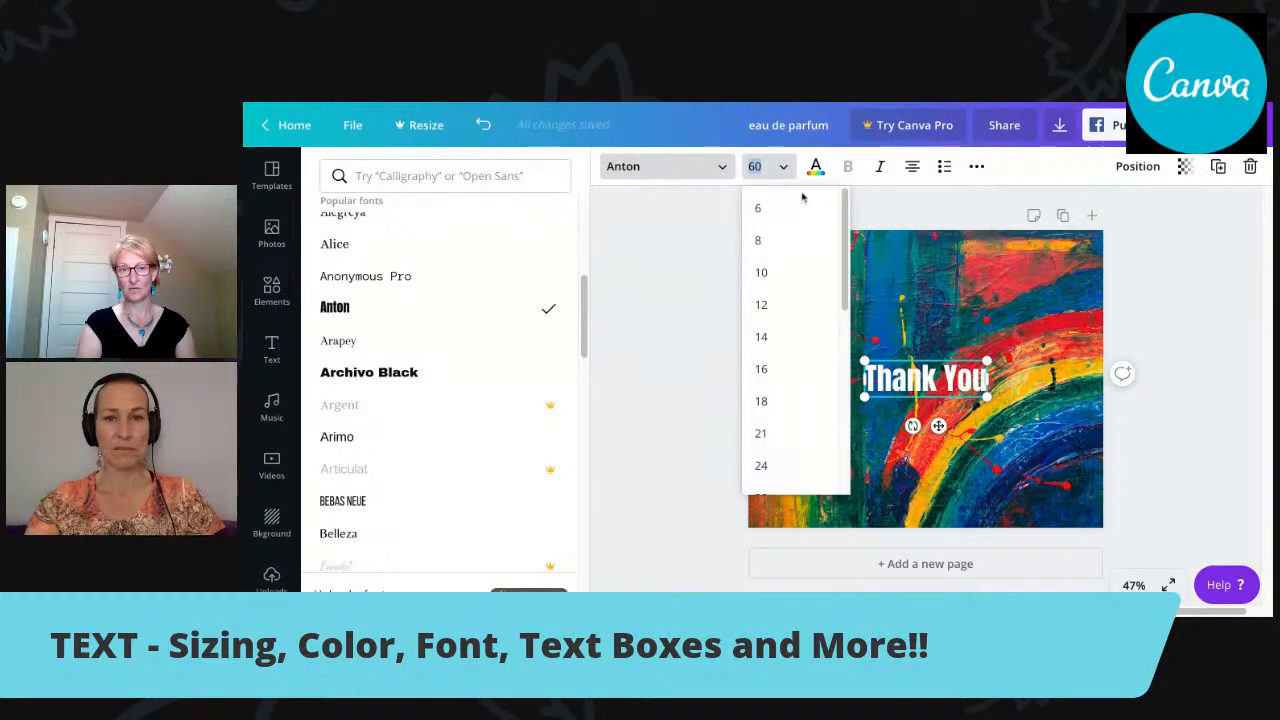
pyautogui.scroll(-2, 845, 220)
pyautogui.scroll(-5, 847, 226)
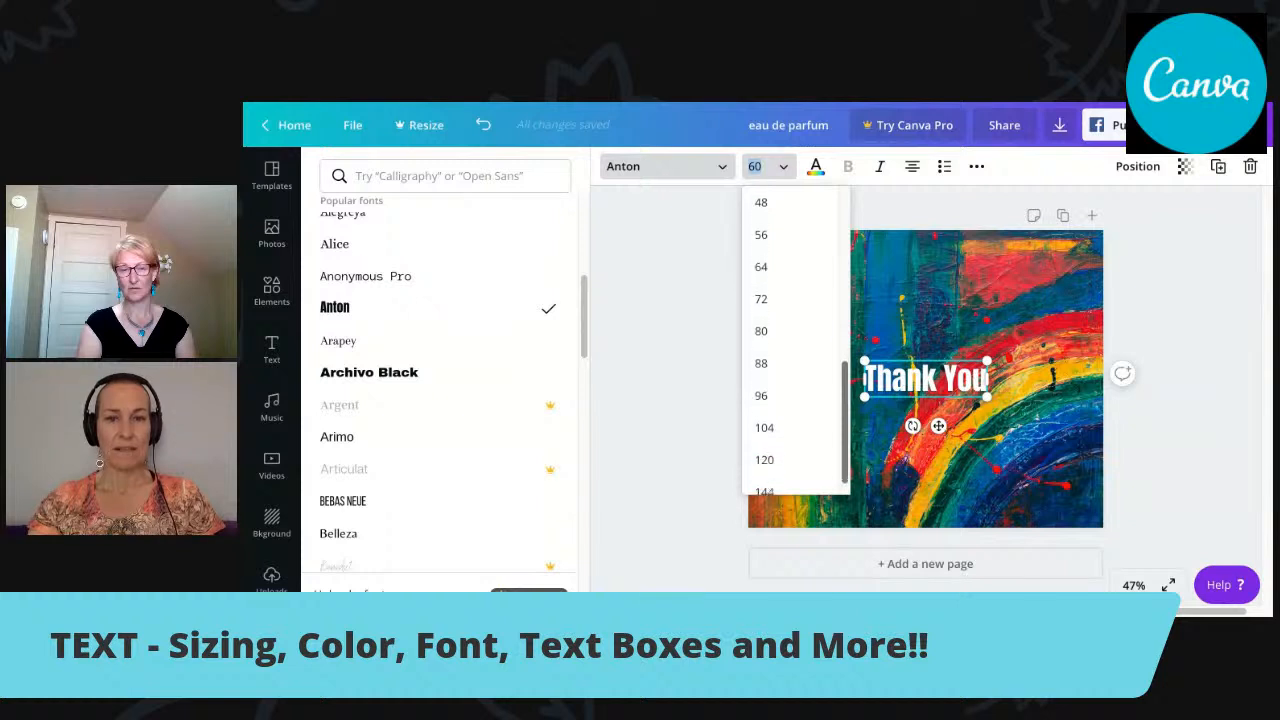
pyautogui.scroll(-1, 795, 340)
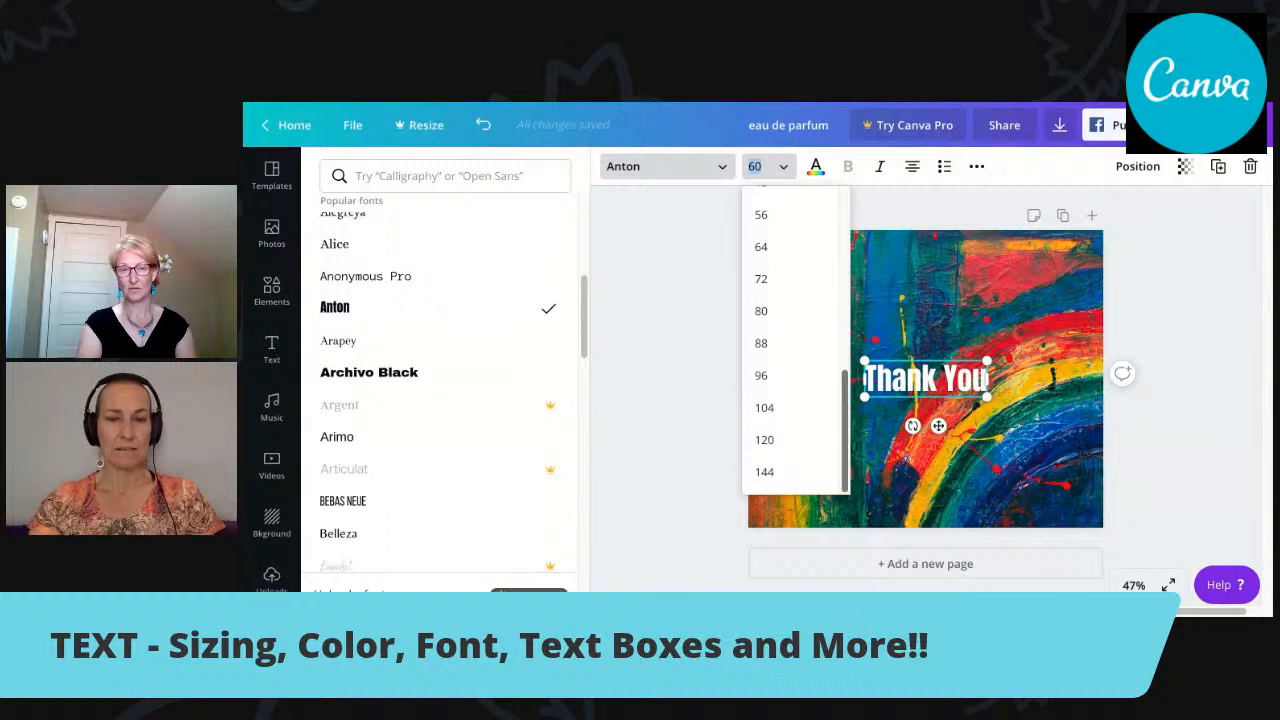
pyautogui.click(765, 472)
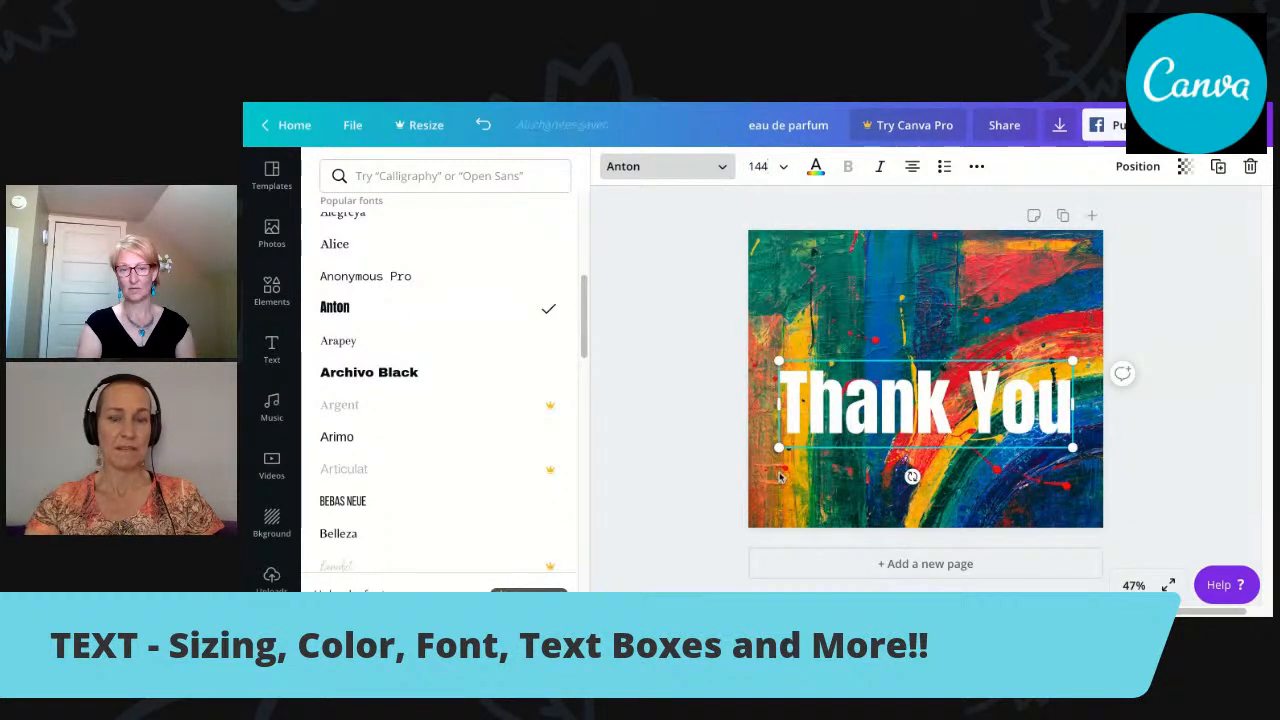
pyautogui.click(784, 168)
pyautogui.click(788, 343)
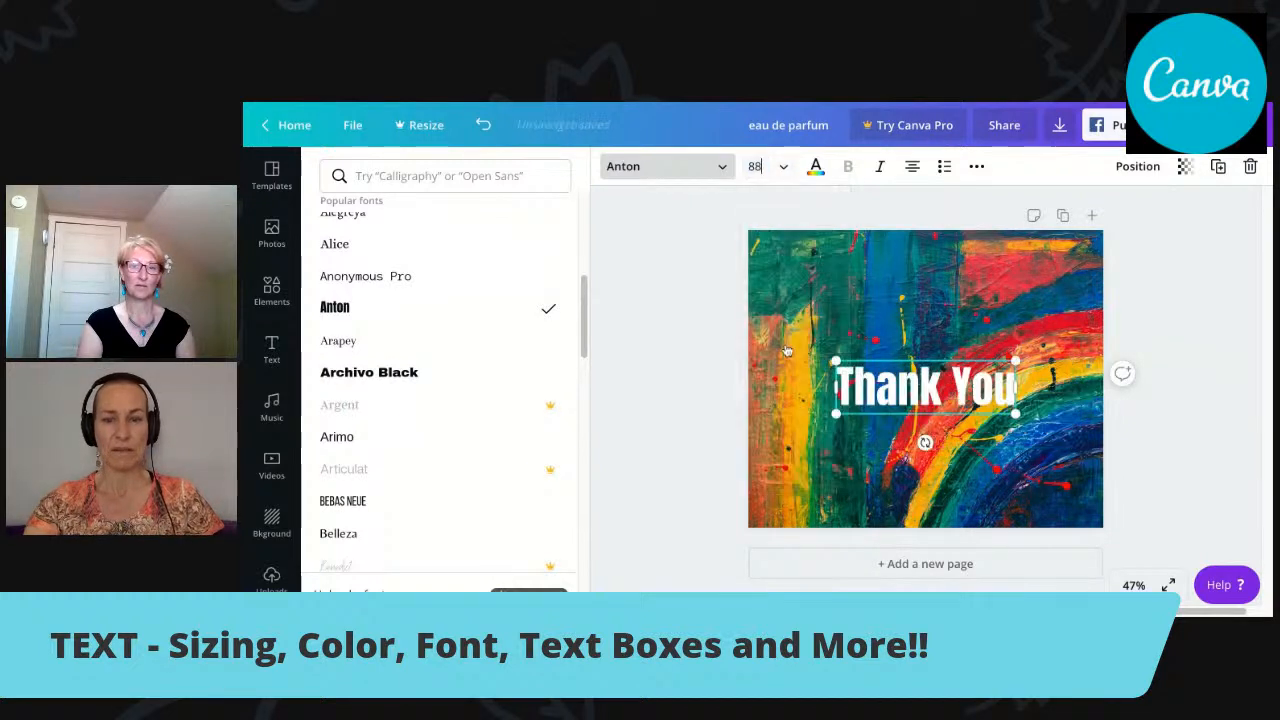
# Enlarge the "Thank You" text box freehand to font size 135 and centre it in the upper half of the page.
pyautogui.moveTo(927, 357)
pyautogui.mouseDown()
pyautogui.moveTo(927, 295)
pyautogui.moveTo(919, 335)
pyautogui.mouseUp()
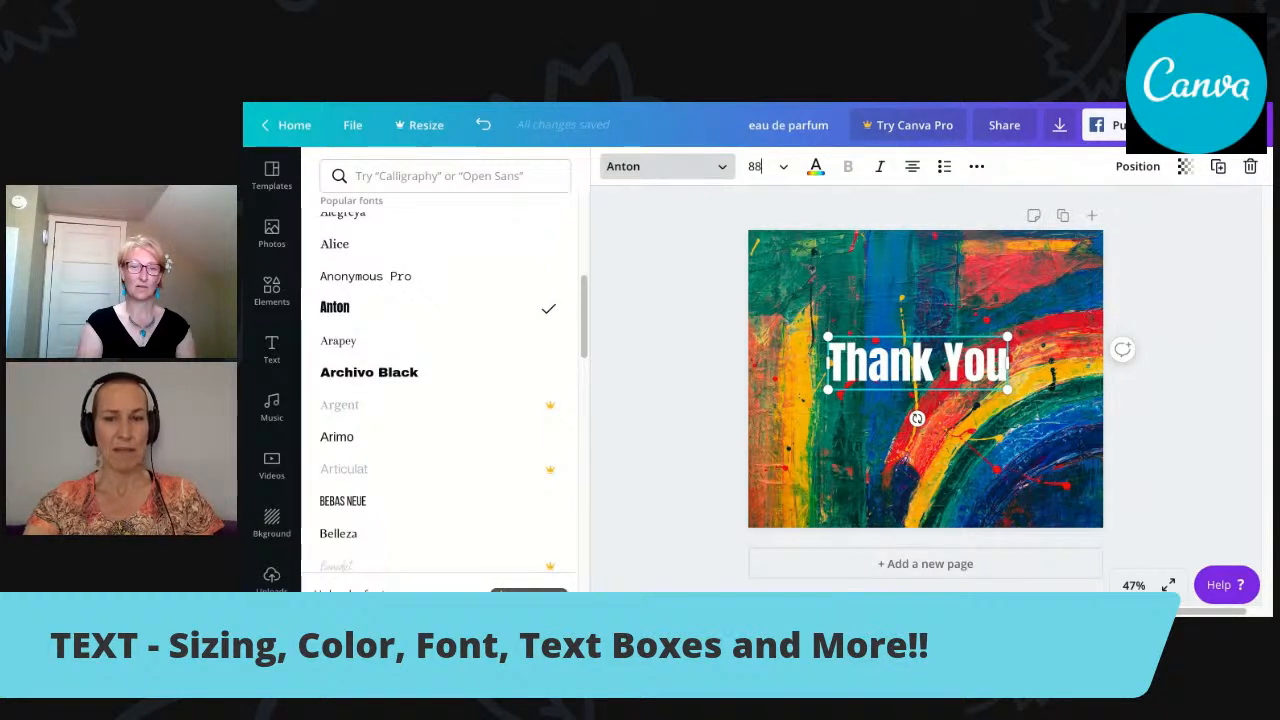
pyautogui.moveTo(1007, 389); pyautogui.dragTo(1074, 402)
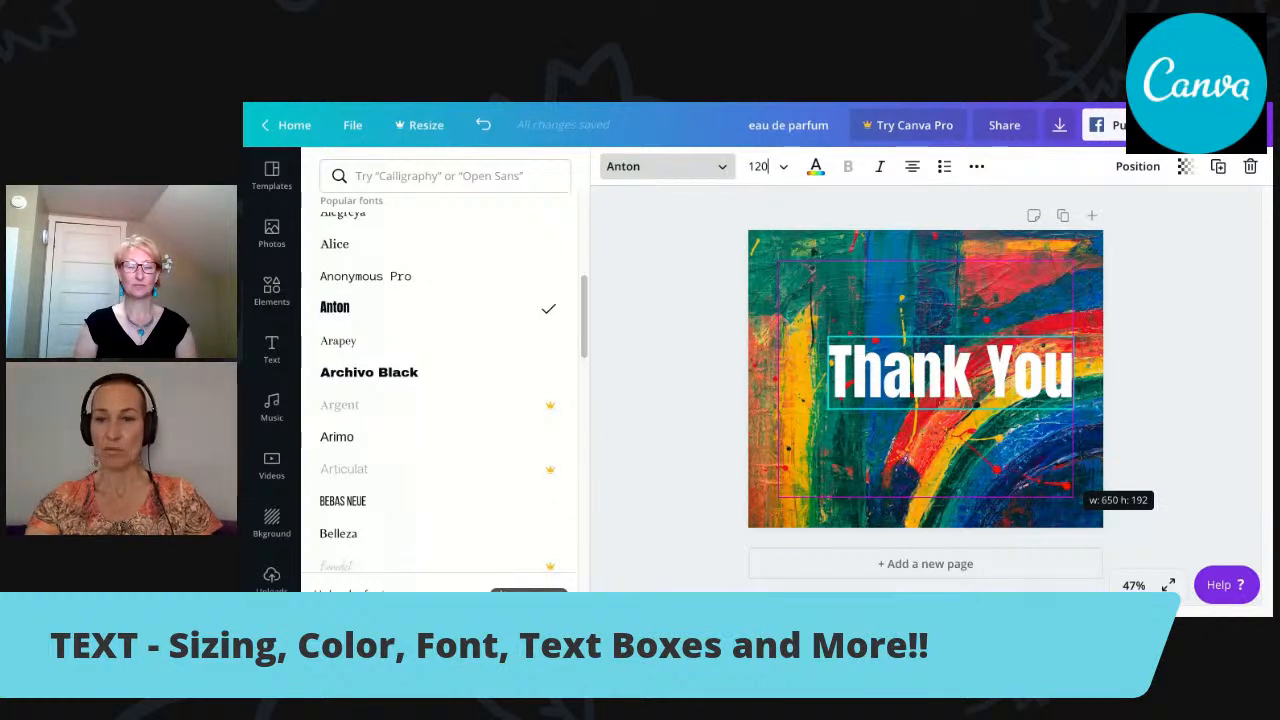
pyautogui.moveTo(1078, 490); pyautogui.dragTo(1096, 528)
pyautogui.moveTo(998, 332); pyautogui.dragTo(958, 282)
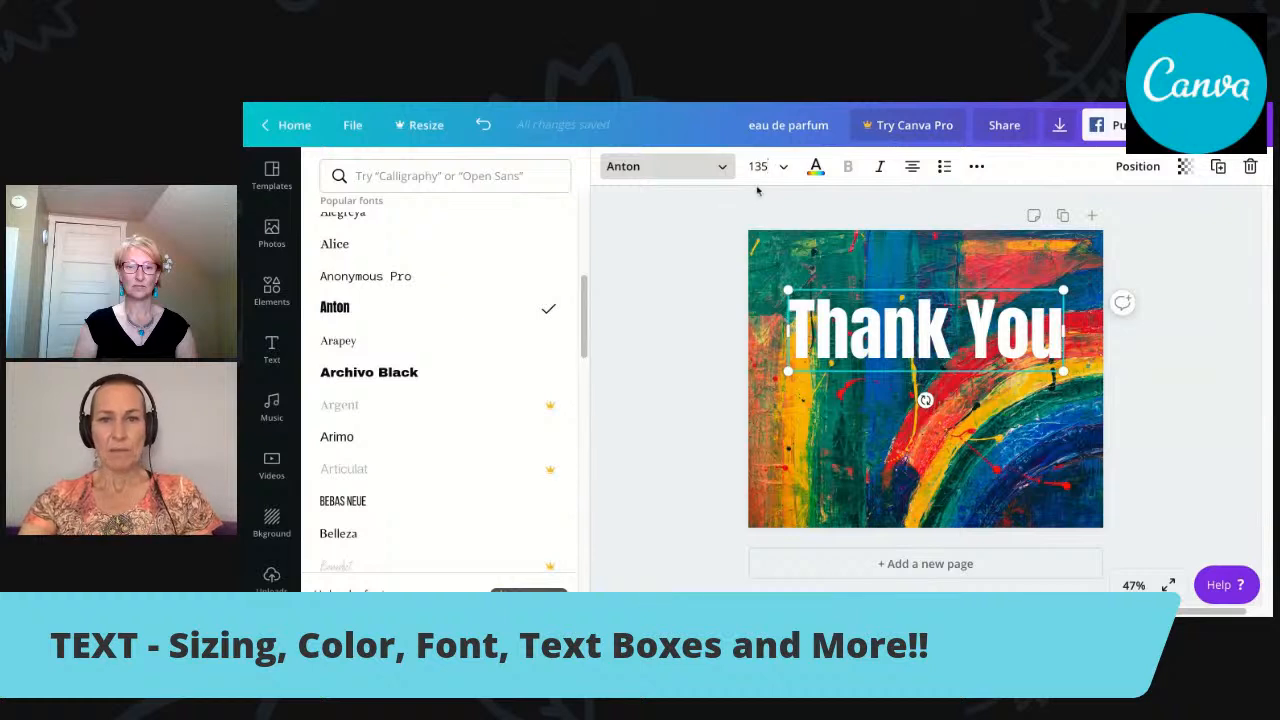
# Look through the available text colours and give the "Thank You" text the custom turquoise colour #12ffea.
pyautogui.click(815, 166)
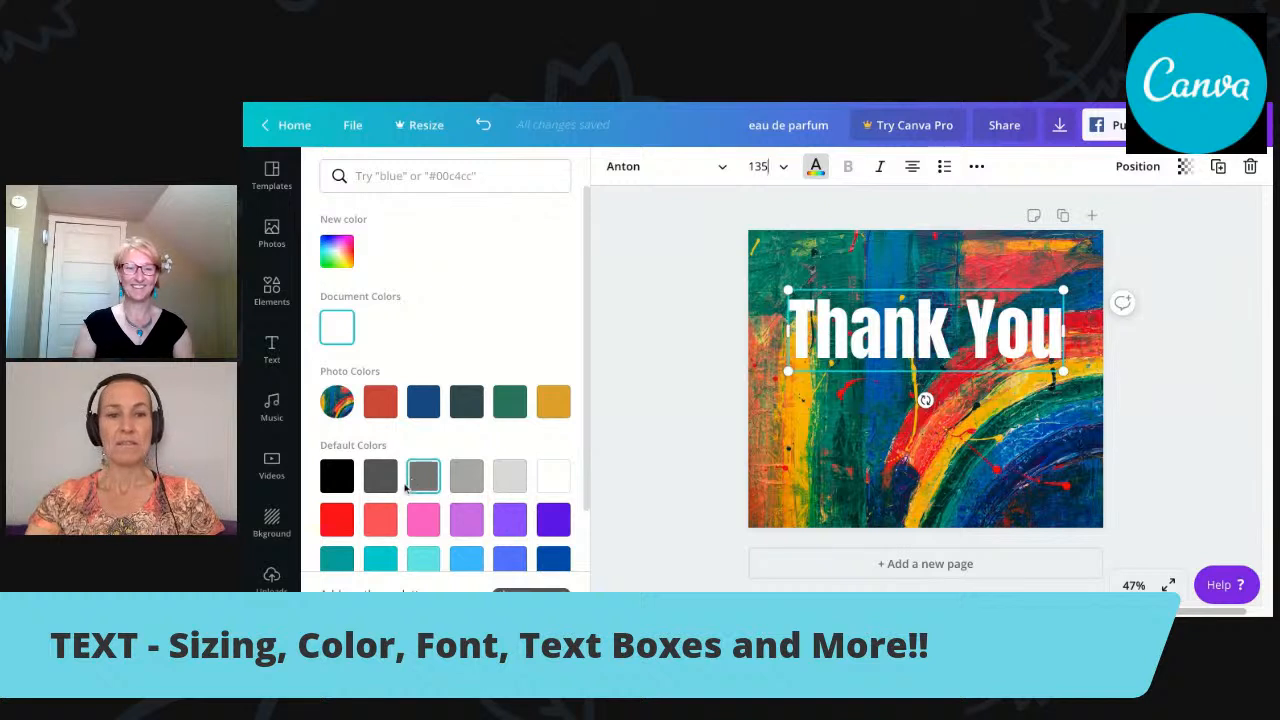
pyautogui.scroll(-2, 586, 471)
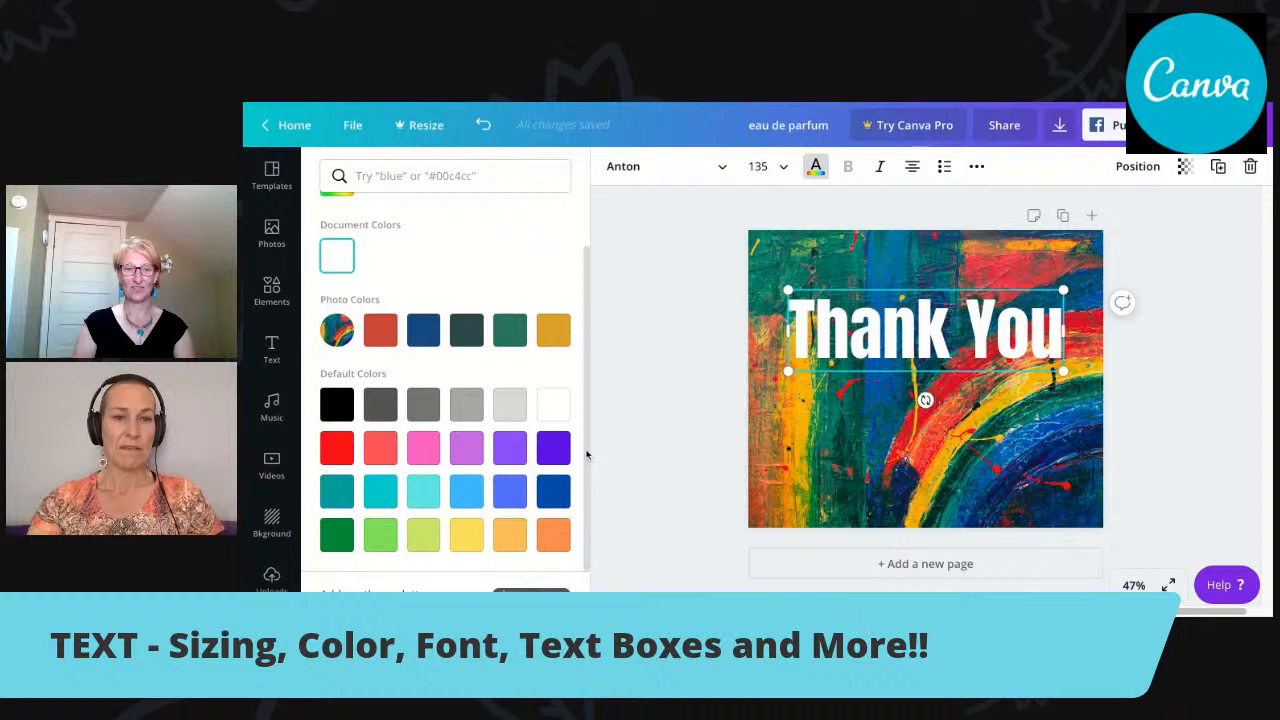
pyautogui.scroll(2, 586, 455)
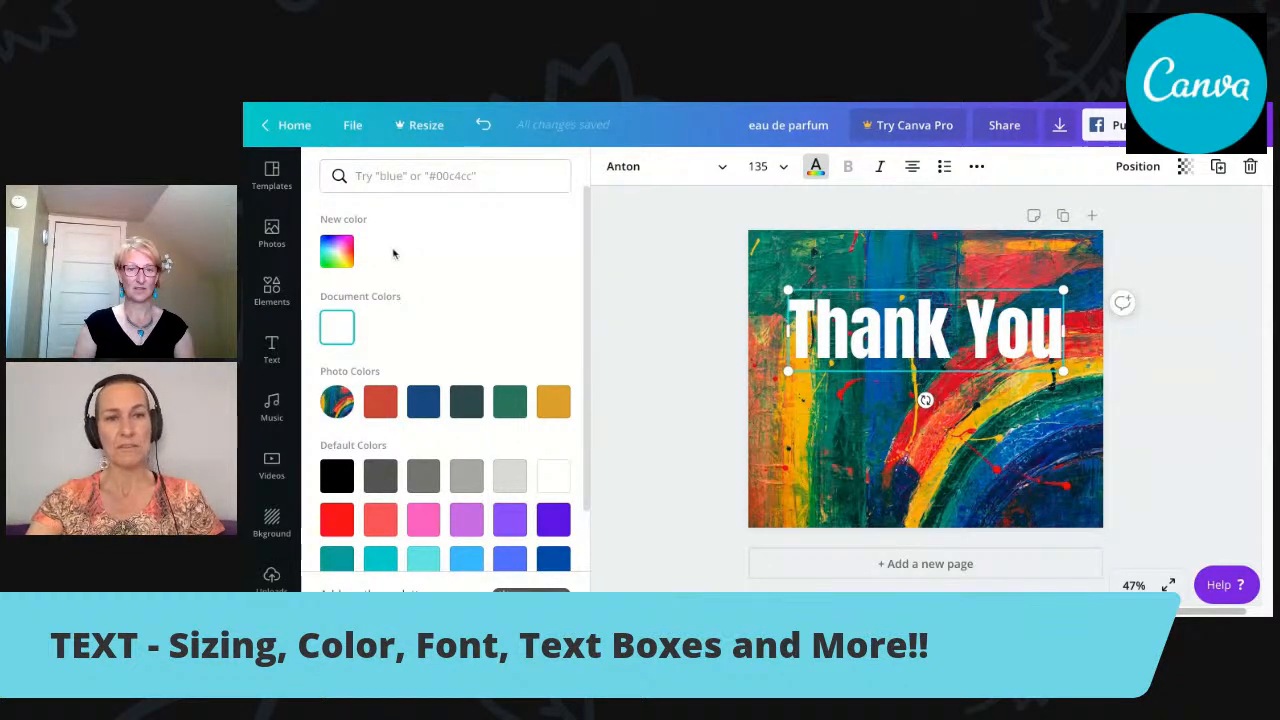
pyautogui.click(337, 257)
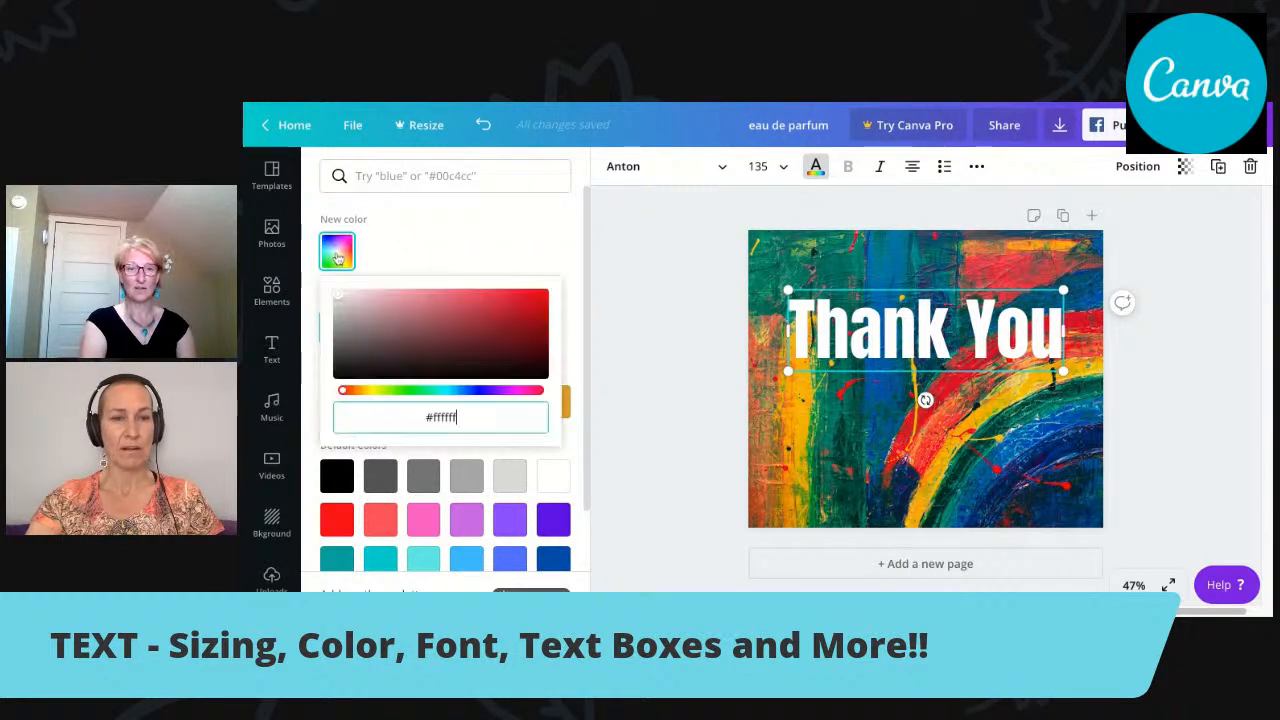
pyautogui.hotkey('ctrl', 'a')
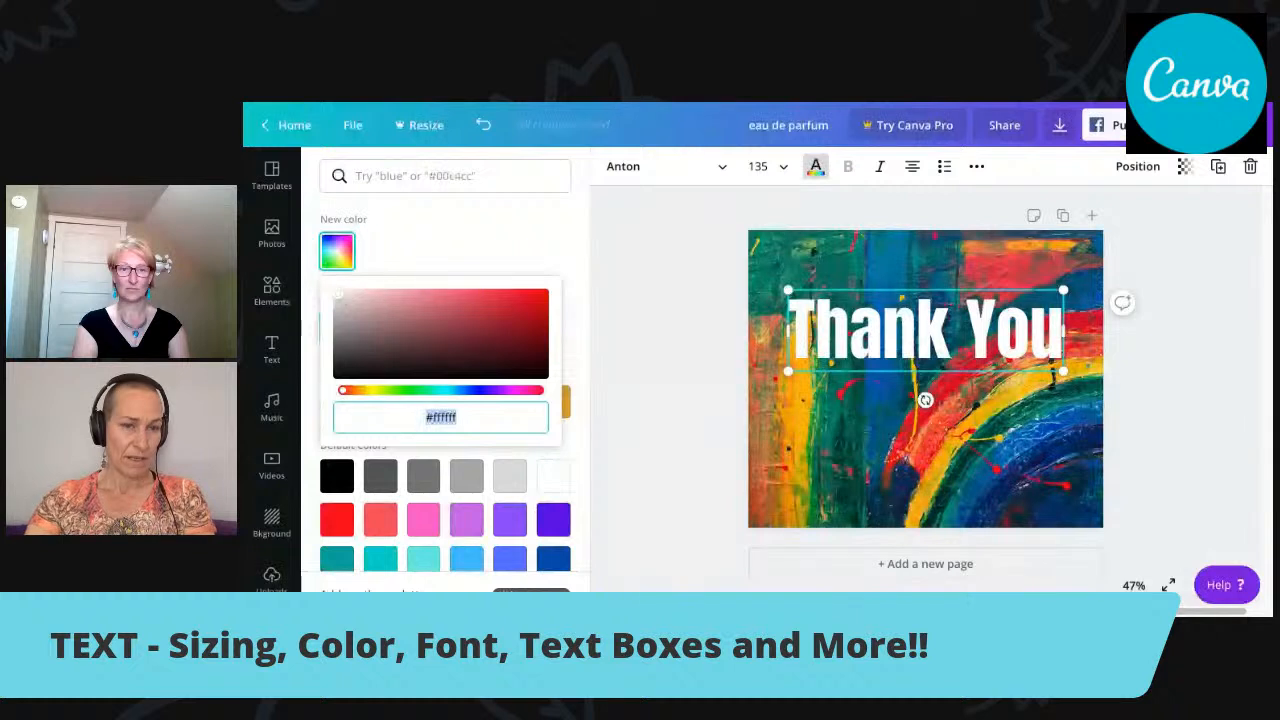
pyautogui.moveTo(338, 294); pyautogui.dragTo(442, 325)
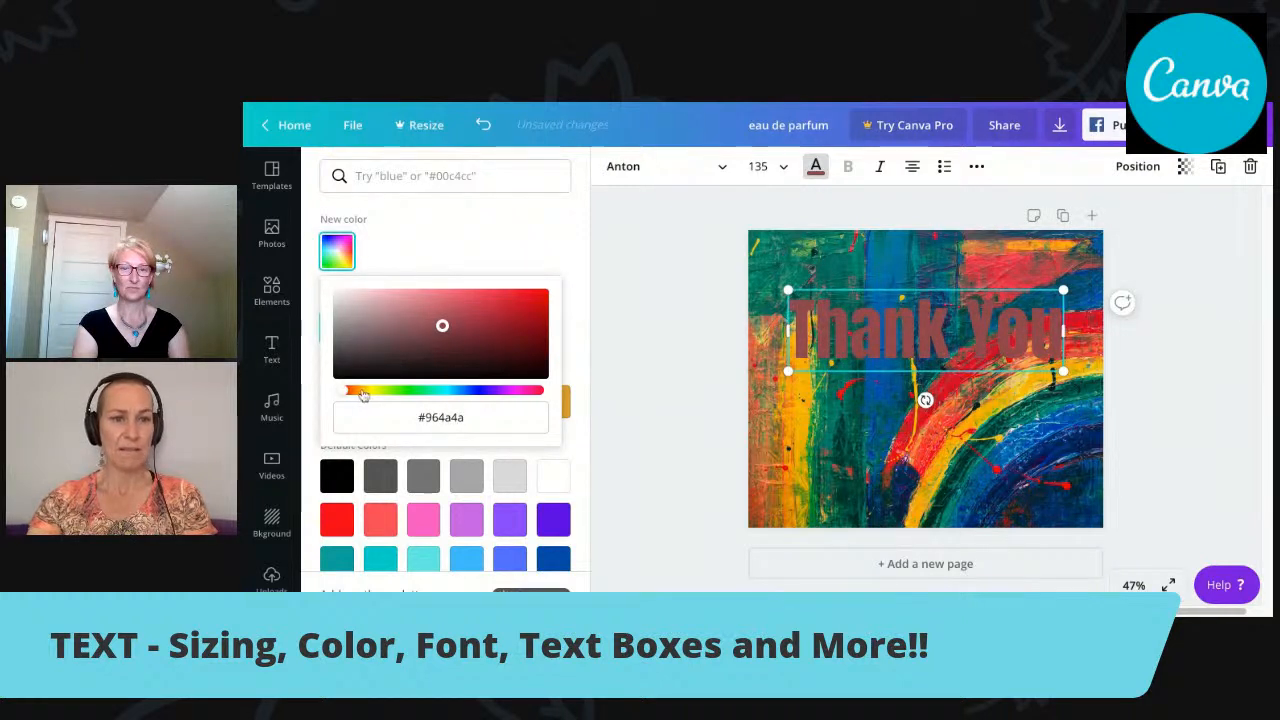
pyautogui.moveTo(345, 396); pyautogui.dragTo(437, 390)
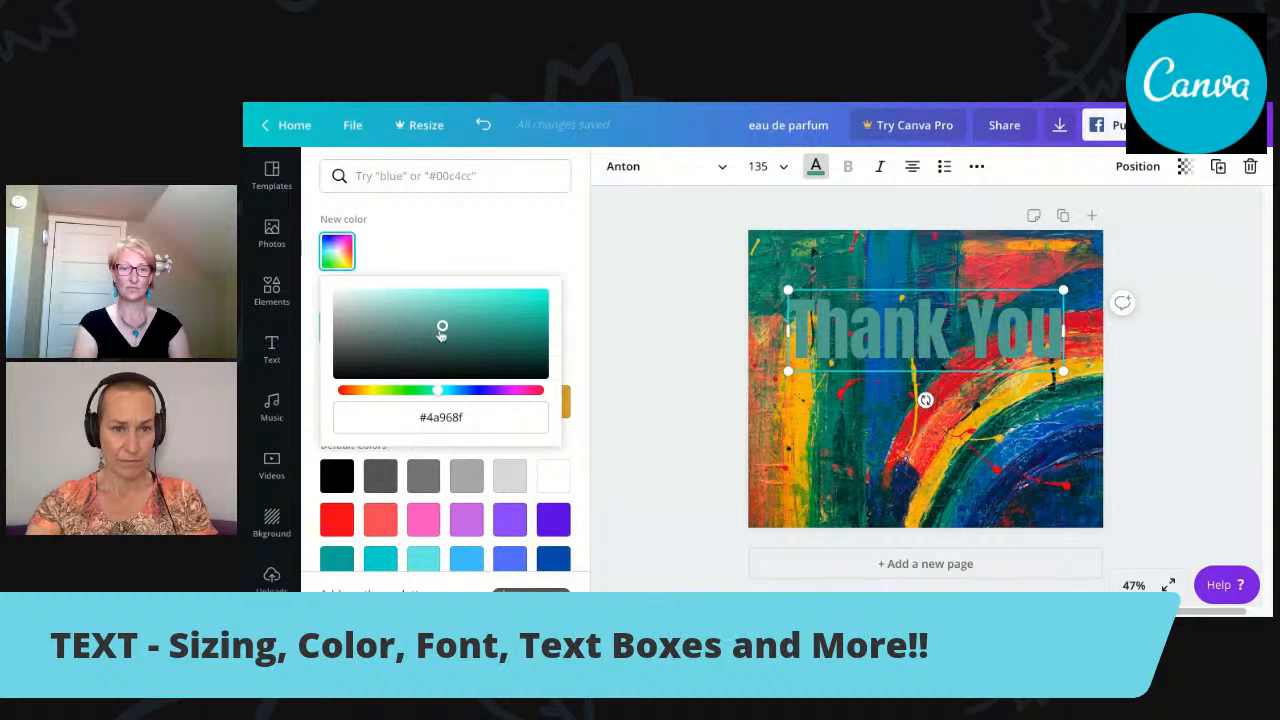
pyautogui.moveTo(443, 332); pyautogui.dragTo(533, 294)
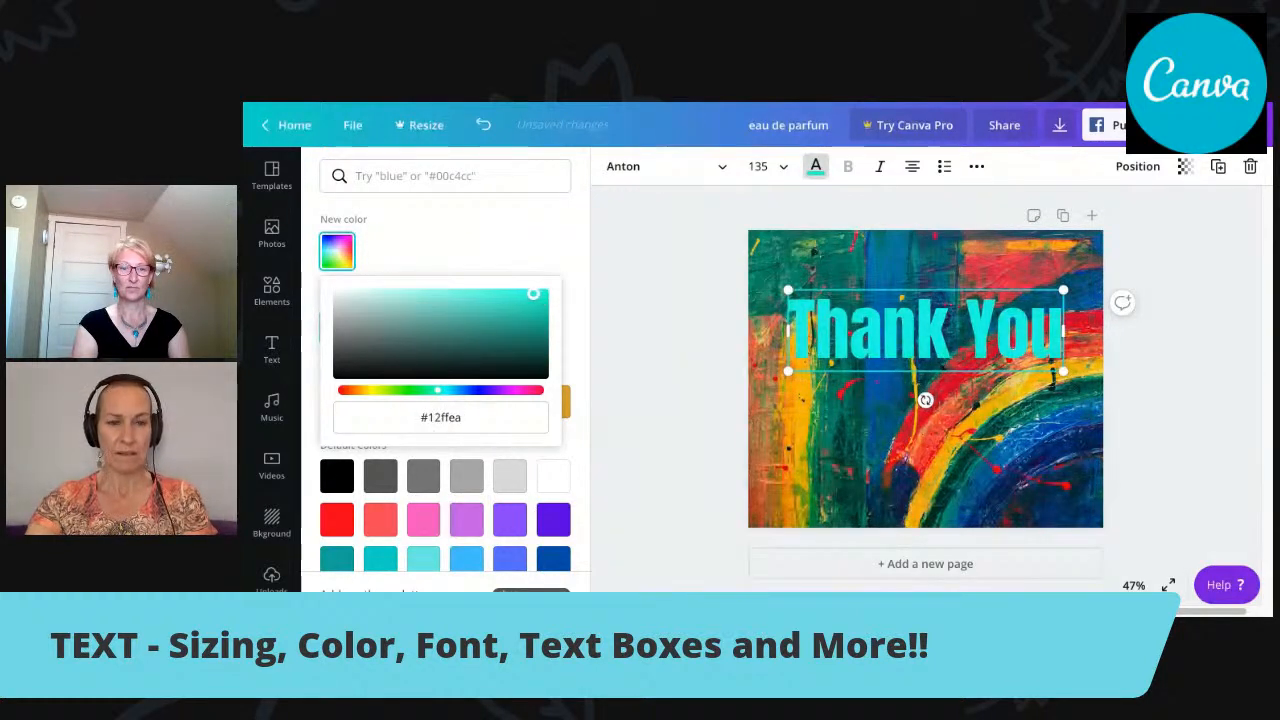
pyautogui.click(467, 418)
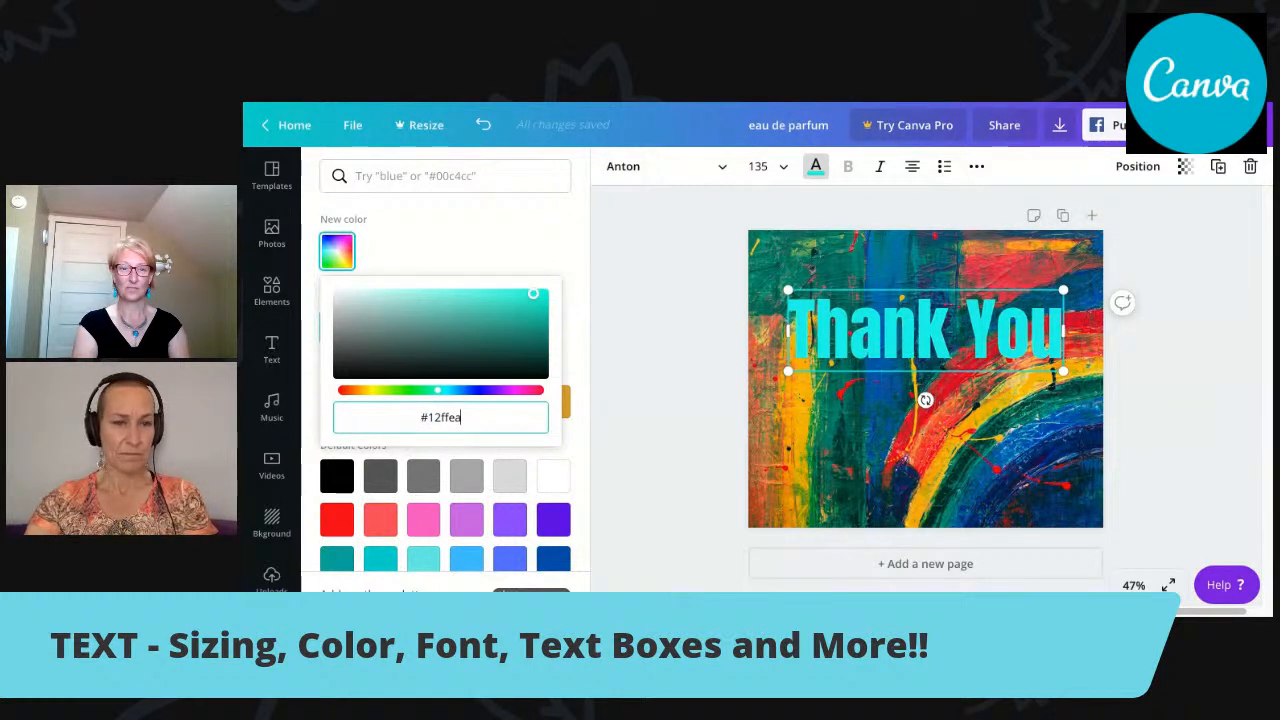
# Copy the text colour's hex code #12ffea, and recolour the "Thank You" text with the default black.
pyautogui.moveTo(462, 418); pyautogui.dragTo(420, 418)
pyautogui.hotkey('ctrl', 'c')
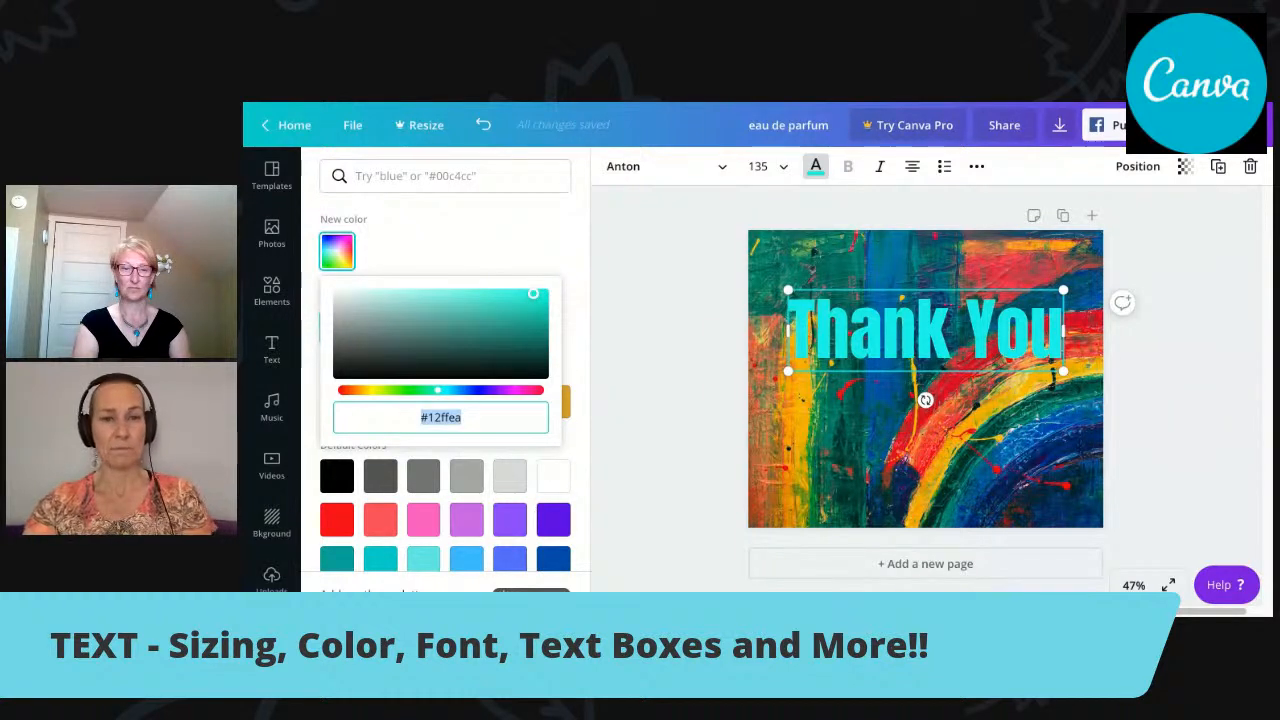
pyautogui.click(673, 393)
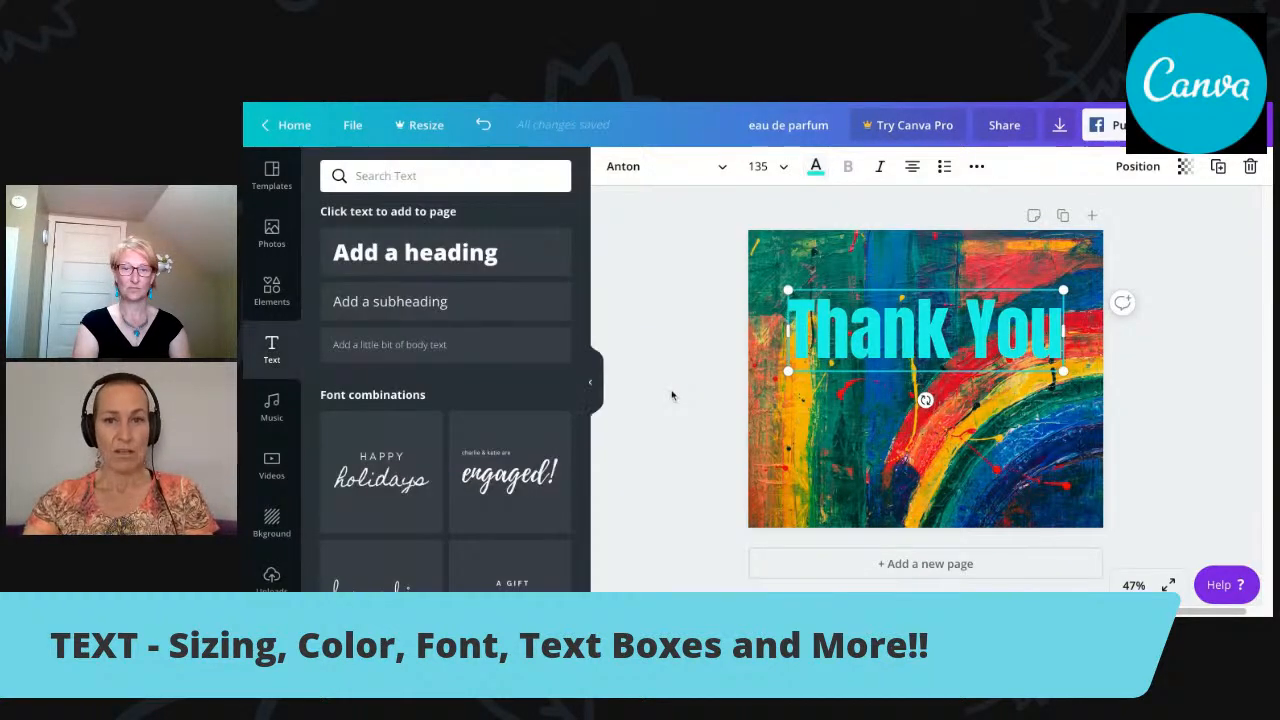
pyautogui.click(813, 170)
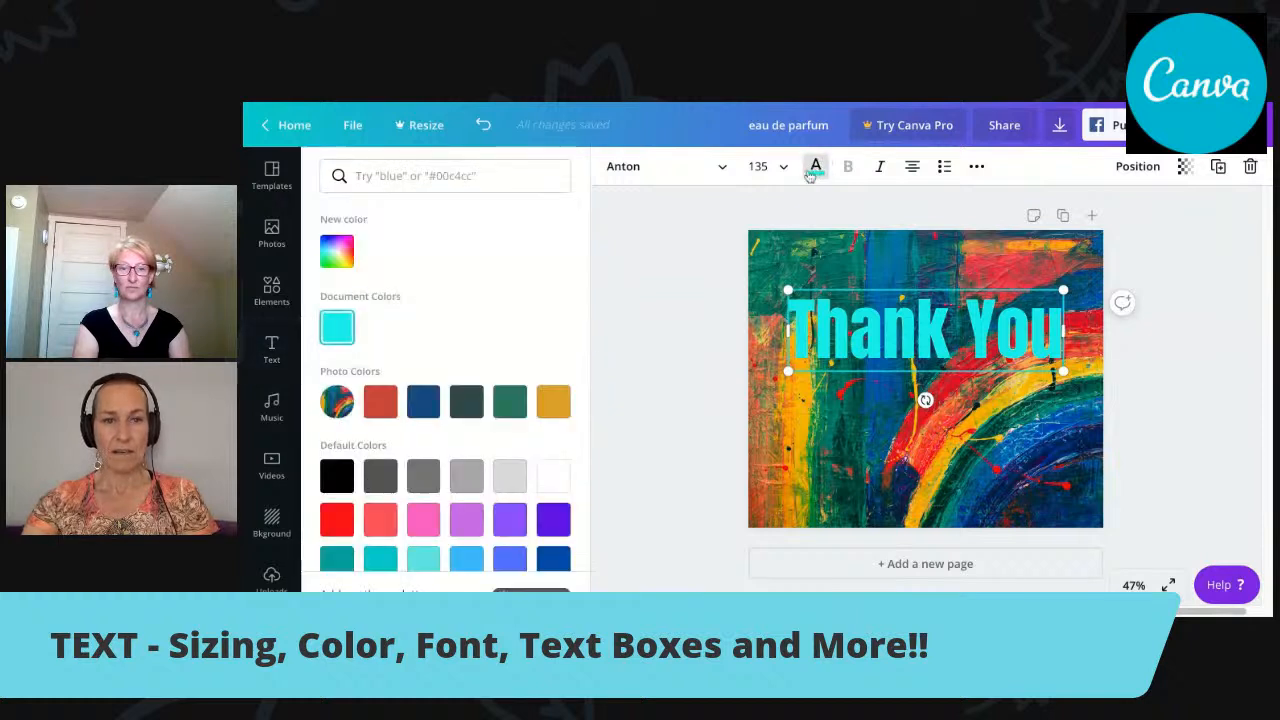
pyautogui.click(338, 484)
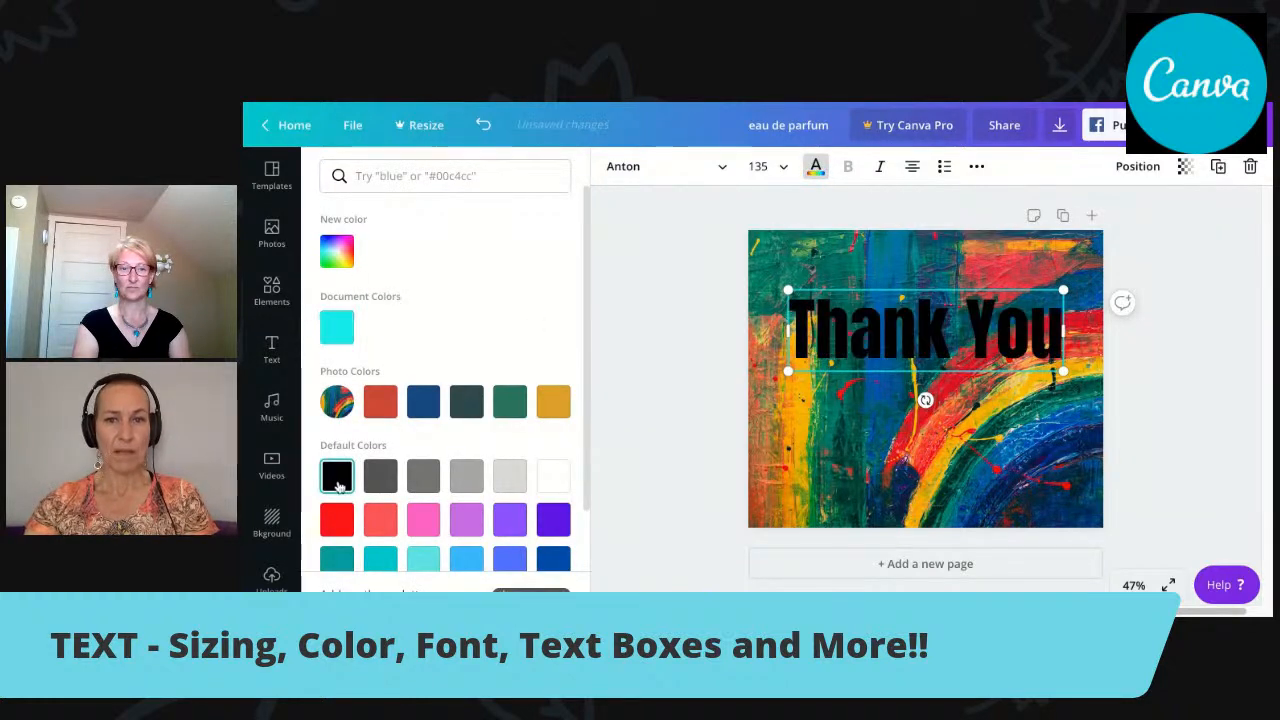
# Search the text colours for the copied code #12ffea and apply the matching turquoise to the "Thank You" text.
pyautogui.click(483, 176)
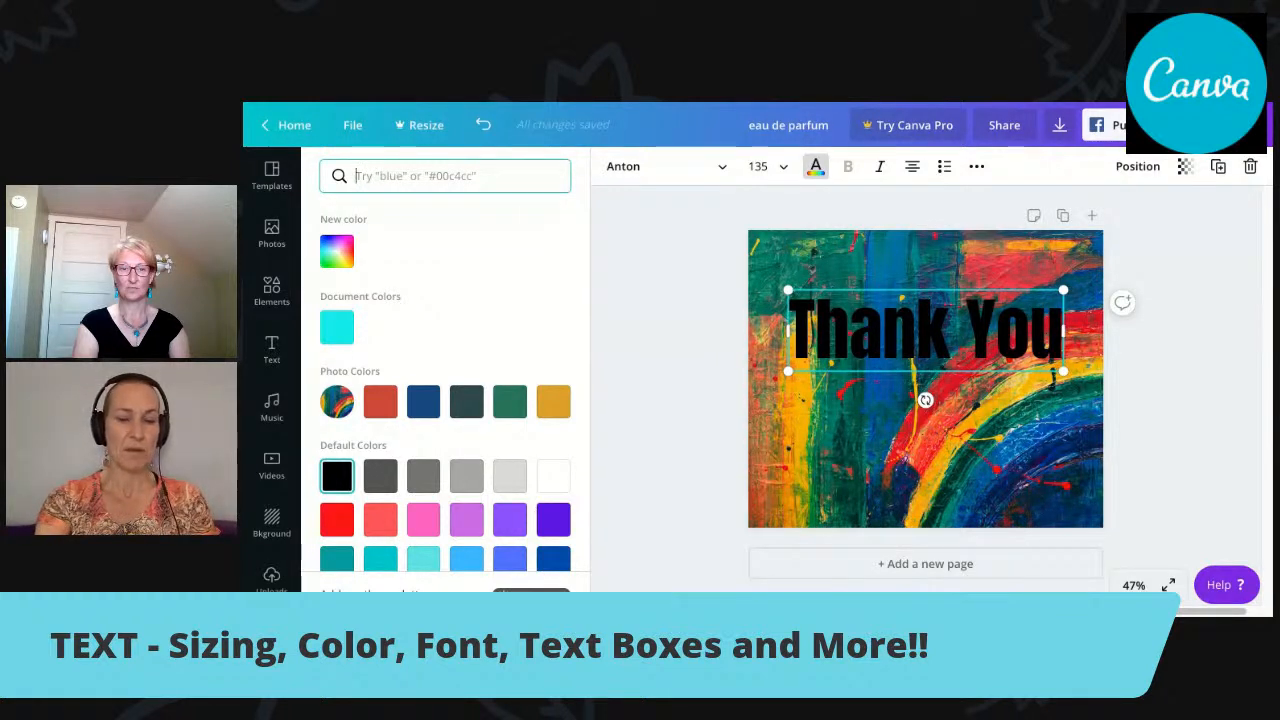
pyautogui.hotkey('ctrl', 'v')
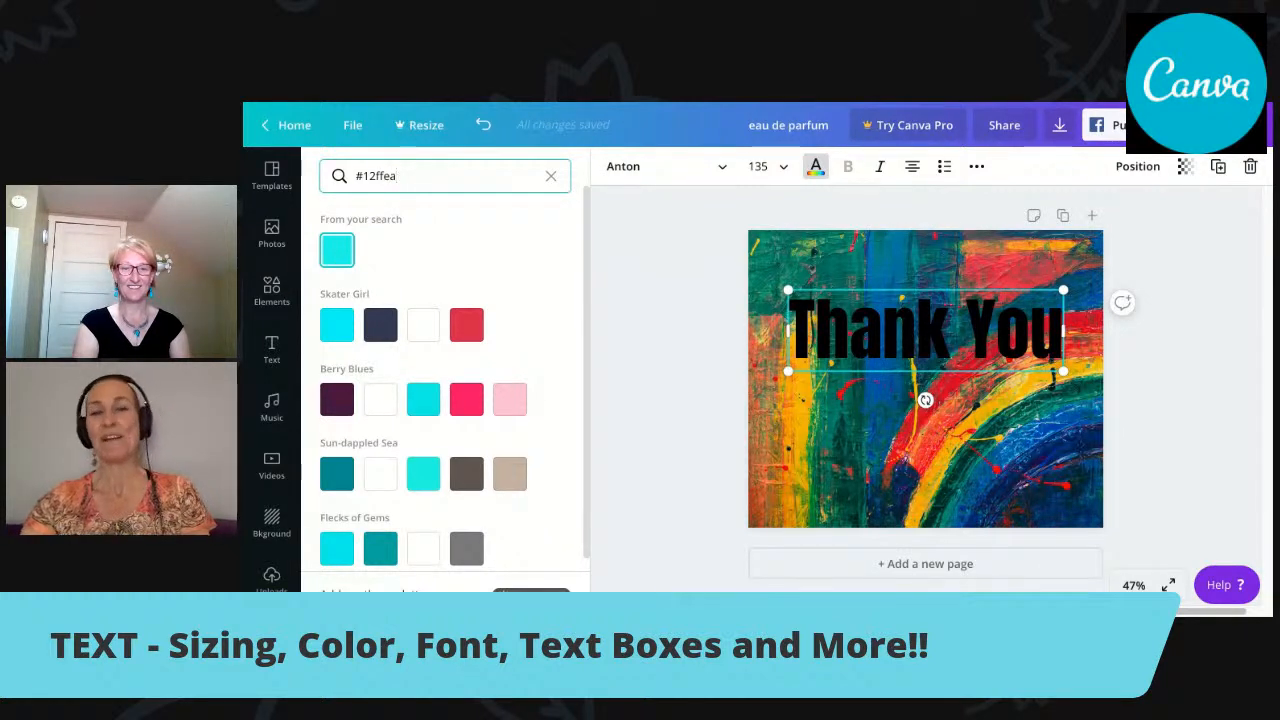
pyautogui.click(337, 250)
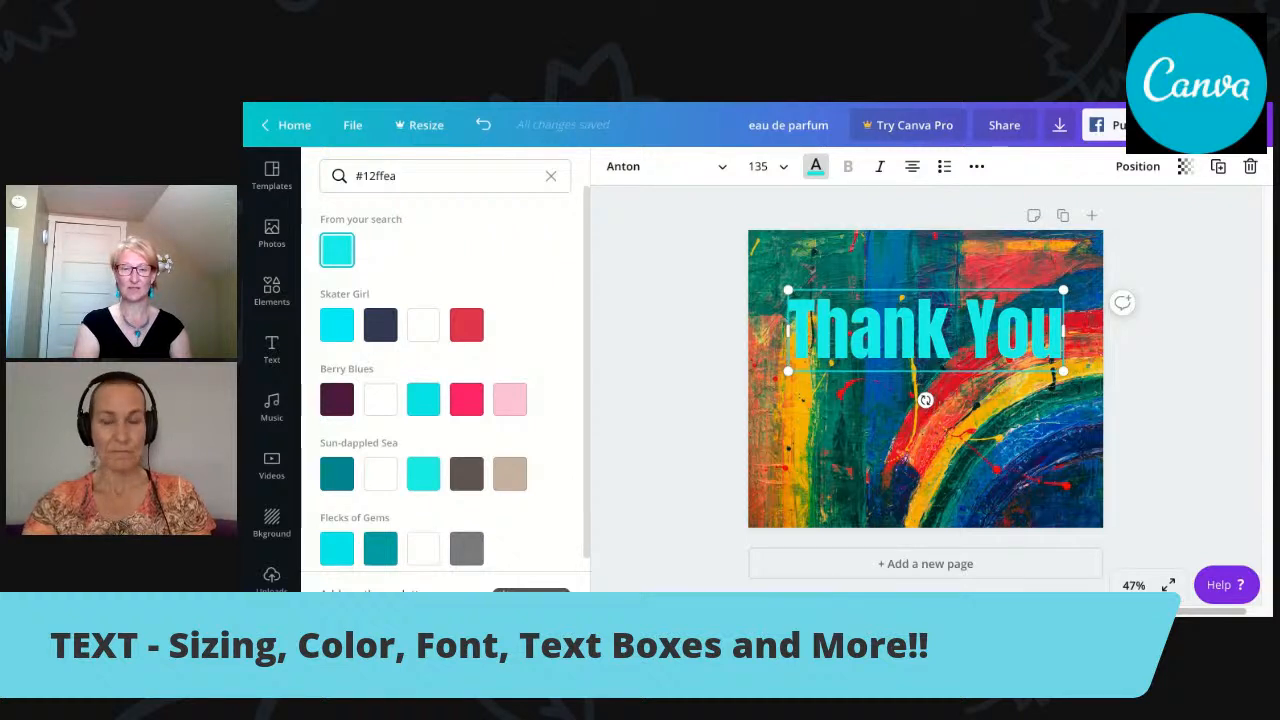
pyautogui.click(698, 254)
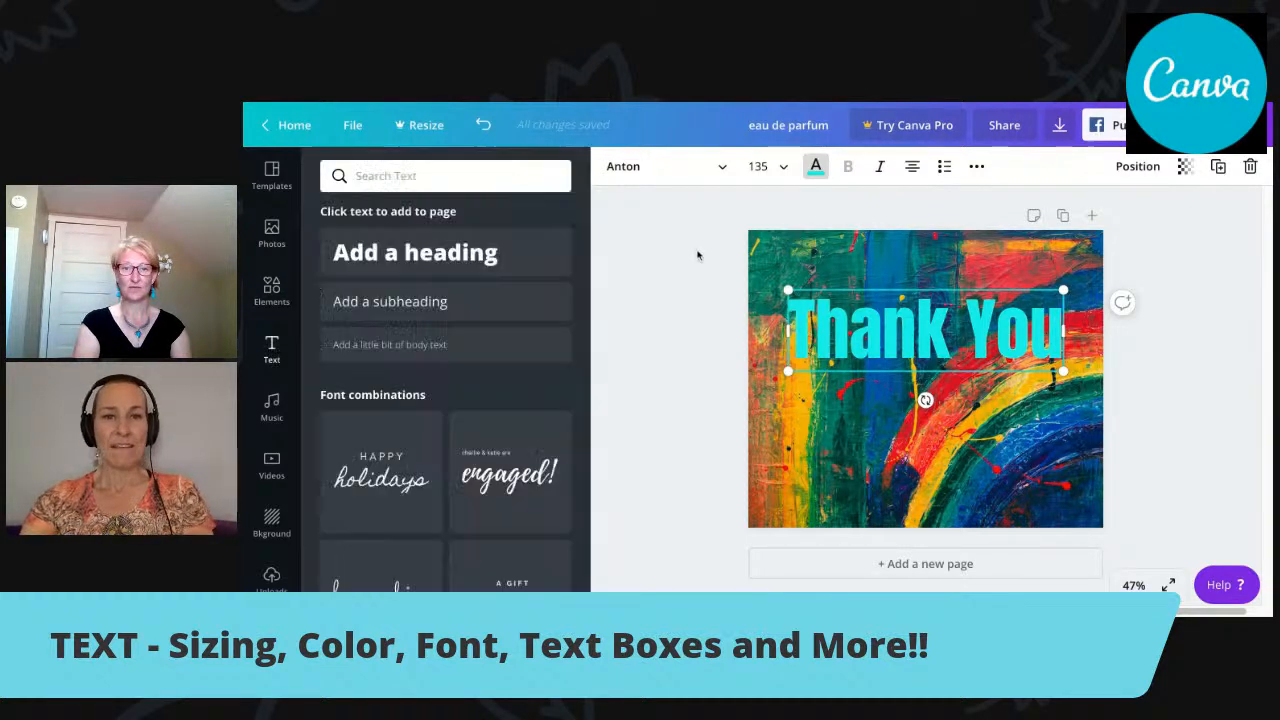
pyautogui.click(816, 170)
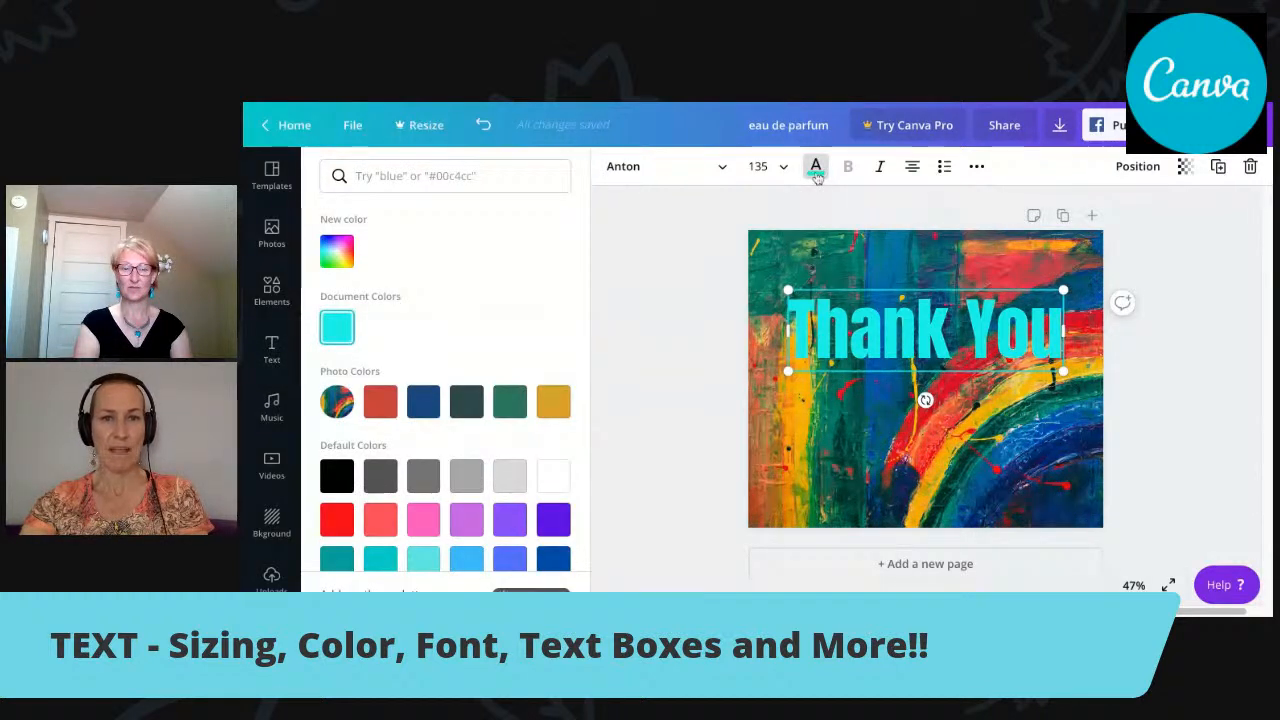
pyautogui.click(778, 213)
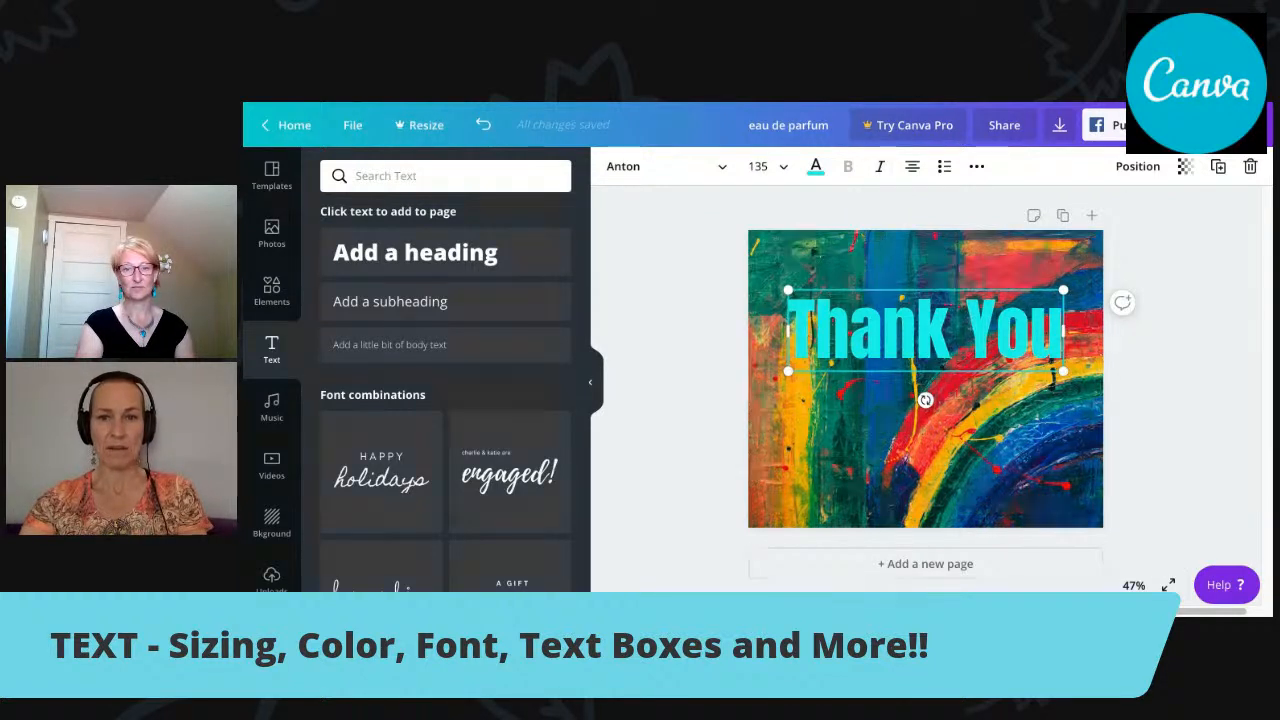
# Italicise only the word "You" in the "Thank You" text.
pyautogui.hotkey('shift', 'Right')
pyautogui.hotkey('shift', 'Right')
pyautogui.hotkey('shift', 'Right')
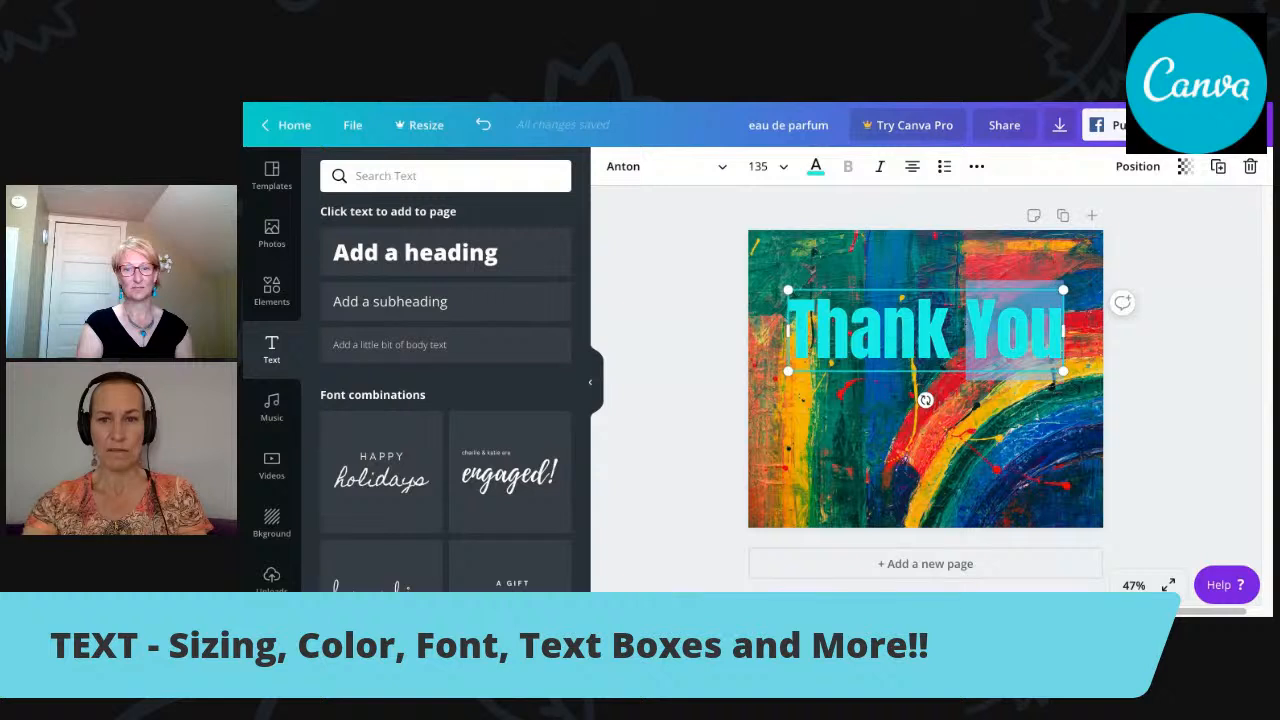
pyautogui.click(880, 167)
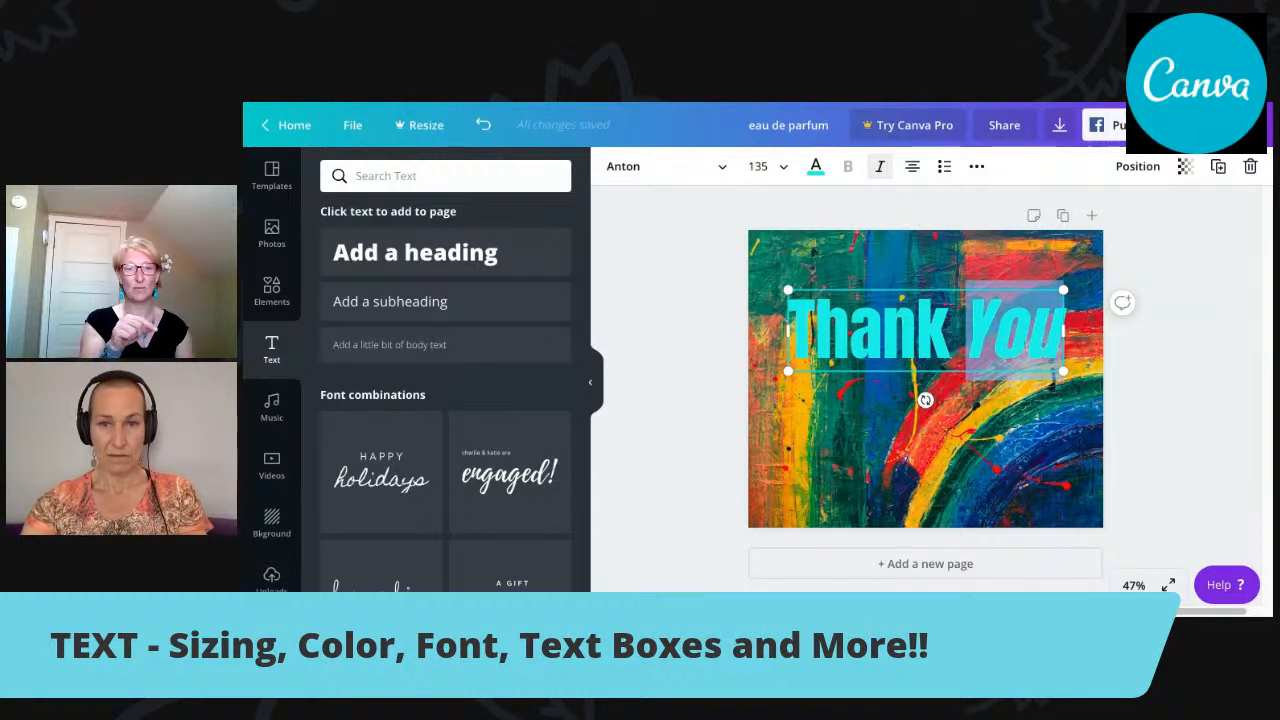
pyautogui.click(1031, 332)
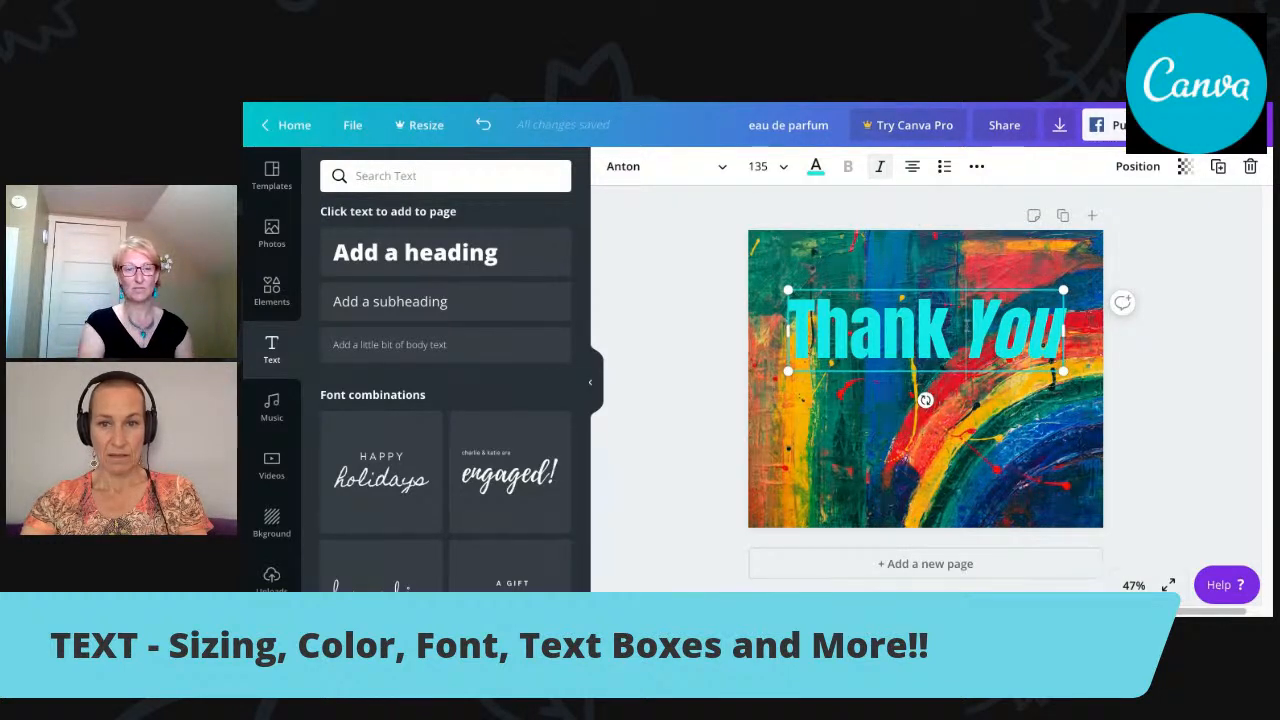
# Try black on the word "You", return it to the turquoise document colour, and remove its italics.
pyautogui.doubleClick(968, 328)
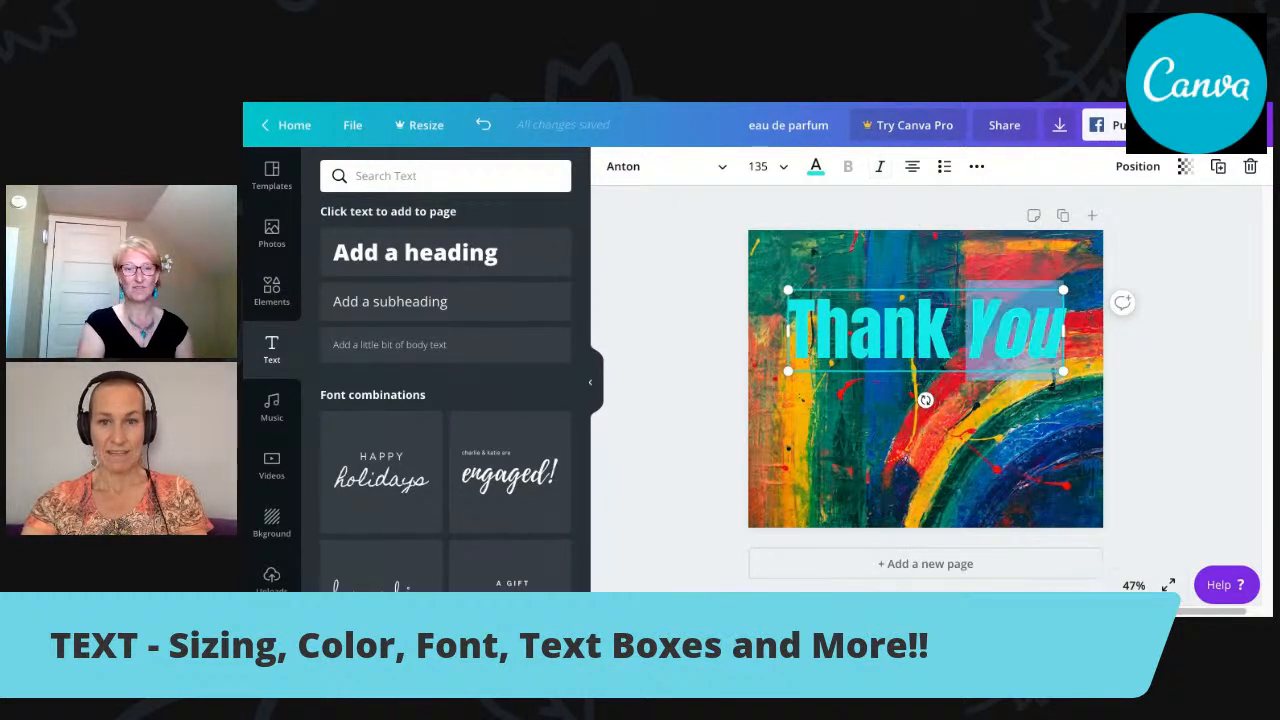
pyautogui.click(815, 166)
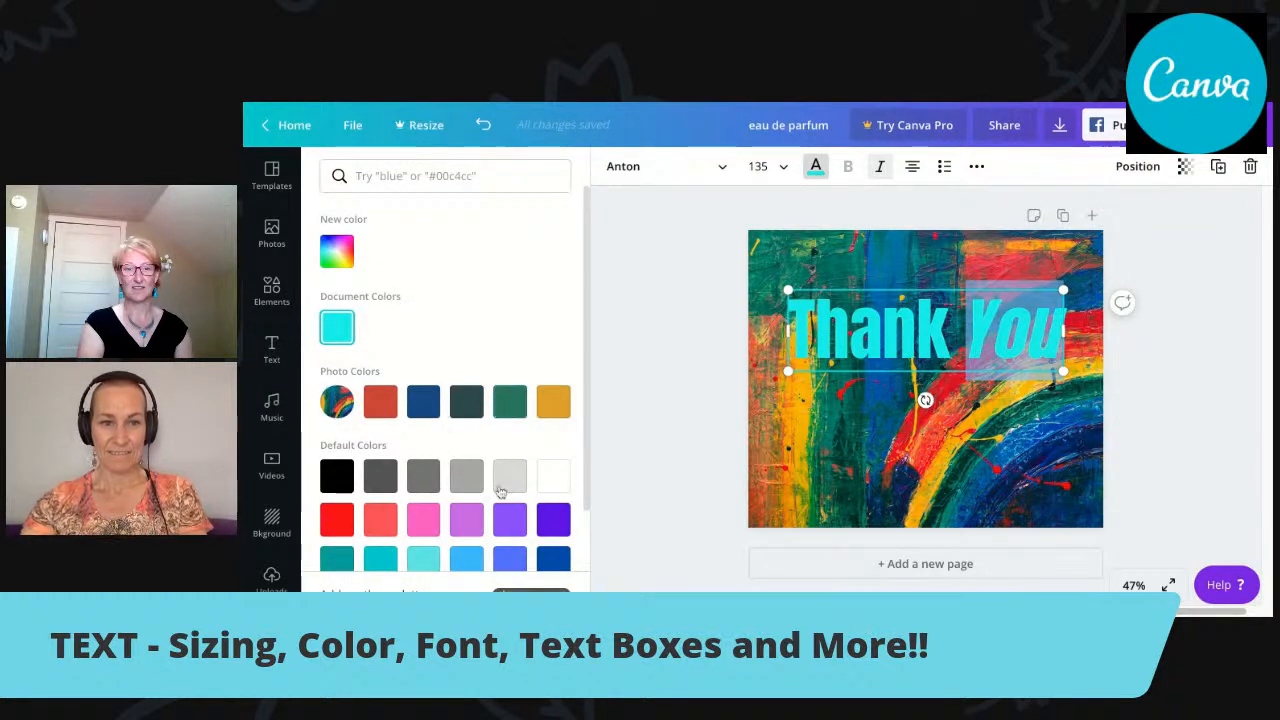
pyautogui.click(341, 479)
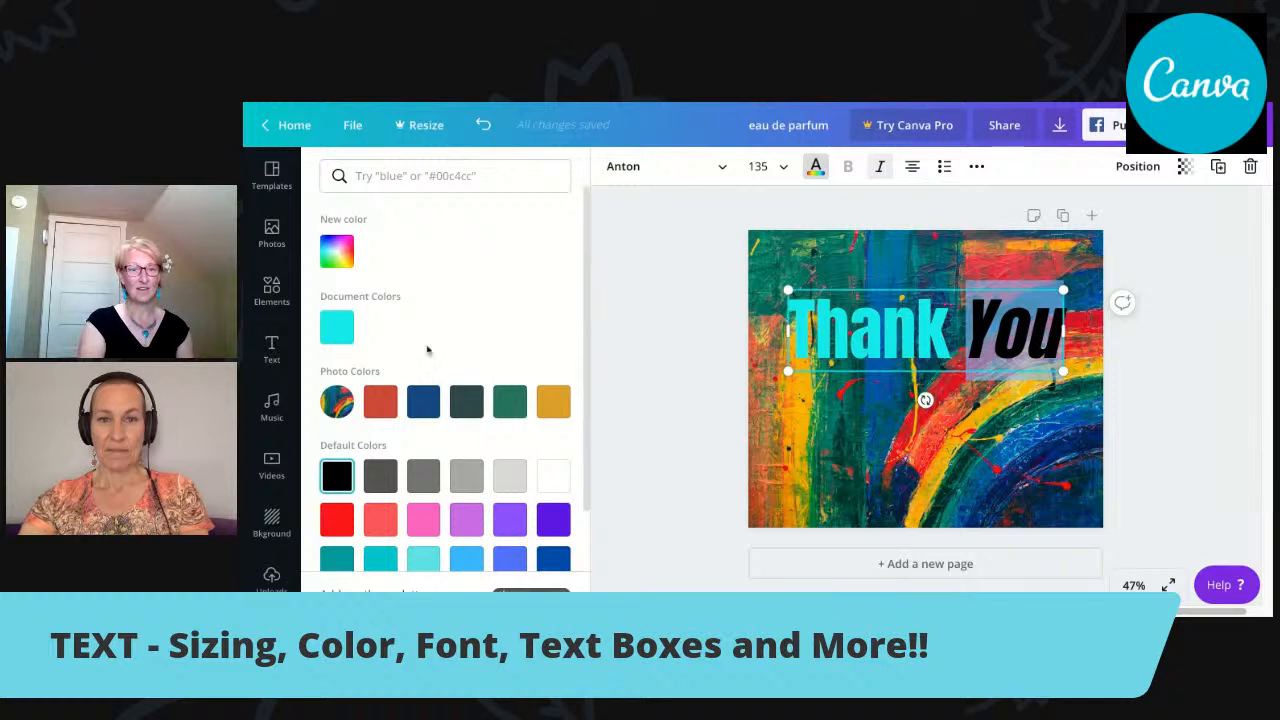
pyautogui.click(338, 338)
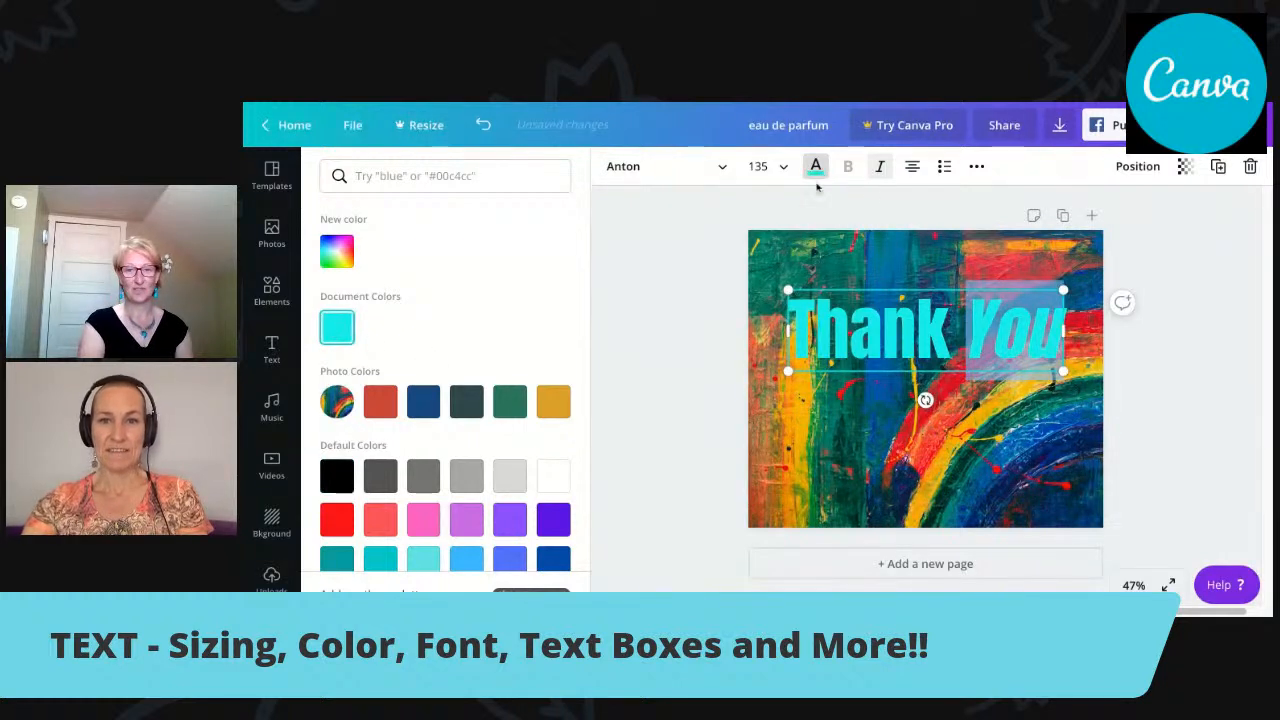
pyautogui.click(880, 168)
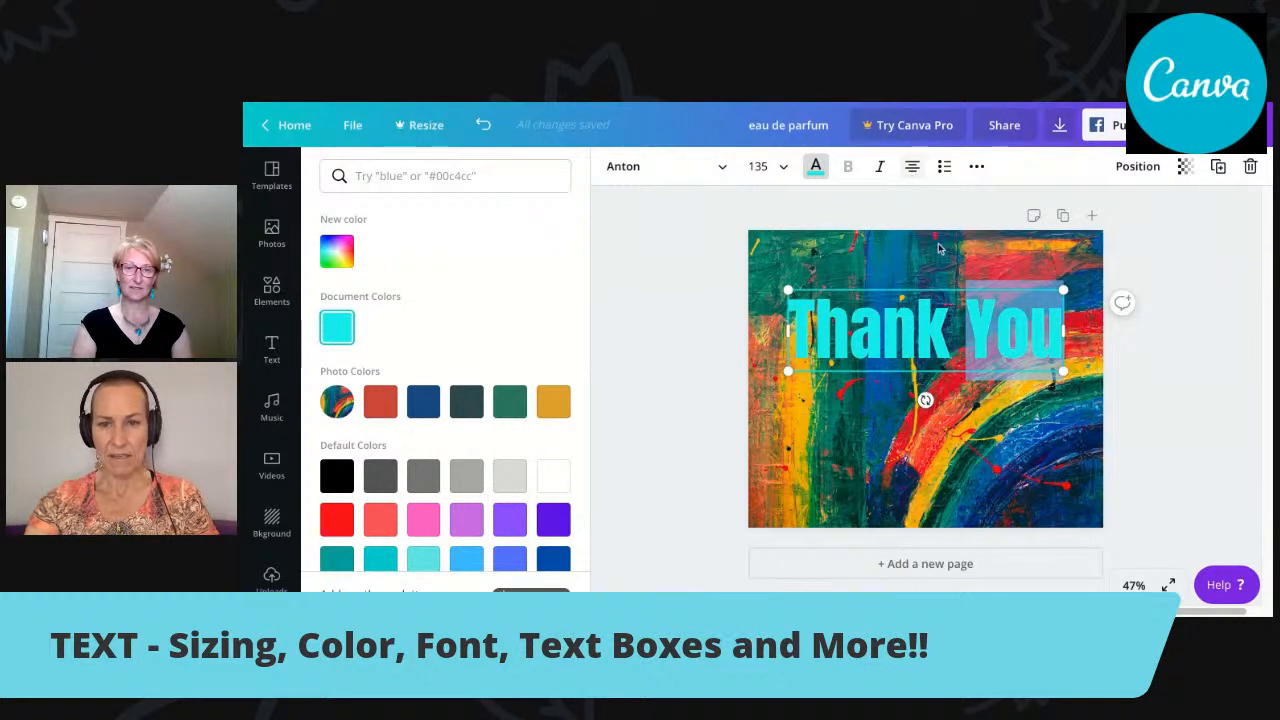
# Break the text so "You" sits on its own second line, and widen the text box on both sides, centred on the page.
pyautogui.click(950, 330)
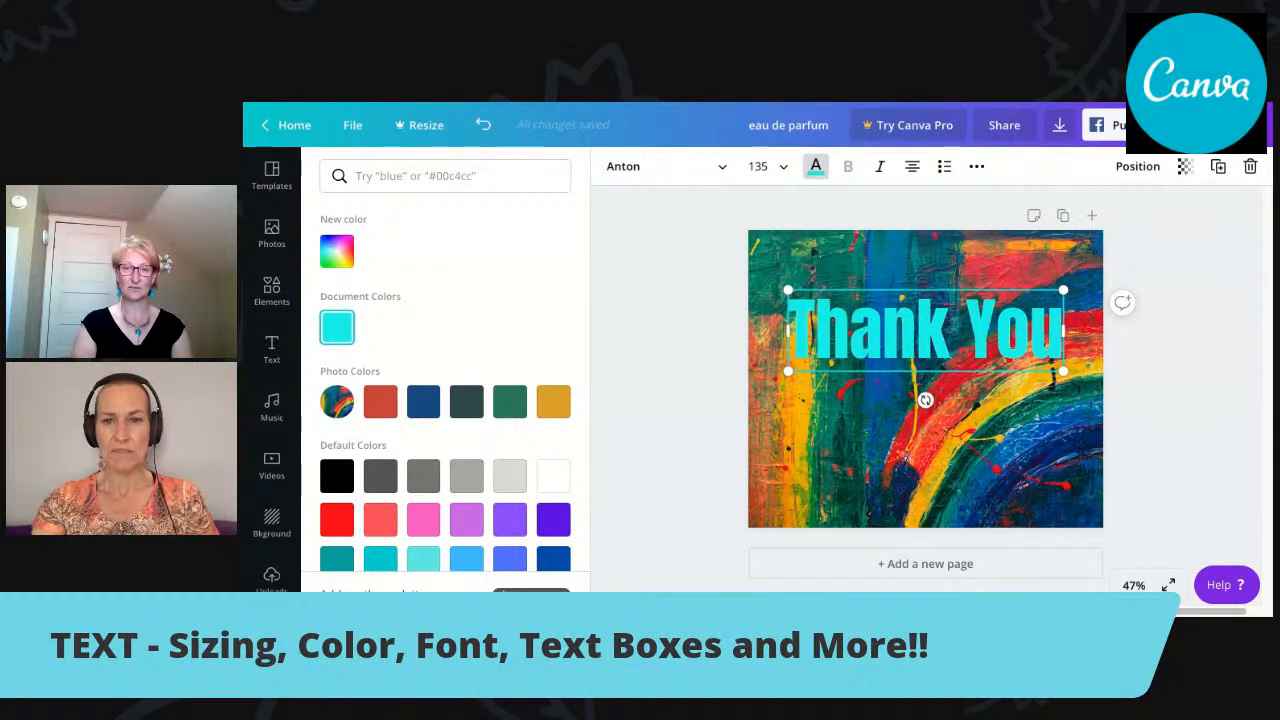
pyautogui.press('Return')
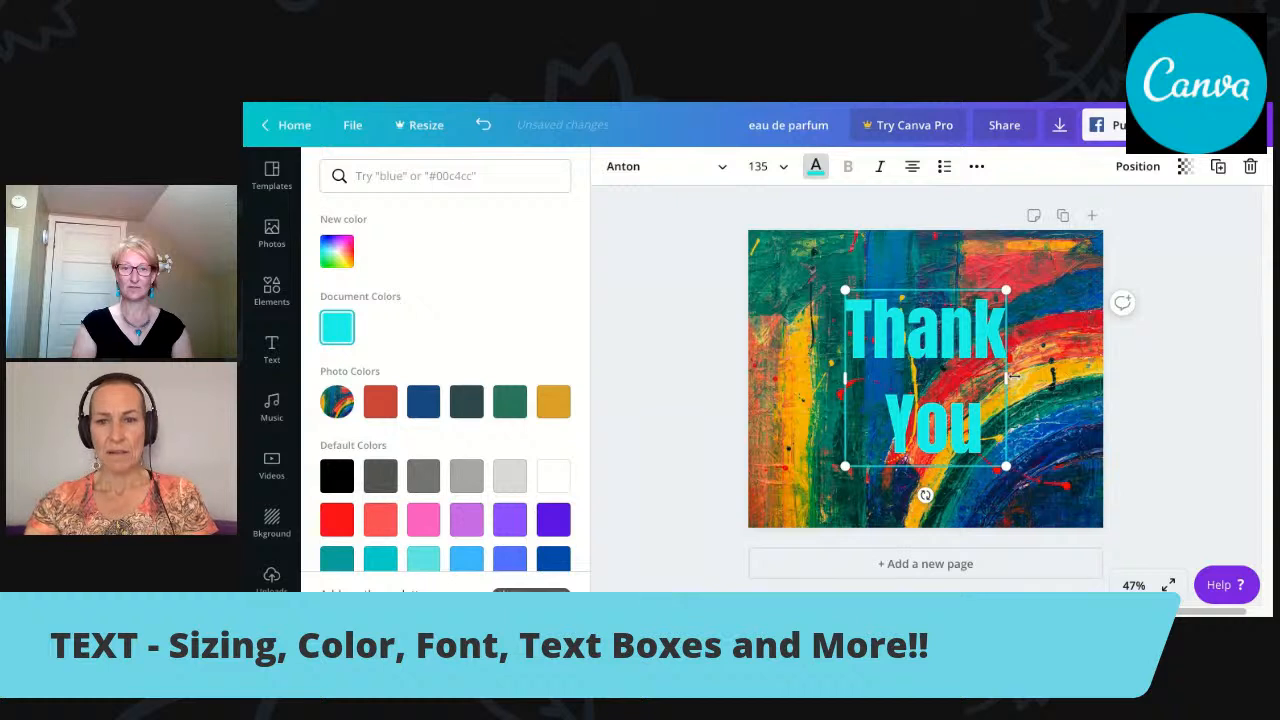
pyautogui.moveTo(1006, 378); pyautogui.dragTo(1074, 377)
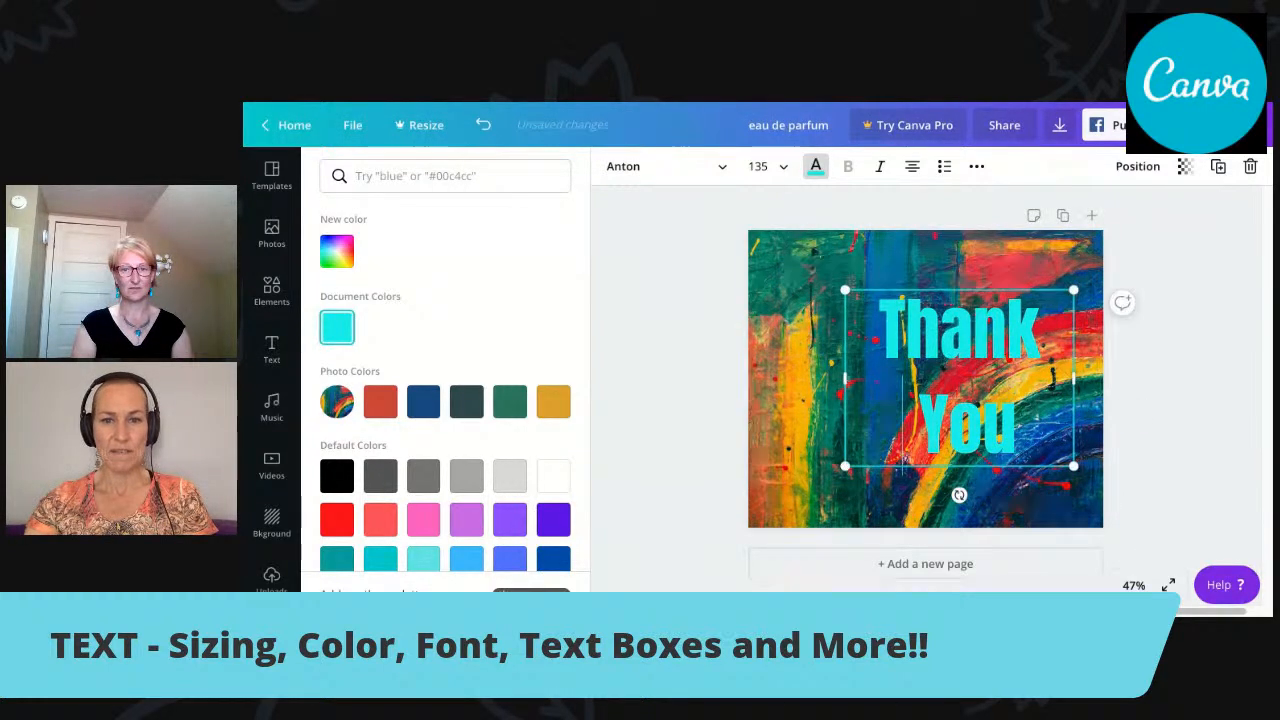
pyautogui.moveTo(843, 378); pyautogui.dragTo(765, 378)
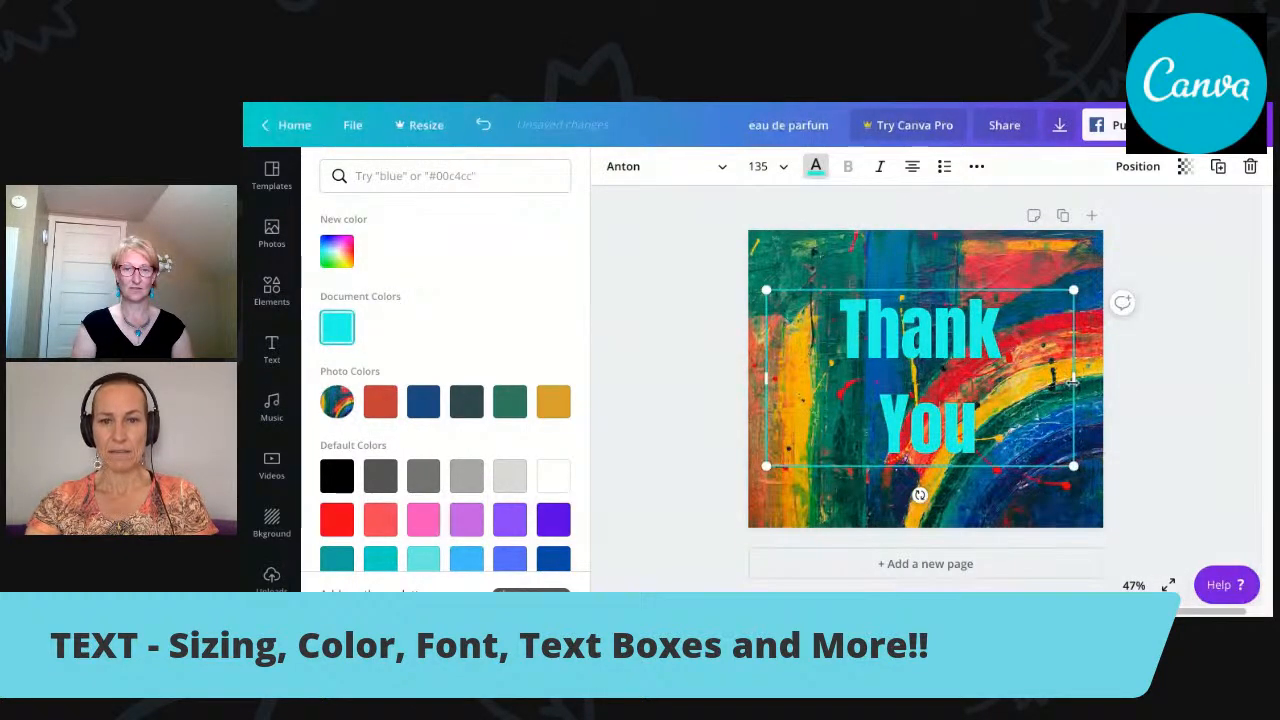
pyautogui.moveTo(1066, 381); pyautogui.dragTo(1076, 383)
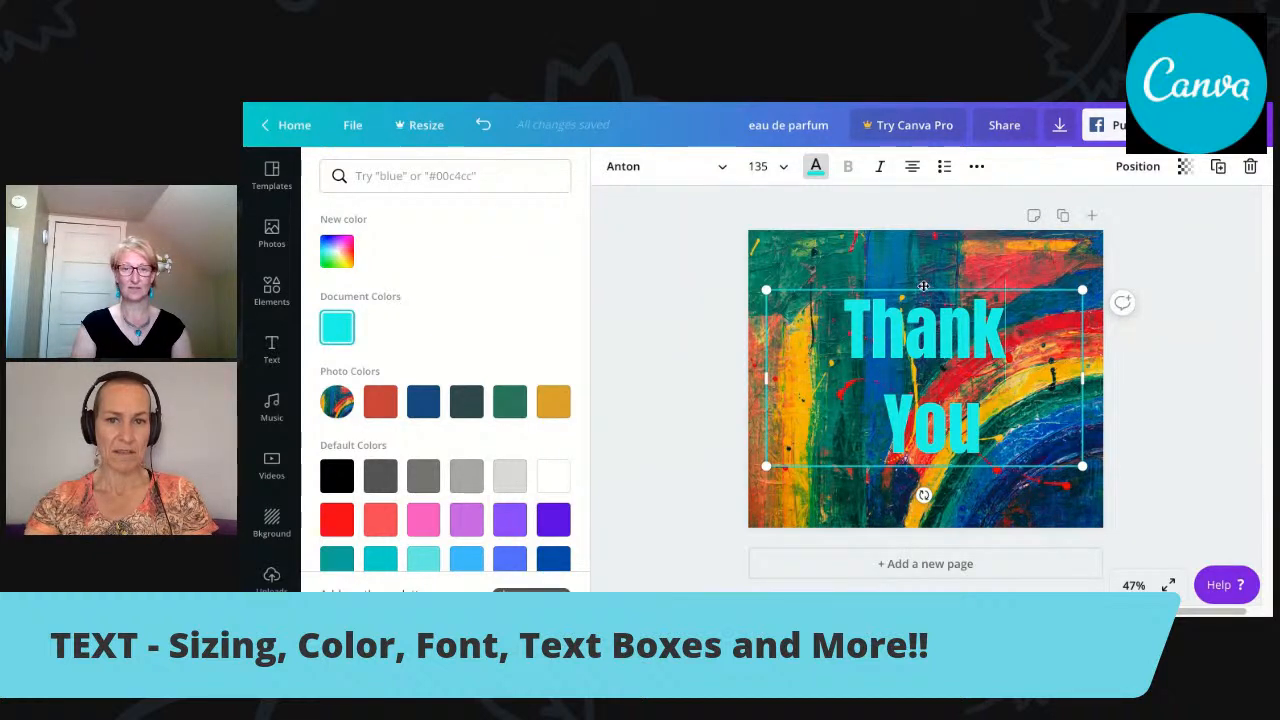
pyautogui.moveTo(924, 288)
pyautogui.mouseDown()
pyautogui.moveTo(903, 290)
pyautogui.moveTo(954, 306)
pyautogui.moveTo(926, 290)
pyautogui.mouseUp()
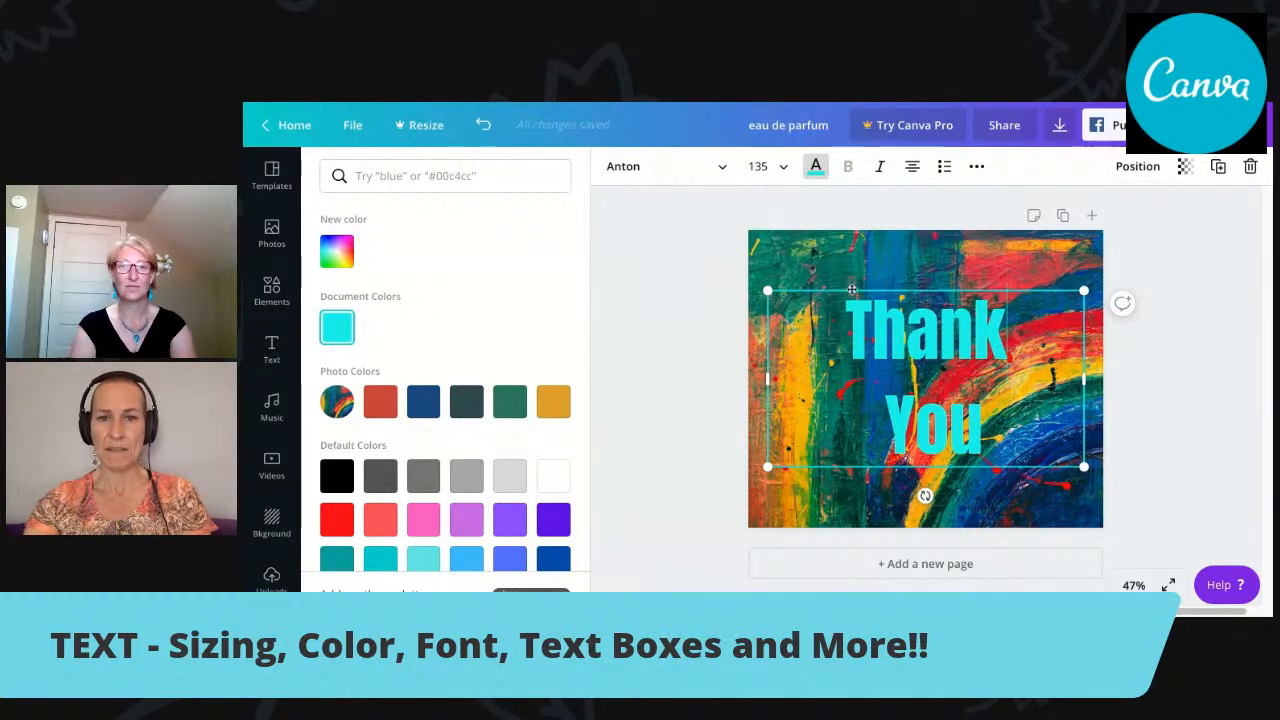
# Try scaling the text down to font size 127 higher on the page and left-aligning "Thank", and undo back to the narrow text box.
pyautogui.moveTo(767, 291)
pyautogui.mouseDown()
pyautogui.moveTo(917, 378)
pyautogui.moveTo(788, 301)
pyautogui.mouseUp()
pyautogui.moveTo(787, 383); pyautogui.dragTo(774, 381)
pyautogui.moveTo(935, 320); pyautogui.dragTo(938, 293)
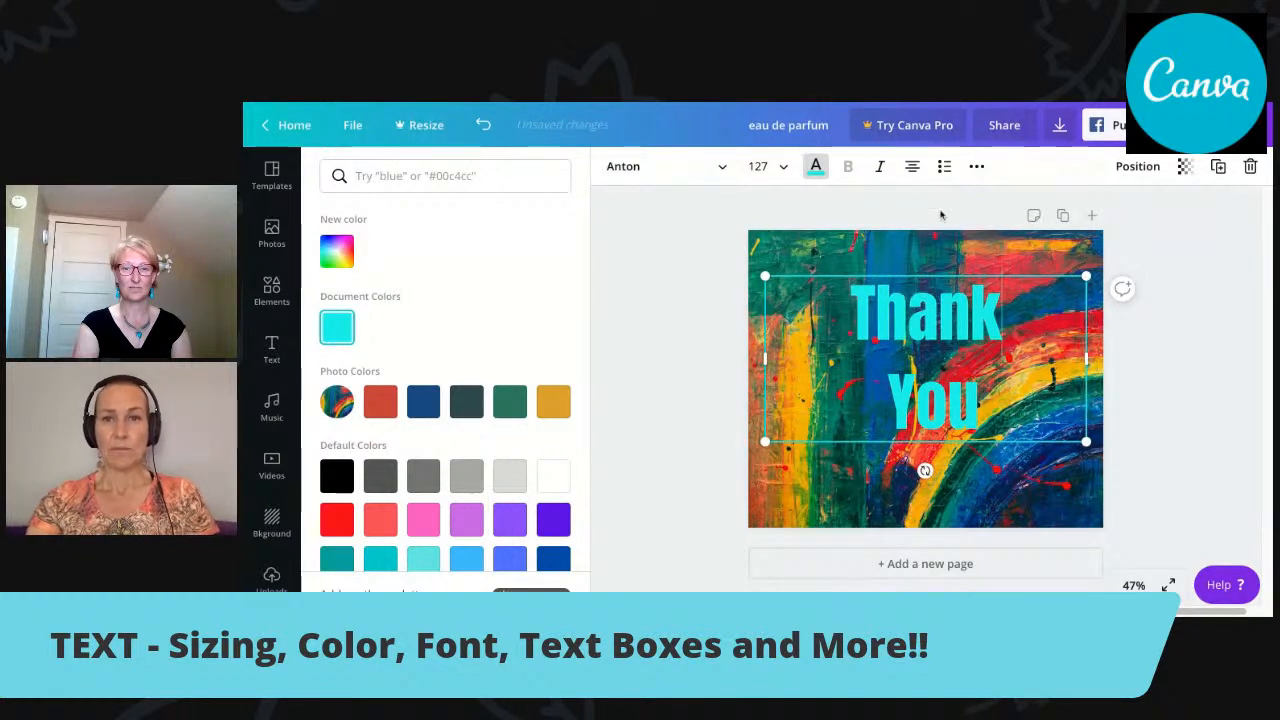
pyautogui.click(911, 168)
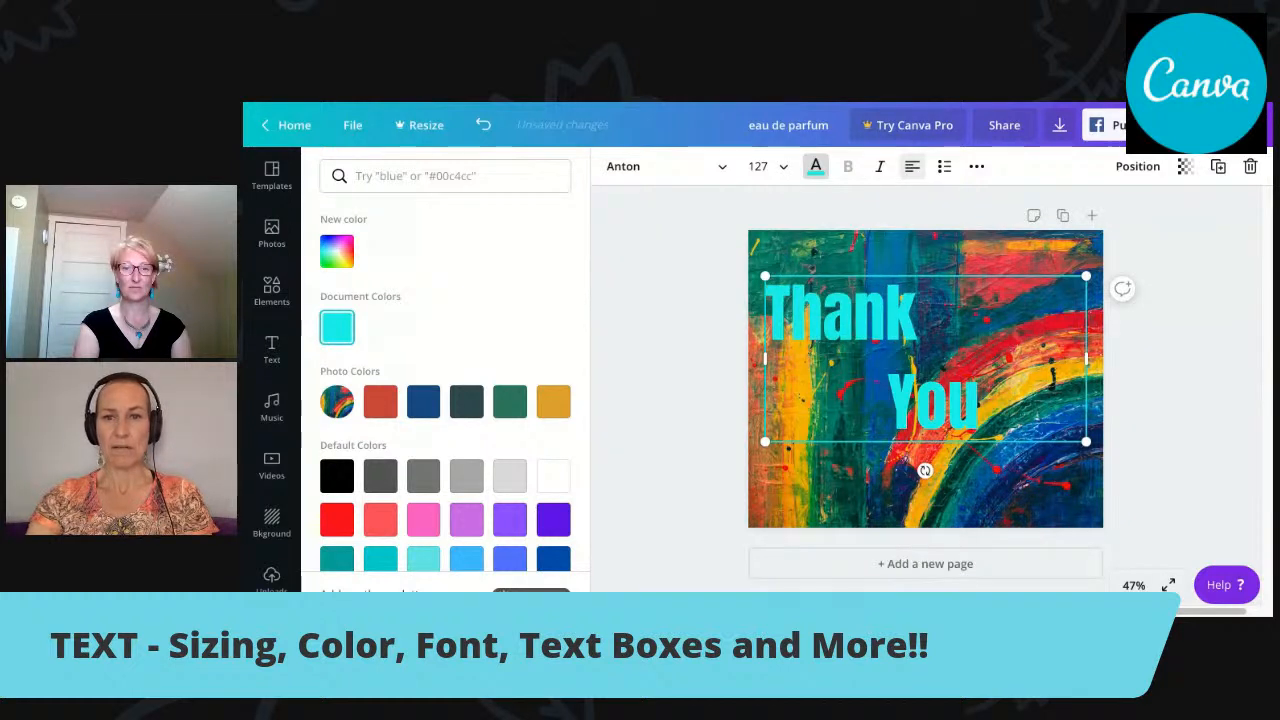
pyautogui.click(483, 126)
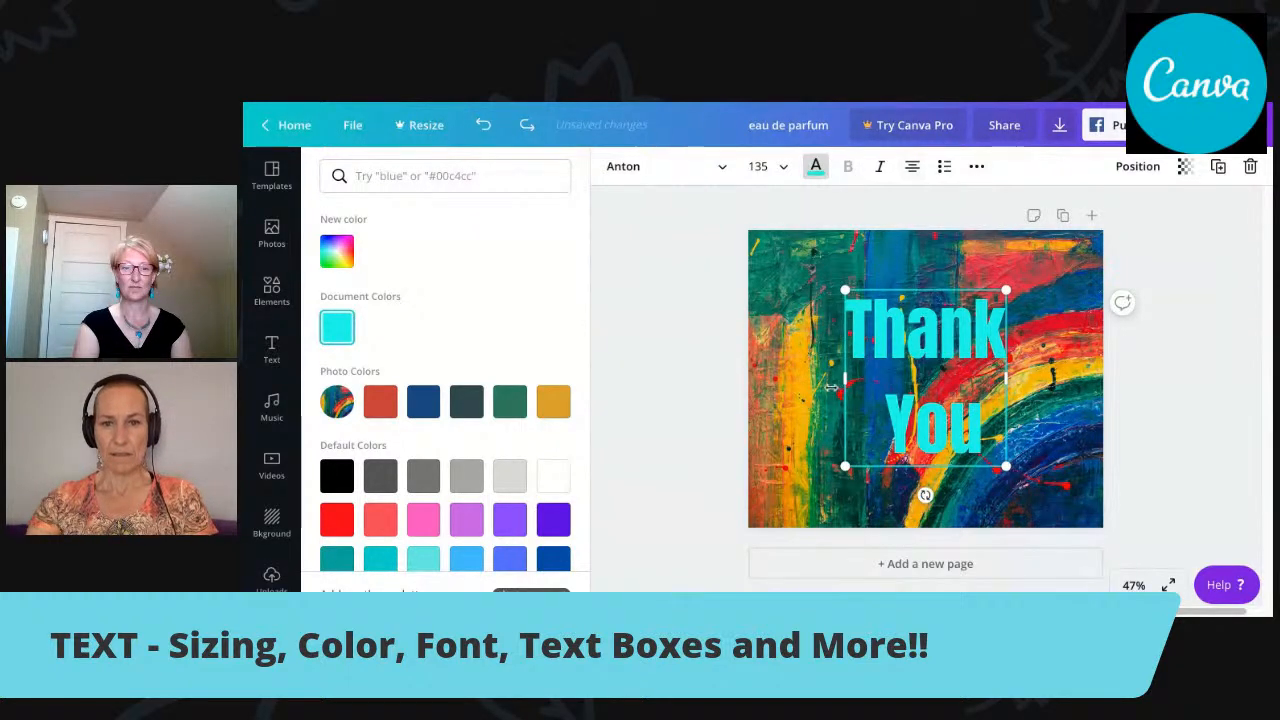
# Widen the two-line text box on both sides freehand to a width of about 872.
pyautogui.moveTo(845, 378); pyautogui.dragTo(800, 384)
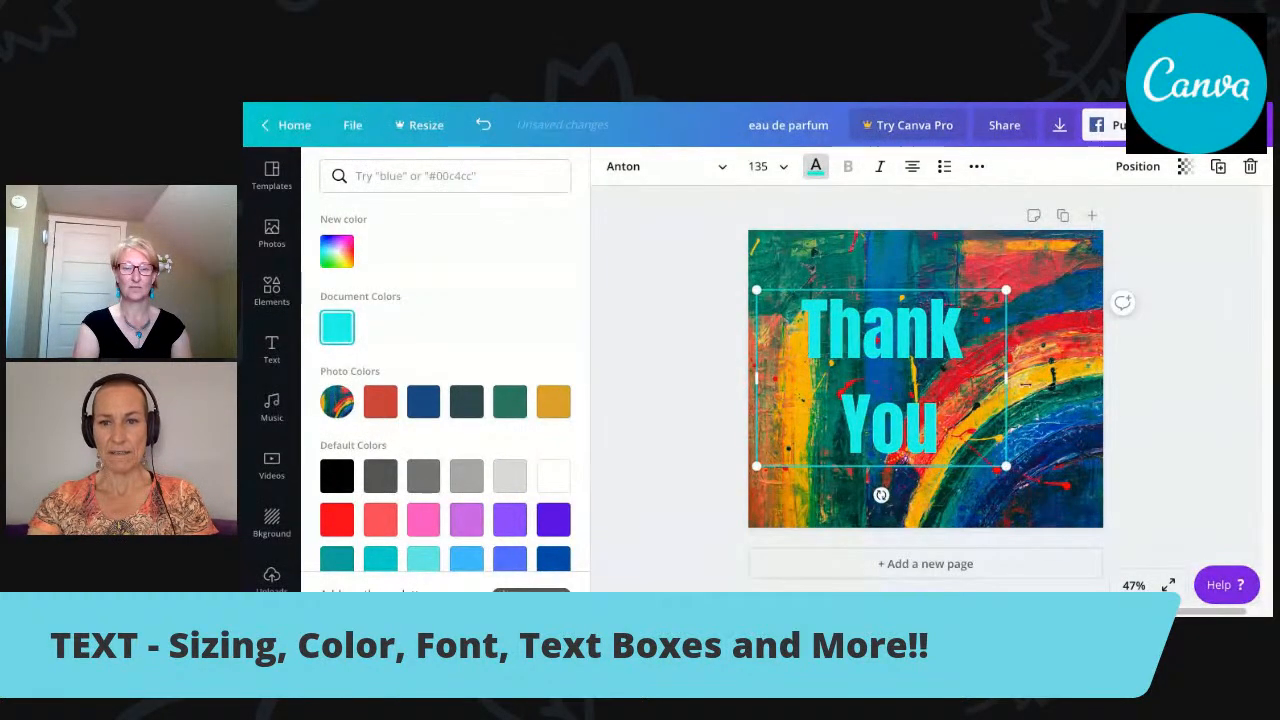
pyautogui.moveTo(1008, 385); pyautogui.dragTo(1086, 380)
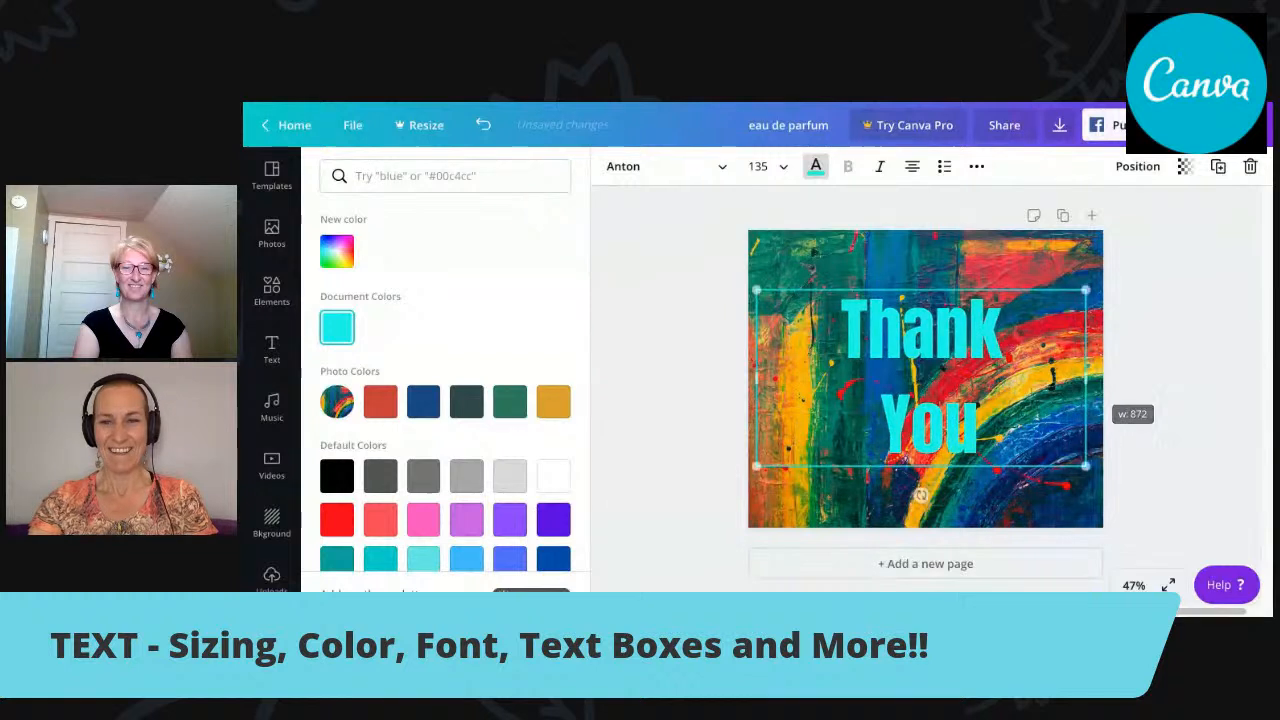
# Try left, justified and right alignment on both lines of the "Thank You" text, and return them to centred alignment.
pyautogui.moveTo(980, 428); pyautogui.dragTo(842, 318)
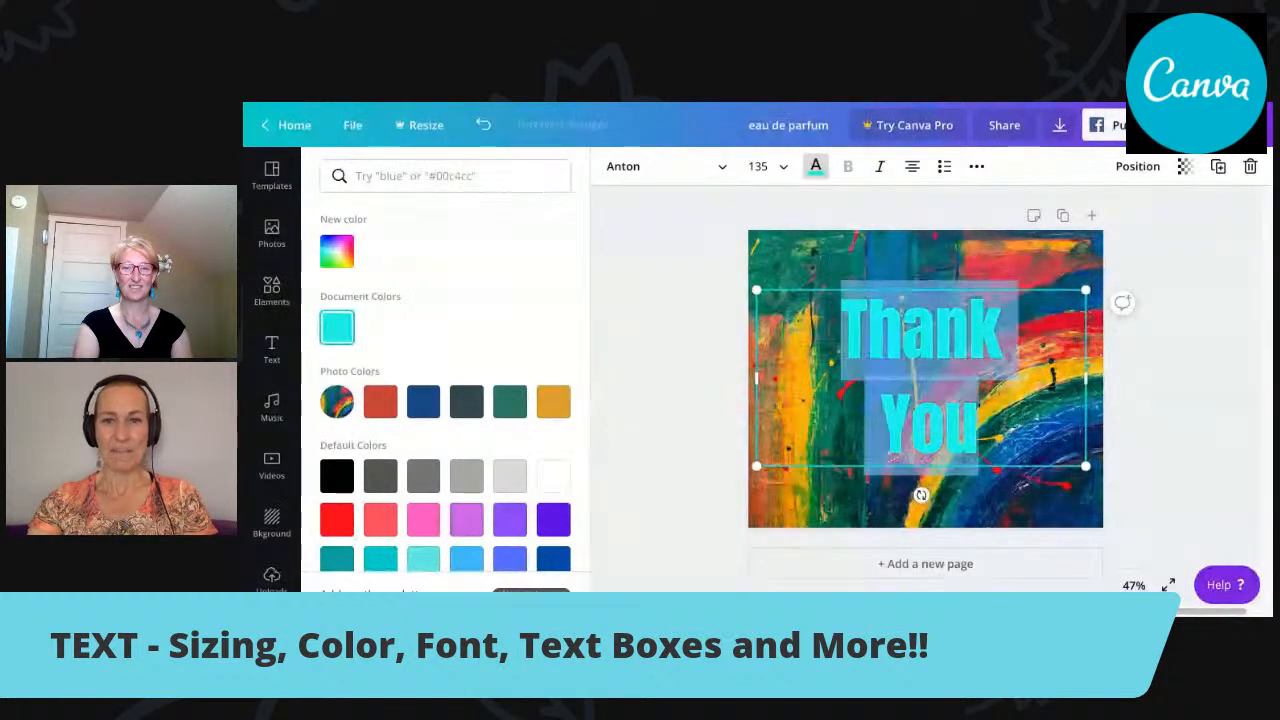
pyautogui.click(912, 167)
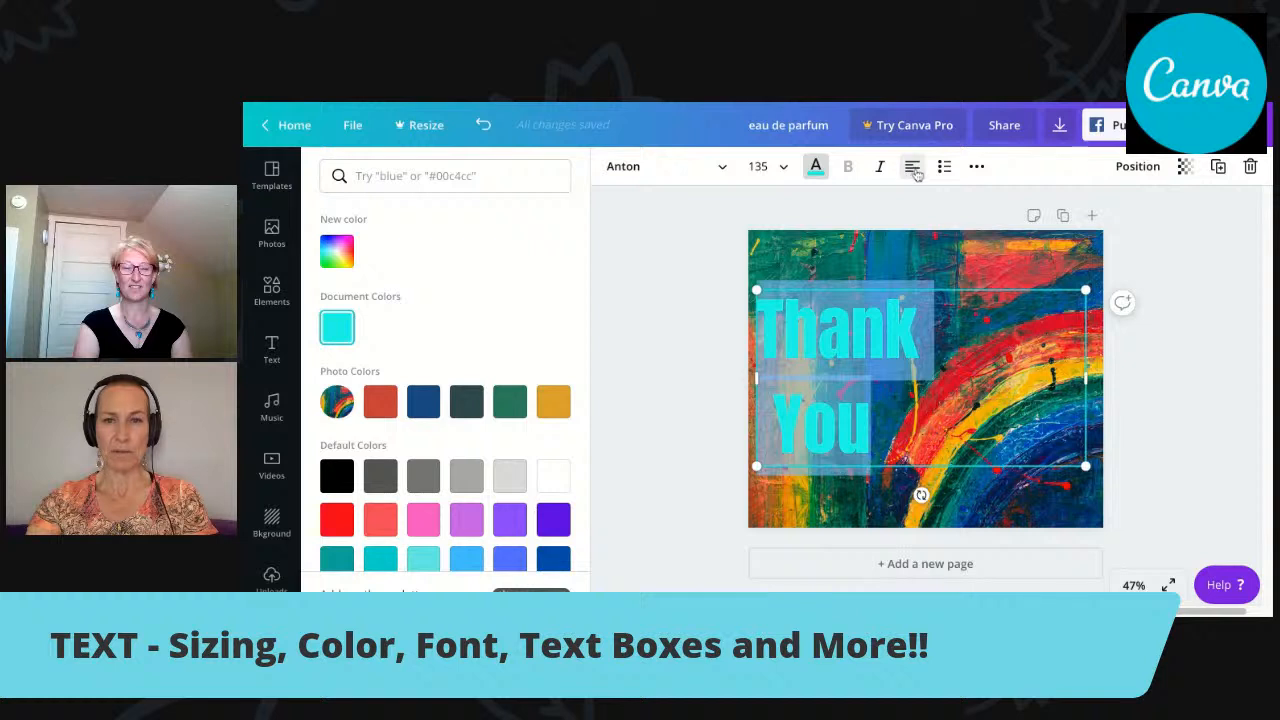
pyautogui.click(912, 167)
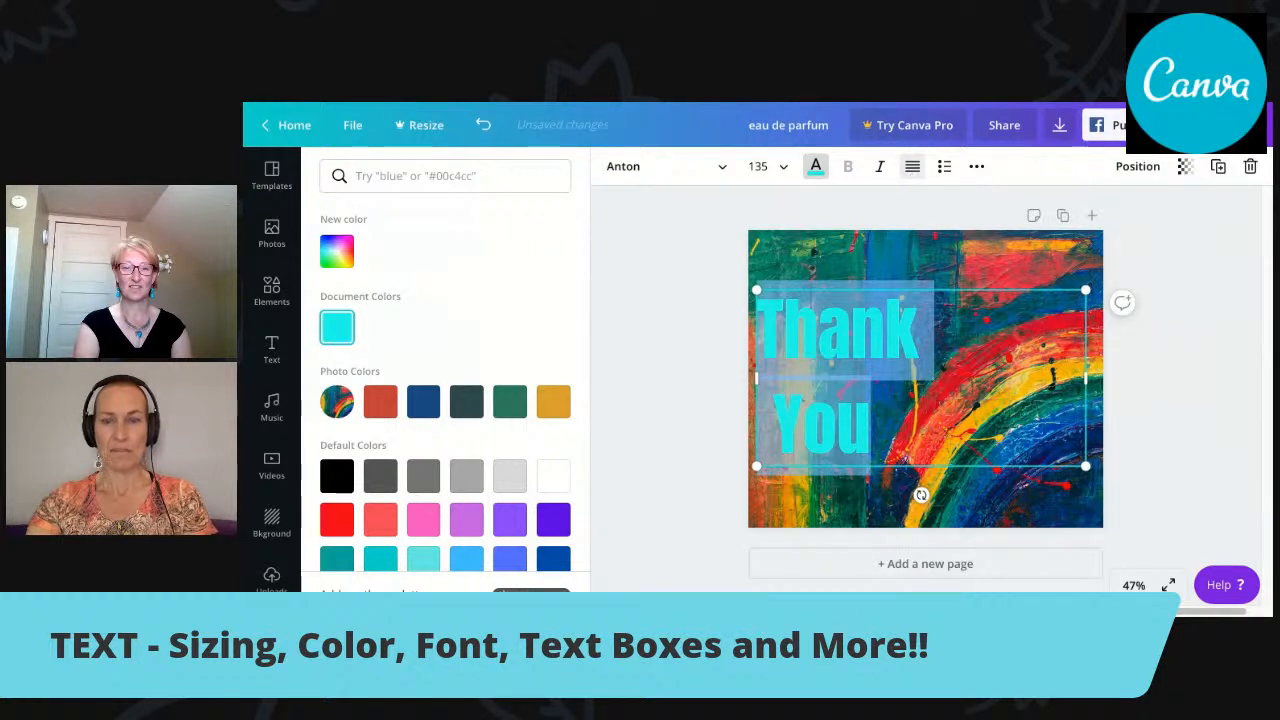
pyautogui.click(912, 167)
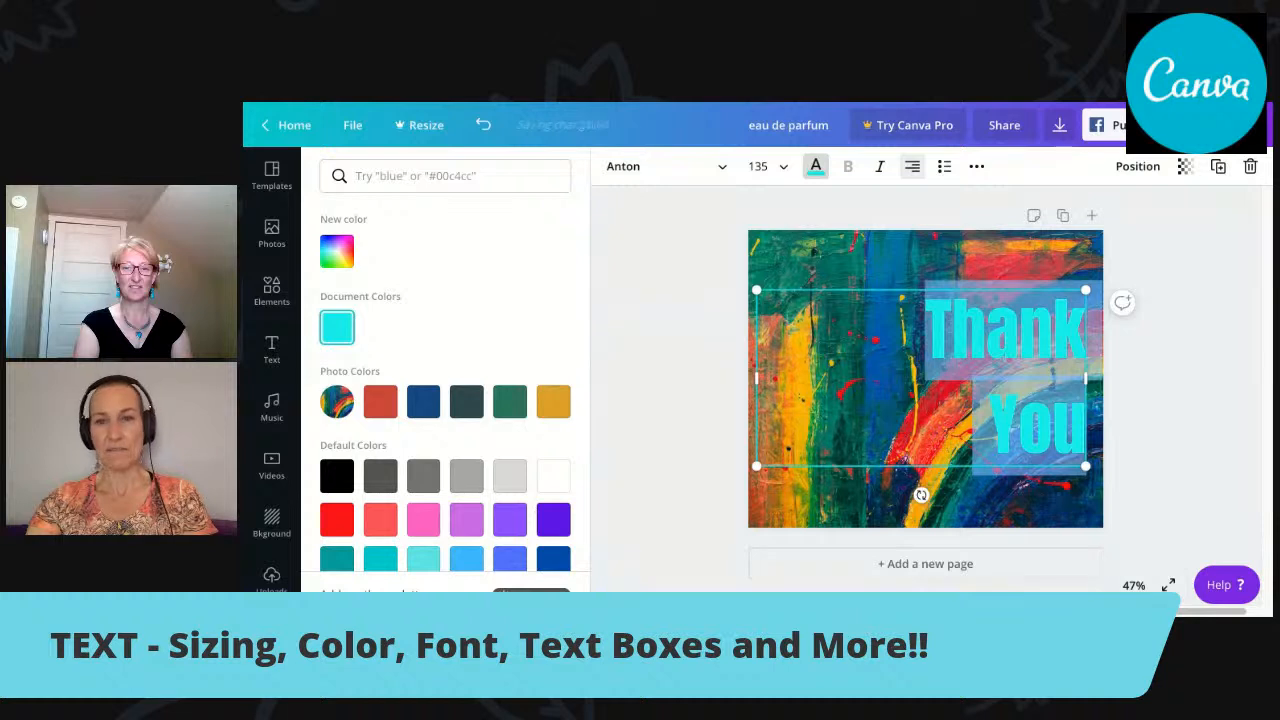
pyautogui.click(912, 167)
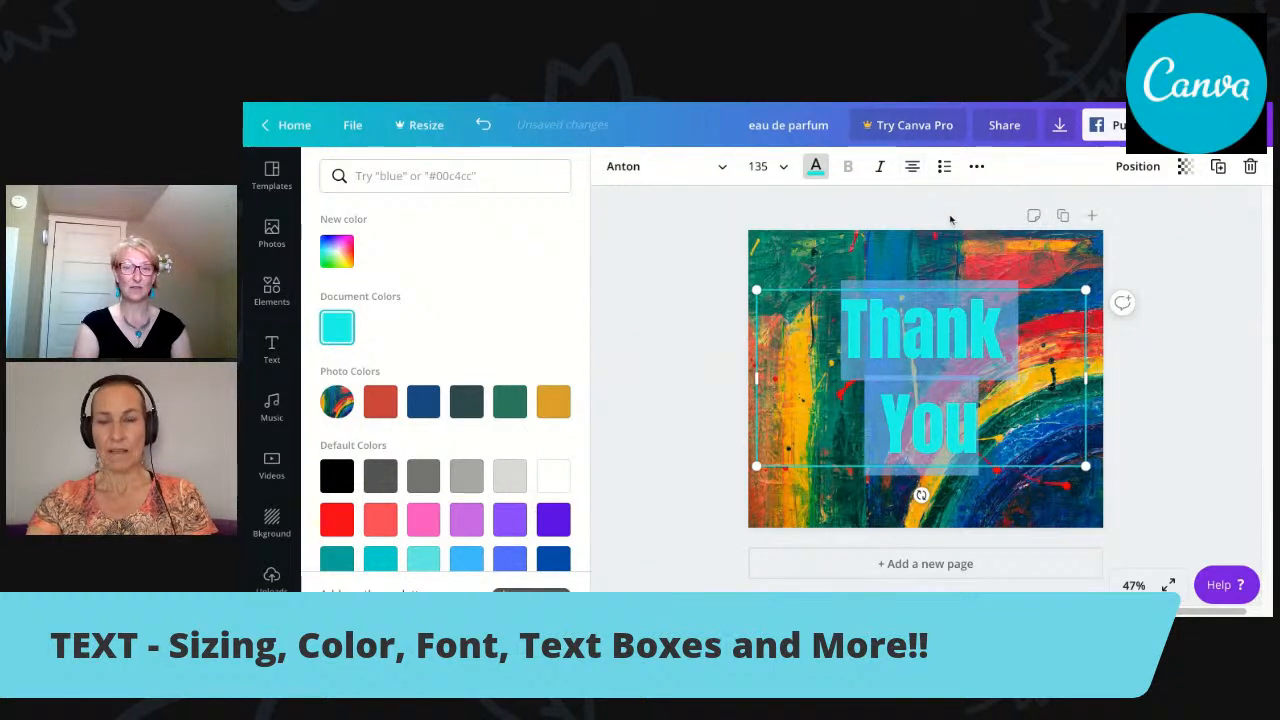
pyautogui.click(816, 167)
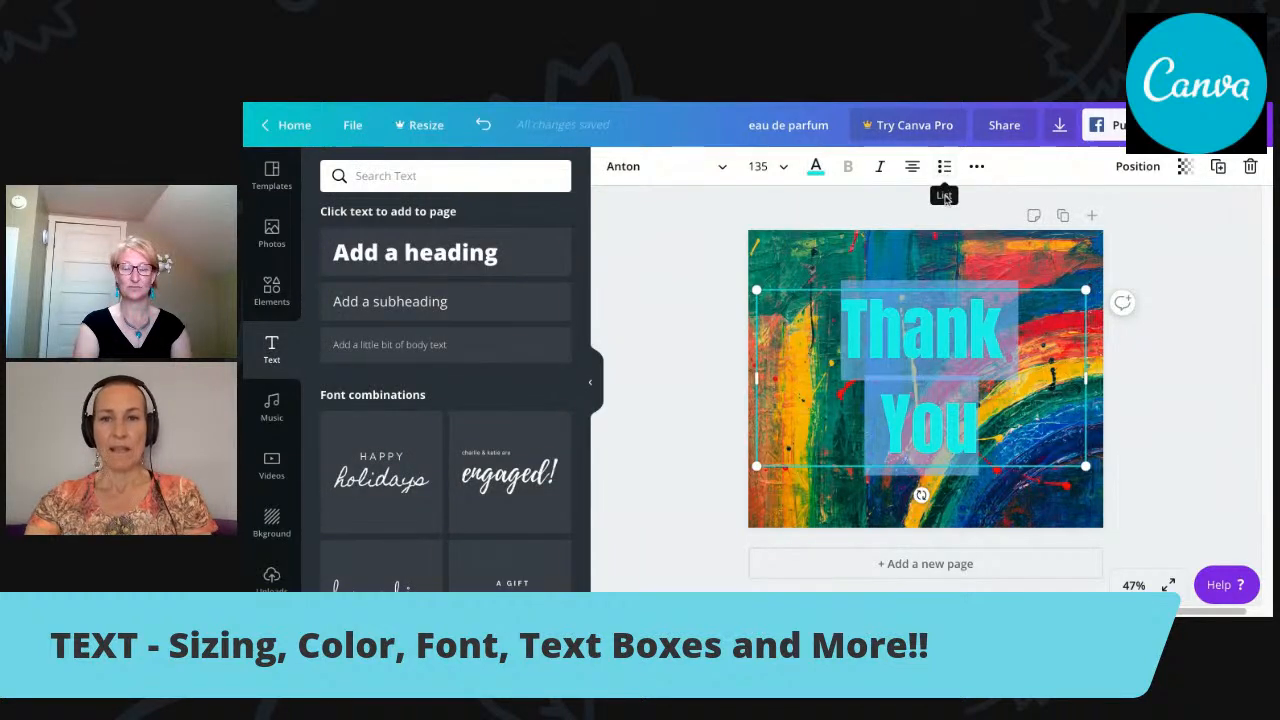
# Try the bulleted and numbered list formats on the two-line "Thank You" text, and return it to no list.
pyautogui.click(986, 207)
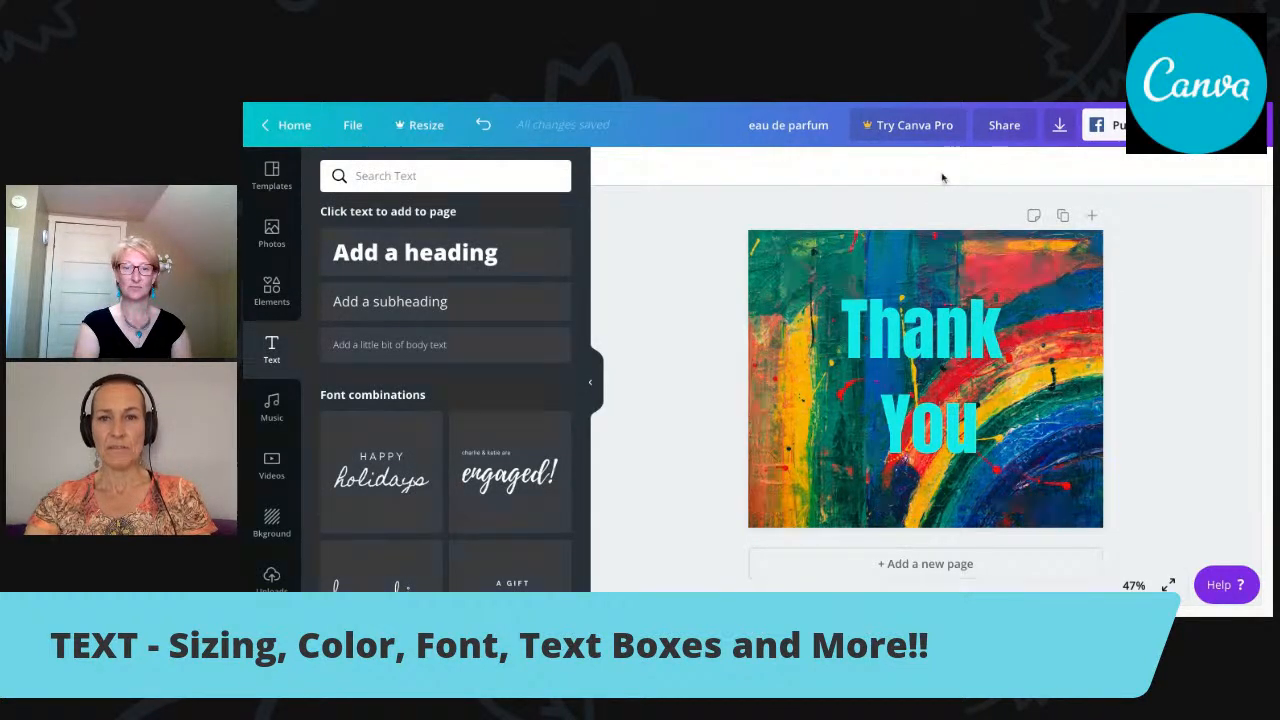
pyautogui.click(899, 345)
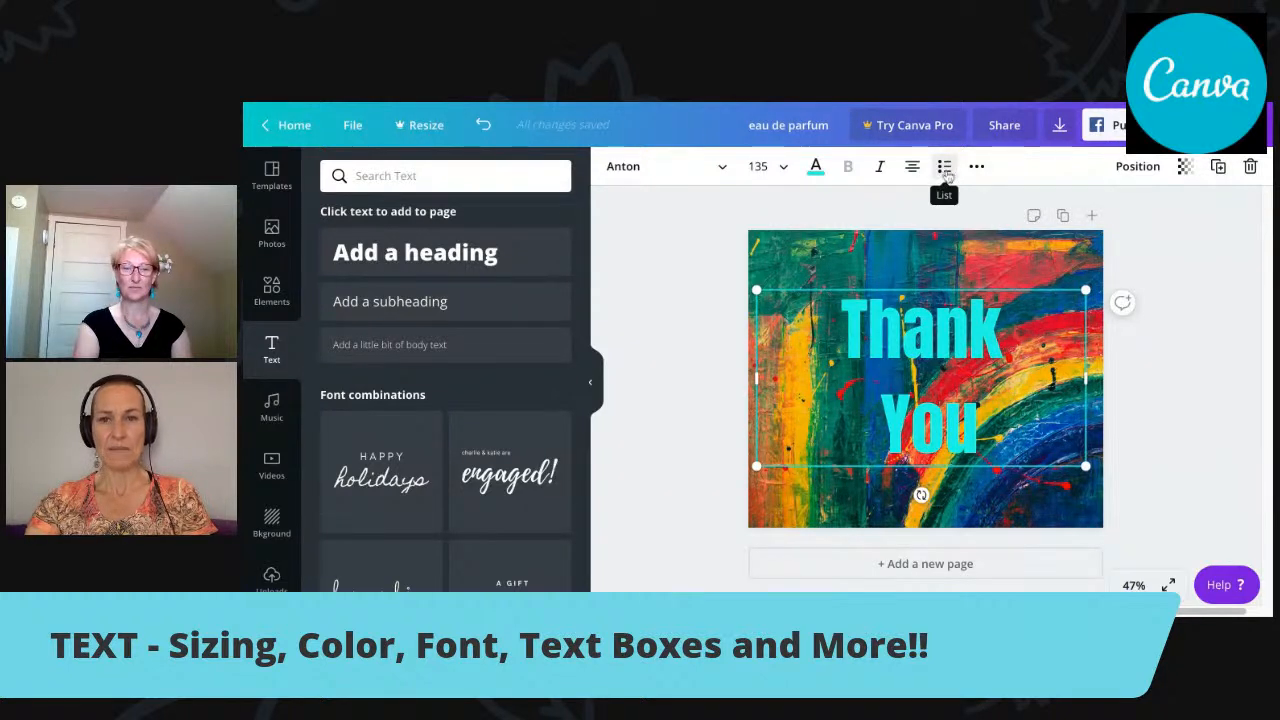
pyautogui.click(944, 168)
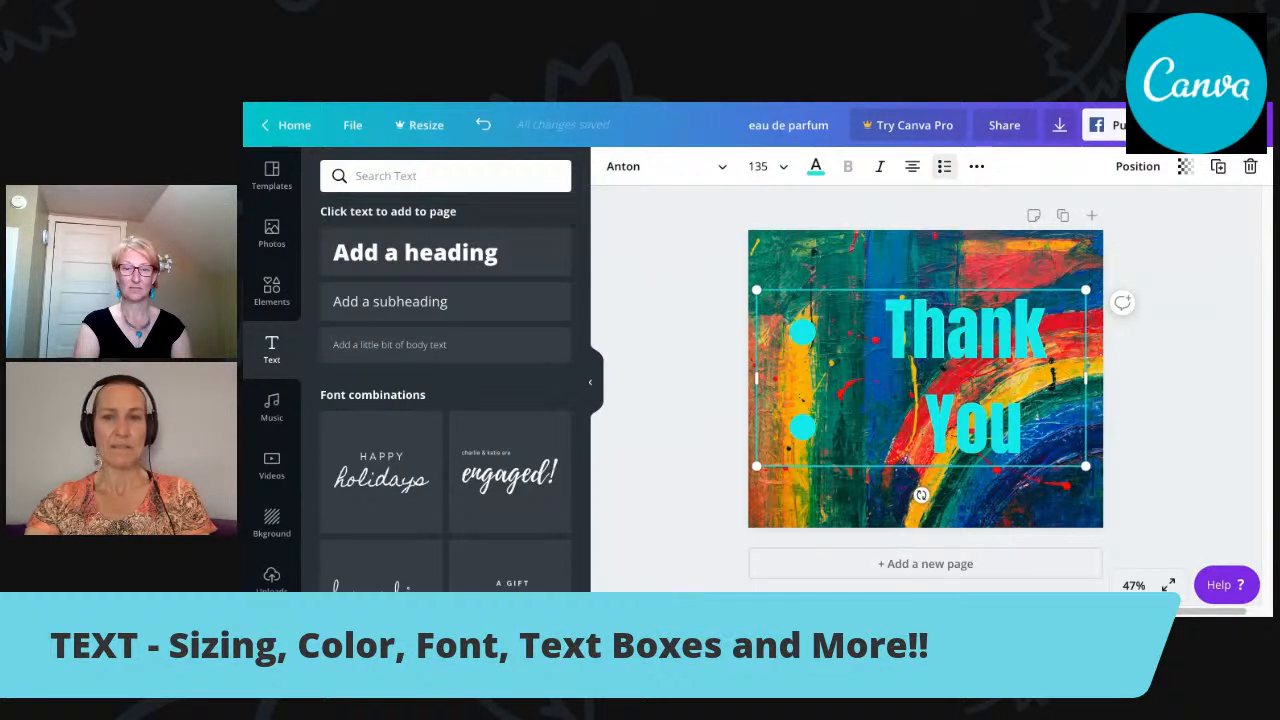
pyautogui.click(944, 166)
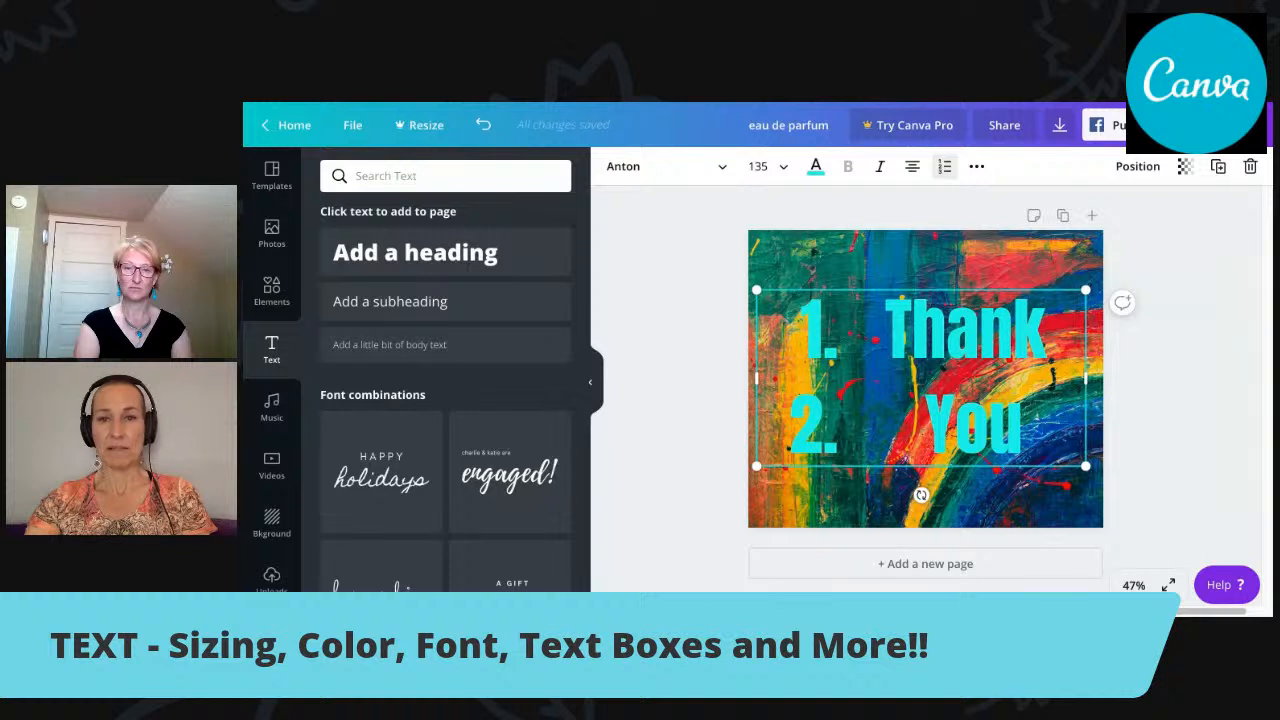
pyautogui.click(945, 167)
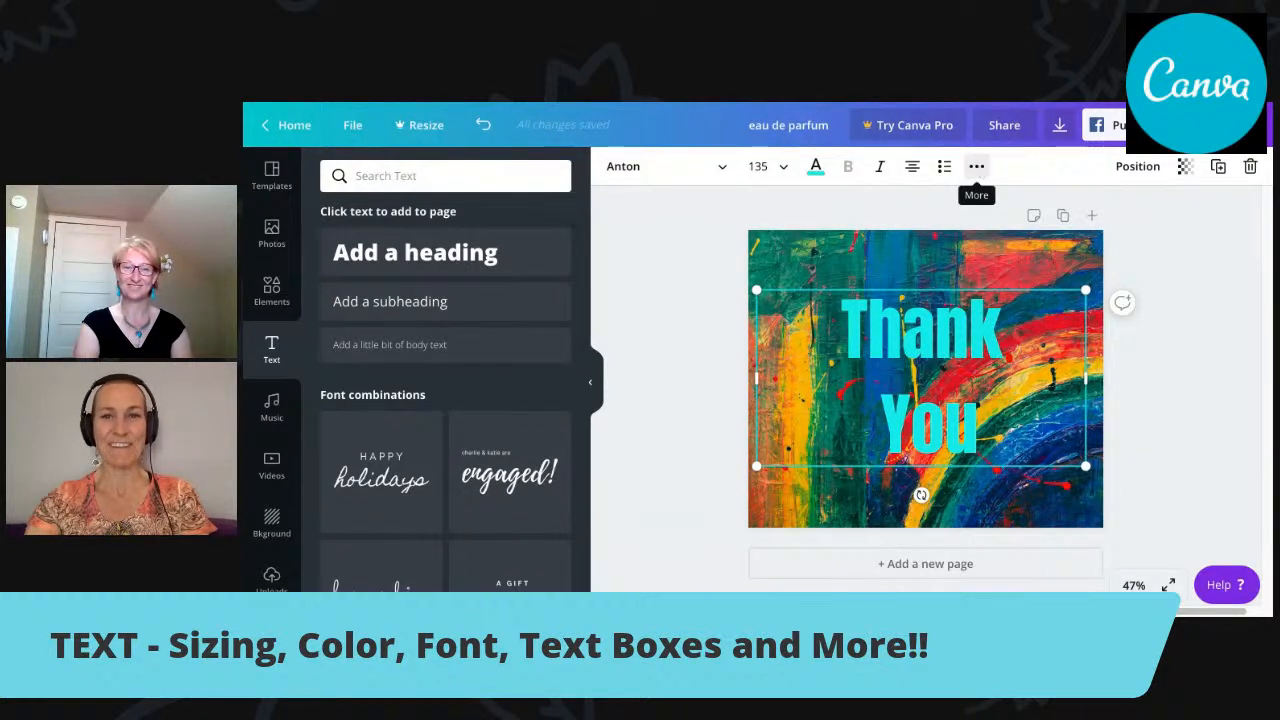
# Try underlining the "Thank You" text and remove the underline again.
pyautogui.click(979, 168)
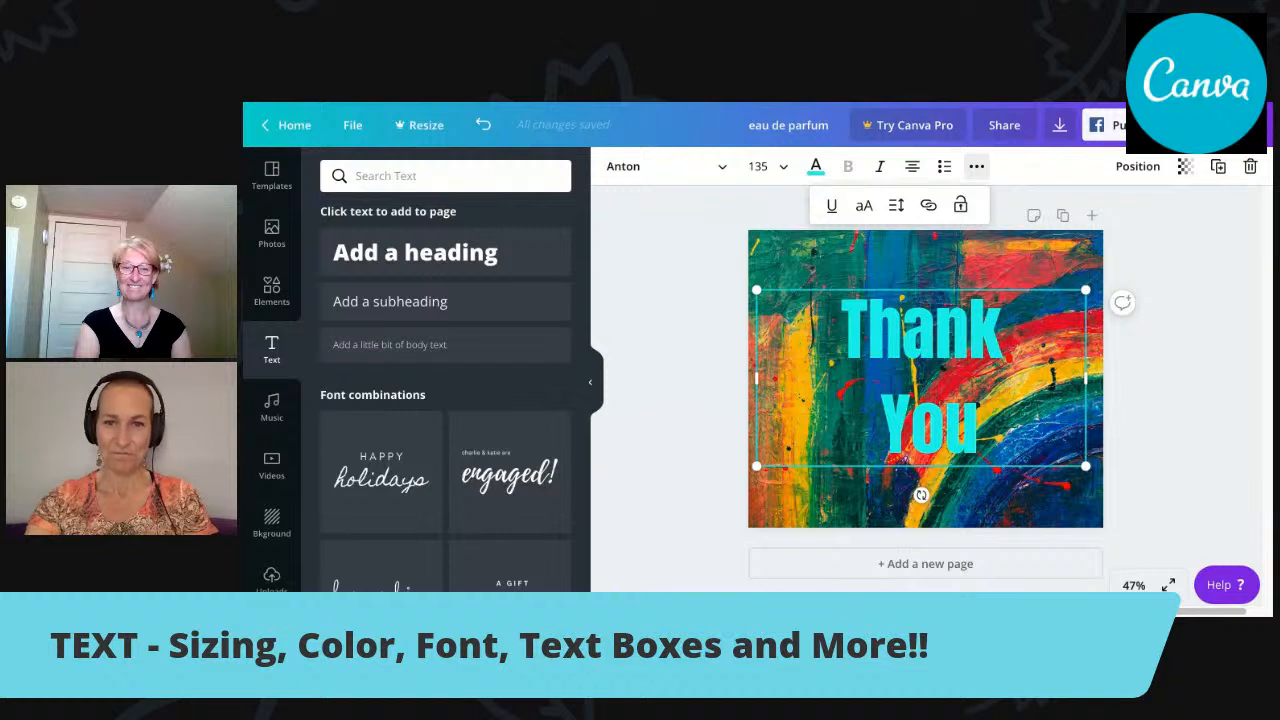
pyautogui.click(831, 207)
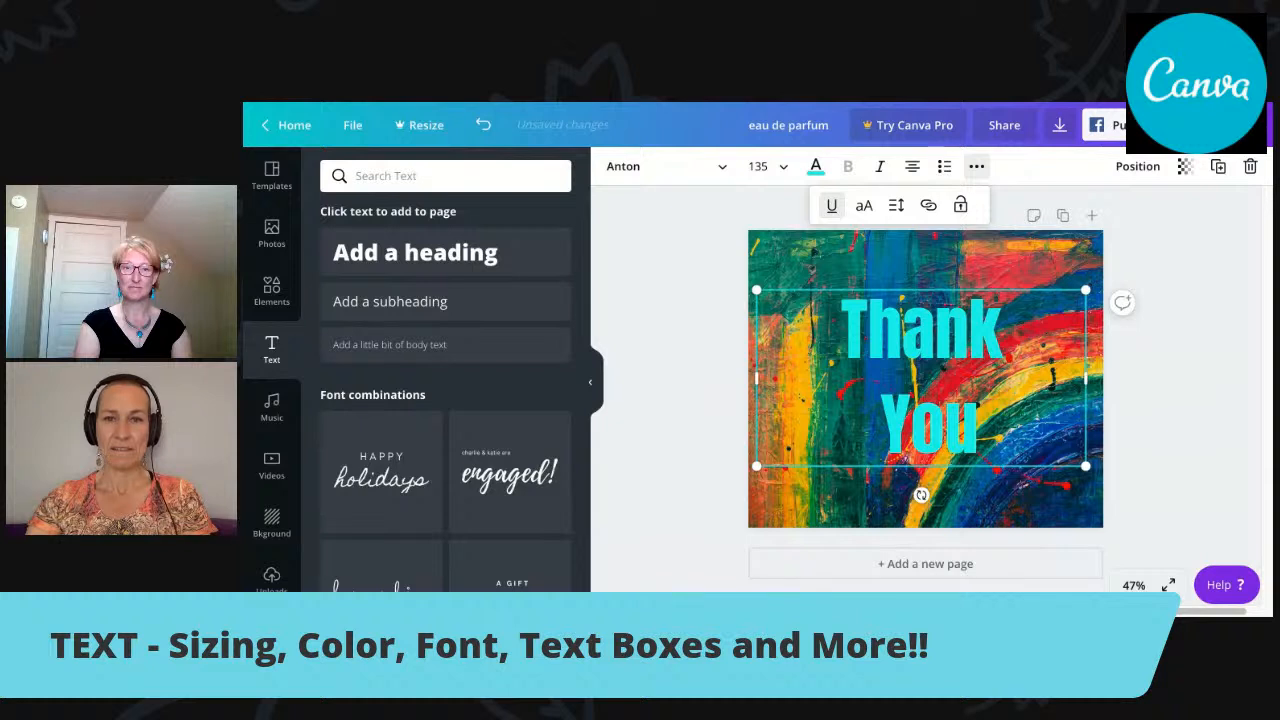
pyautogui.click(831, 206)
pyautogui.click(831, 206)
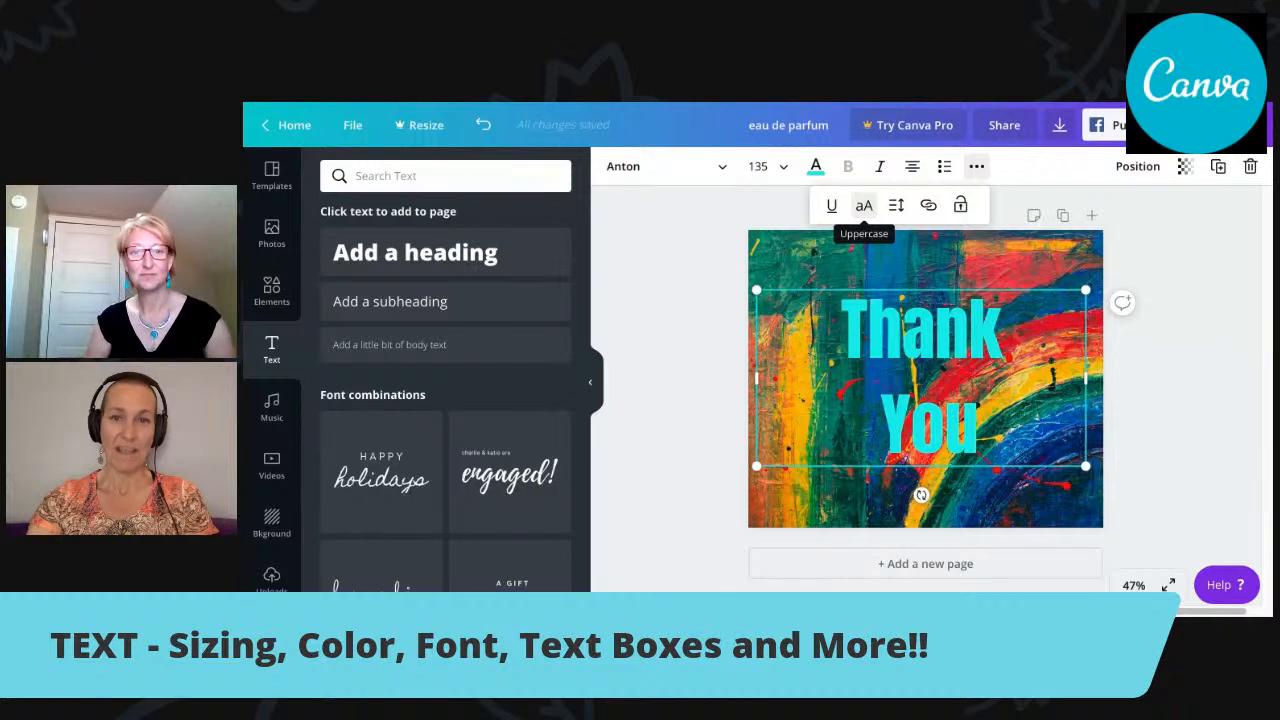
# Compare the "Thank You" text in uppercase and normal case, and leave it in uppercase.
pyautogui.click(864, 205)
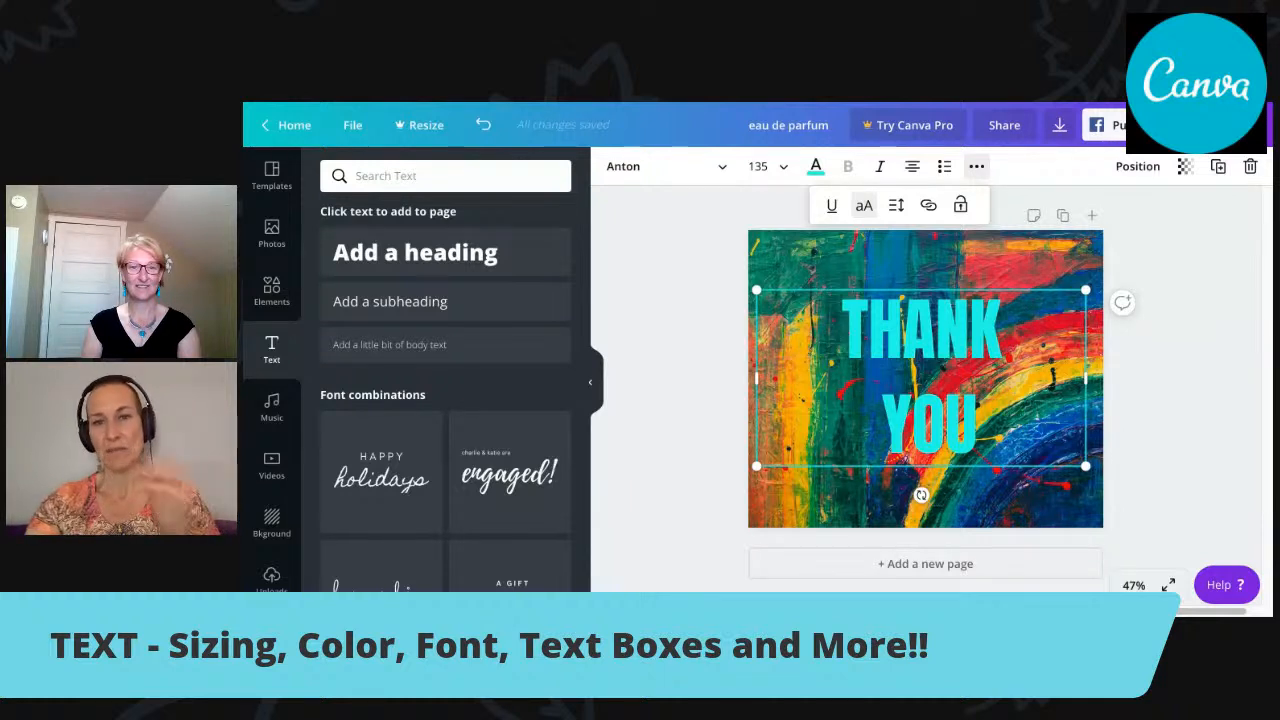
pyautogui.click(864, 205)
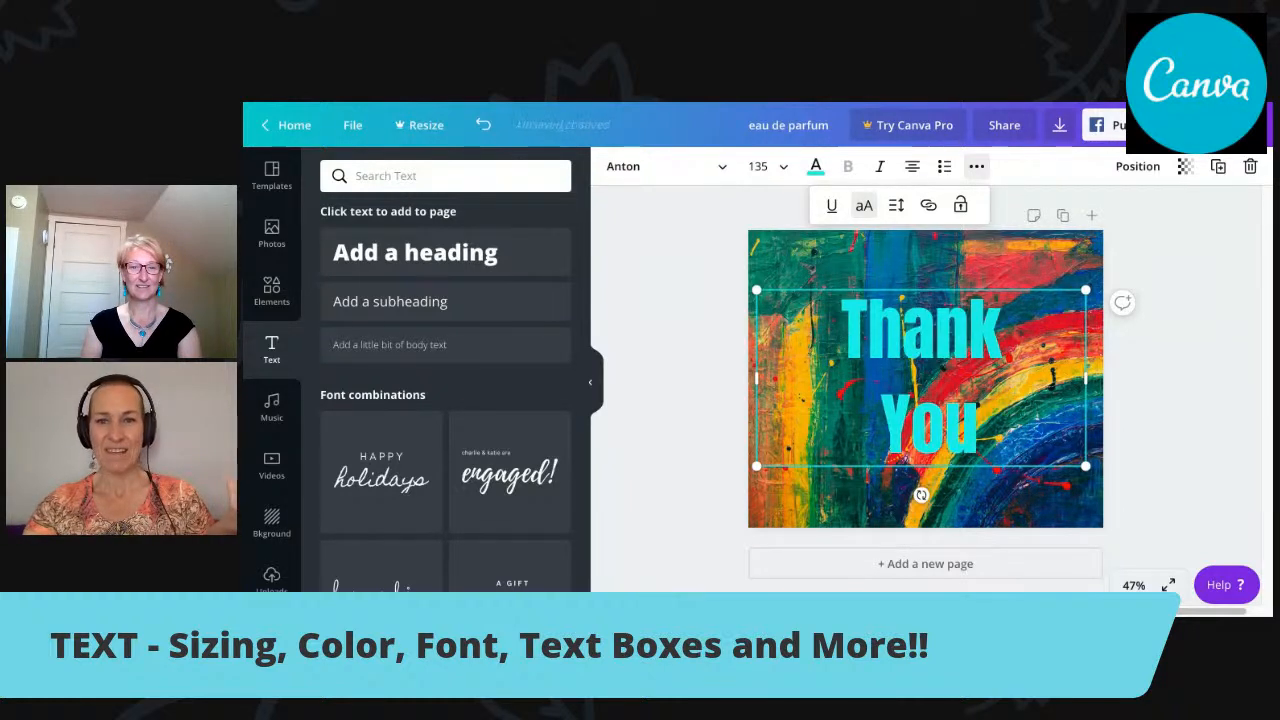
pyautogui.click(864, 205)
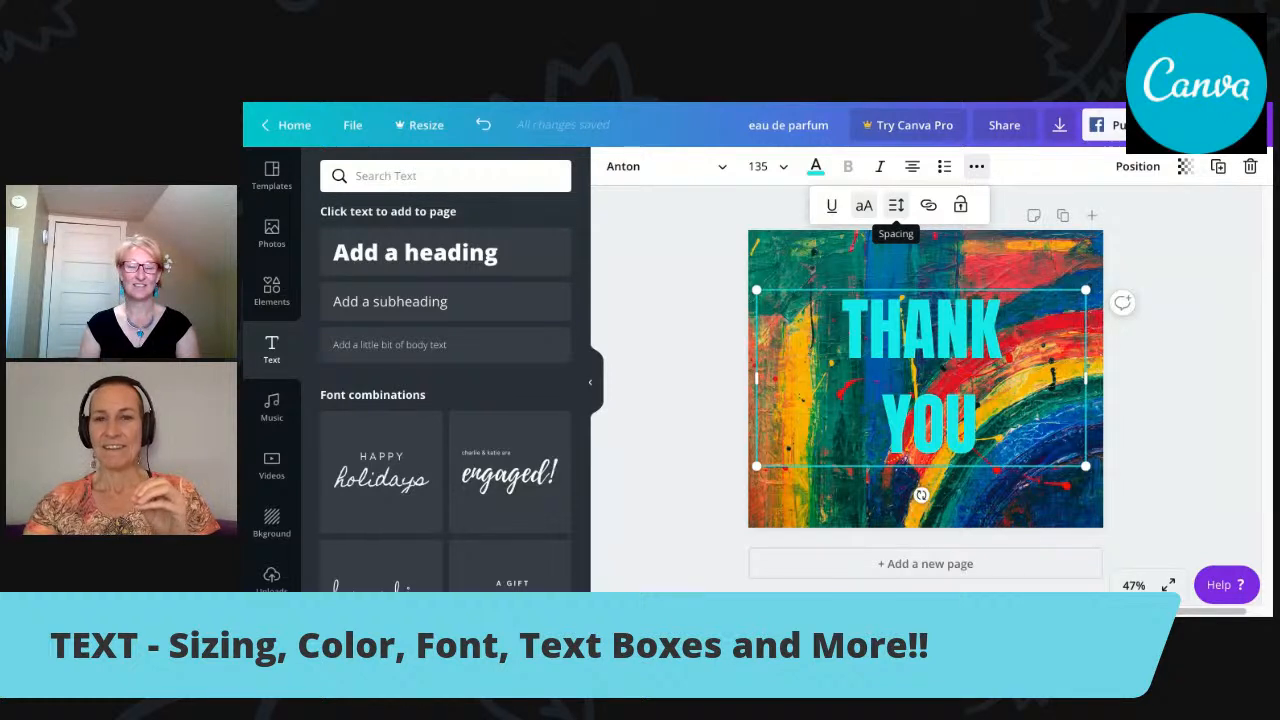
# Move the text box down to the bottom edge of the page, clear of the spacing settings.
pyautogui.click(896, 205)
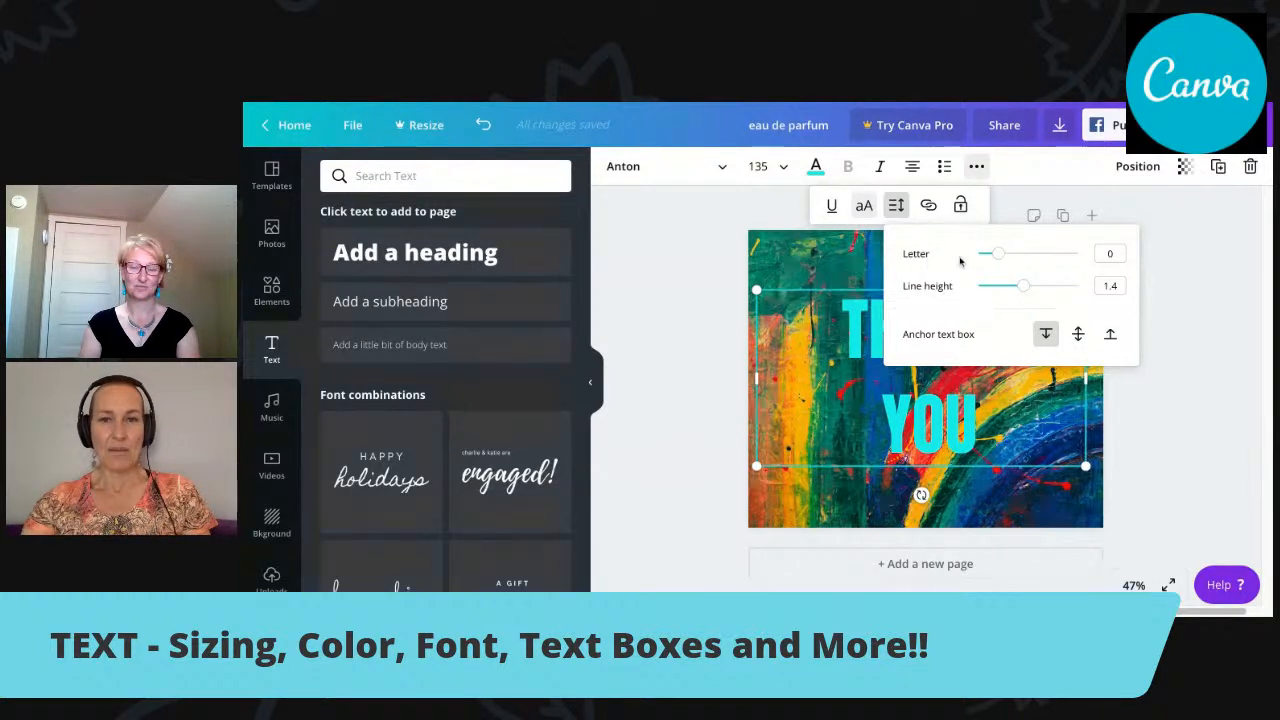
pyautogui.click(1022, 465)
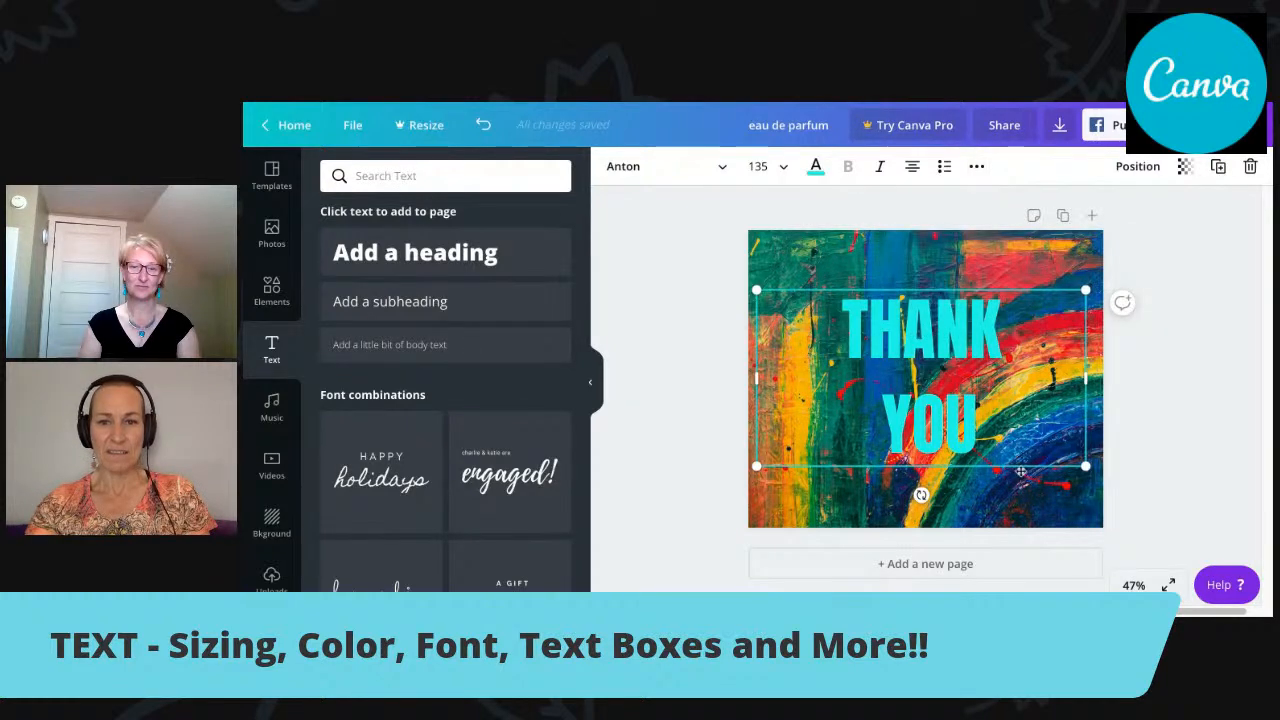
pyautogui.moveTo(1017, 458); pyautogui.dragTo(1008, 515)
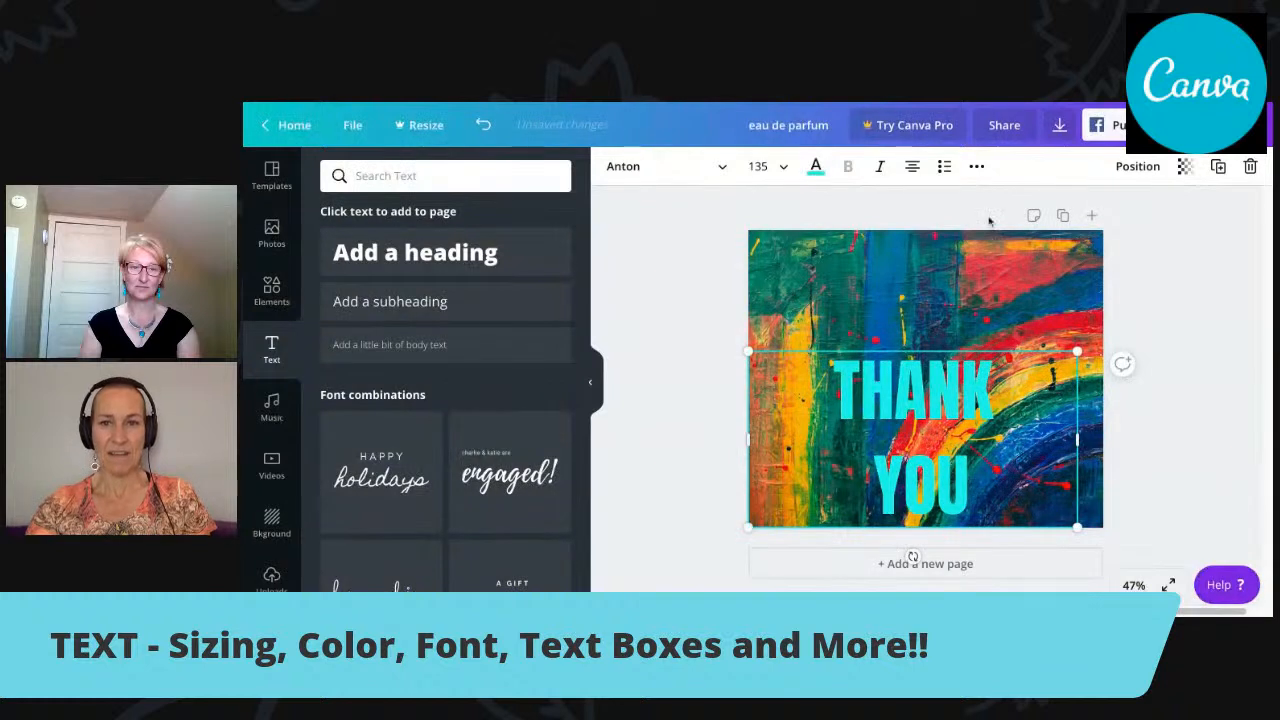
# Try a letter spacing of -8 on the "THANK YOU" text and close the spacing settings.
pyautogui.click(975, 168)
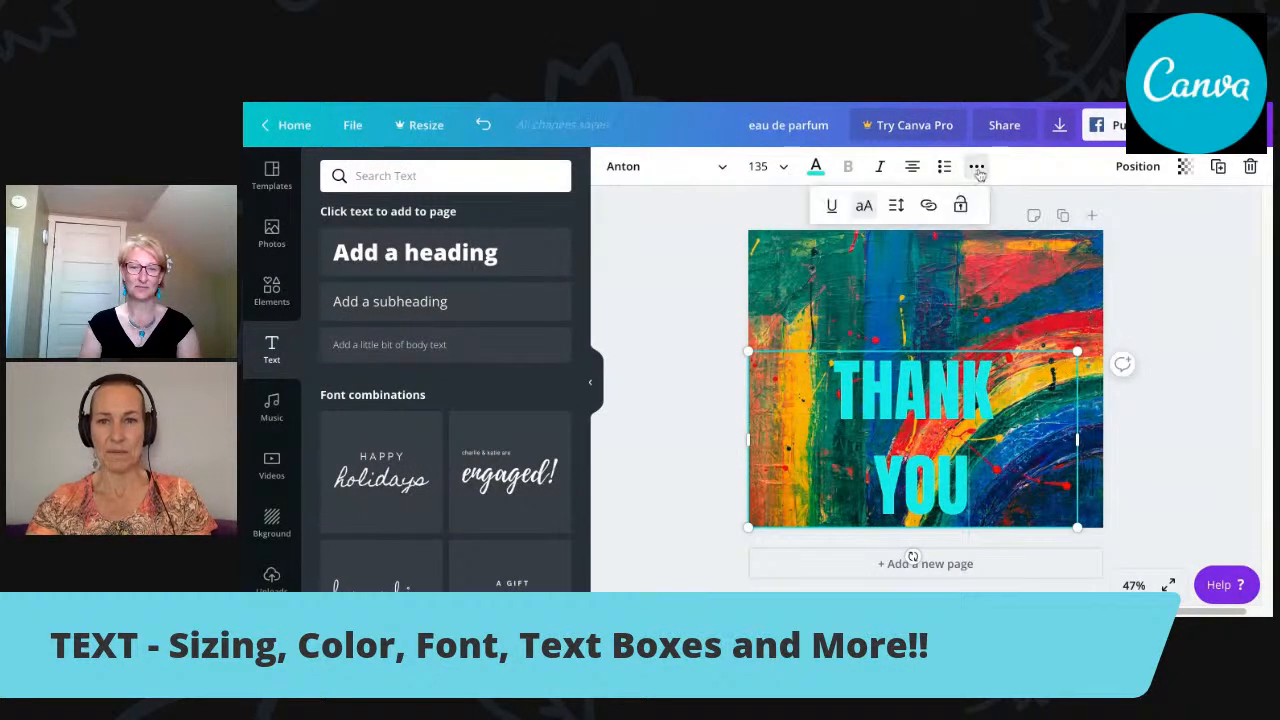
pyautogui.click(896, 206)
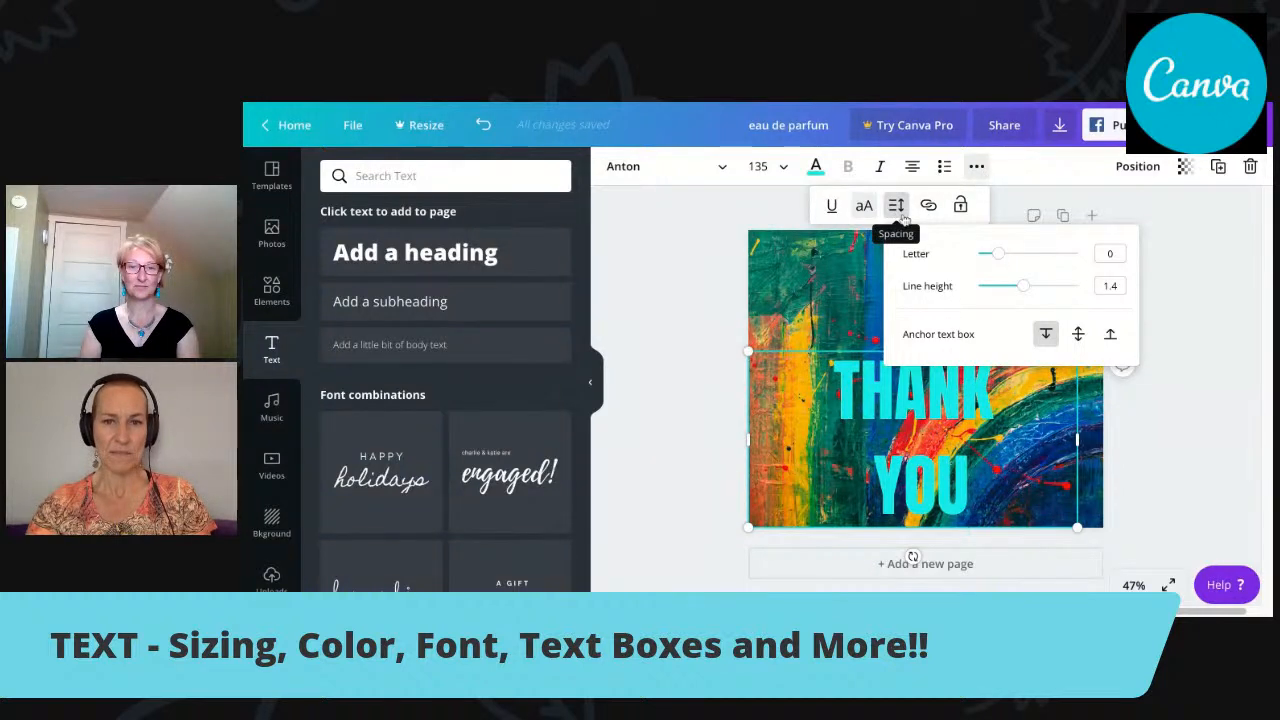
pyautogui.click(999, 255)
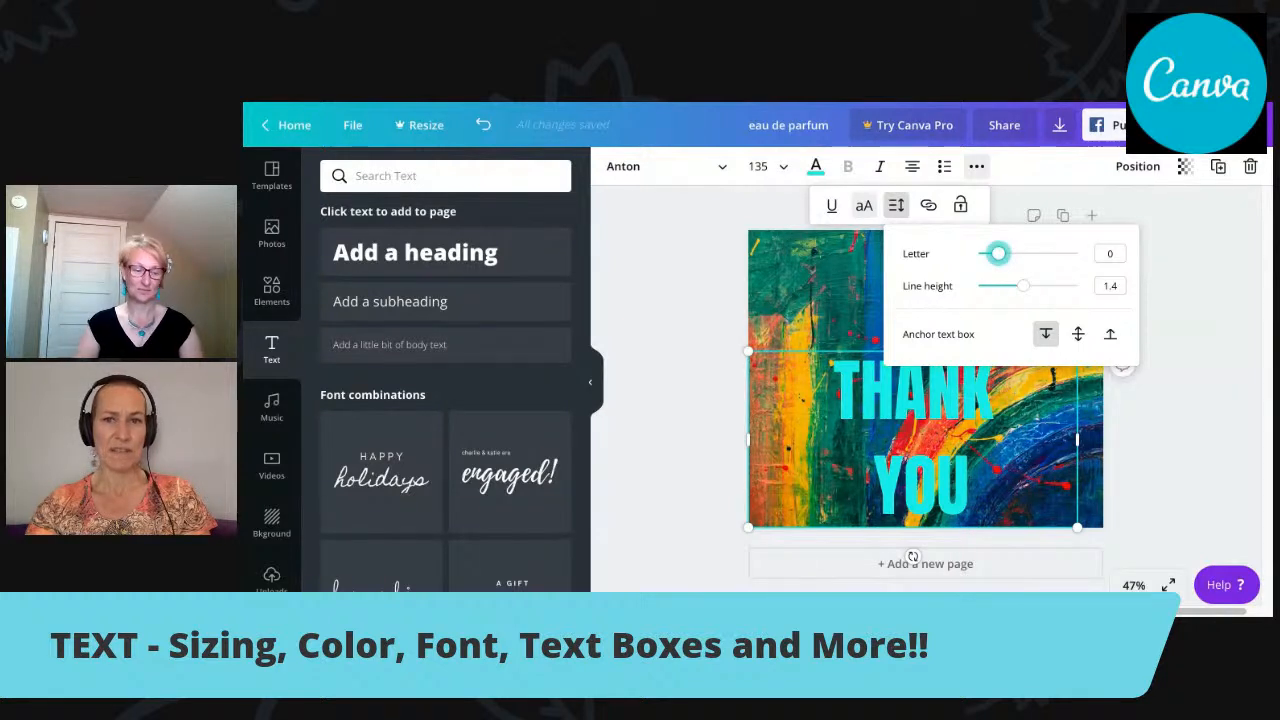
pyautogui.moveTo(998, 253)
pyautogui.mouseDown()
pyautogui.moveTo(1053, 253)
pyautogui.moveTo(978, 253)
pyautogui.moveTo(997, 253)
pyautogui.mouseUp()
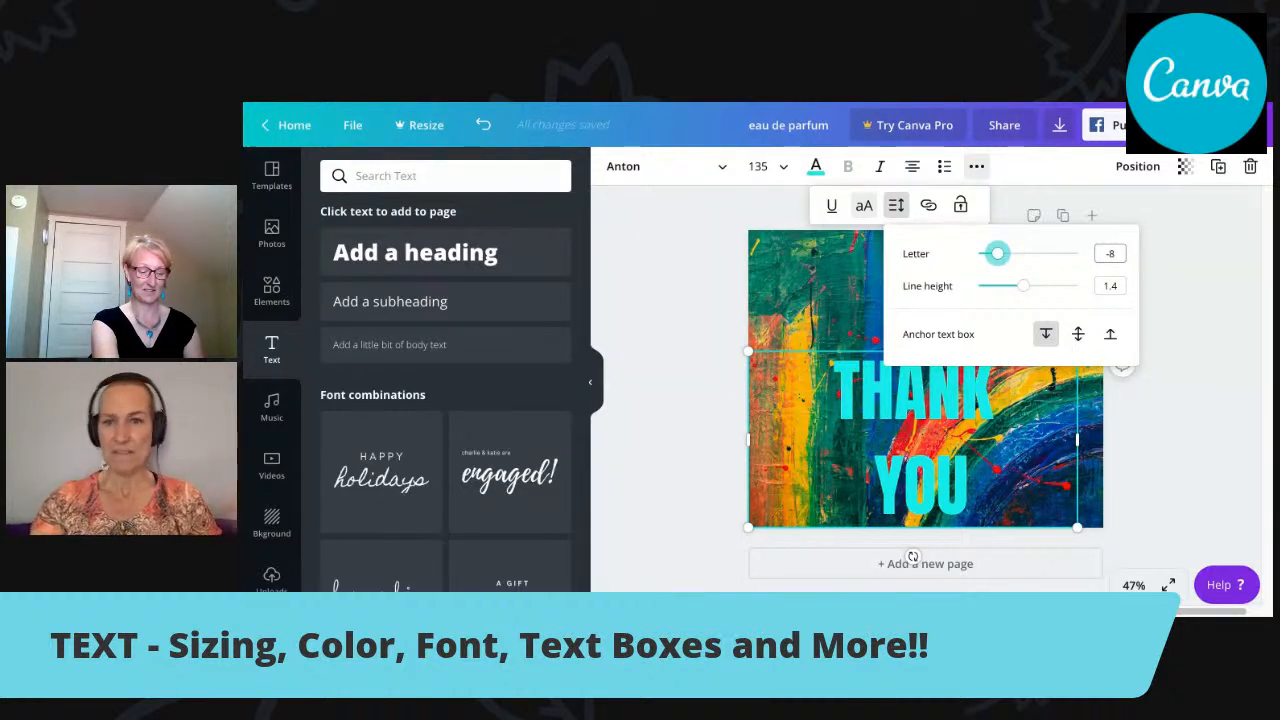
pyautogui.click(1004, 469)
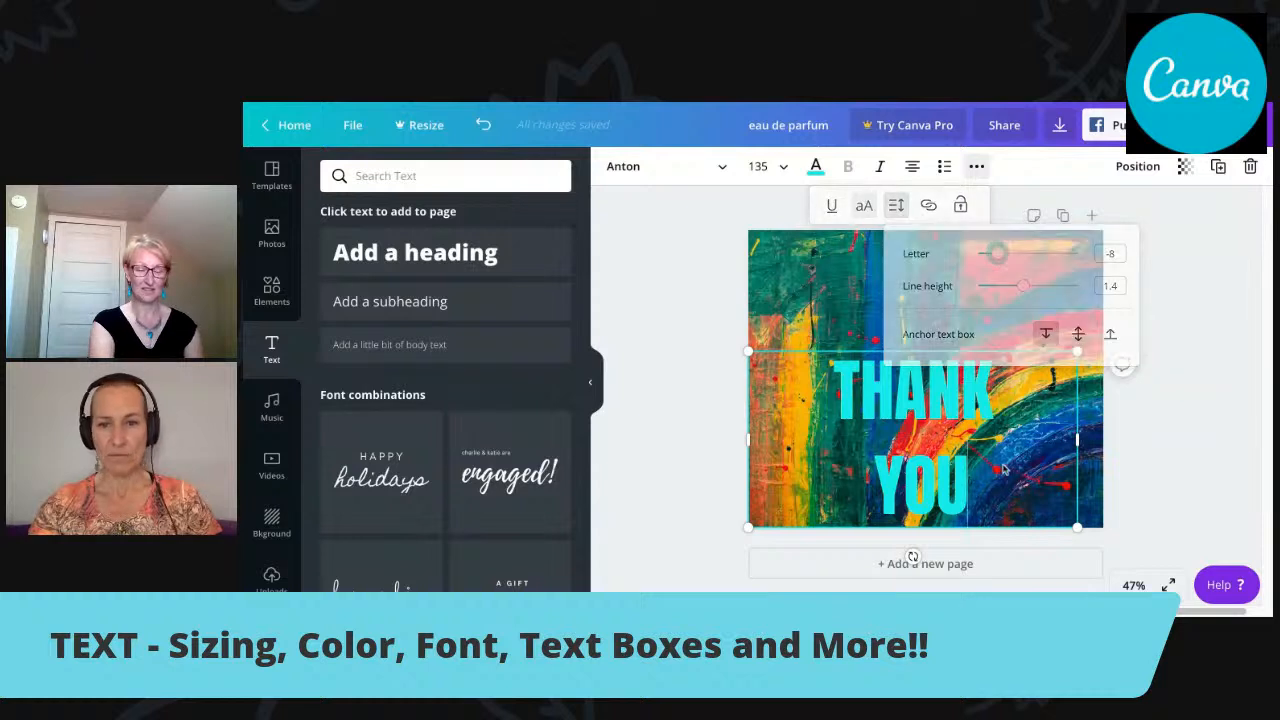
# Select both lines of the "THANK YOU" text and widen the letter spacing to 309.
pyautogui.moveTo(1004, 469); pyautogui.dragTo(834, 390)
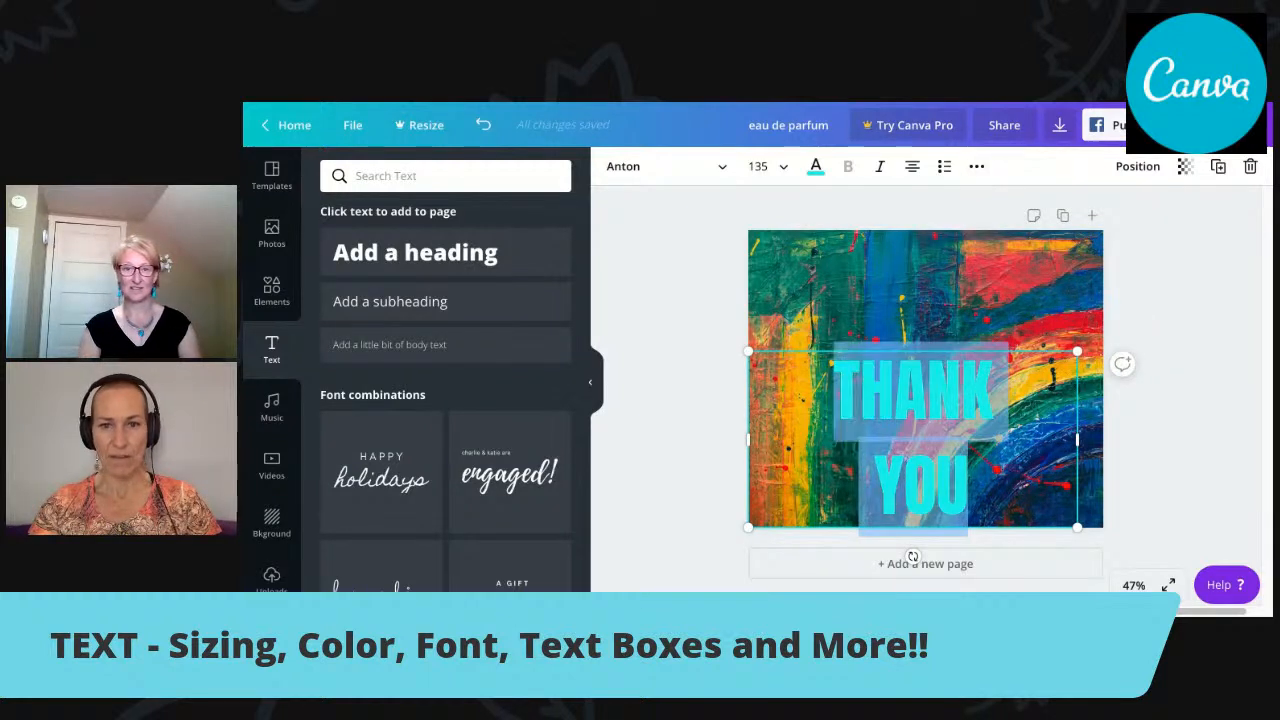
pyautogui.click(974, 168)
pyautogui.click(928, 205)
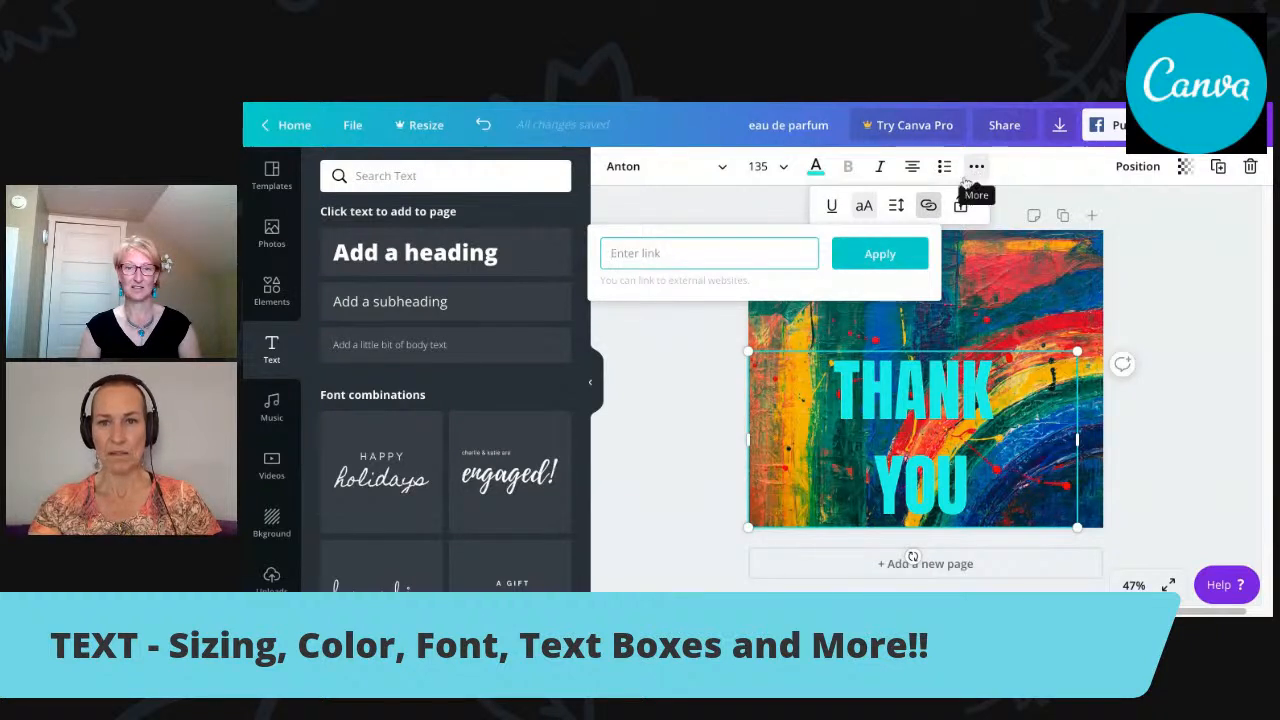
pyautogui.click(896, 205)
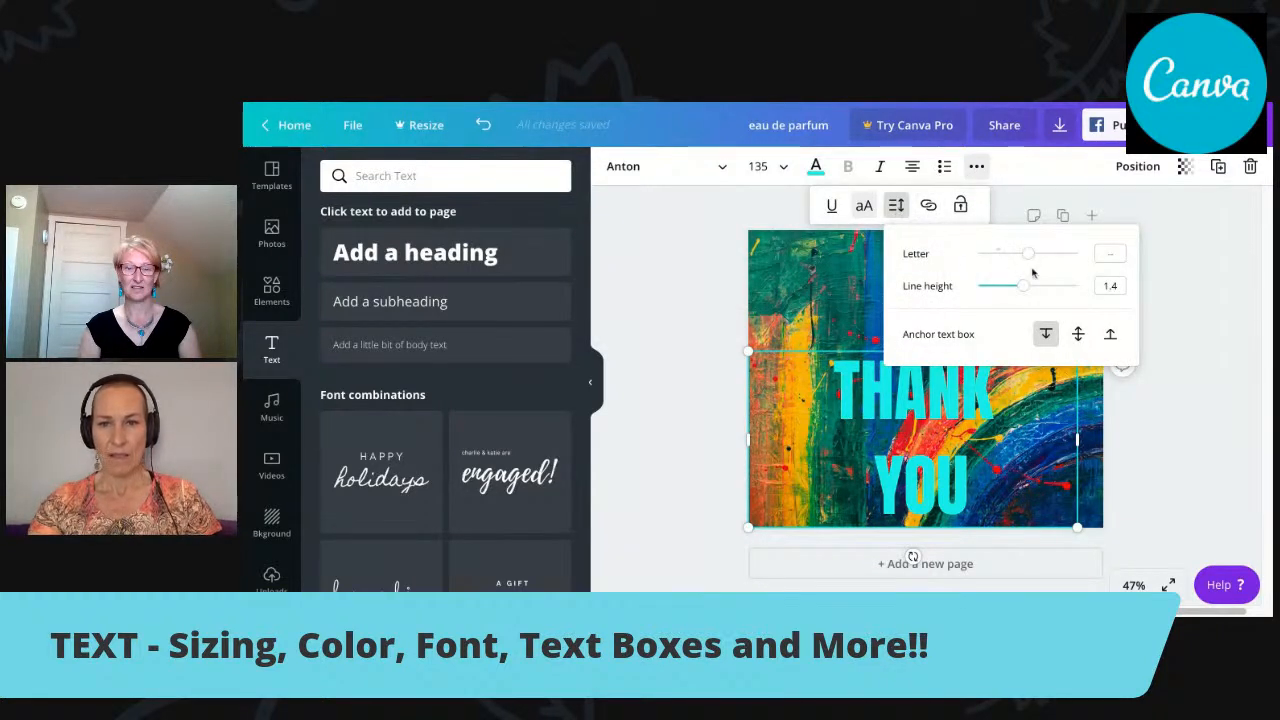
pyautogui.moveTo(1029, 254)
pyautogui.mouseDown()
pyautogui.moveTo(1000, 255)
pyautogui.moveTo(1030, 254)
pyautogui.mouseUp()
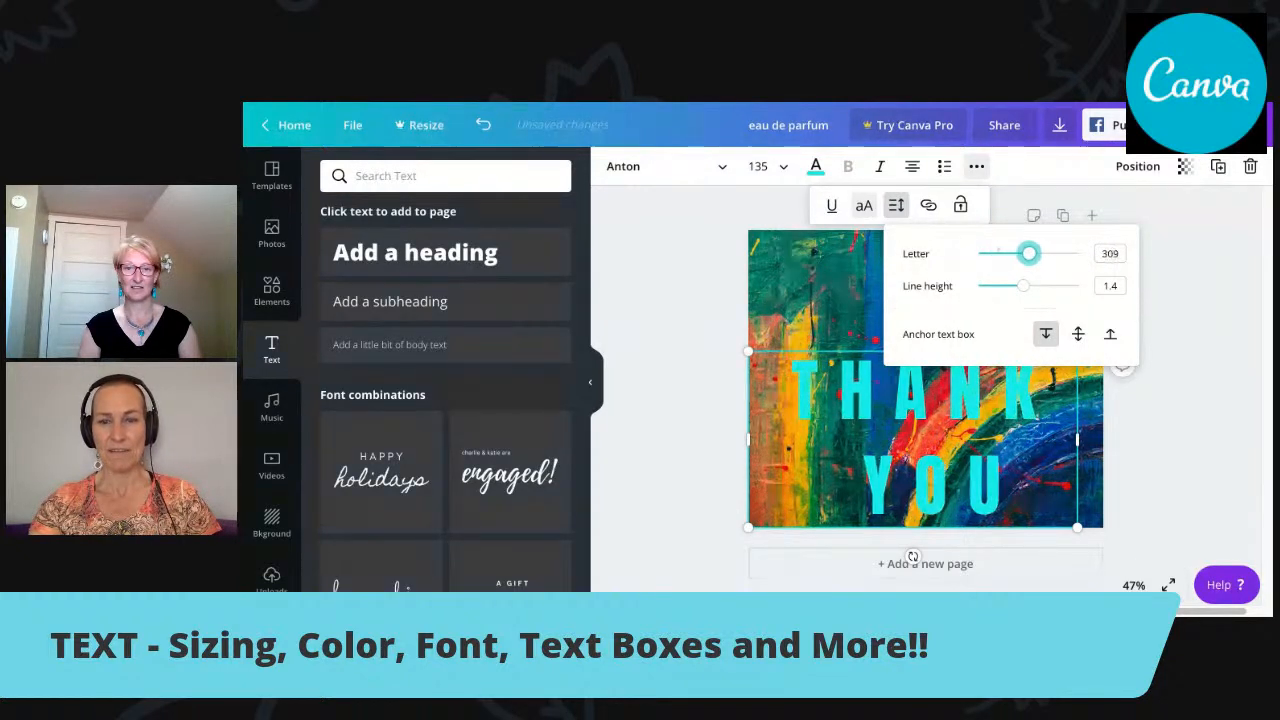
# Raise the line height of the text to 1.98 and move the text box back up to the middle of the page.
pyautogui.click(1025, 289)
pyautogui.moveTo(1025, 289)
pyautogui.mouseDown()
pyautogui.moveTo(1003, 287)
pyautogui.moveTo(1056, 286)
pyautogui.moveTo(1027, 286)
pyautogui.mouseUp()
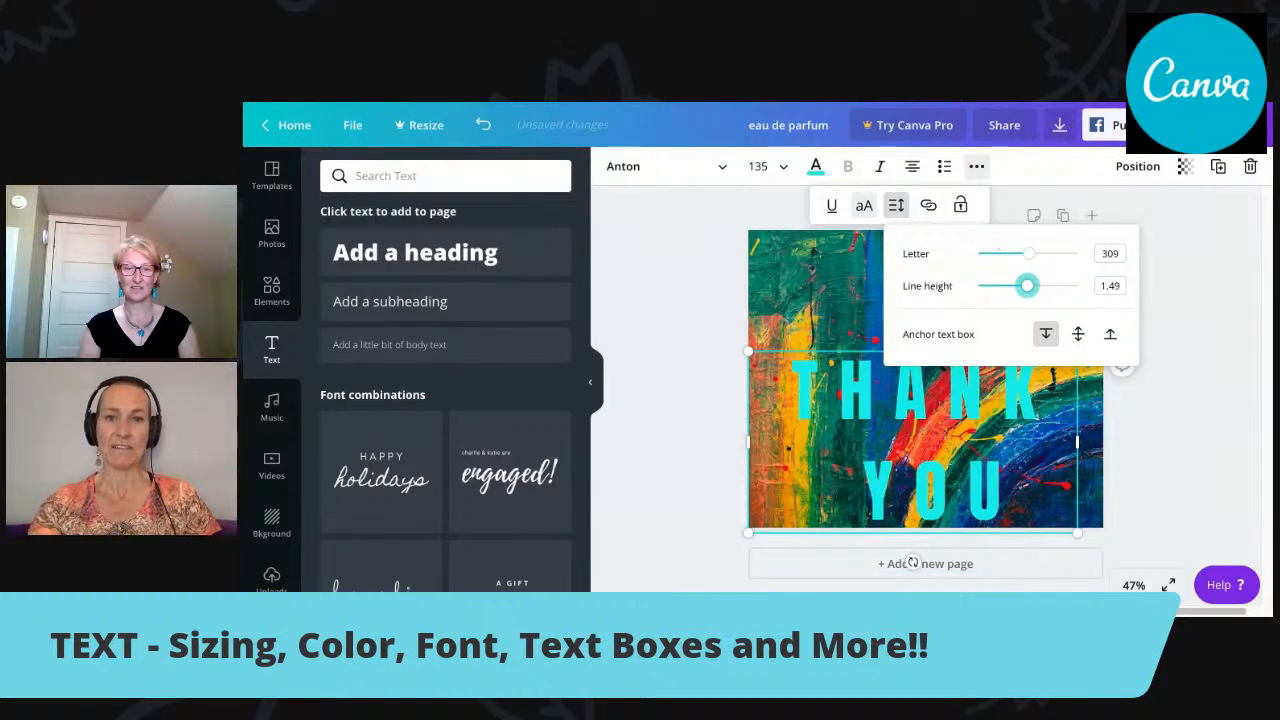
pyautogui.moveTo(842, 412); pyautogui.dragTo(849, 359)
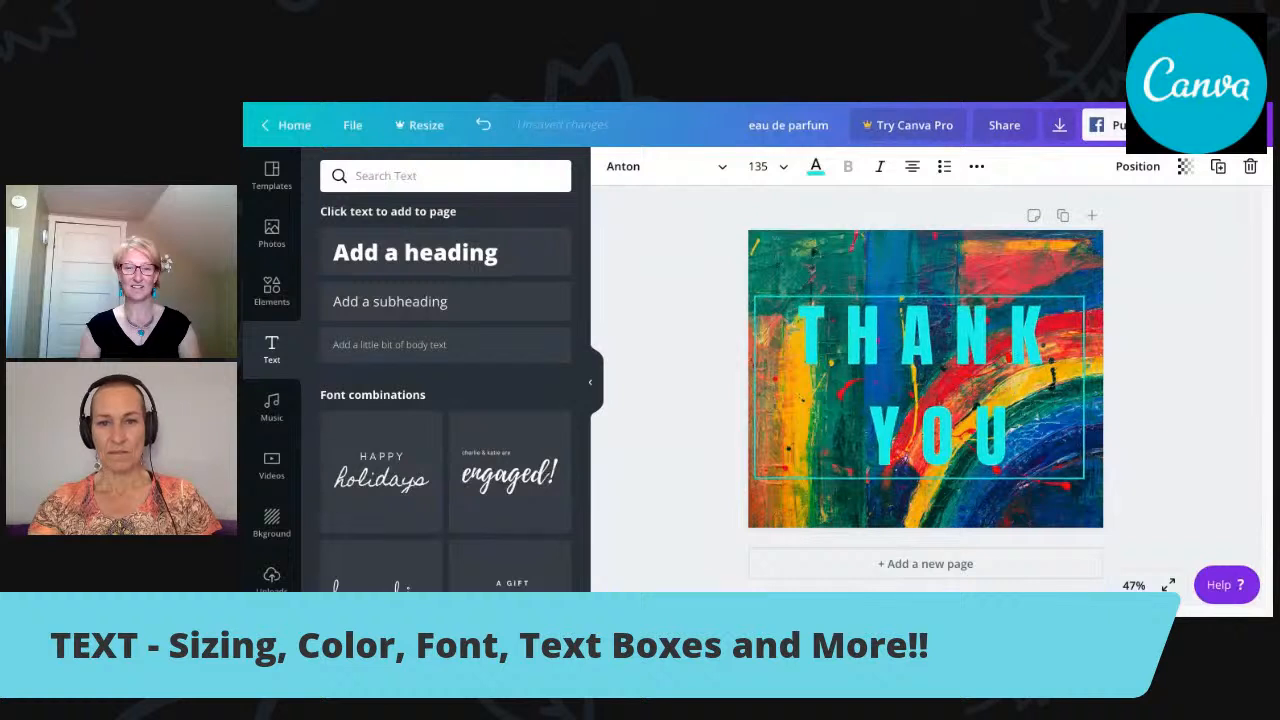
pyautogui.click(976, 166)
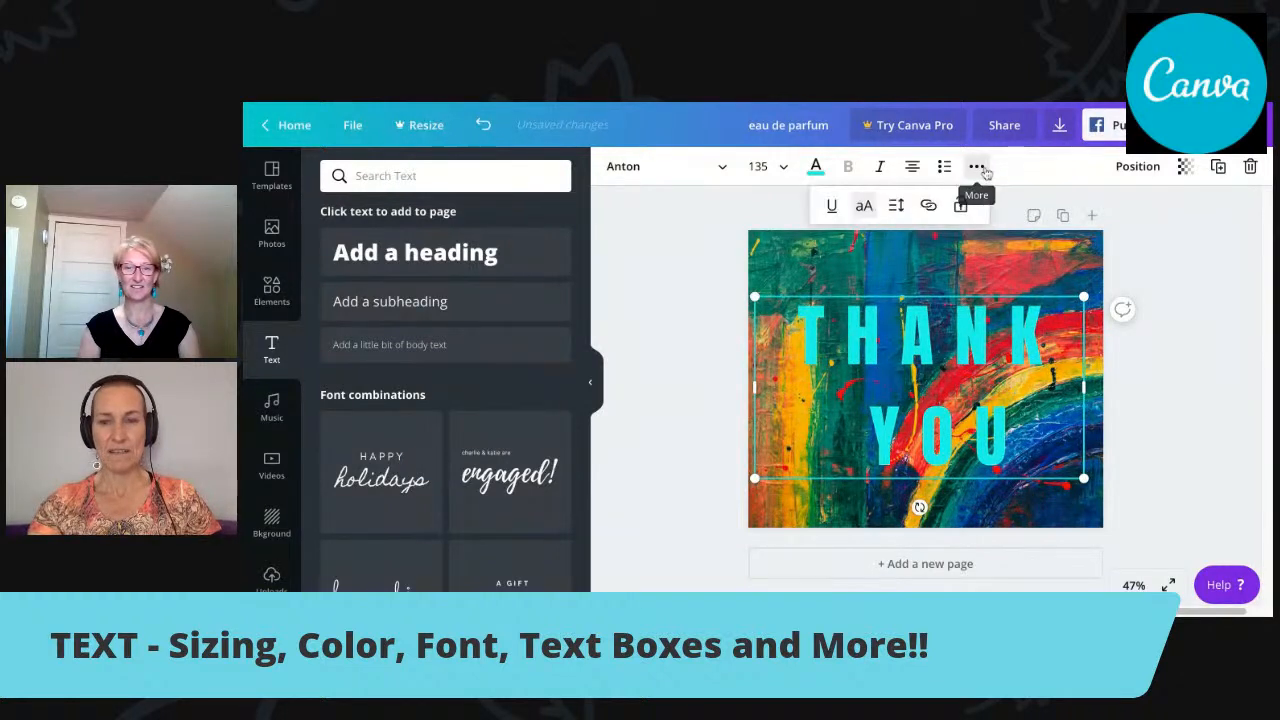
pyautogui.click(895, 205)
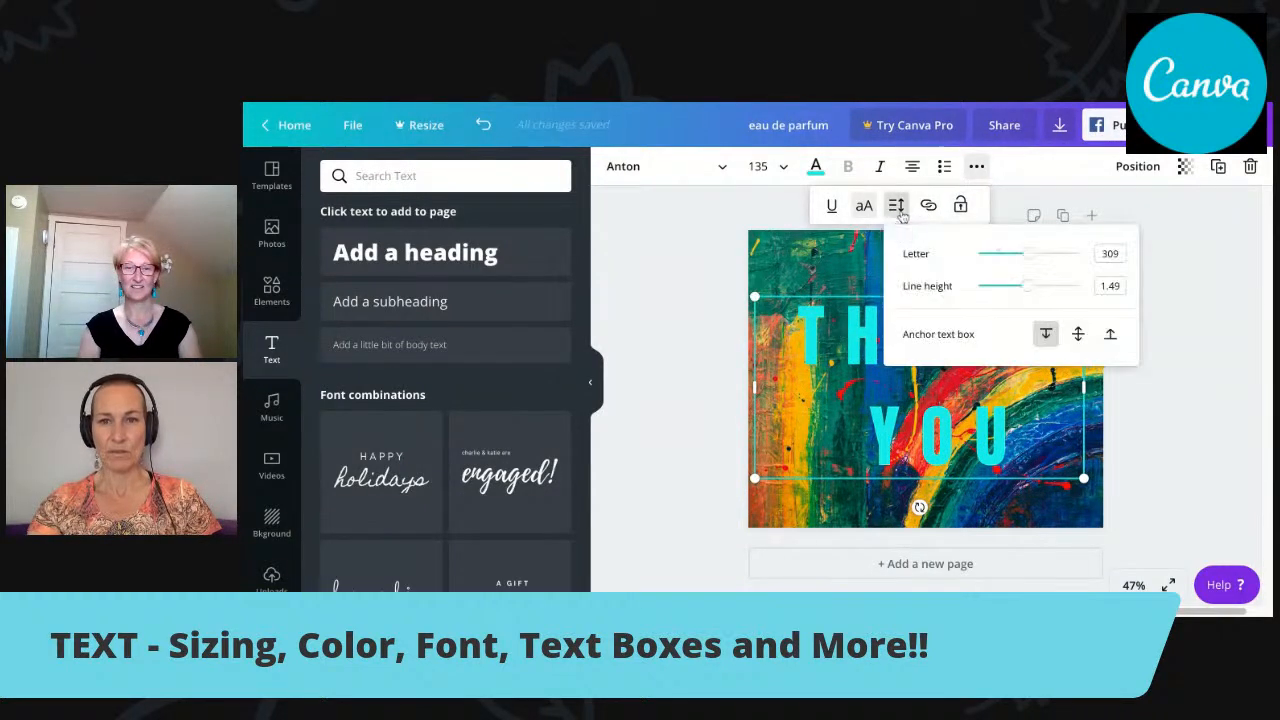
pyautogui.moveTo(1028, 287); pyautogui.dragTo(1052, 287)
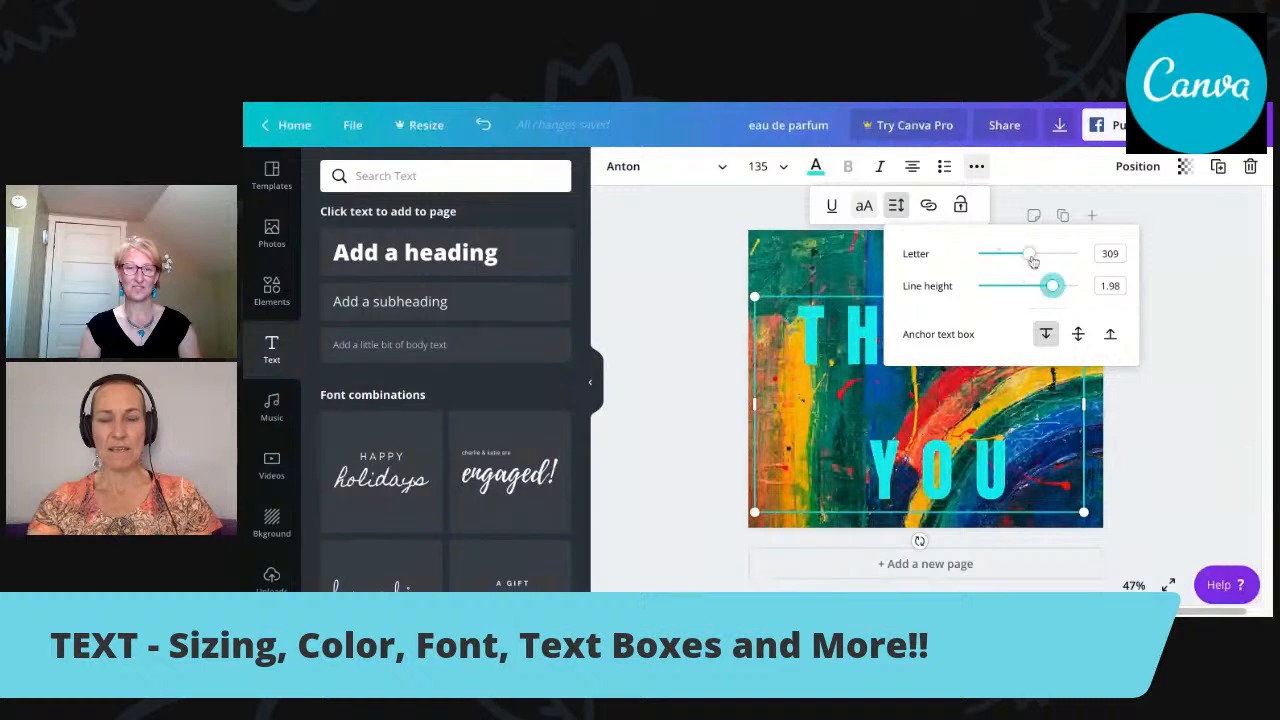
# Try narrowing the text box to a width of about 523, and widen it back so each word fits on one line.
pyautogui.moveTo(1085, 412)
pyautogui.mouseDown()
pyautogui.moveTo(1094, 420)
pyautogui.moveTo(1083, 401)
pyautogui.mouseUp()
pyautogui.moveTo(1083, 401); pyautogui.dragTo(952, 410)
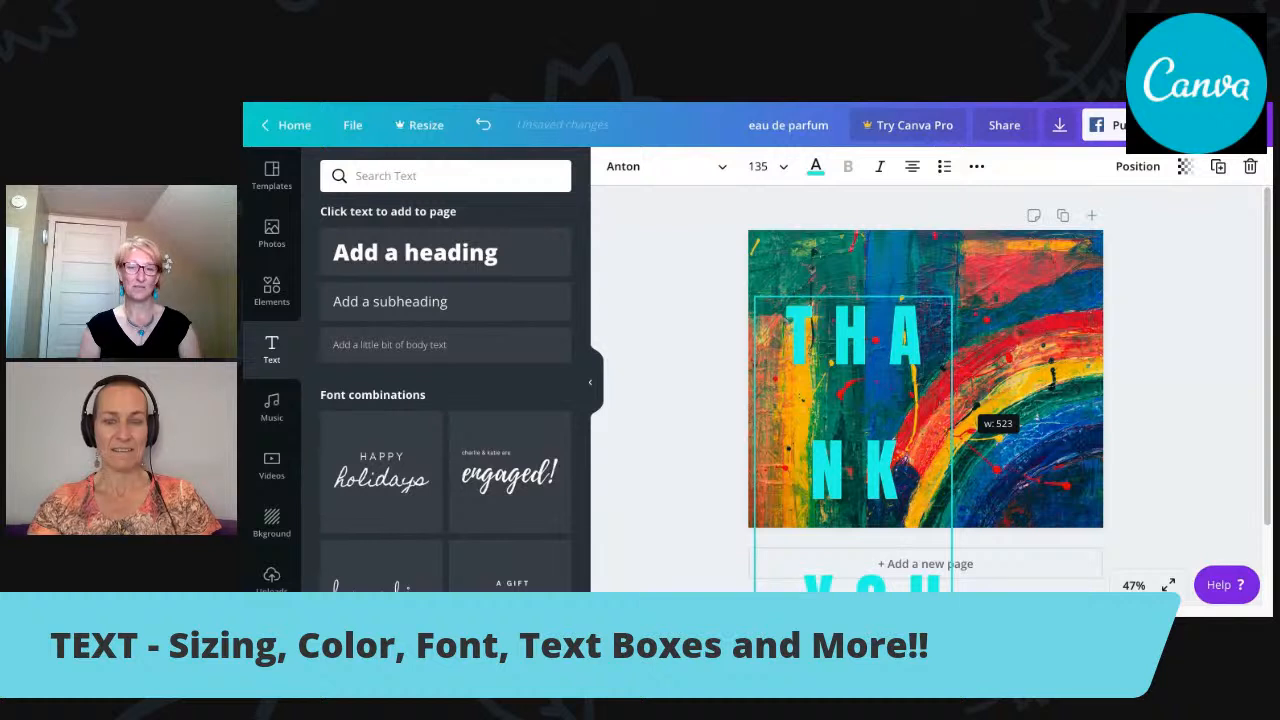
pyautogui.moveTo(952, 410); pyautogui.dragTo(952, 410)
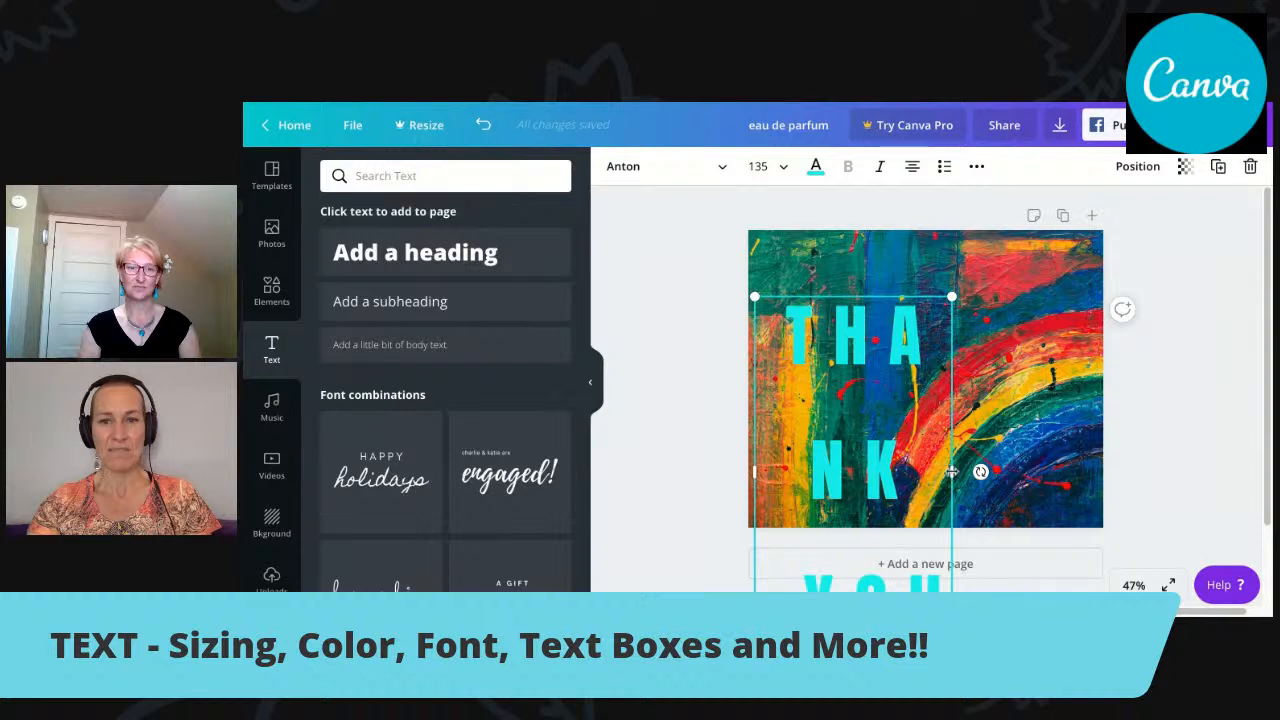
pyautogui.moveTo(952, 471); pyautogui.dragTo(1086, 471)
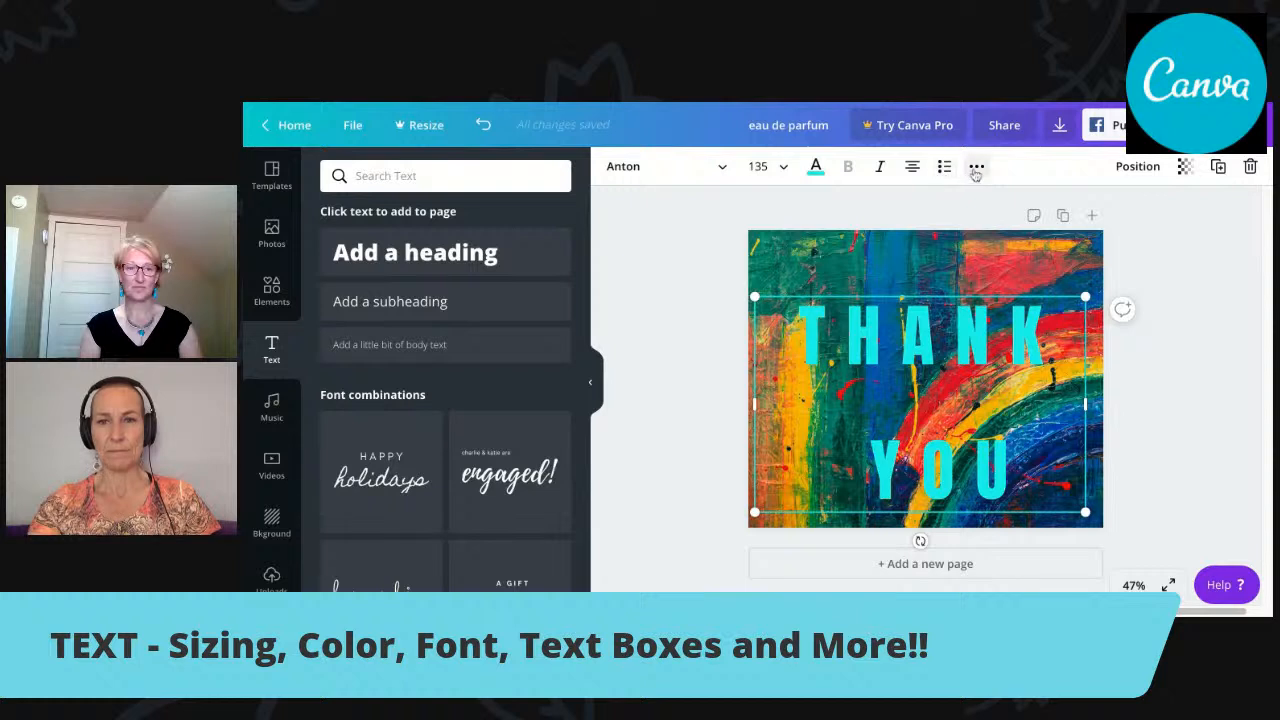
# Reduce the line height of the "THANK YOU" text to 1.21 and increase its letter spacing to 345.
pyautogui.click(975, 168)
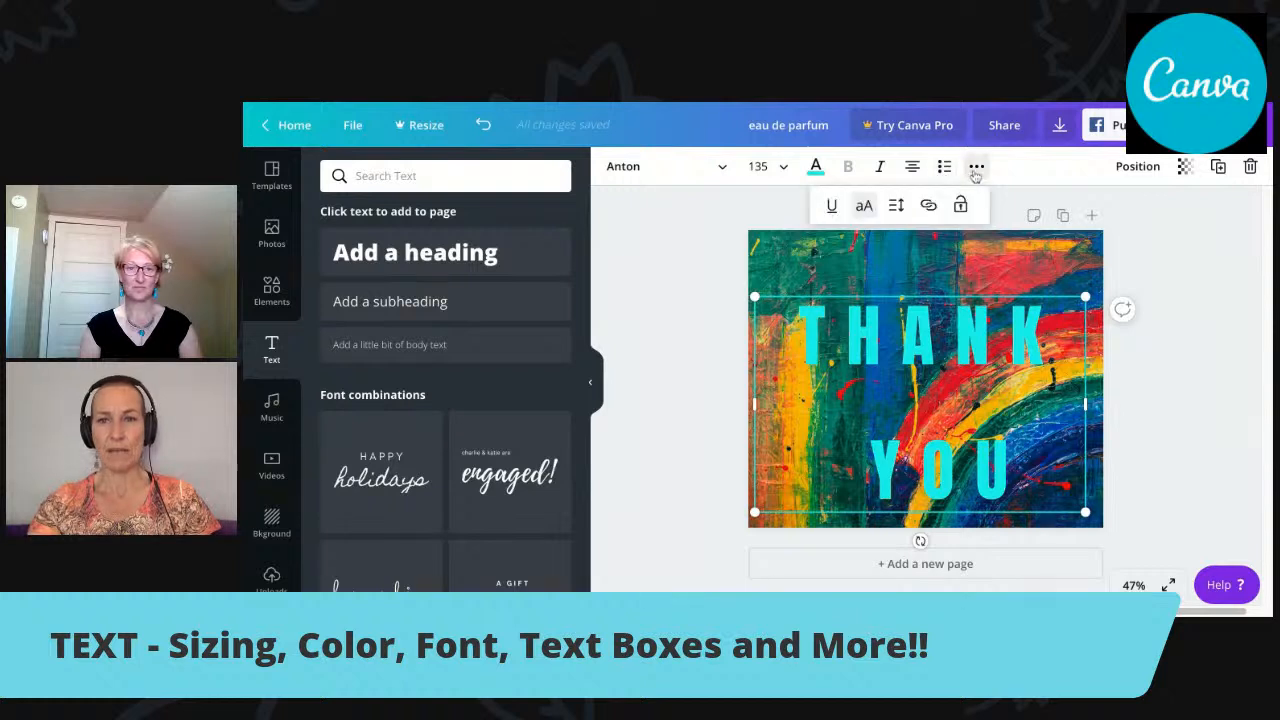
pyautogui.click(897, 205)
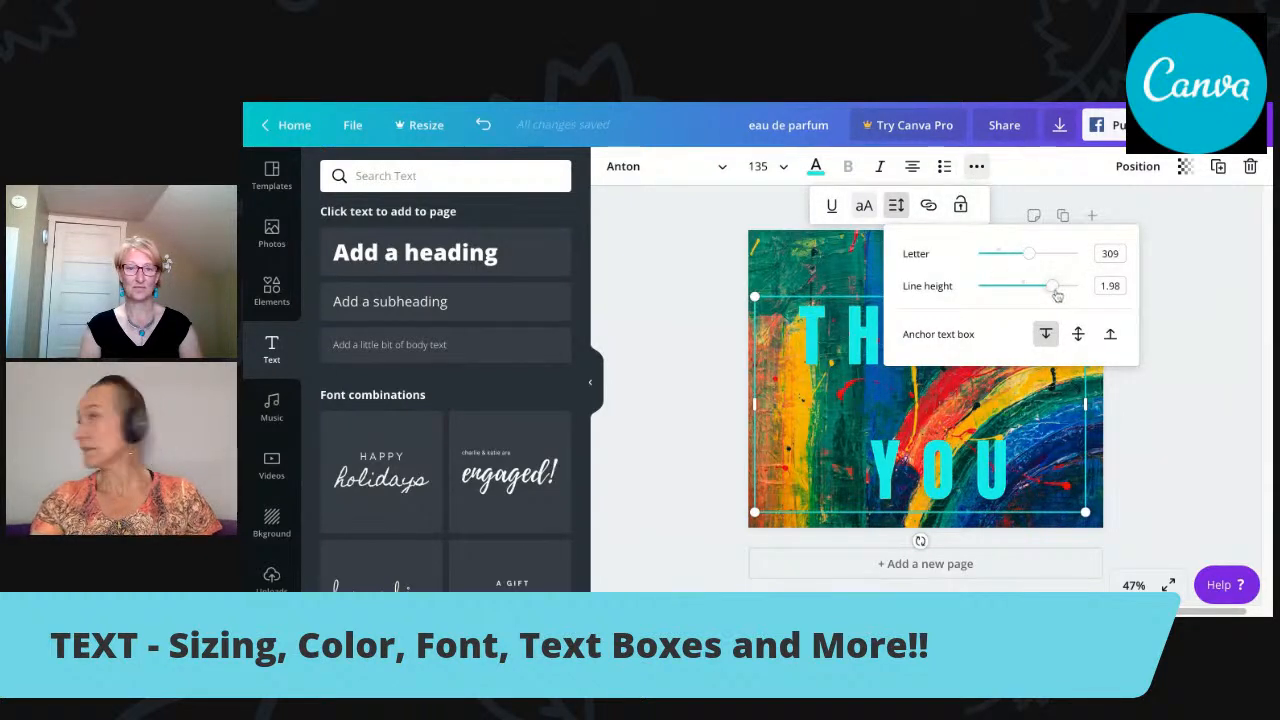
pyautogui.moveTo(1057, 294); pyautogui.dragTo(1032, 253)
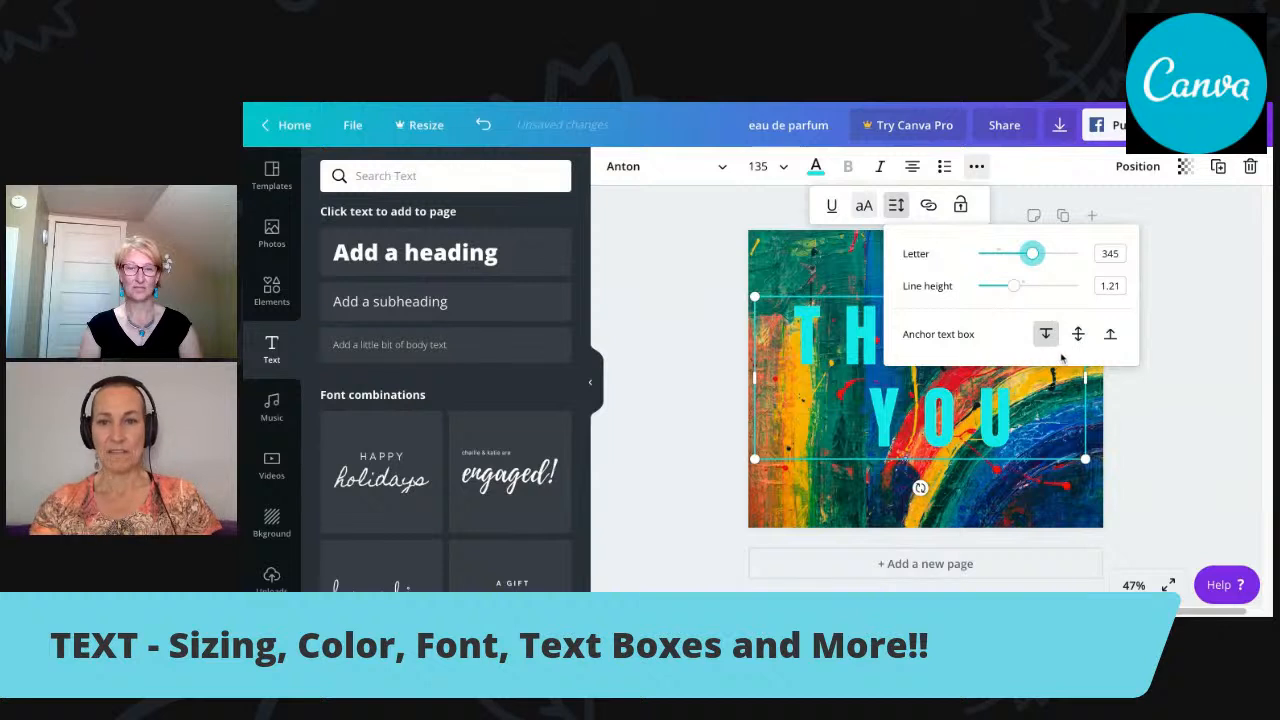
# Open the link settings of the "THANK YOU" text and close them without entering a link.
pyautogui.click(928, 206)
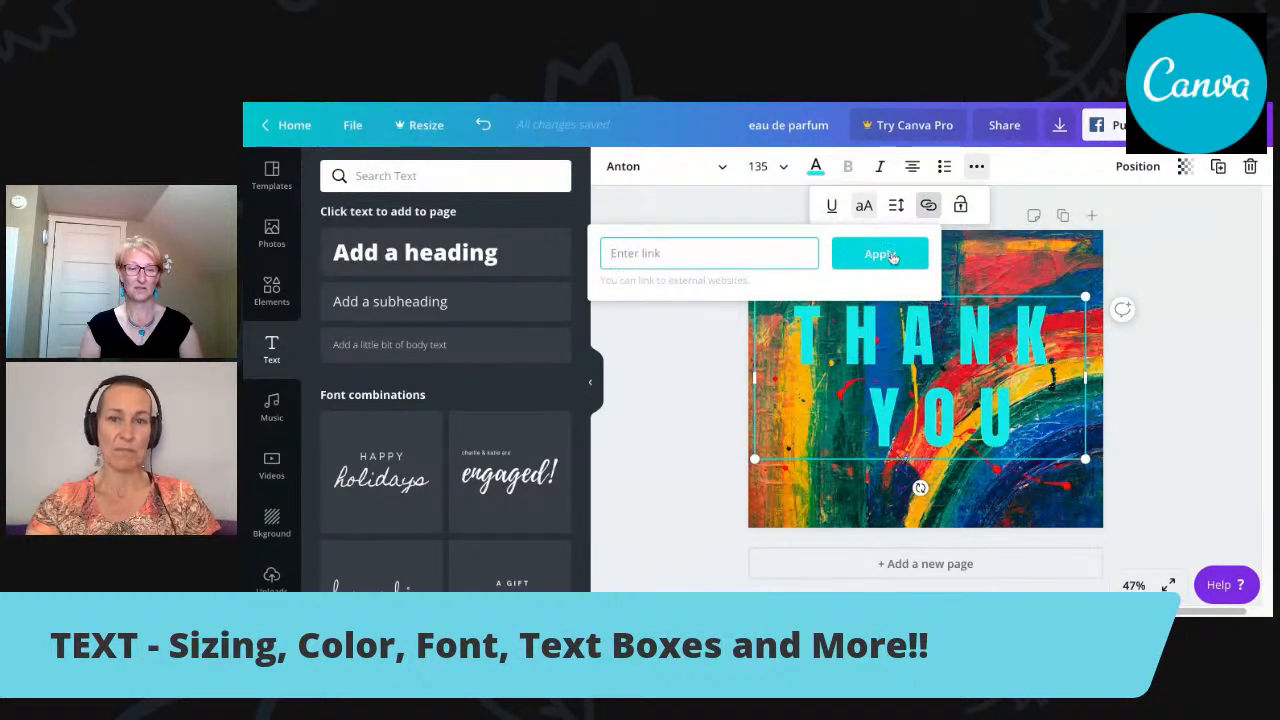
pyautogui.click(1222, 270)
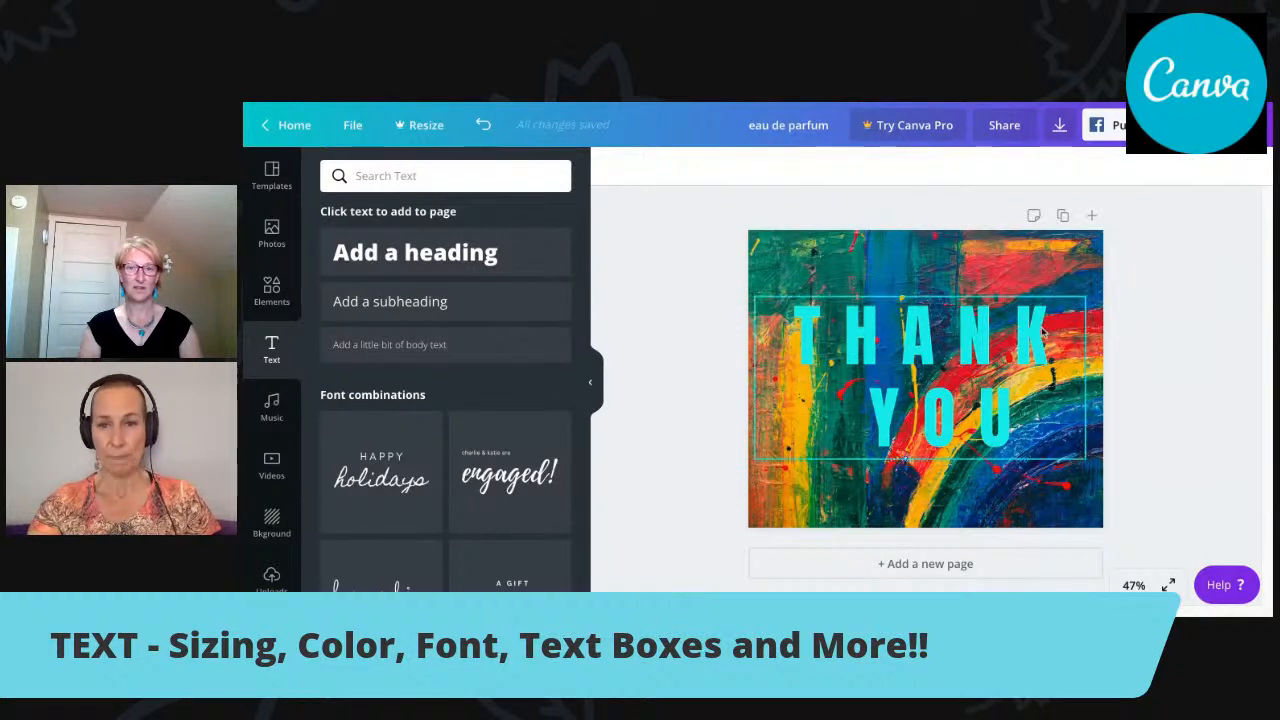
pyautogui.click(958, 258)
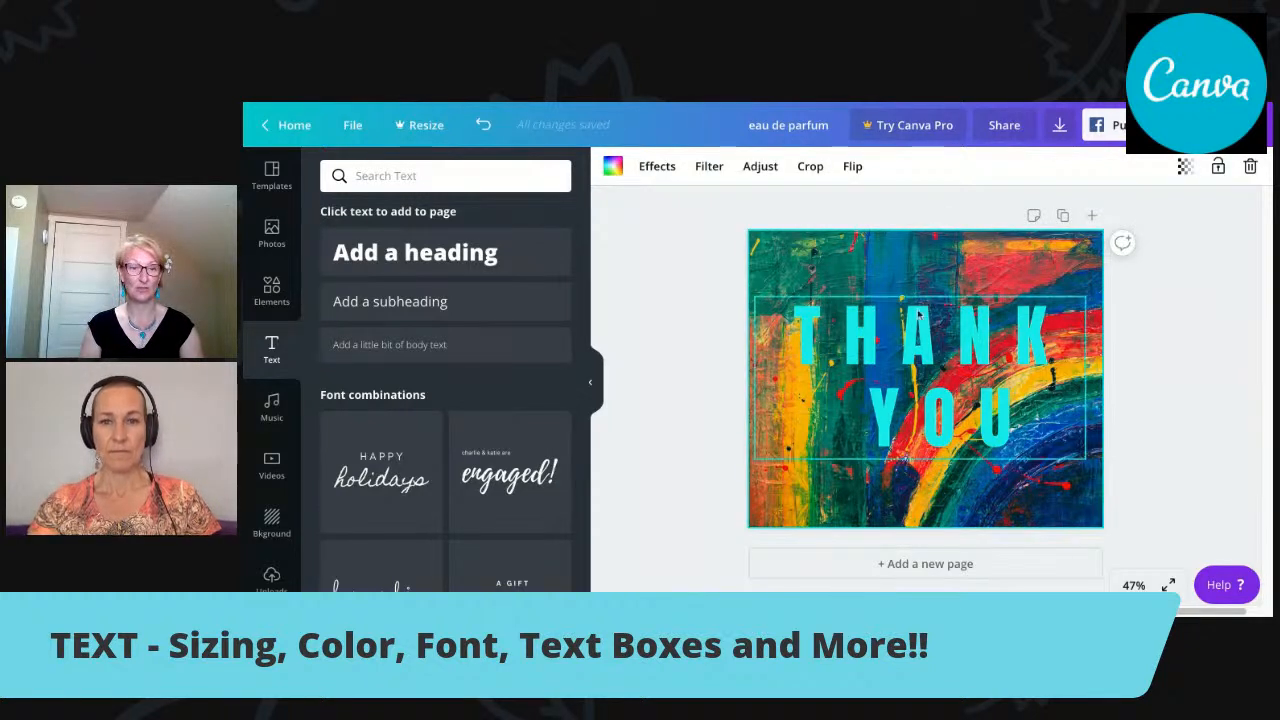
# Select the "THANK YOU" text box, lock it in place, and unlock it again.
pyautogui.click(930, 340)
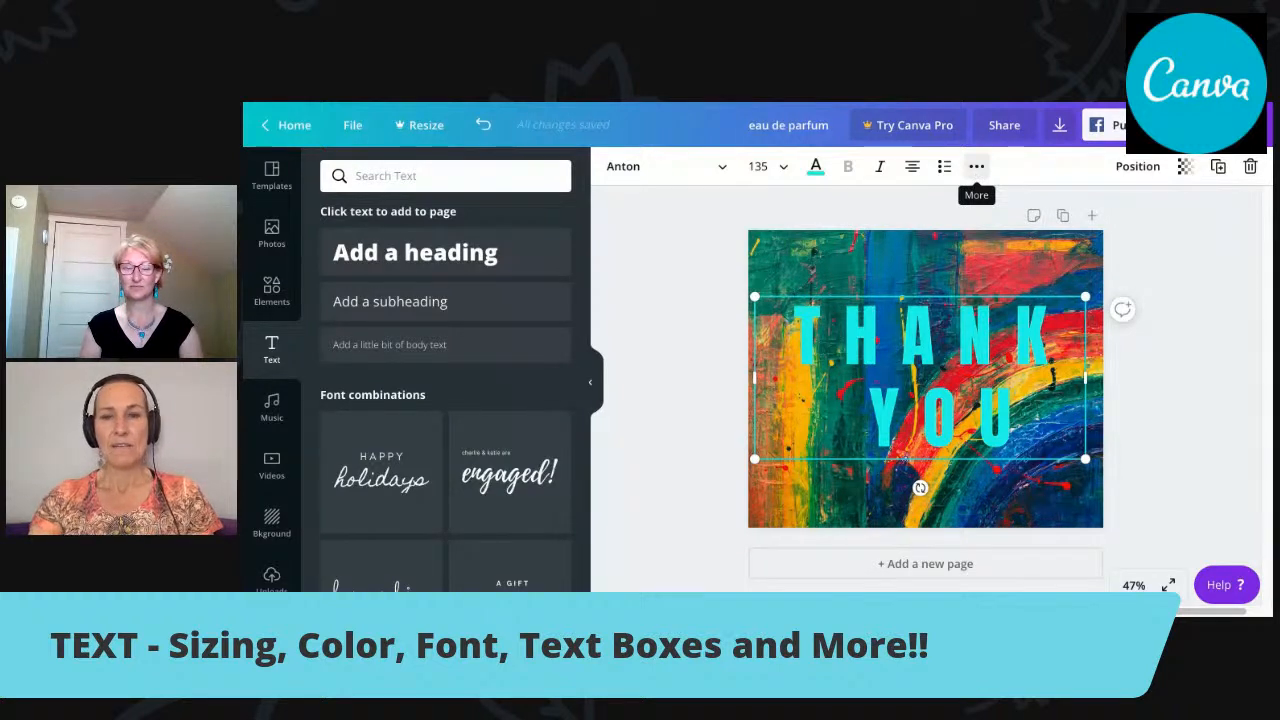
pyautogui.click(976, 166)
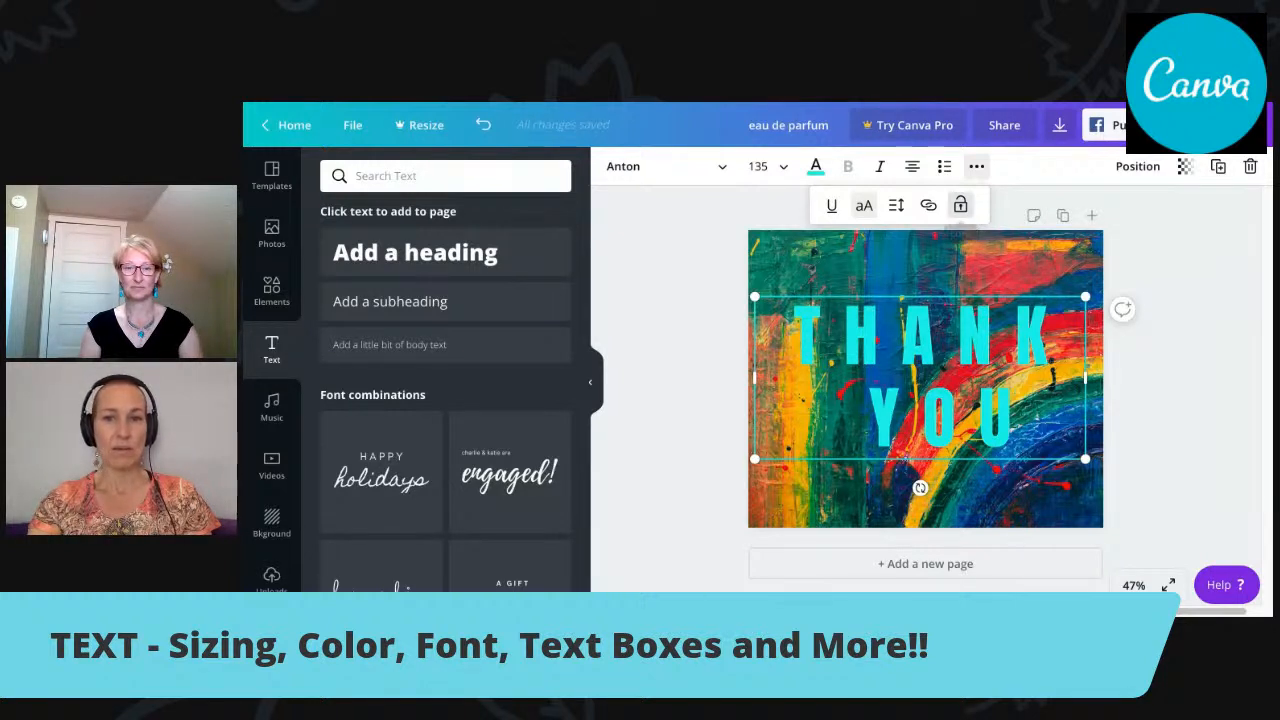
pyautogui.click(960, 205)
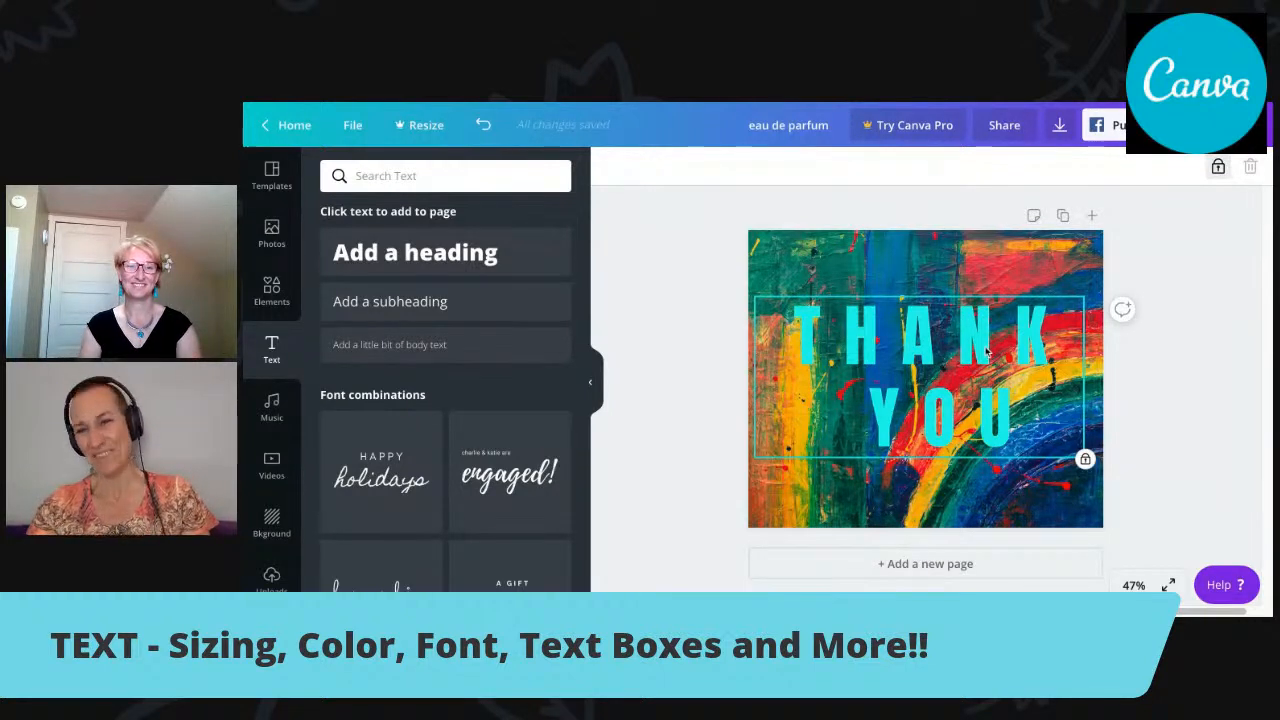
pyautogui.click(1218, 168)
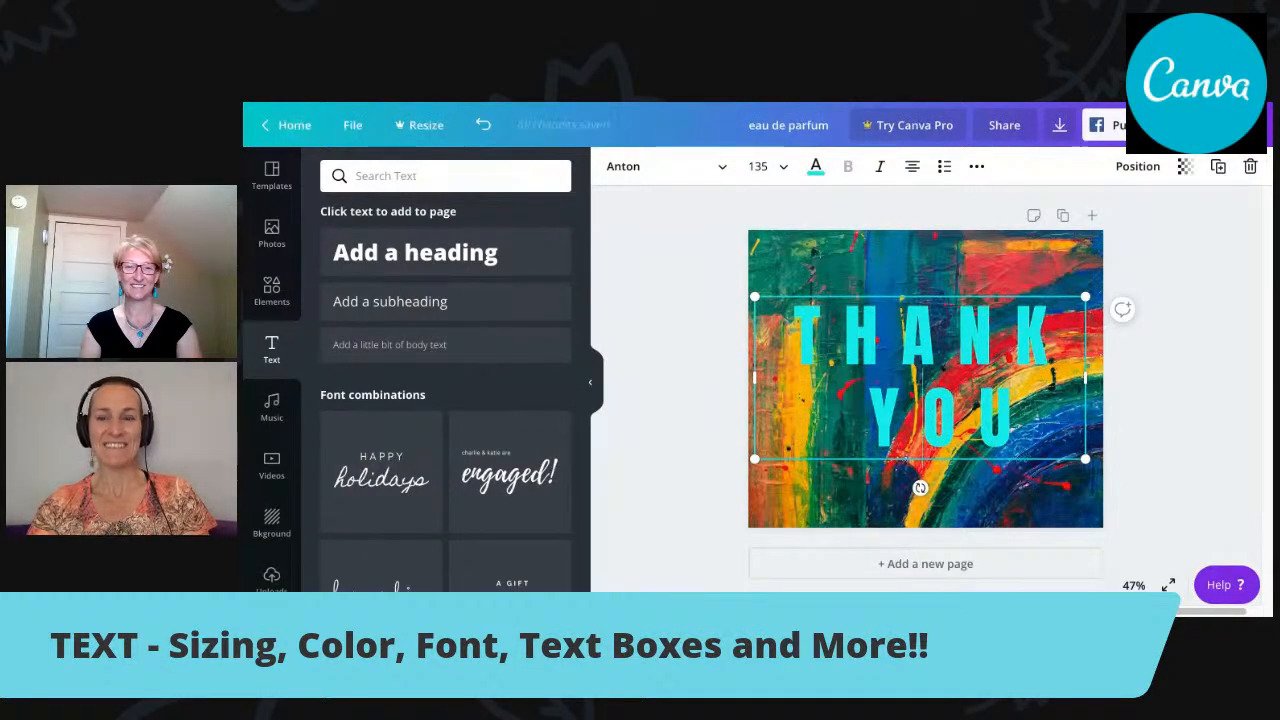
# Lock the "THANK YOU" text box once more, try selecting the background behind it, and release the text box's lock.
pyautogui.click(976, 167)
pyautogui.click(960, 205)
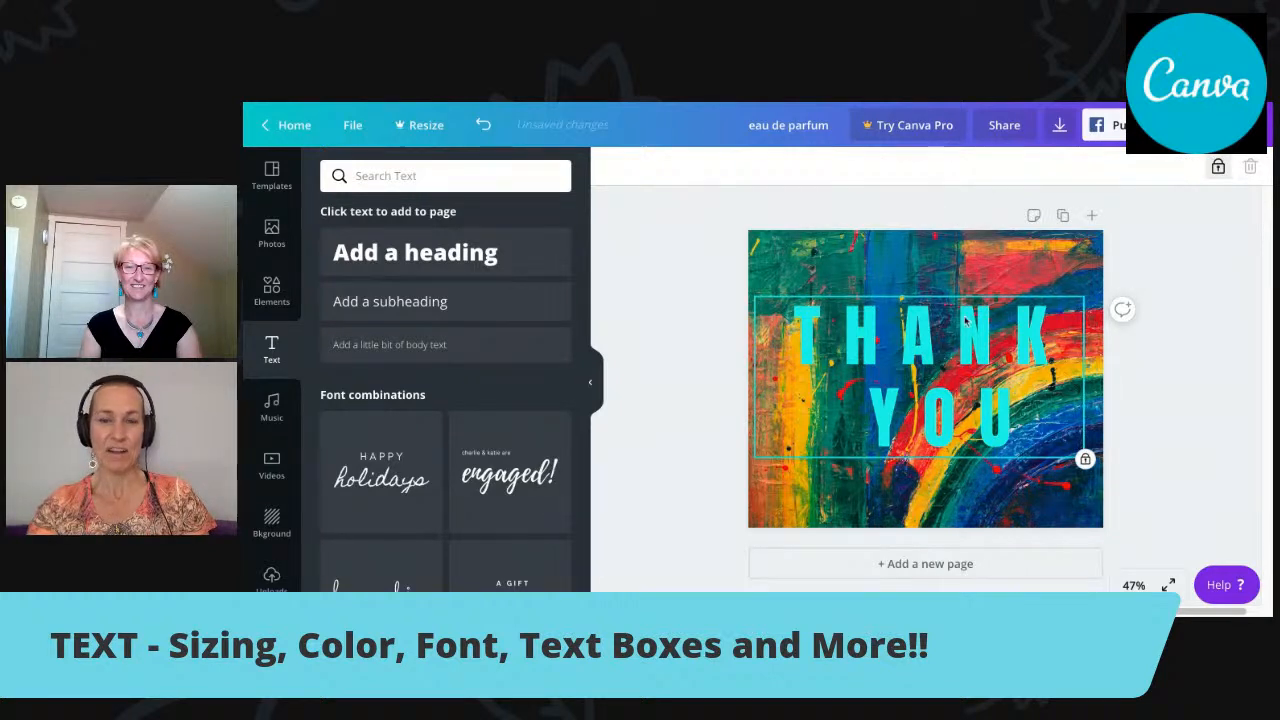
pyautogui.click(955, 261)
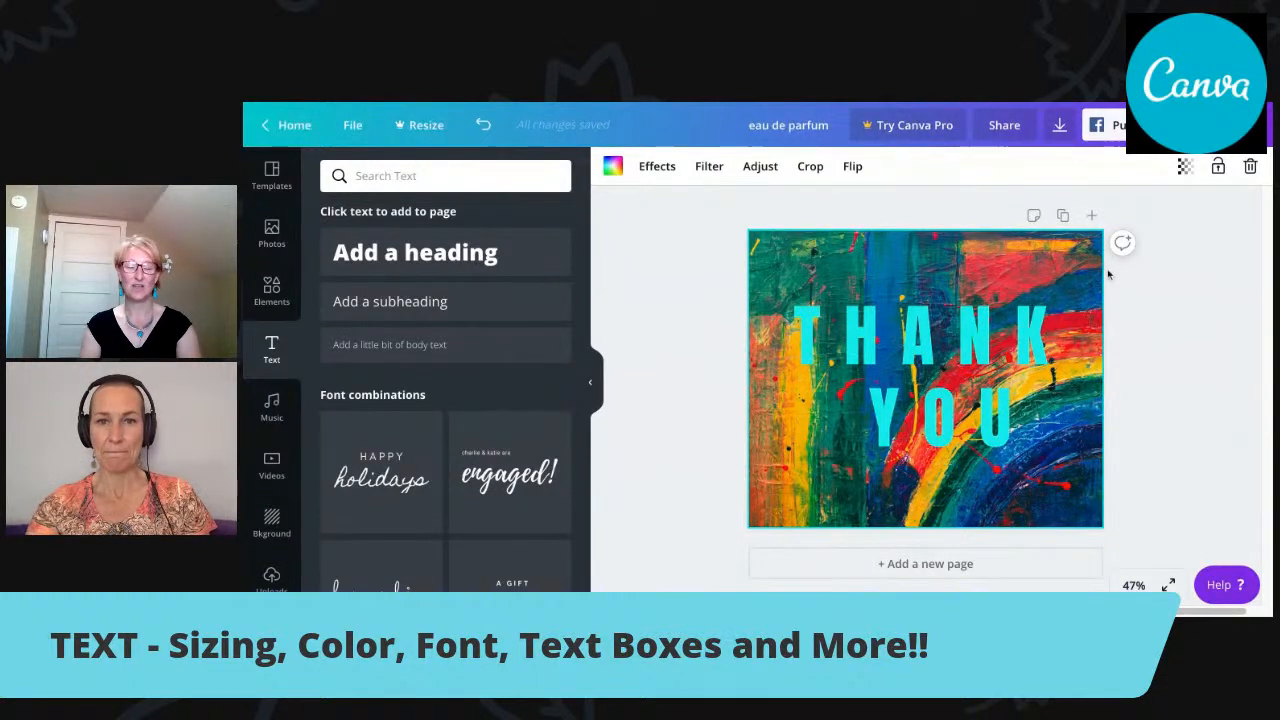
pyautogui.click(1026, 331)
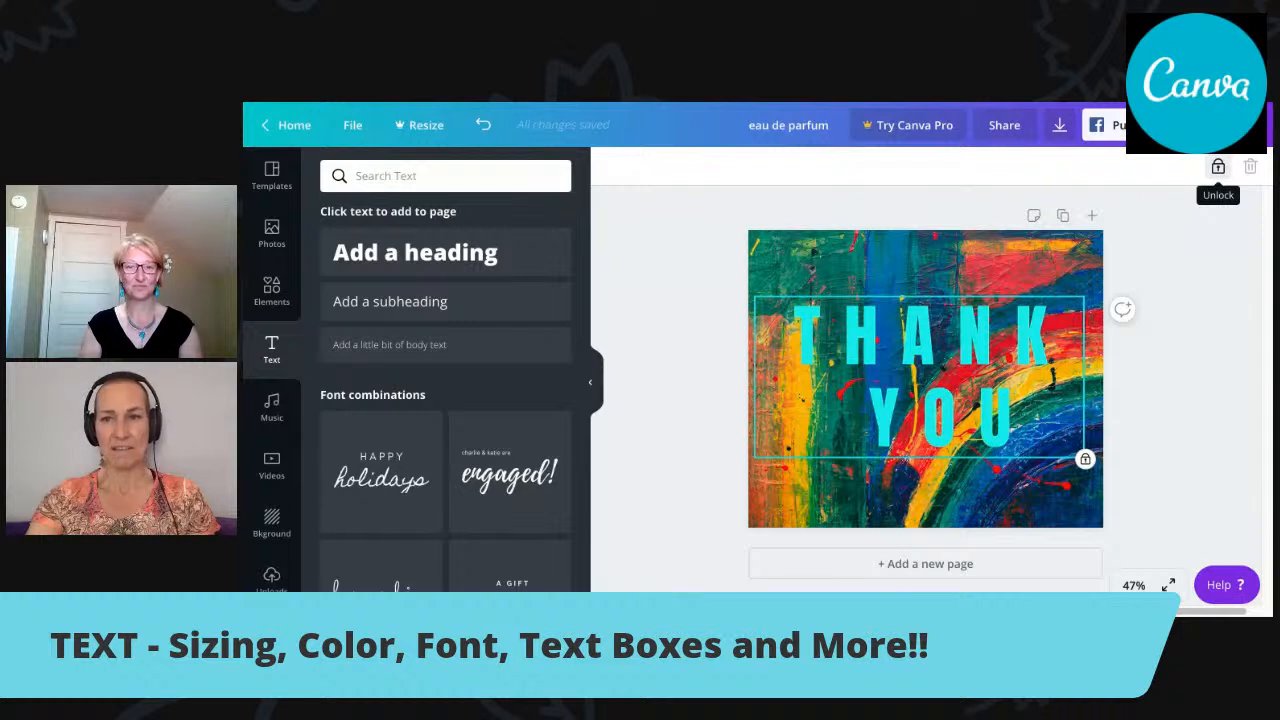
pyautogui.click(1218, 167)
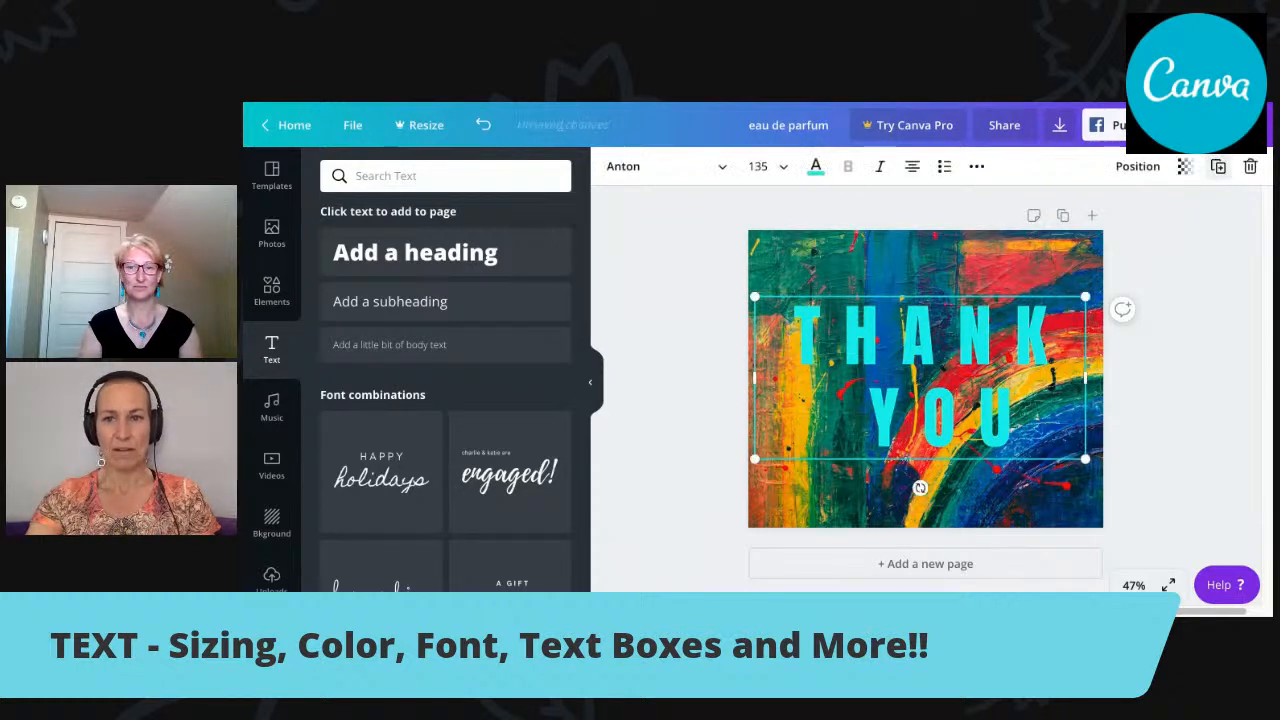
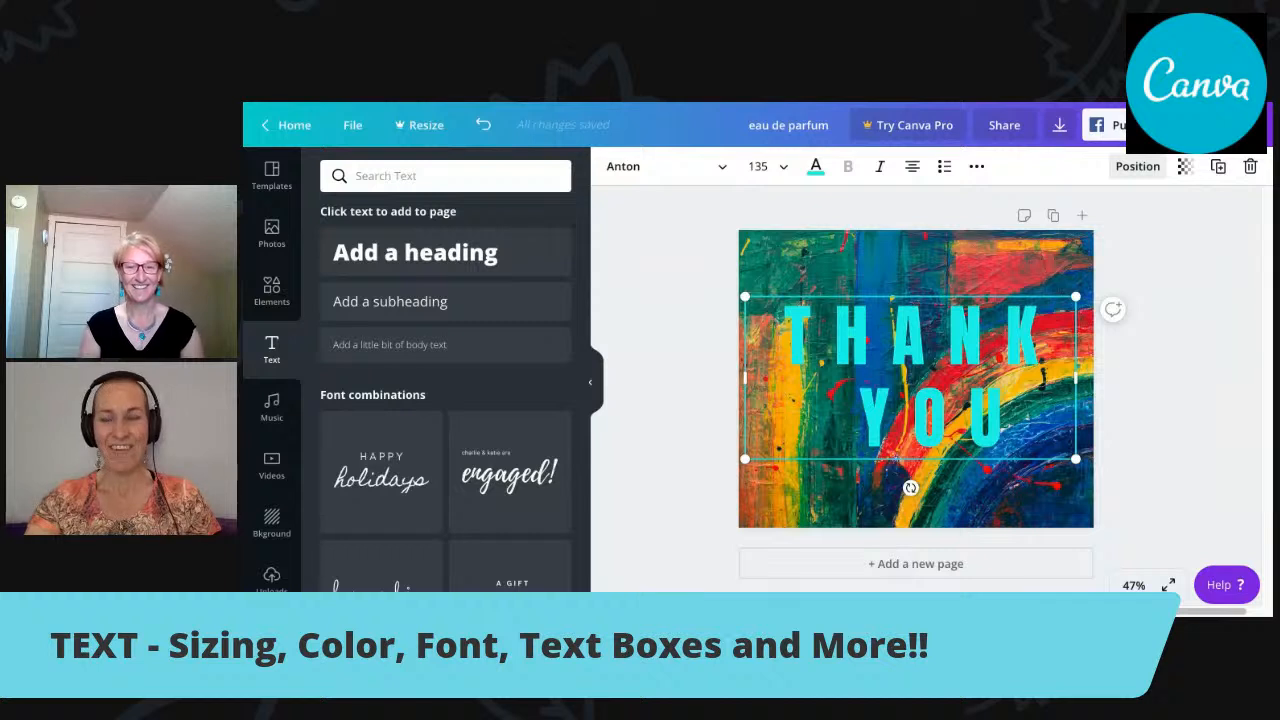
# Align the "THANK YOU" text box to the page's top, middle and bottom in turn, and to its left edge.
pyautogui.click(1137, 166)
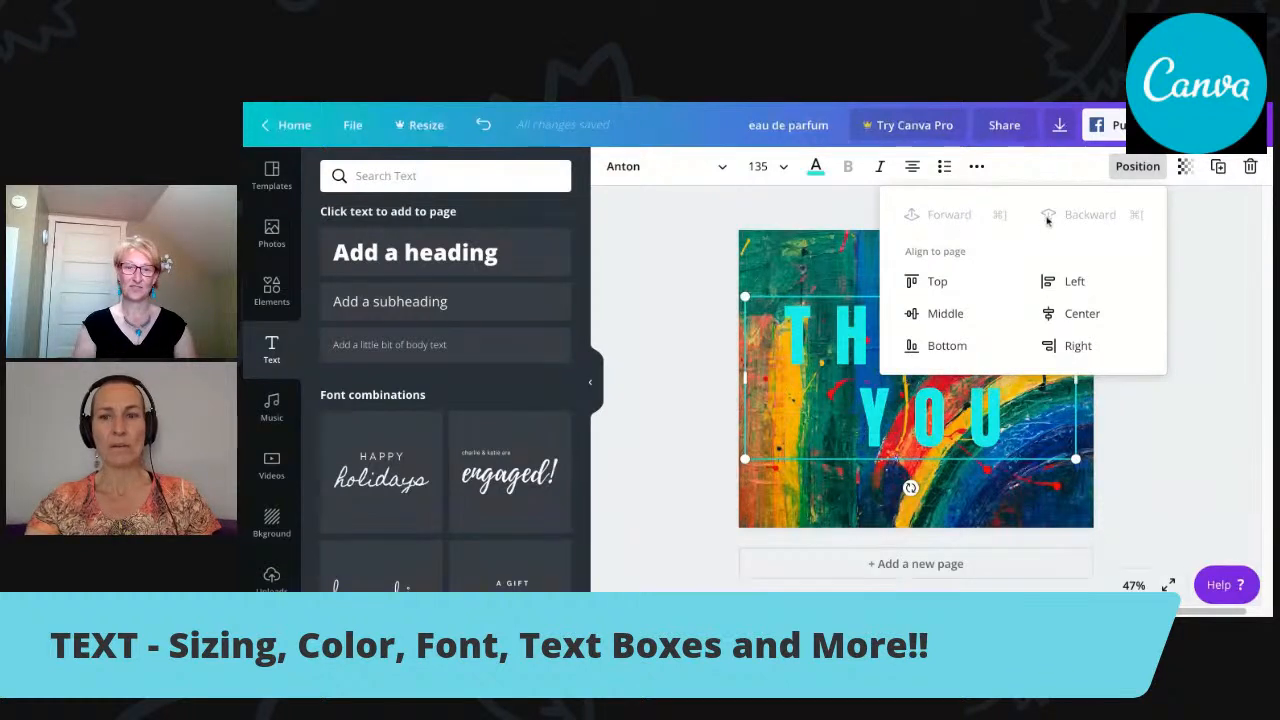
pyautogui.click(940, 282)
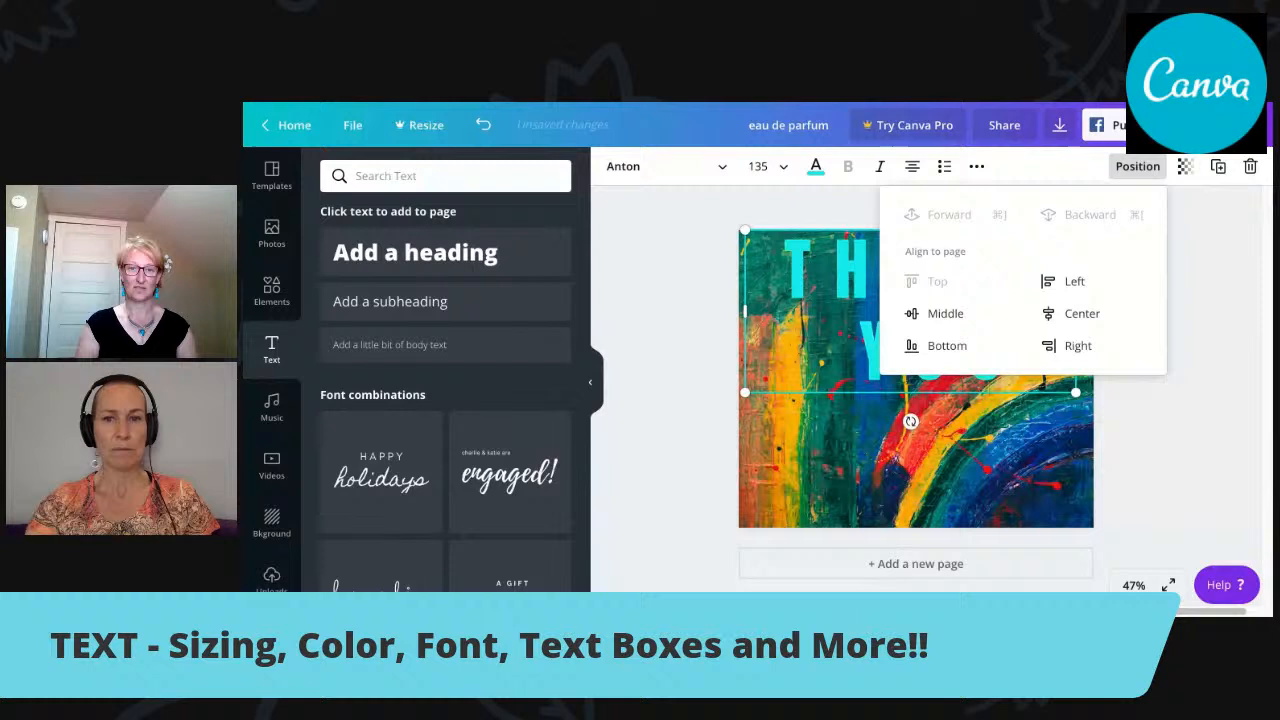
pyautogui.click(944, 316)
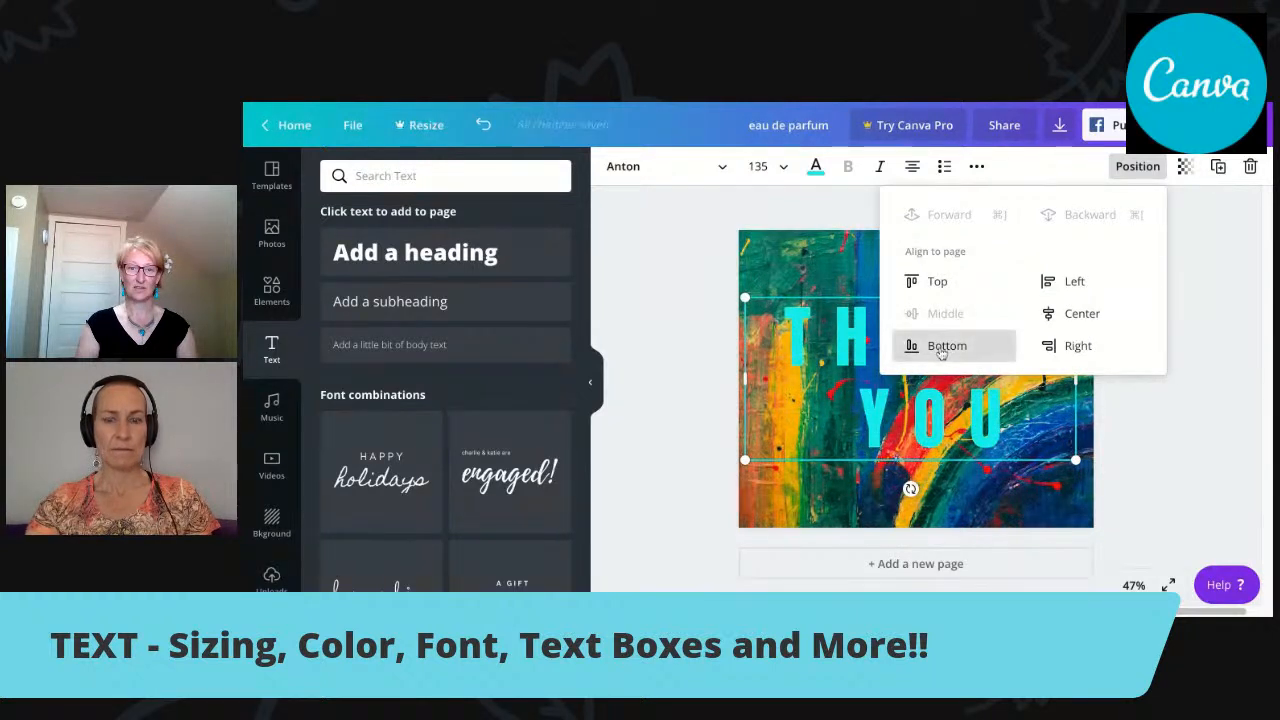
pyautogui.click(940, 346)
pyautogui.click(1072, 283)
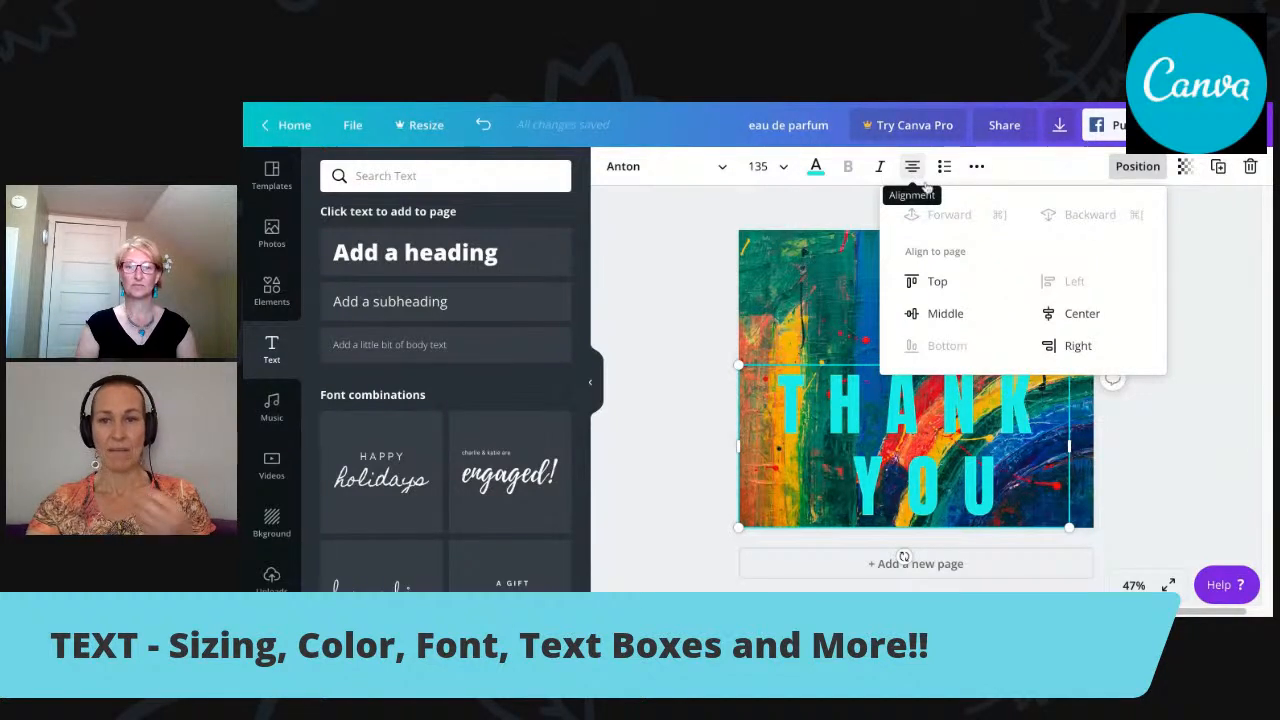
# Try the page alignments Middle, Center and Right on the "THANK YOU" text box.
pyautogui.click(946, 323)
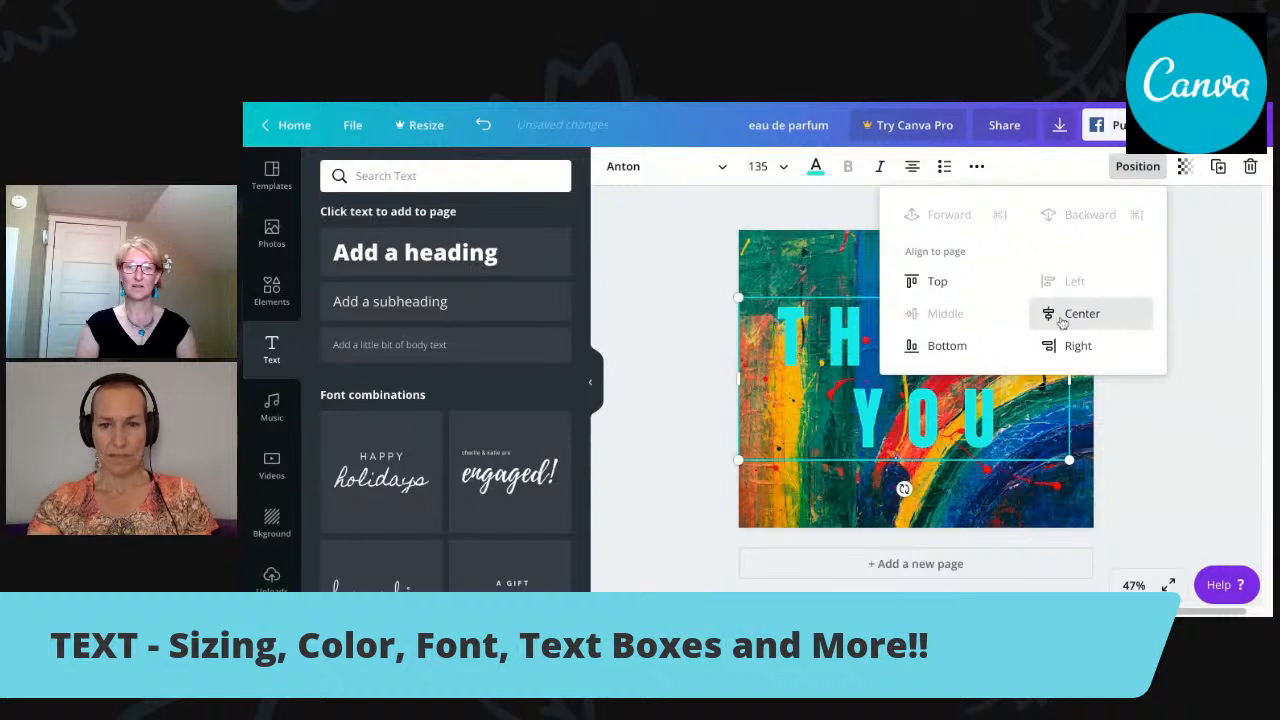
pyautogui.click(1060, 318)
pyautogui.click(1069, 350)
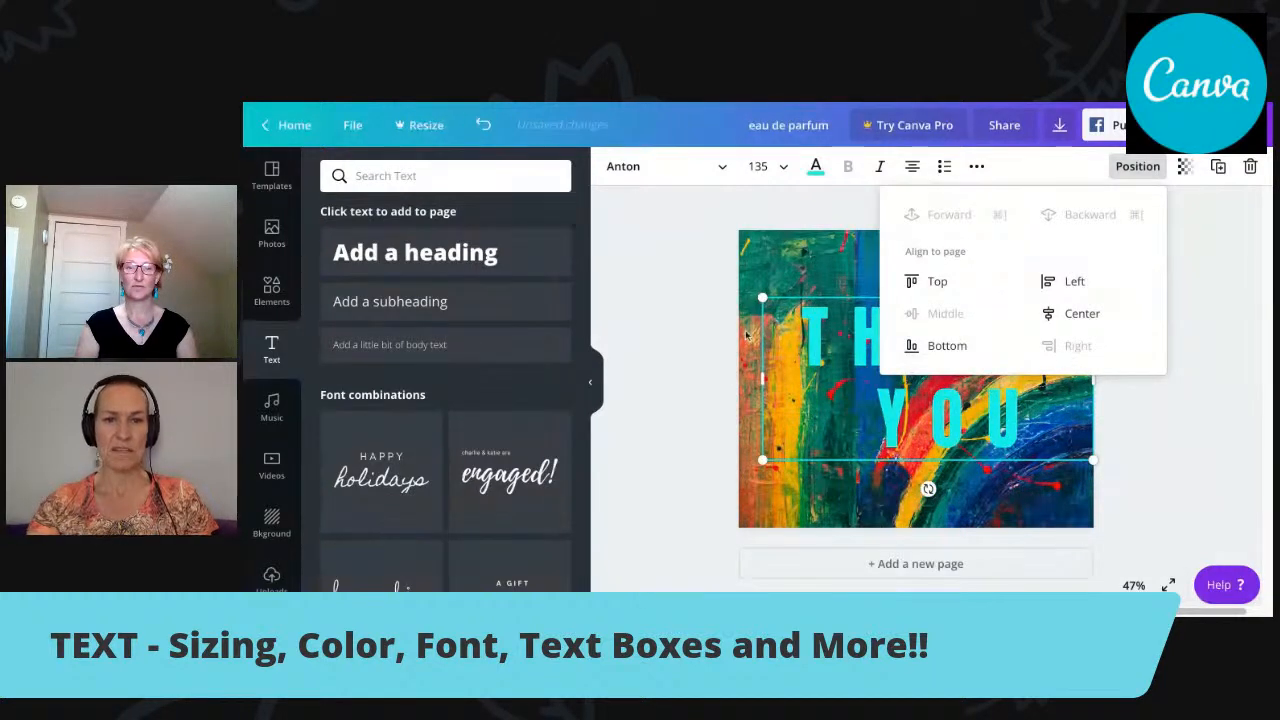
pyautogui.click(1066, 316)
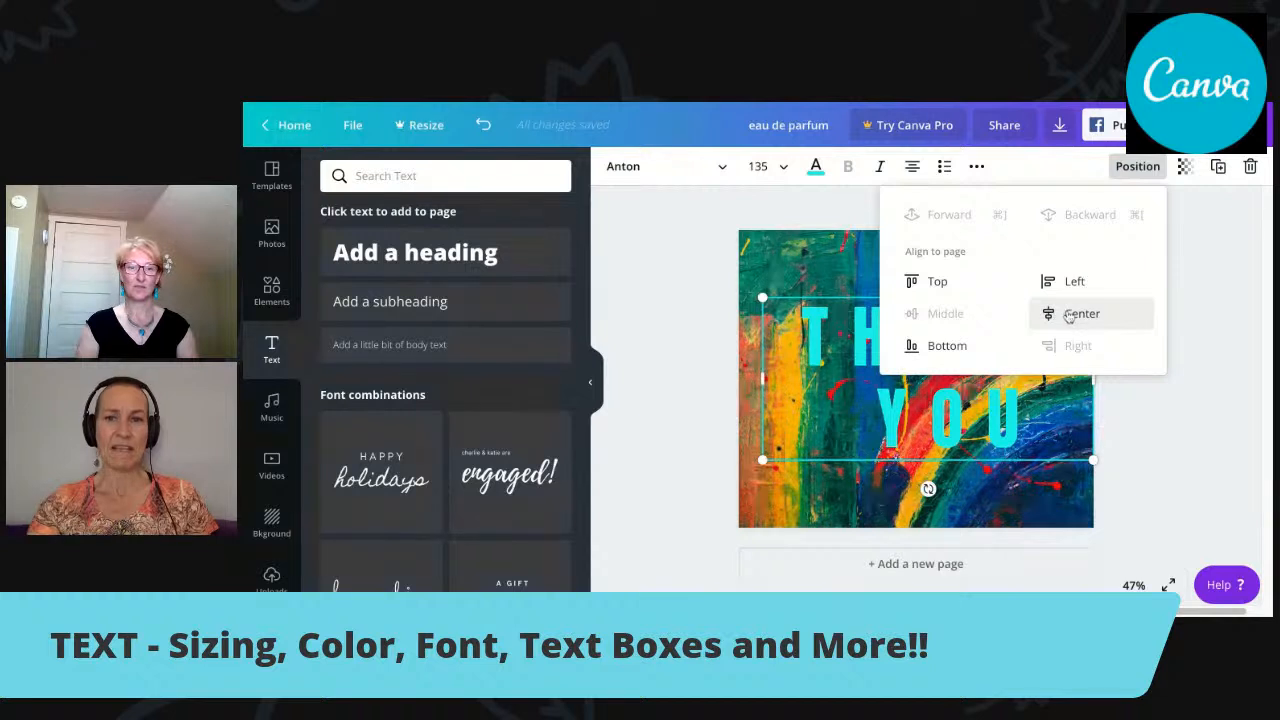
# Align the text box to the page's left edge, try the top alignment, and settle it at the bottom.
pyautogui.click(1062, 283)
pyautogui.click(925, 283)
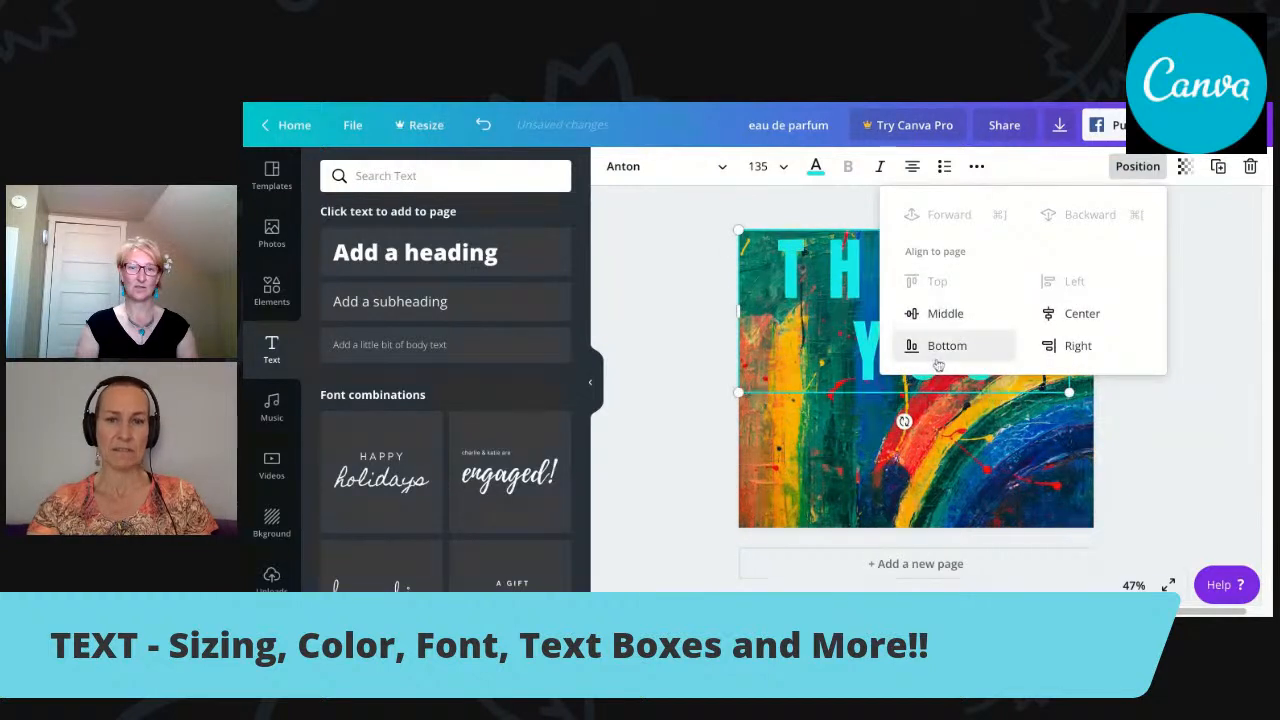
pyautogui.click(938, 350)
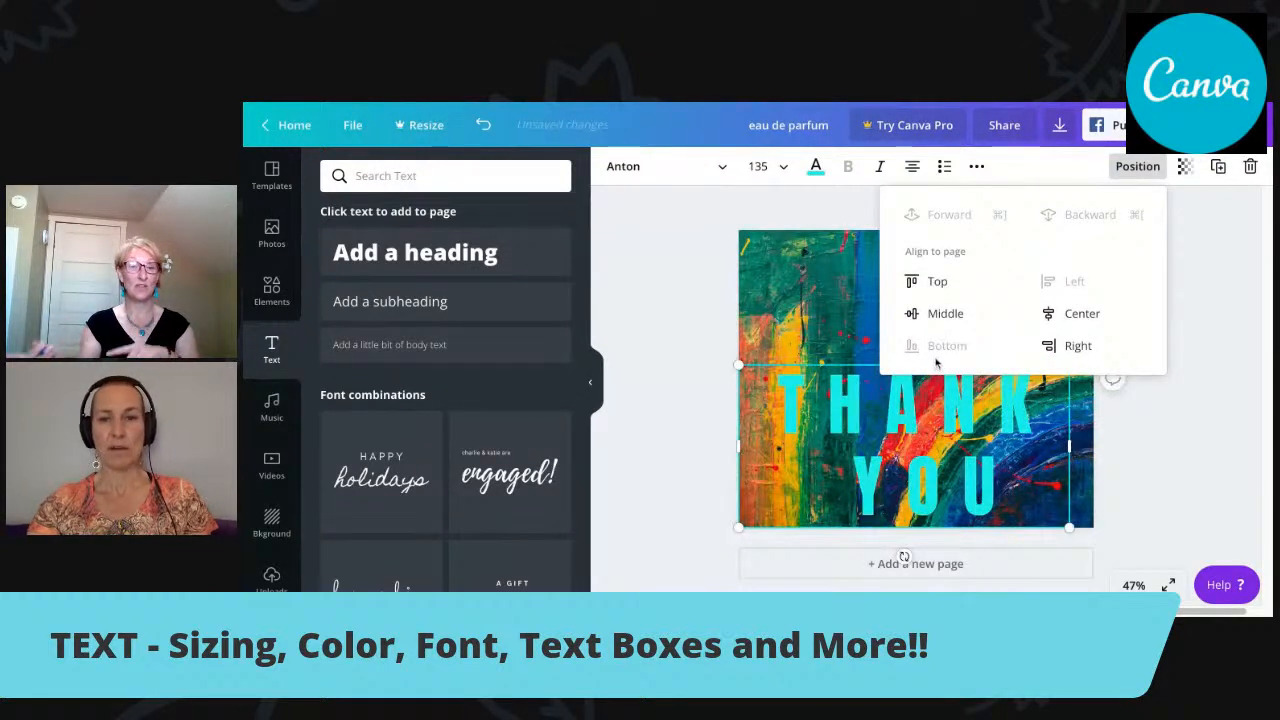
# Cycle the text's alignment through left and right back to centred, and move its box to the upper part of the page.
pyautogui.click(912, 170)
pyautogui.click(912, 170)
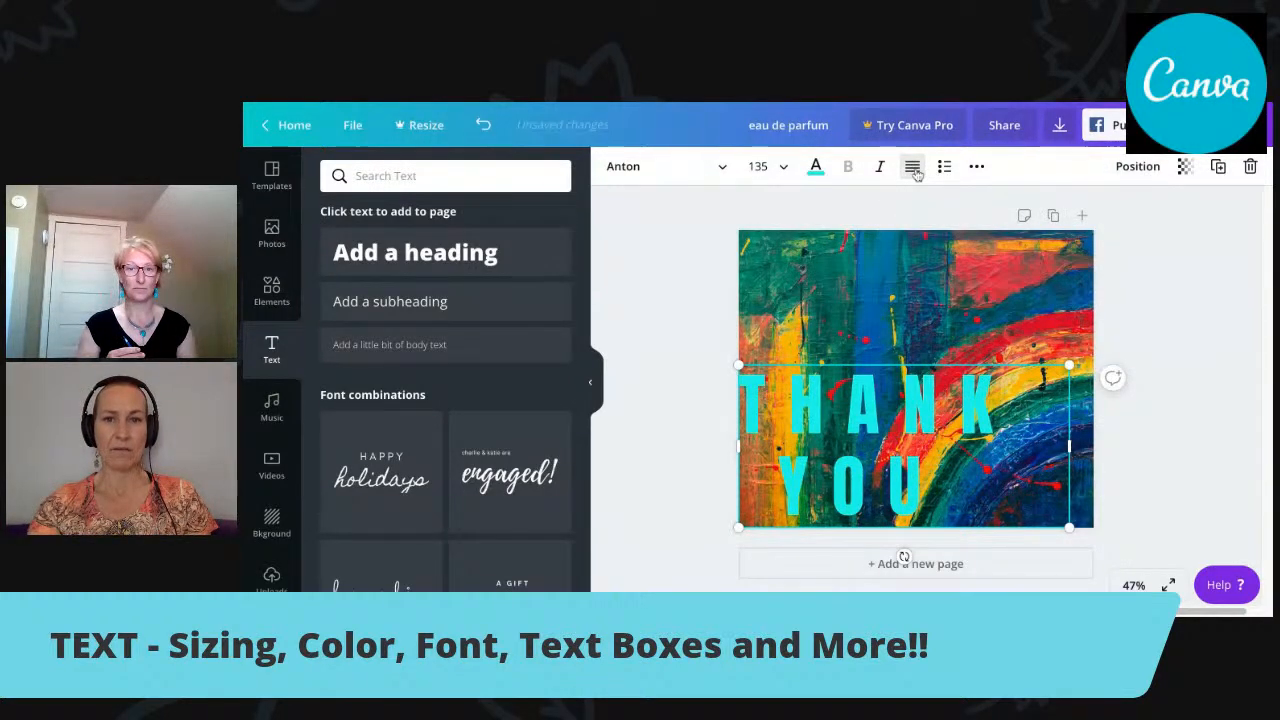
pyautogui.click(914, 171)
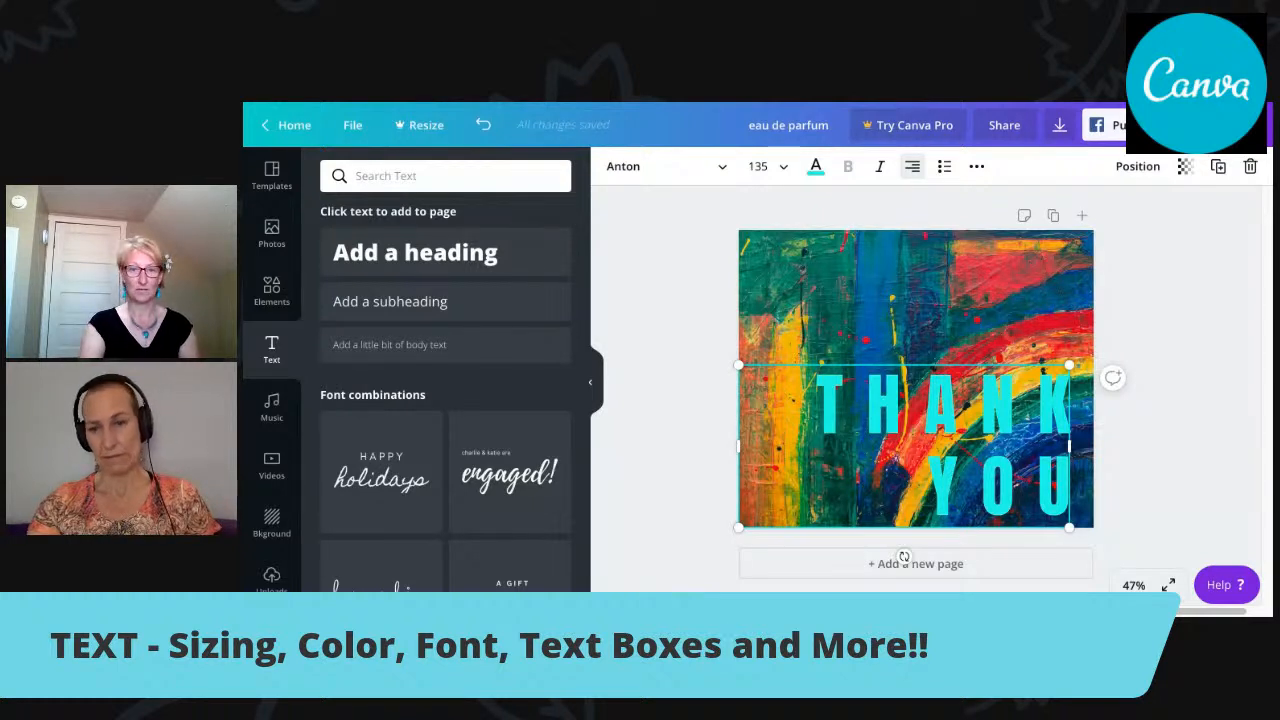
pyautogui.click(912, 166)
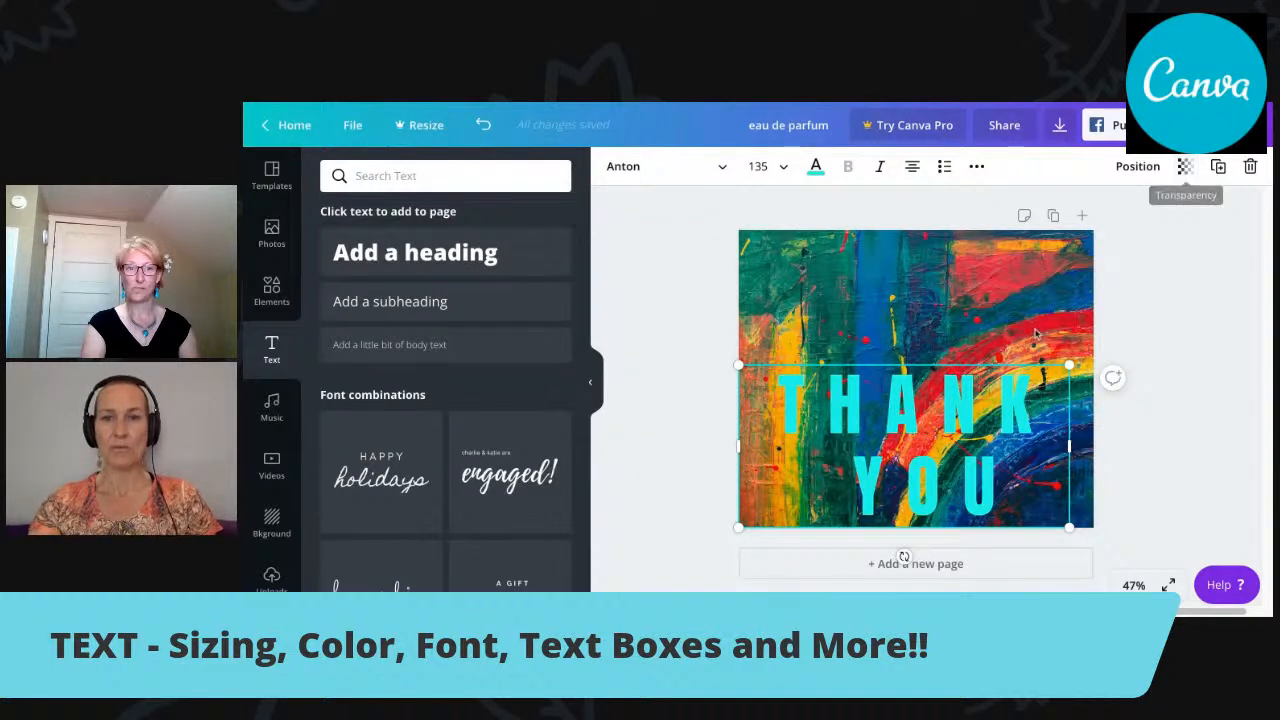
pyautogui.moveTo(933, 363); pyautogui.dragTo(943, 317)
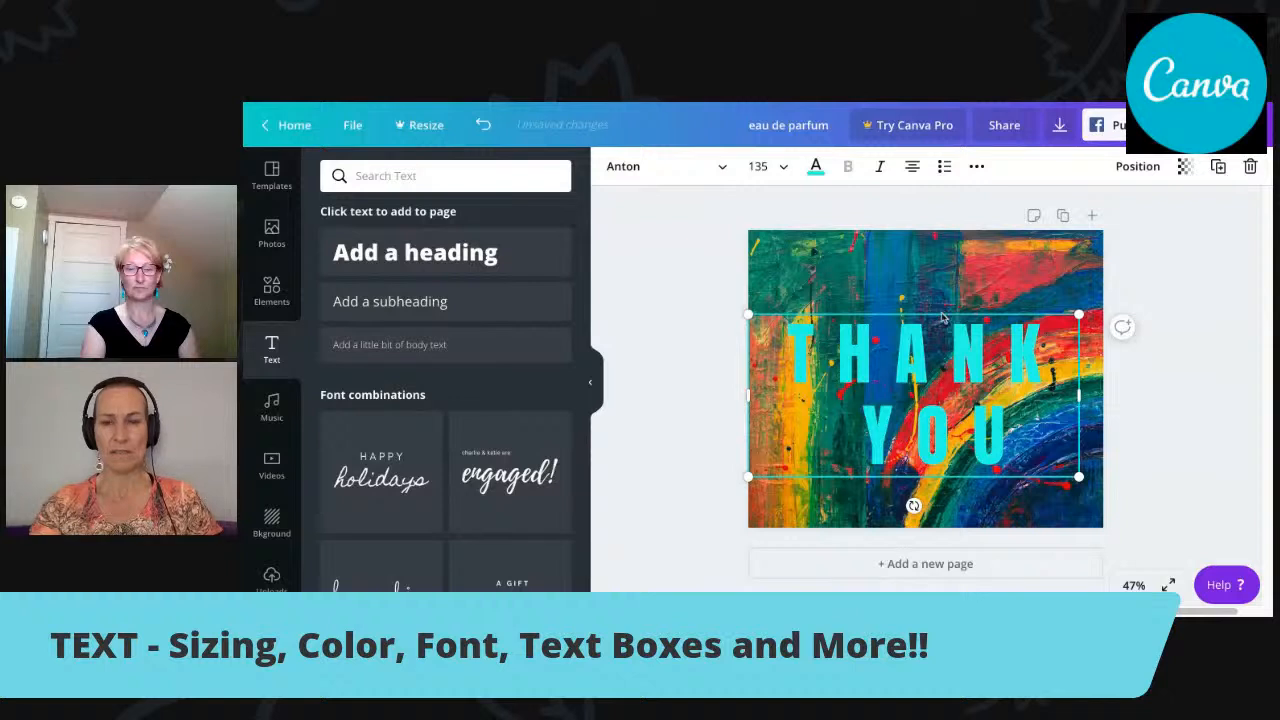
pyautogui.moveTo(936, 353); pyautogui.dragTo(943, 313)
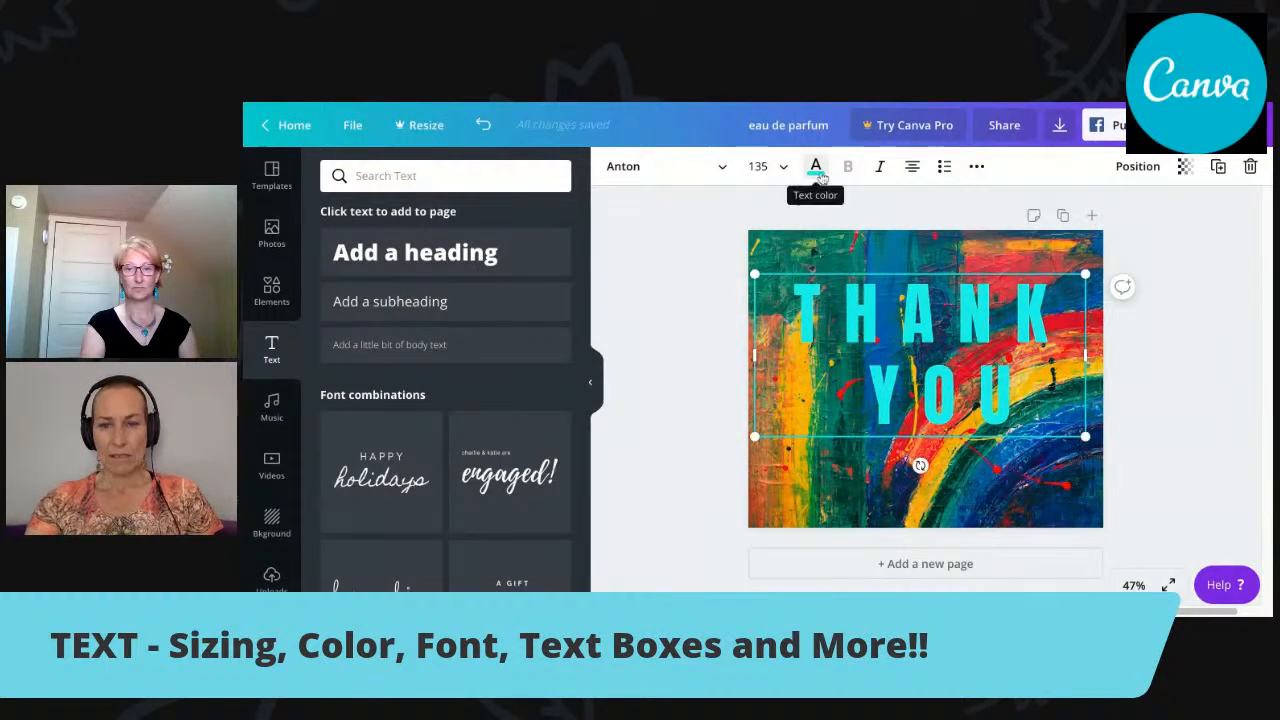
# View the text colour options, and reduce the text's letter spacing to 185 and line height to 0.85.
pyautogui.click(816, 168)
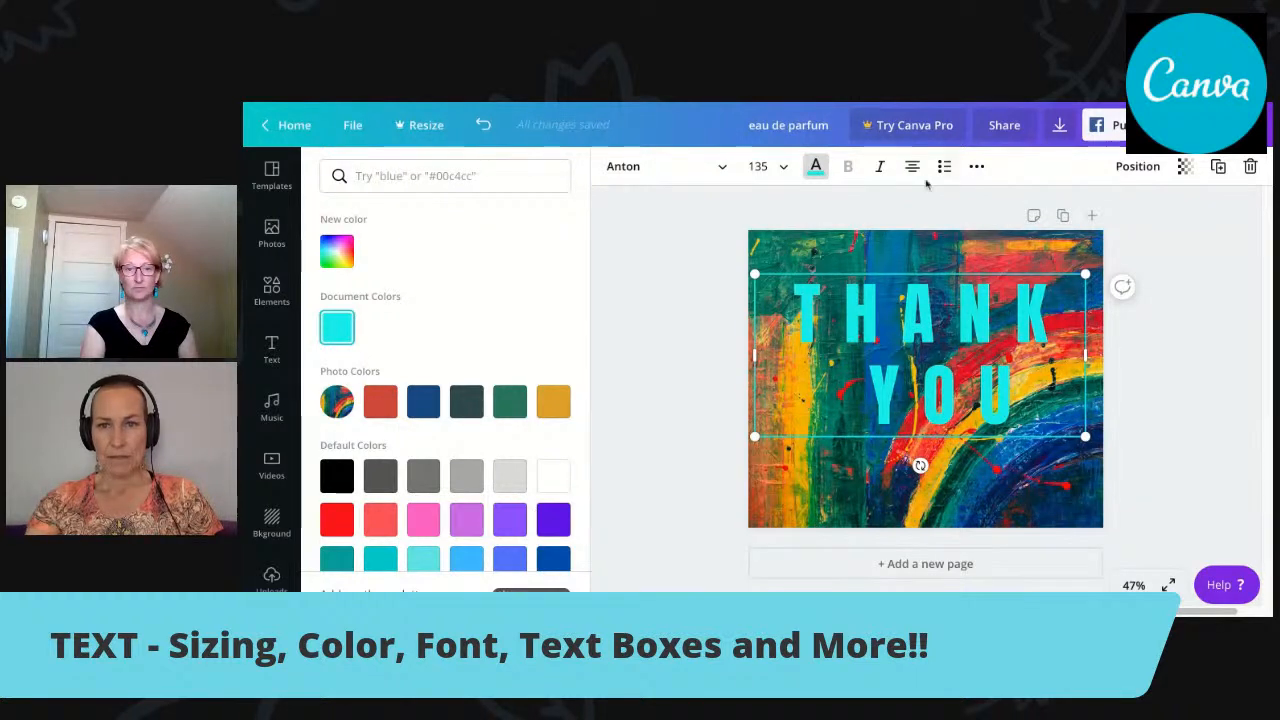
pyautogui.click(979, 166)
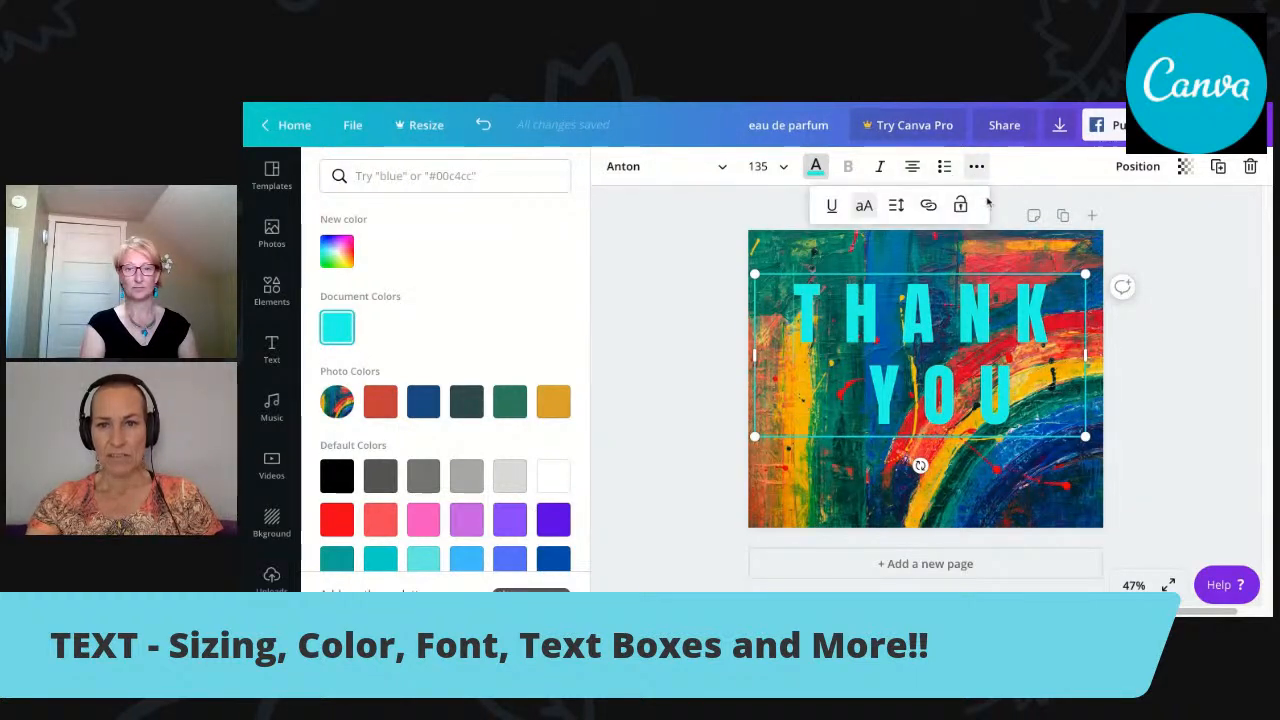
pyautogui.click(897, 206)
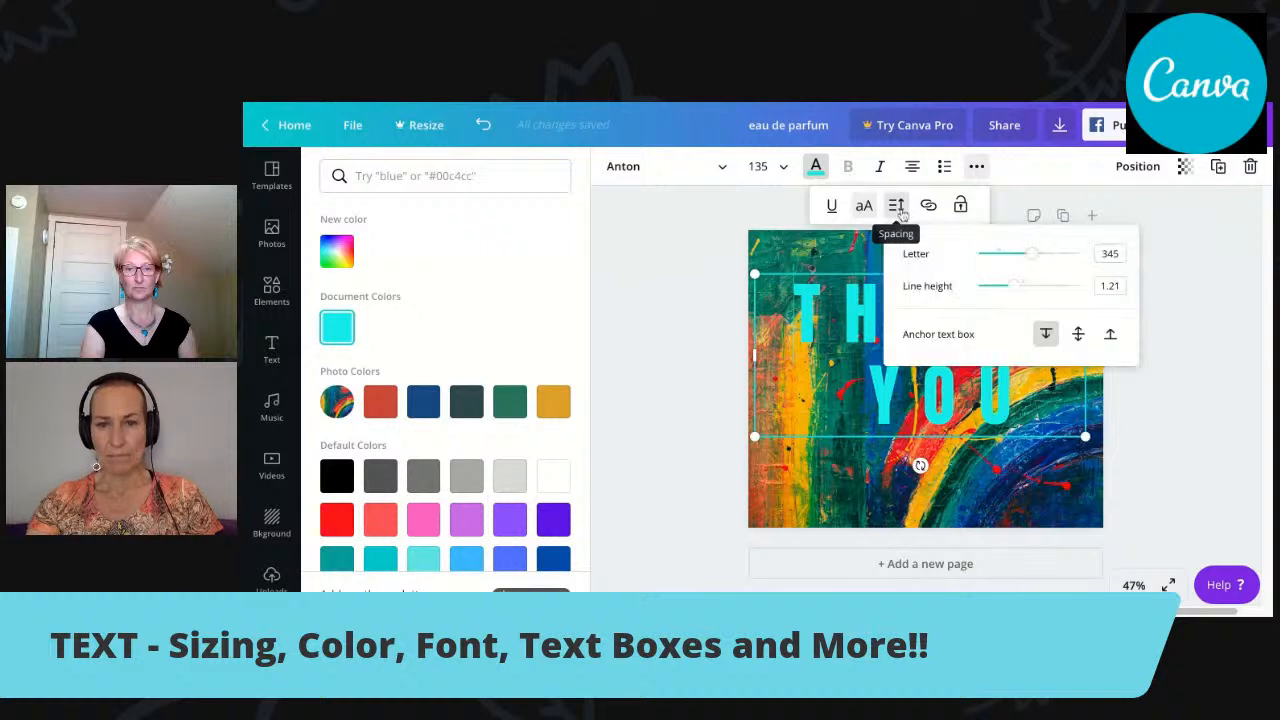
pyautogui.moveTo(1030, 255); pyautogui.dragTo(997, 292)
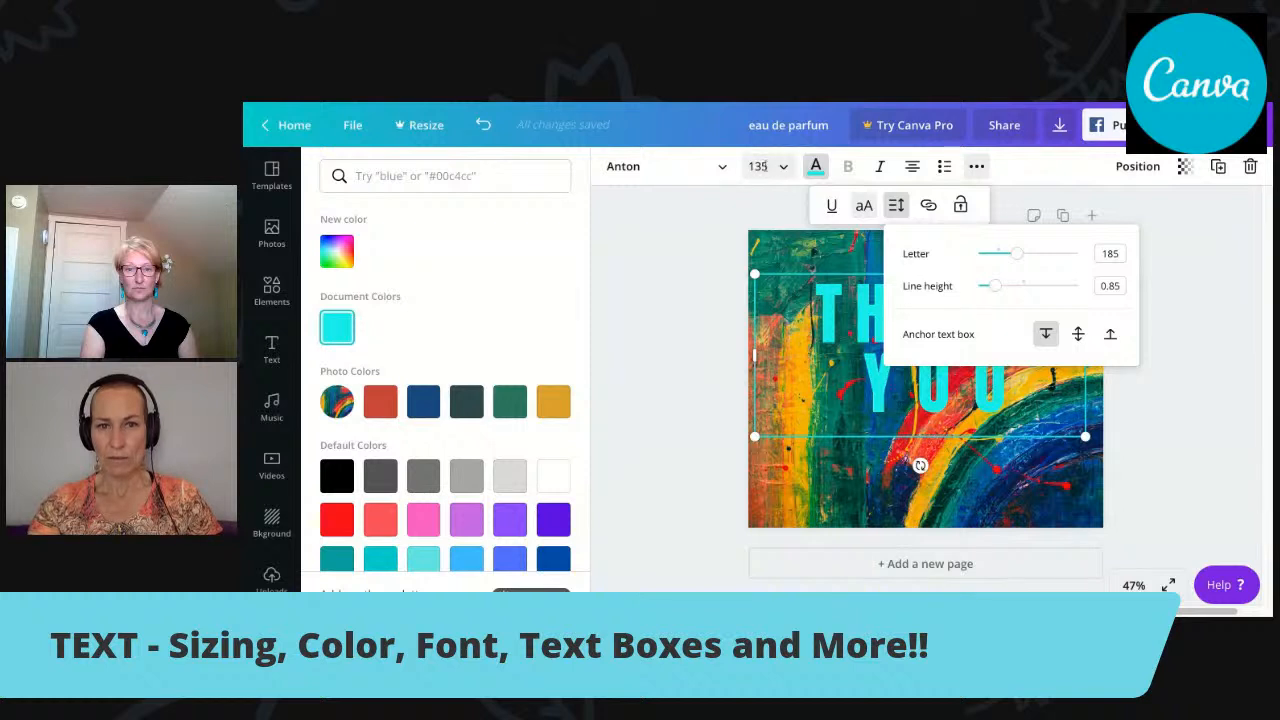
# Set the whole "THANK YOU" text to font size 88 and move its box to the page's bottom edge, overhanging the left side.
pyautogui.click(758, 166)
pyautogui.scroll(-4, 843, 302)
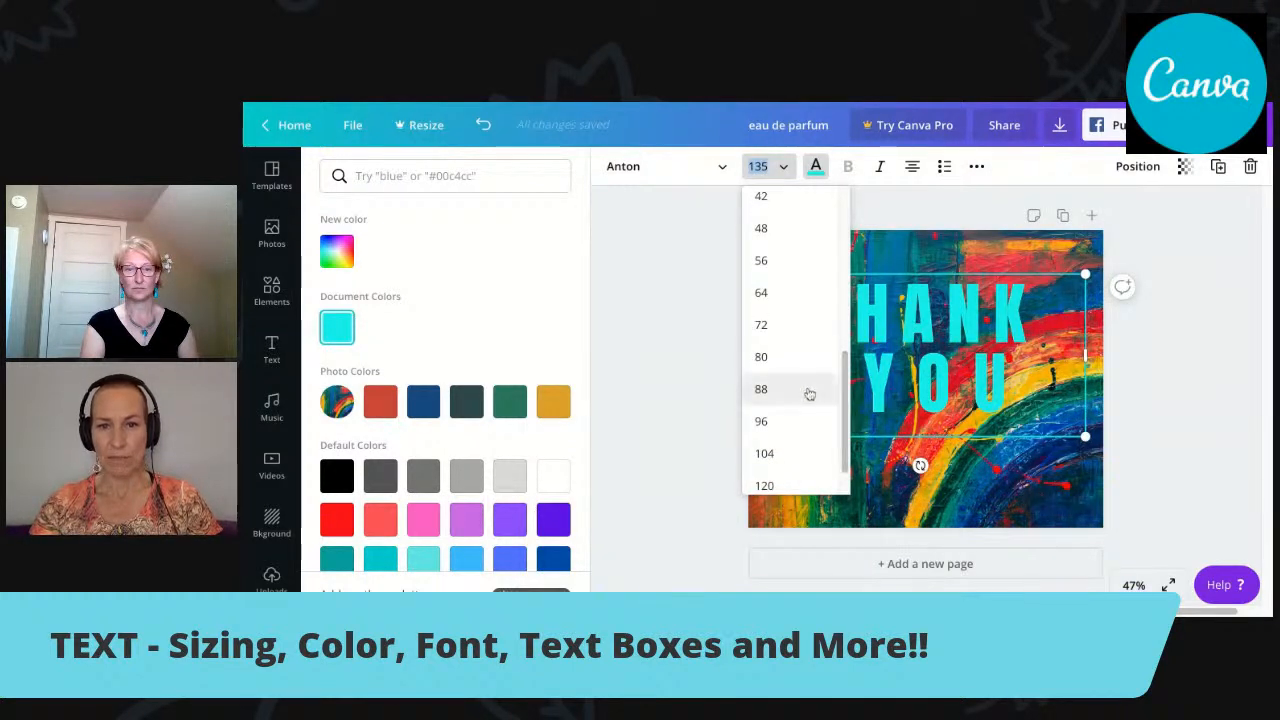
pyautogui.click(809, 394)
pyautogui.moveTo(1020, 368); pyautogui.dragTo(853, 303)
pyautogui.click(780, 174)
pyautogui.scroll(-3, 829, 345)
pyautogui.scroll(-1, 845, 294)
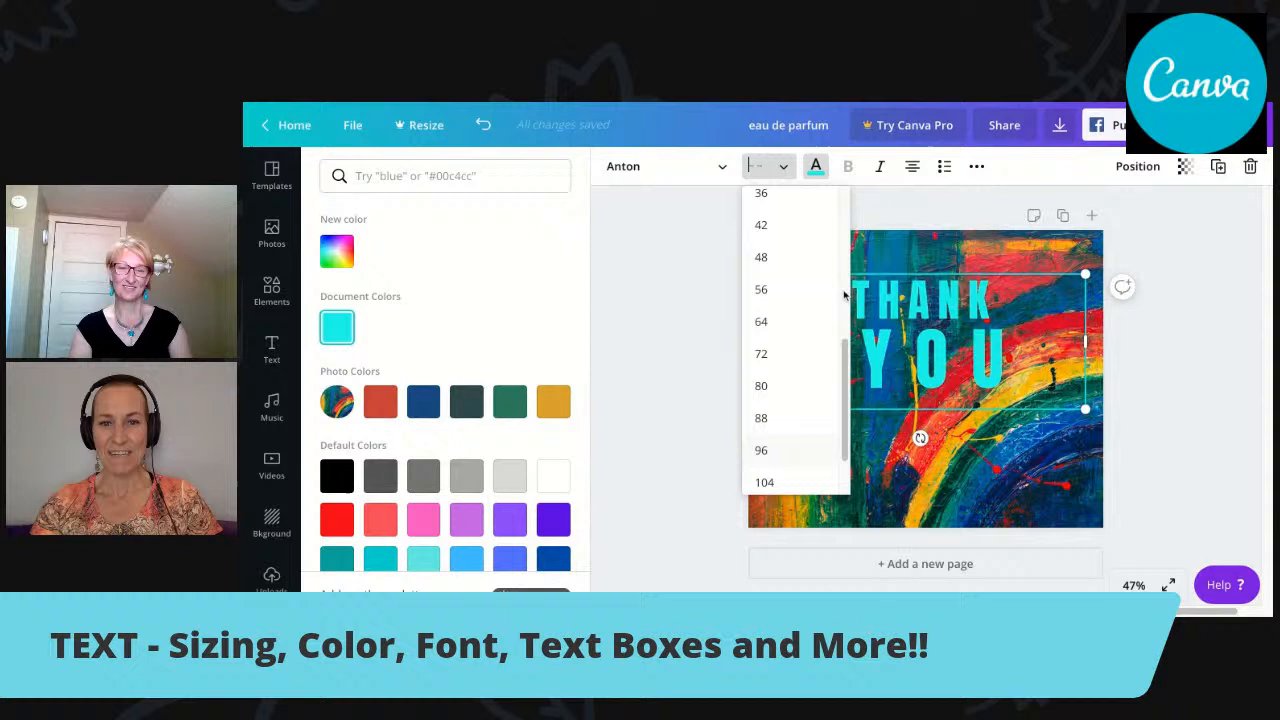
pyautogui.click(786, 415)
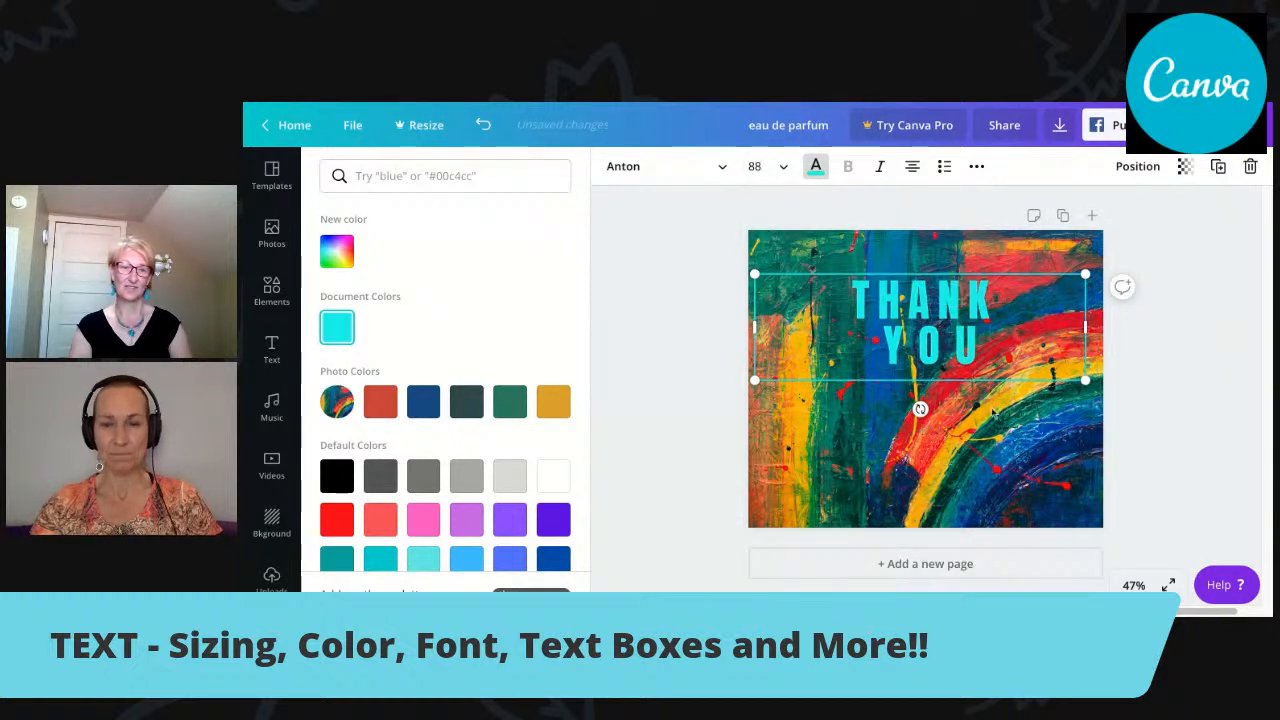
pyautogui.click(1081, 460)
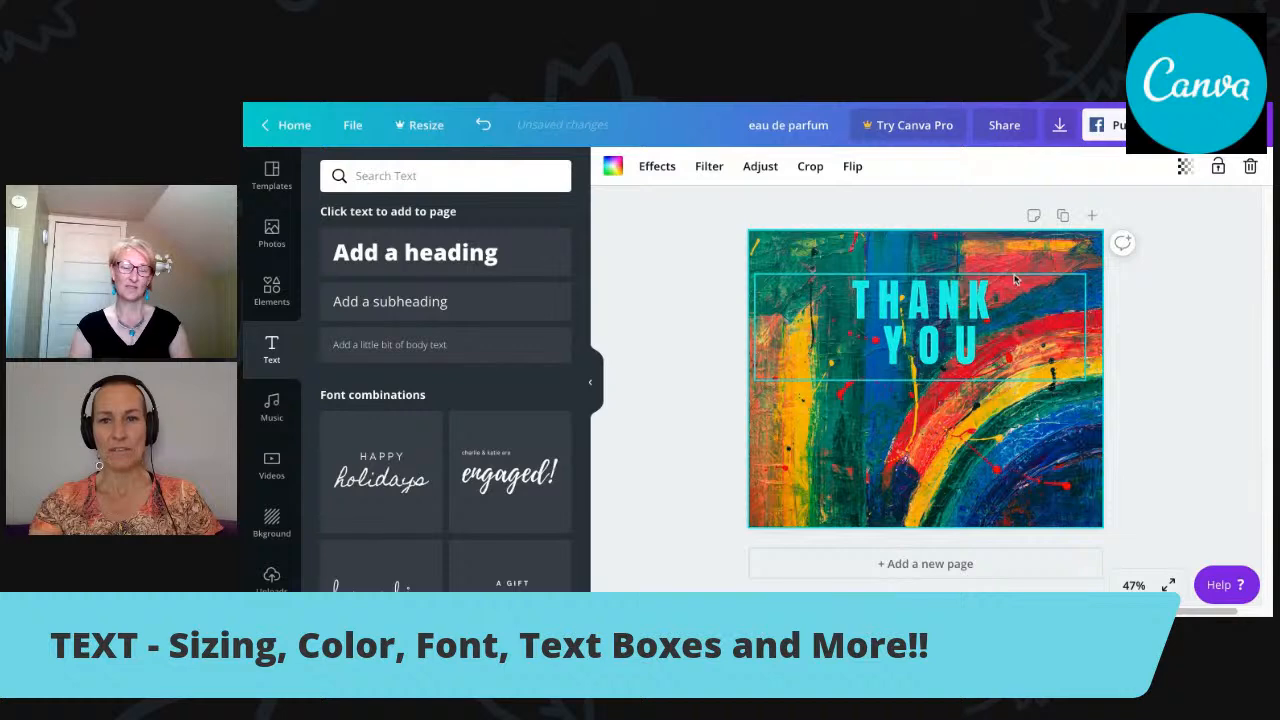
pyautogui.moveTo(1016, 281); pyautogui.dragTo(964, 429)
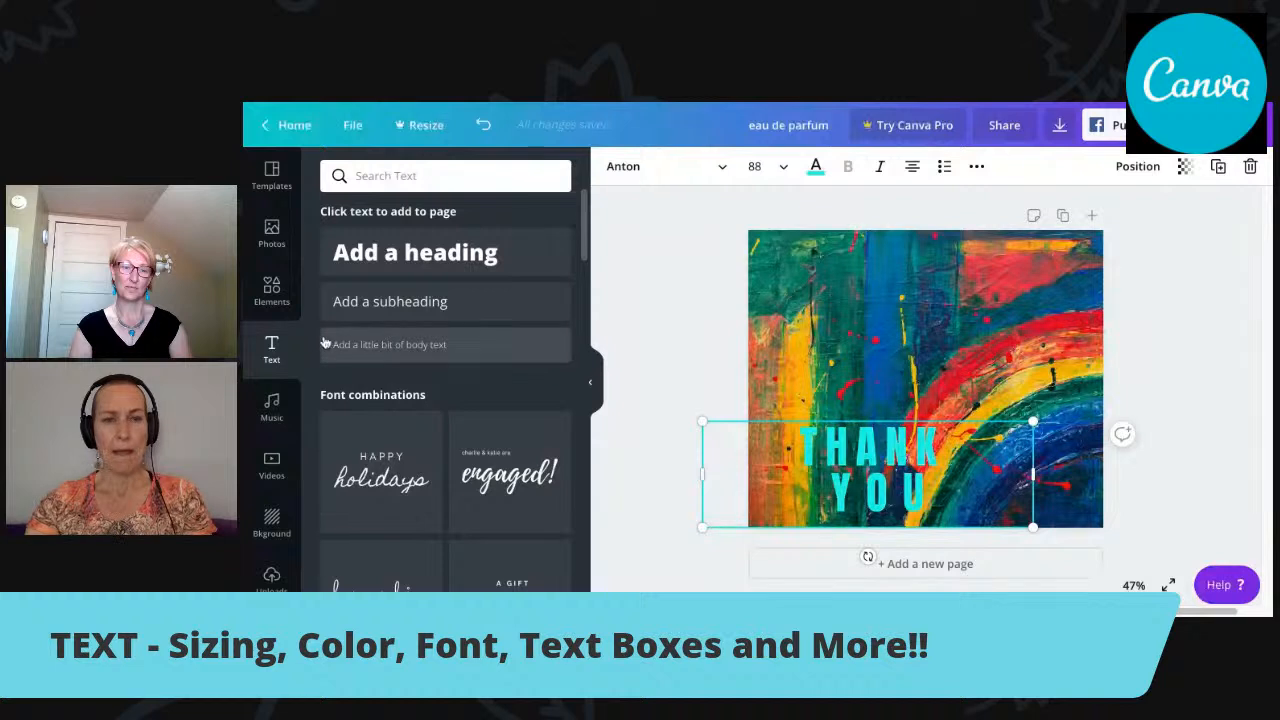
# Search the elements library for "shapes".
pyautogui.click(272, 290)
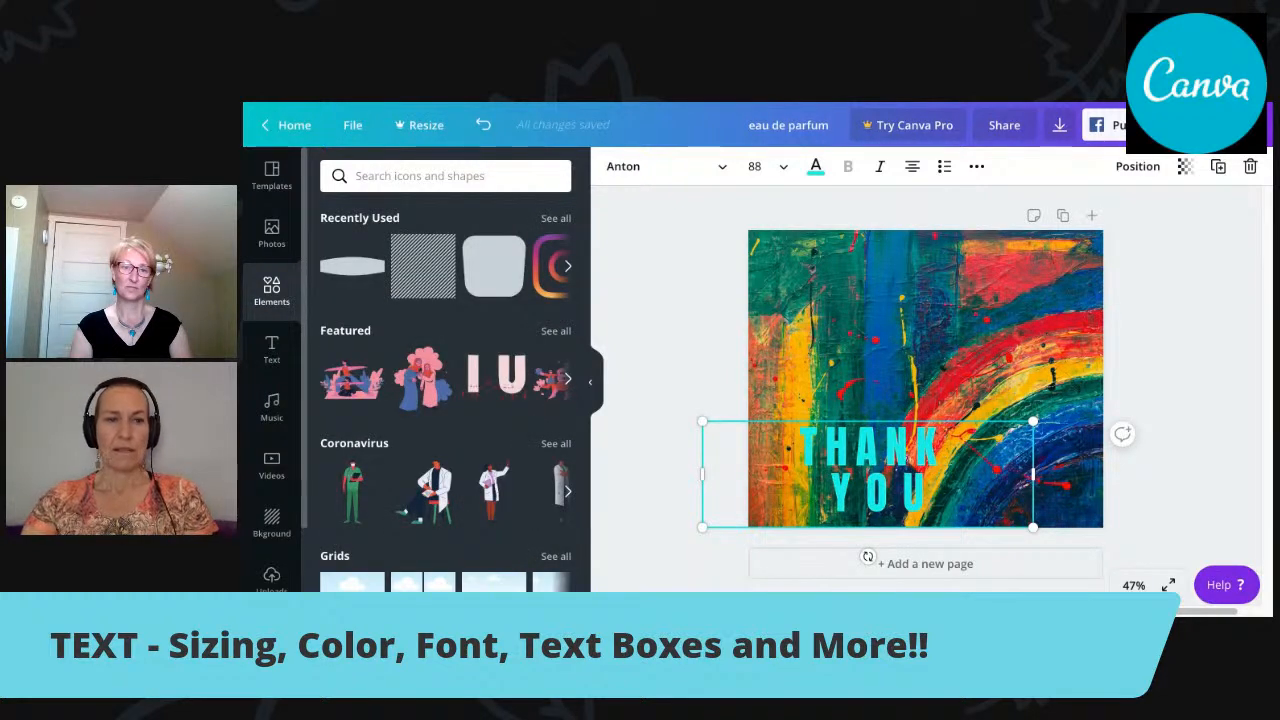
pyautogui.click(370, 177)
pyautogui.write('shapes')
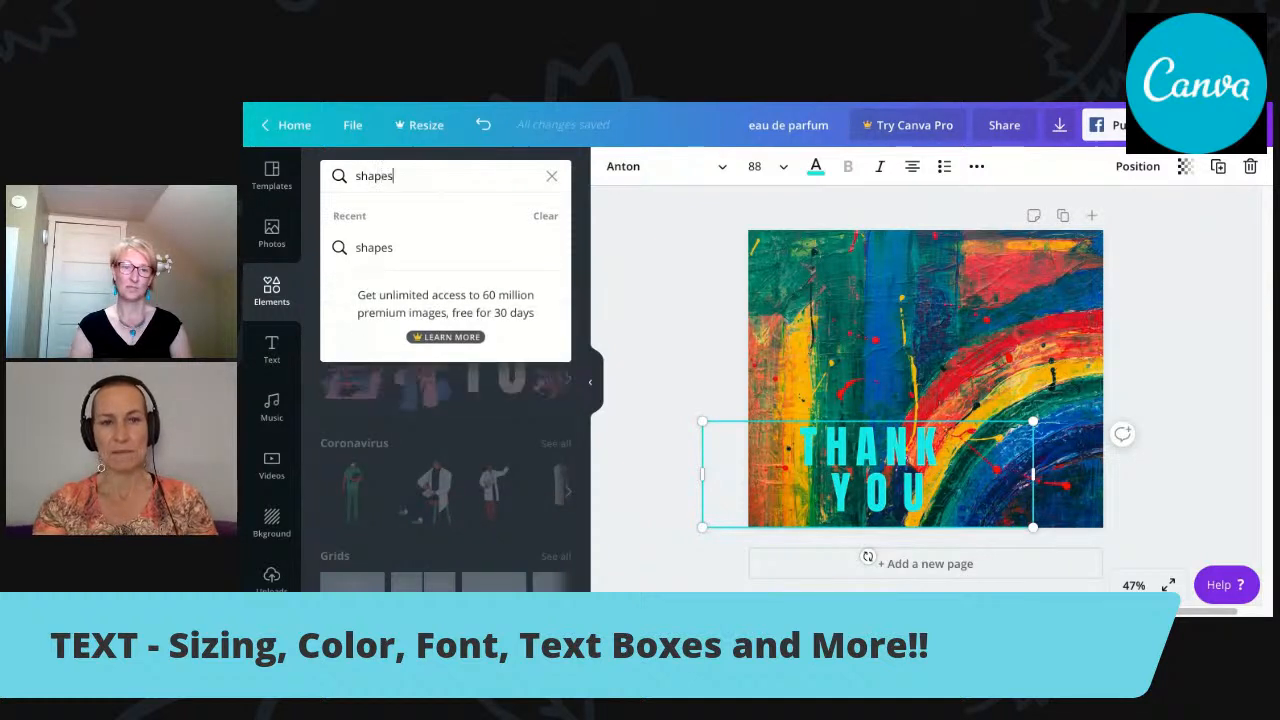
pyautogui.press('Return')
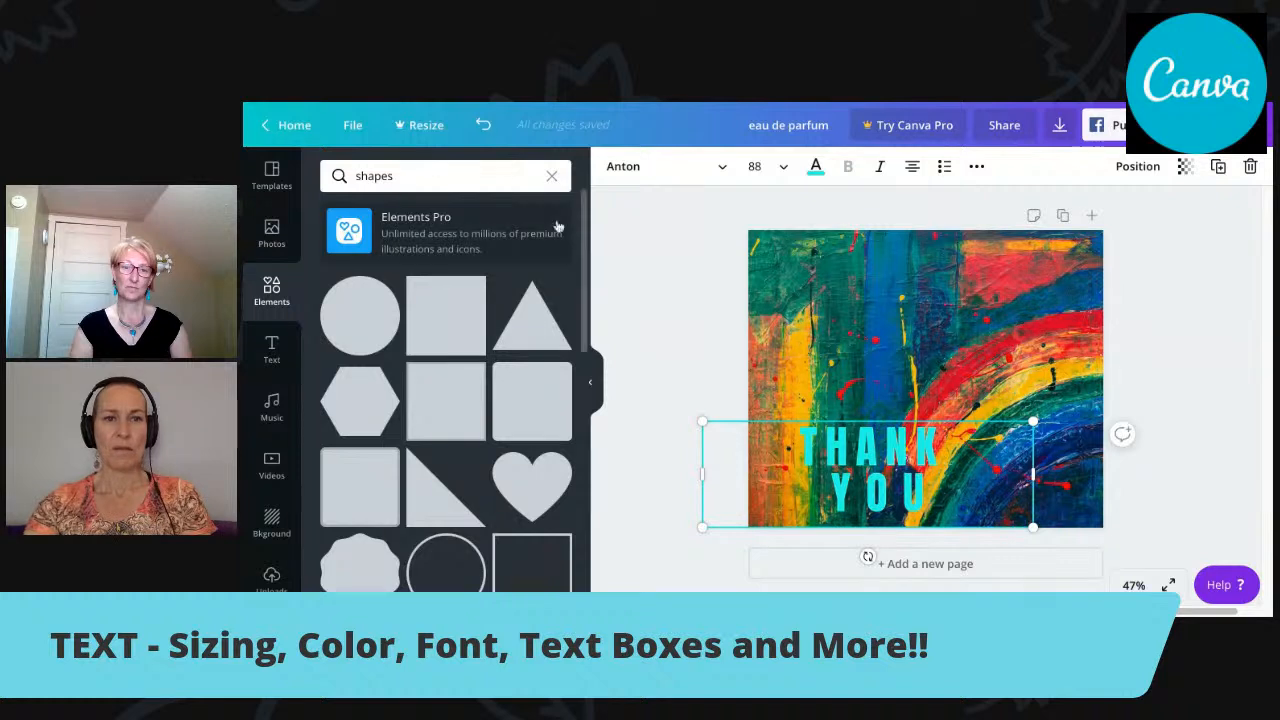
# Look through the shape results, from basic circles and squares to stars, banners, frames and striped shapes.
pyautogui.scroll(-3, 587, 228)
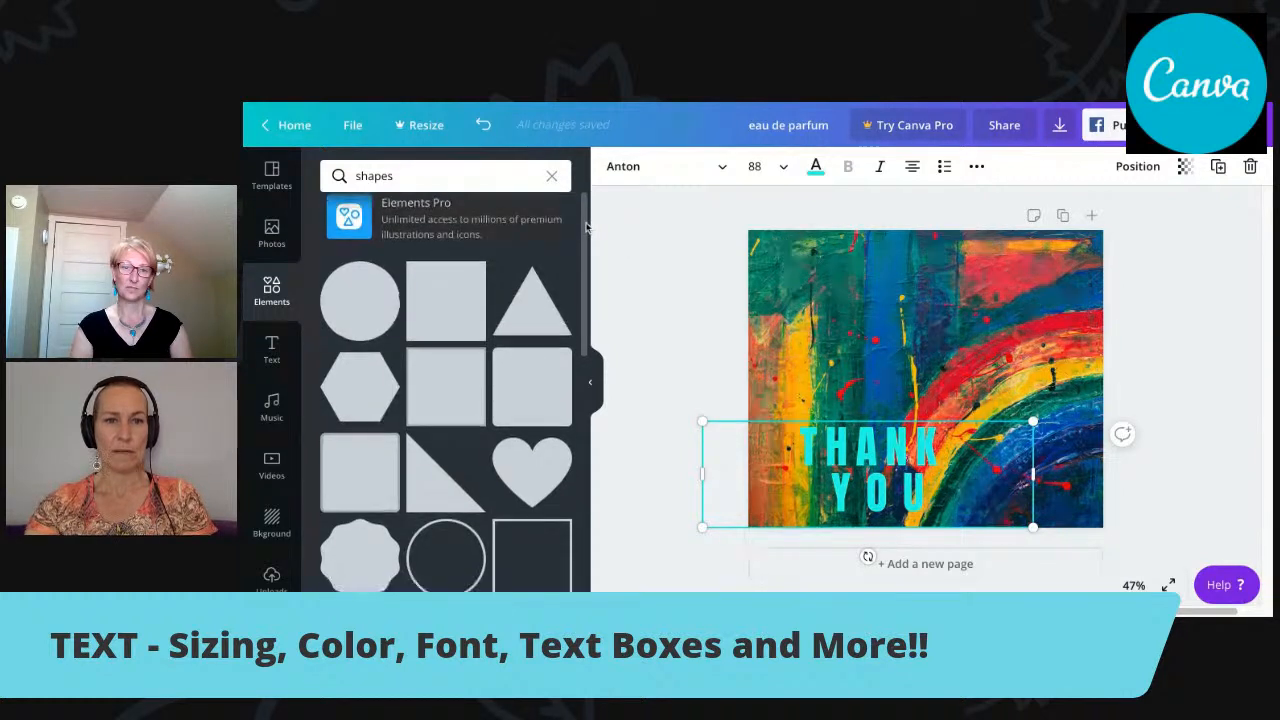
pyautogui.scroll(-1, 587, 228)
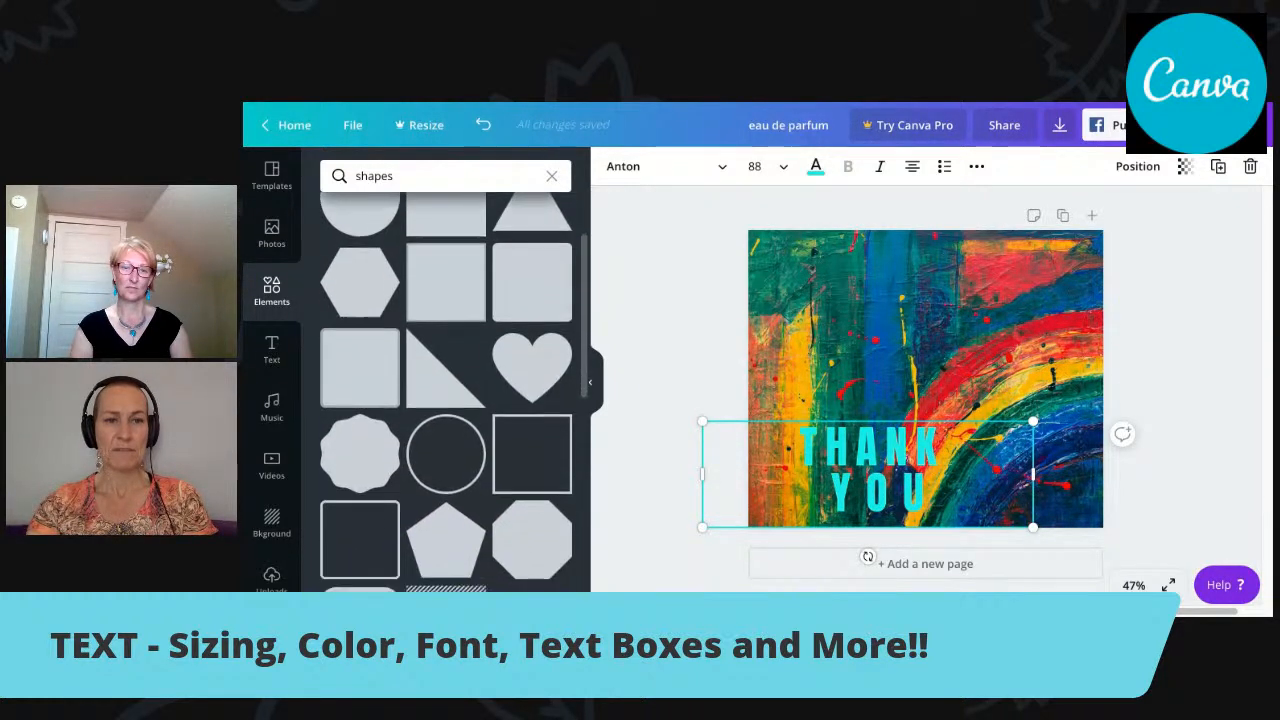
pyautogui.scroll(1, 587, 228)
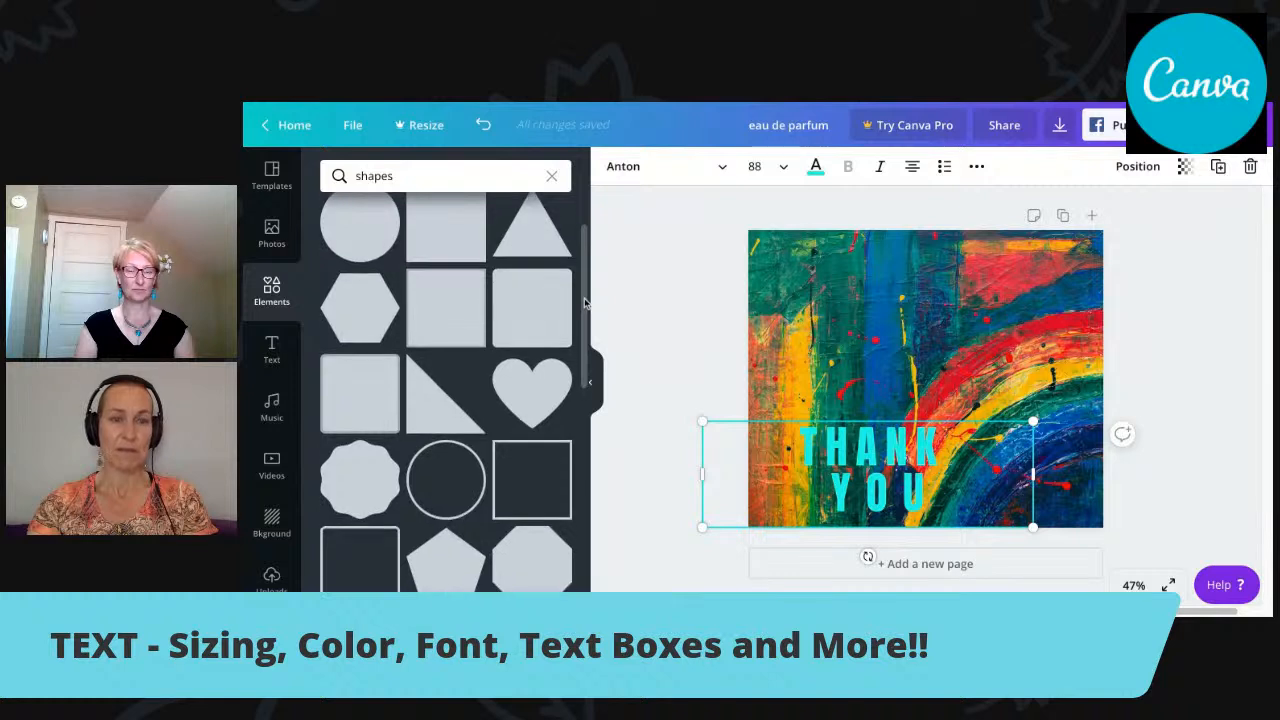
pyautogui.scroll(-1, 586, 303)
pyautogui.scroll(-3, 586, 303)
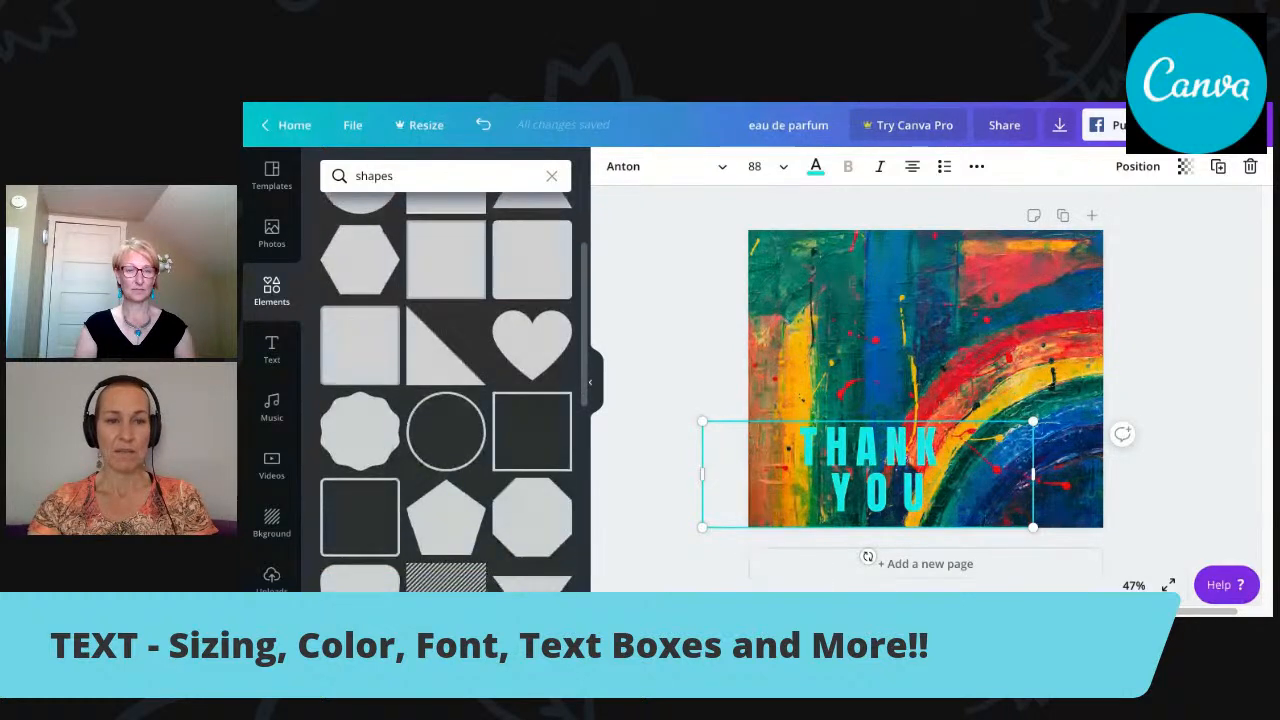
pyautogui.scroll(-3, 447, 369)
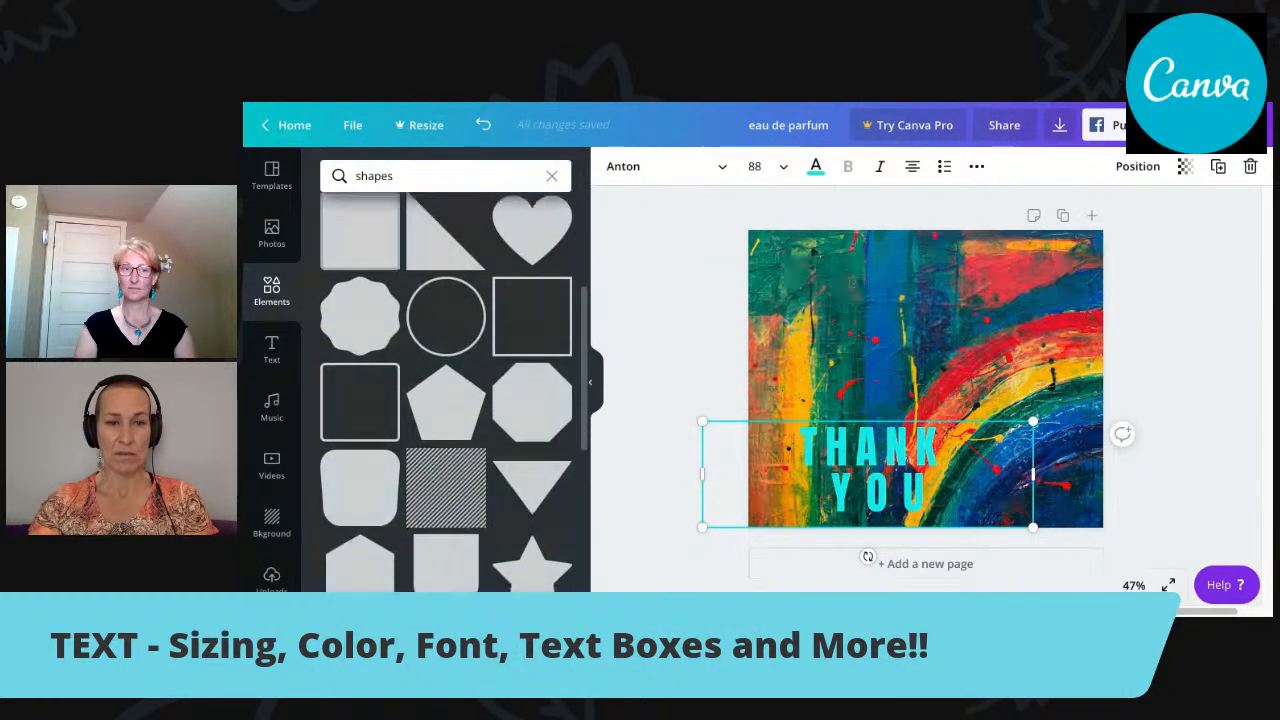
pyautogui.scroll(-6, 447, 390)
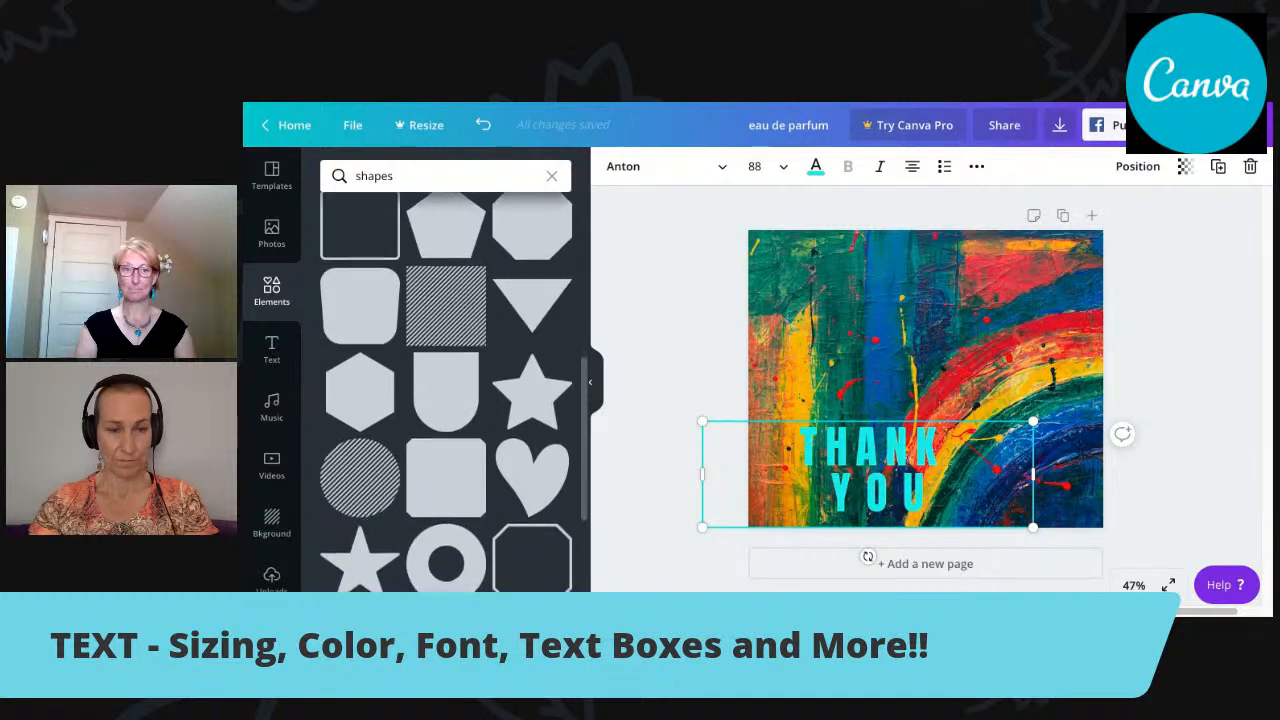
pyautogui.scroll(-7, 447, 390)
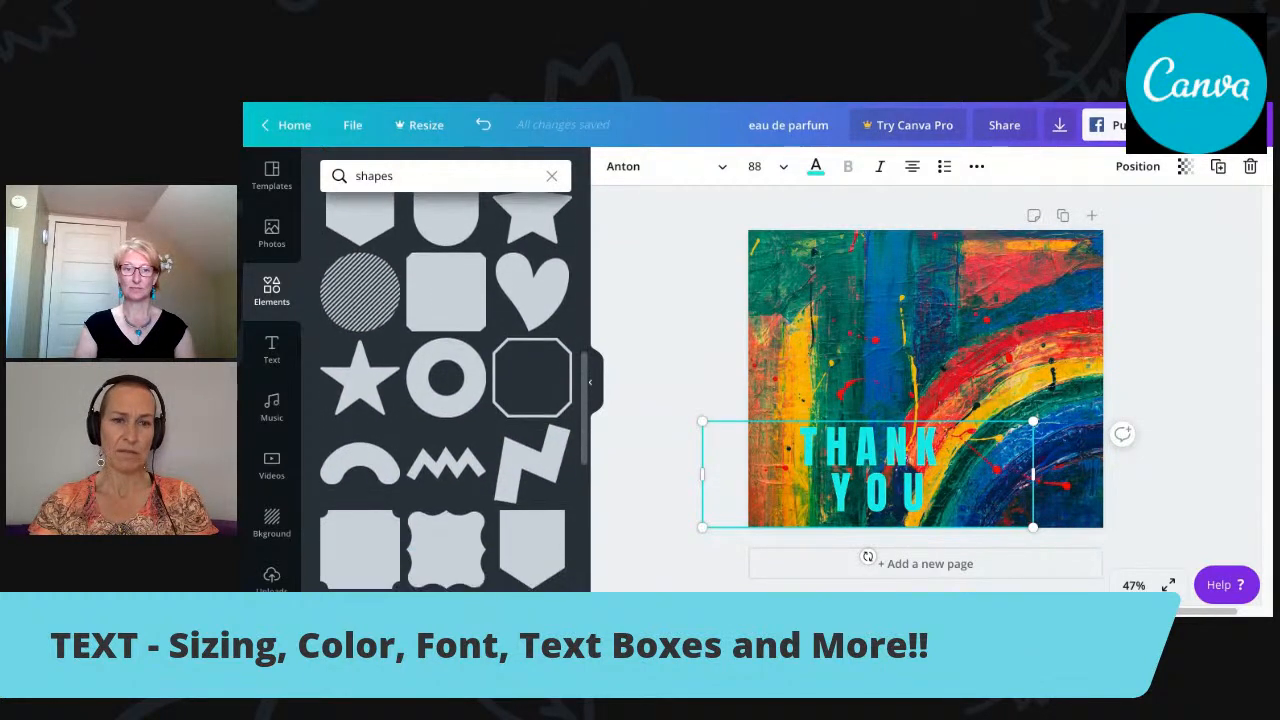
pyautogui.scroll(-8, 447, 390)
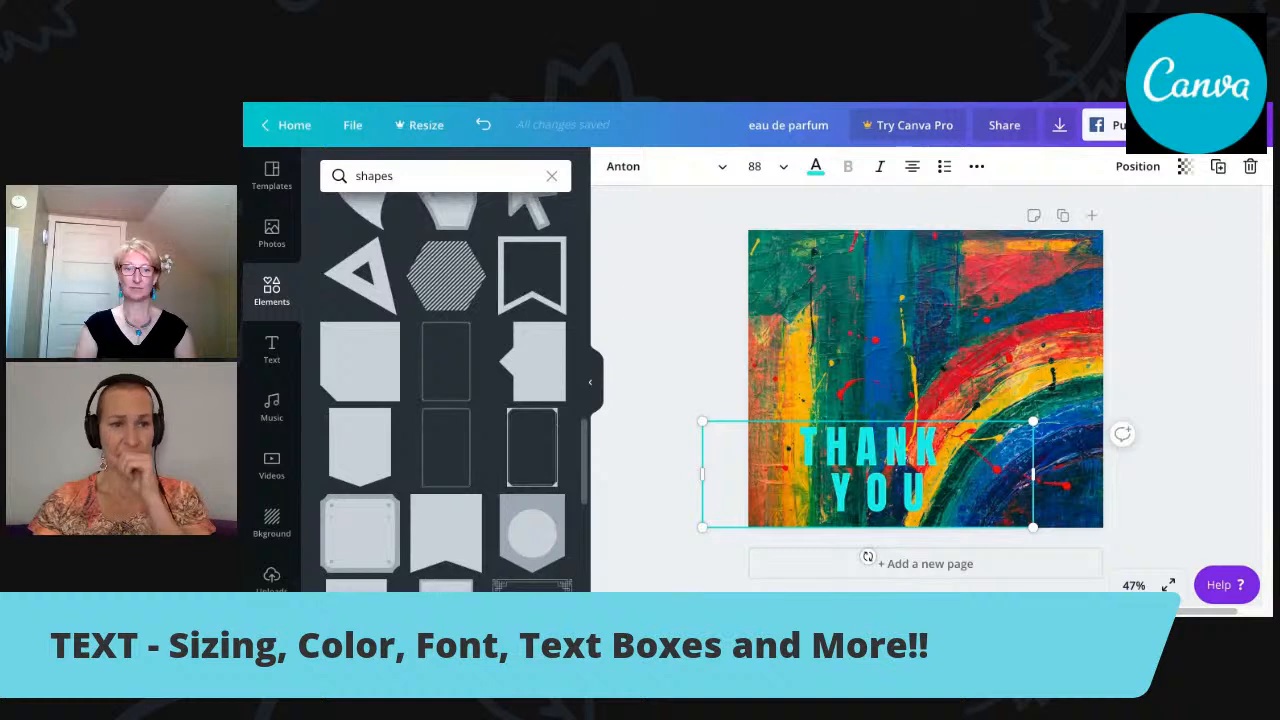
pyautogui.scroll(10, 446, 392)
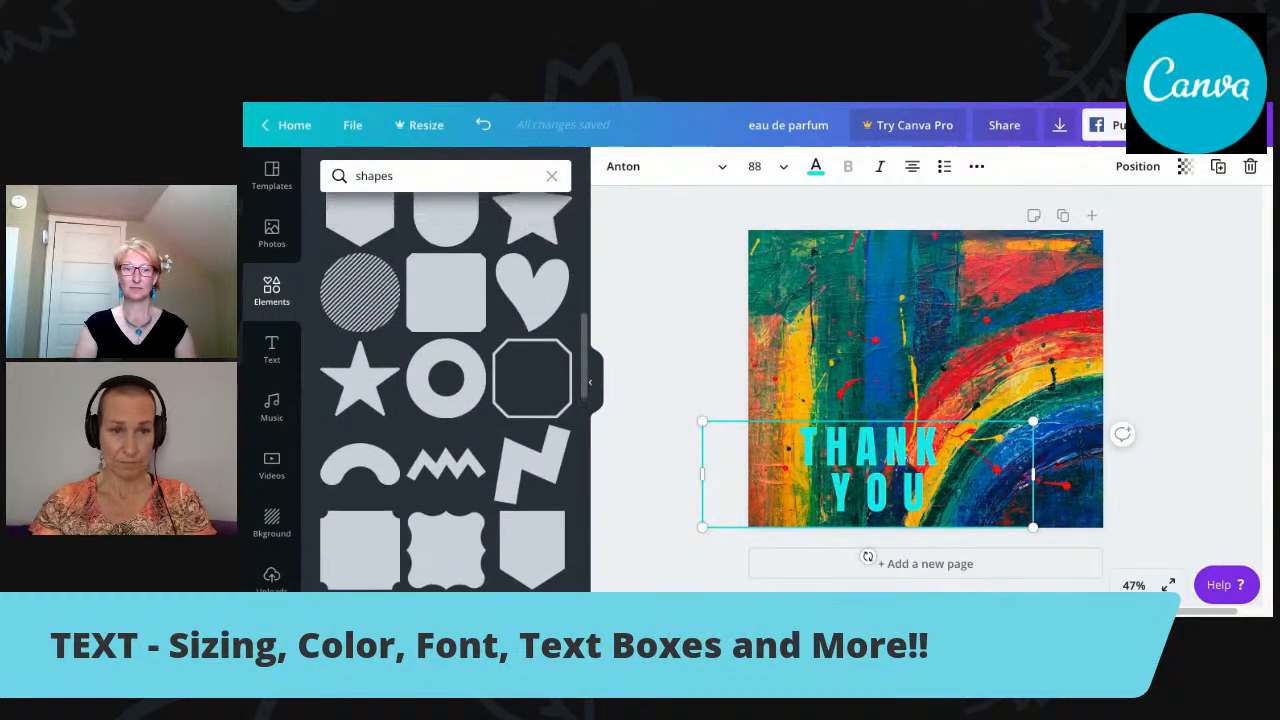
# Add the diagonally striped square to the page and enlarge it to cover most of the page's centre.
pyautogui.scroll(1, 446, 390)
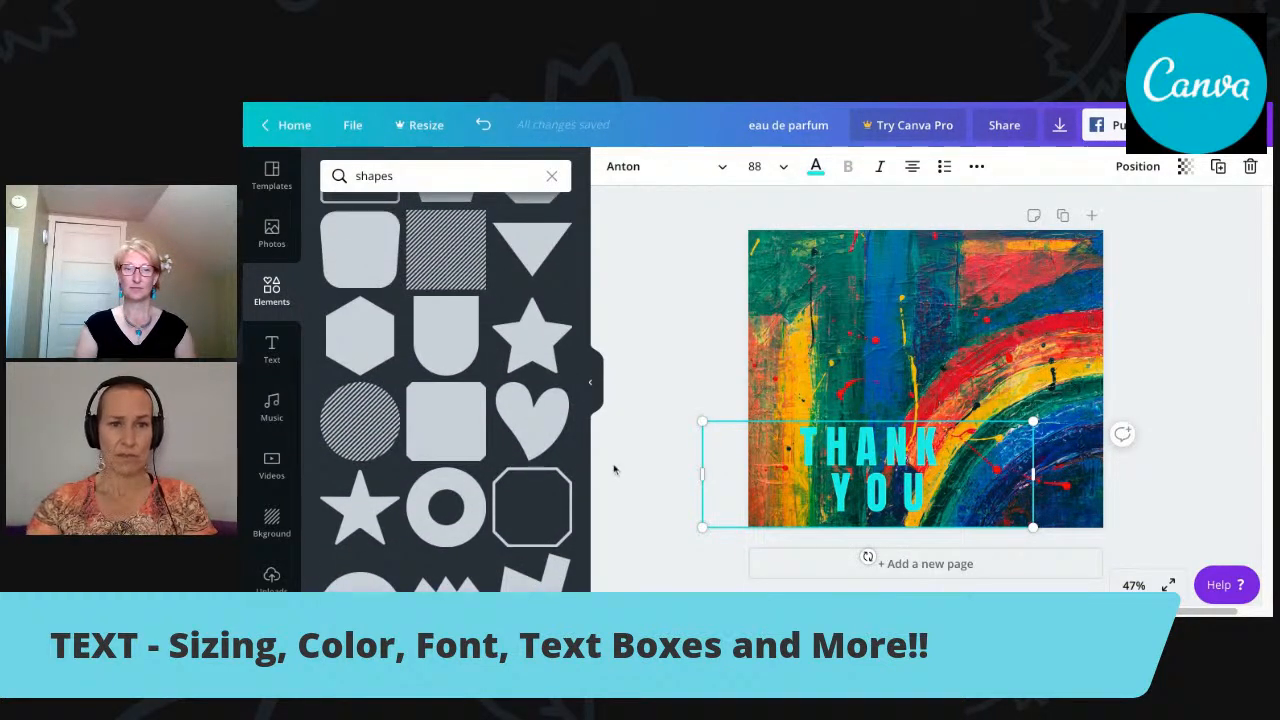
pyautogui.click(447, 258)
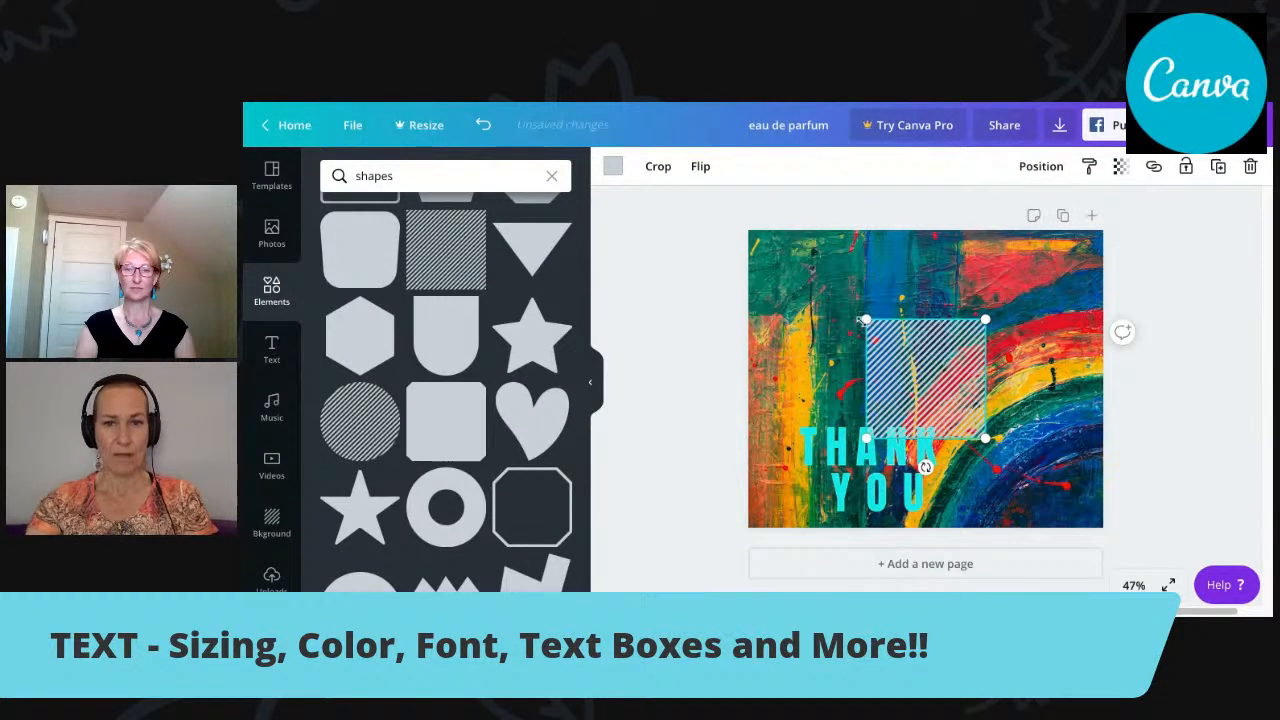
pyautogui.moveTo(866, 320); pyautogui.dragTo(802, 256)
pyautogui.moveTo(986, 438); pyautogui.dragTo(1062, 484)
pyautogui.moveTo(924, 360); pyautogui.dragTo(938, 375)
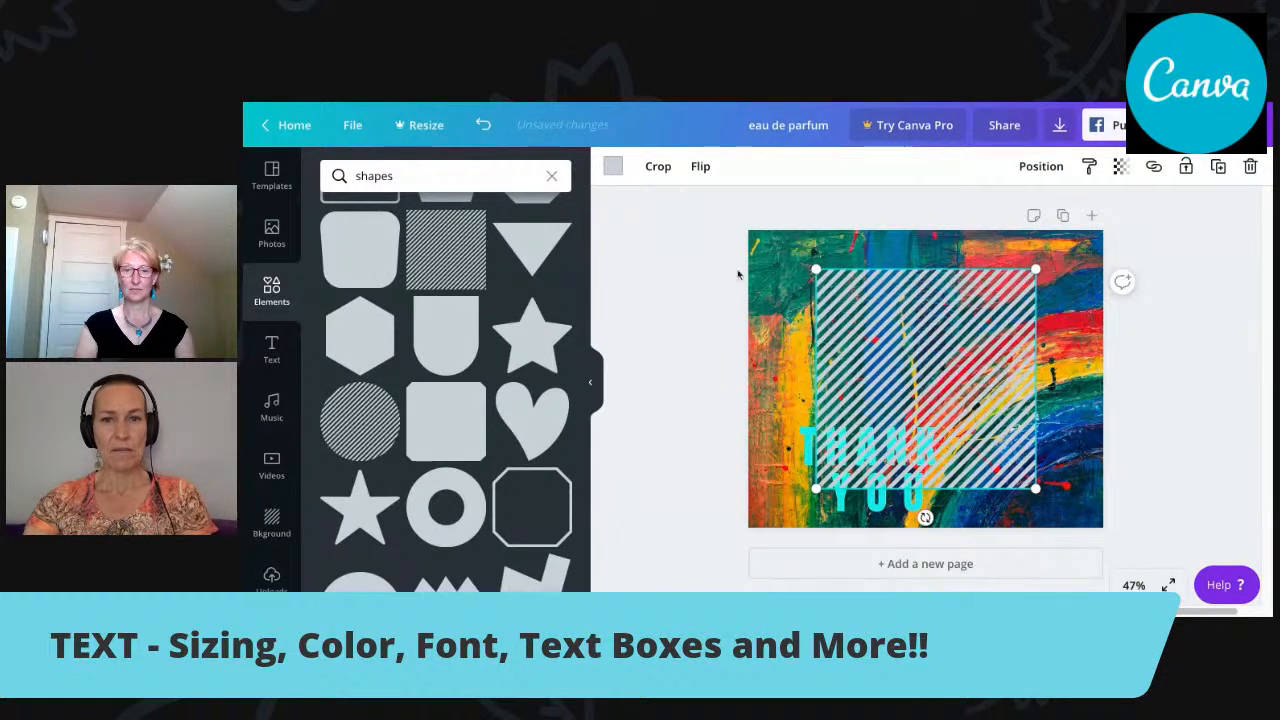
# Try purple on the striped square and settle on dark blue from the default colours.
pyautogui.click(614, 170)
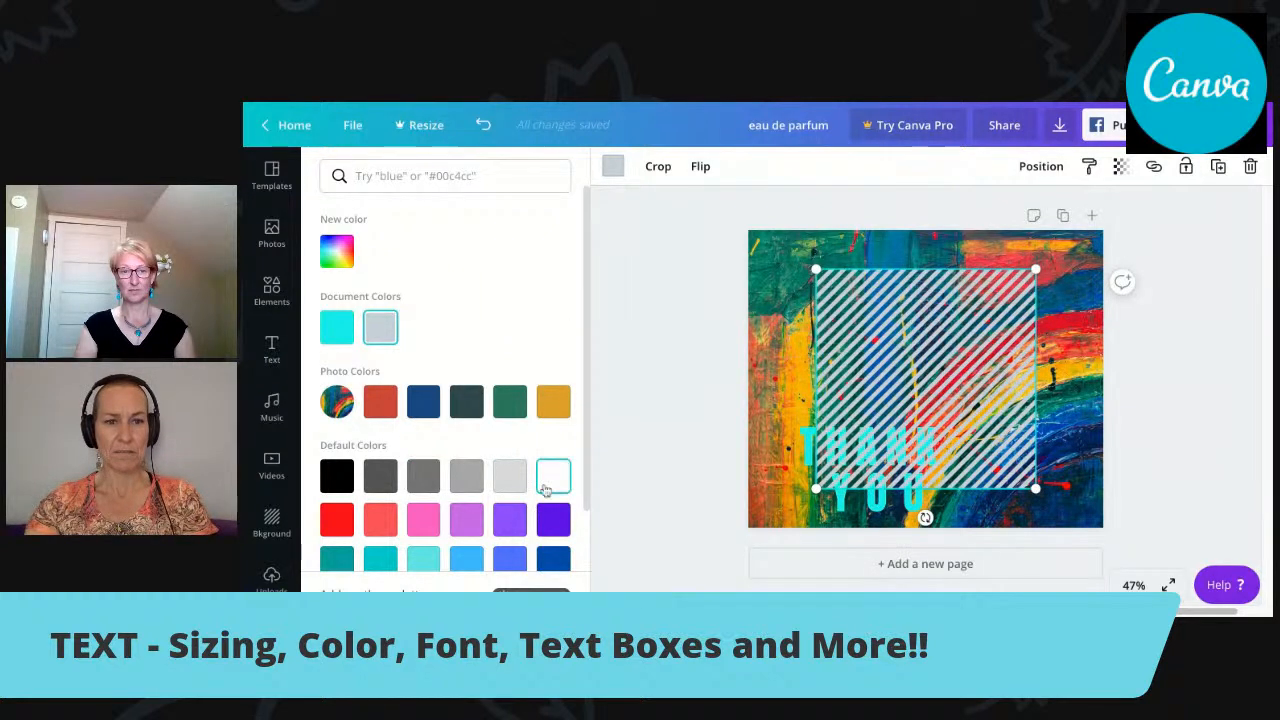
pyautogui.click(510, 520)
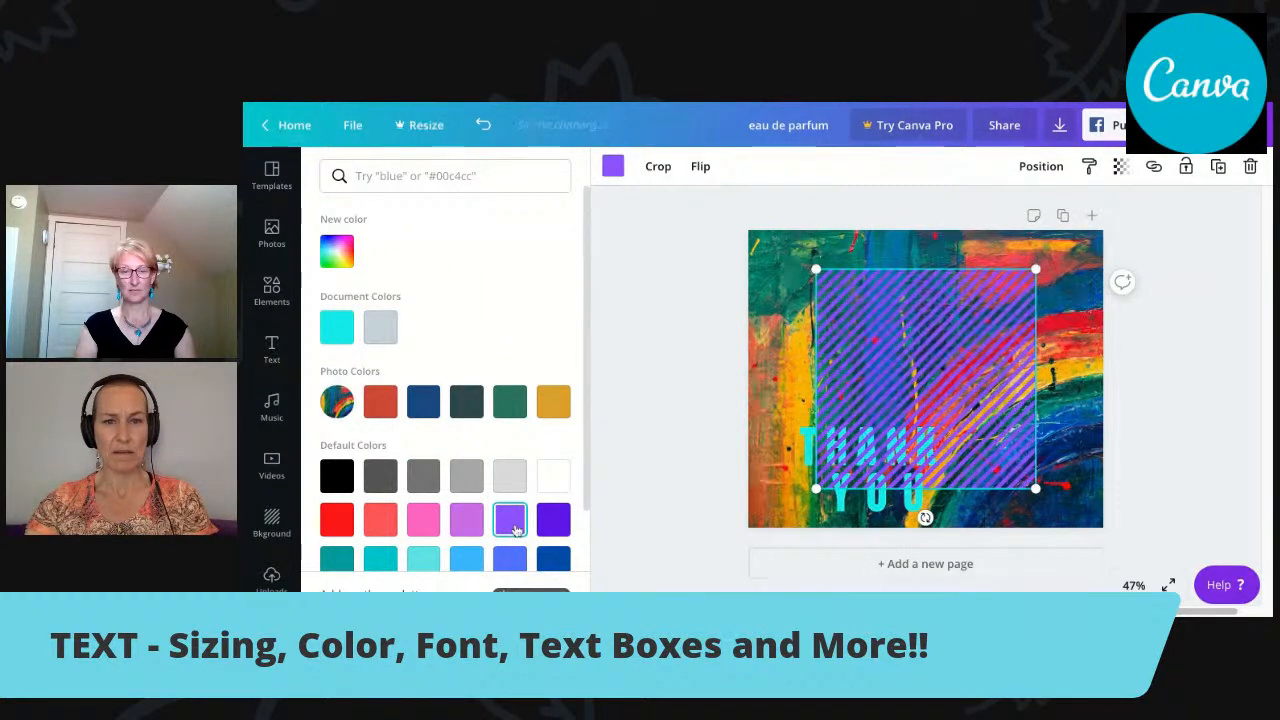
pyautogui.click(555, 561)
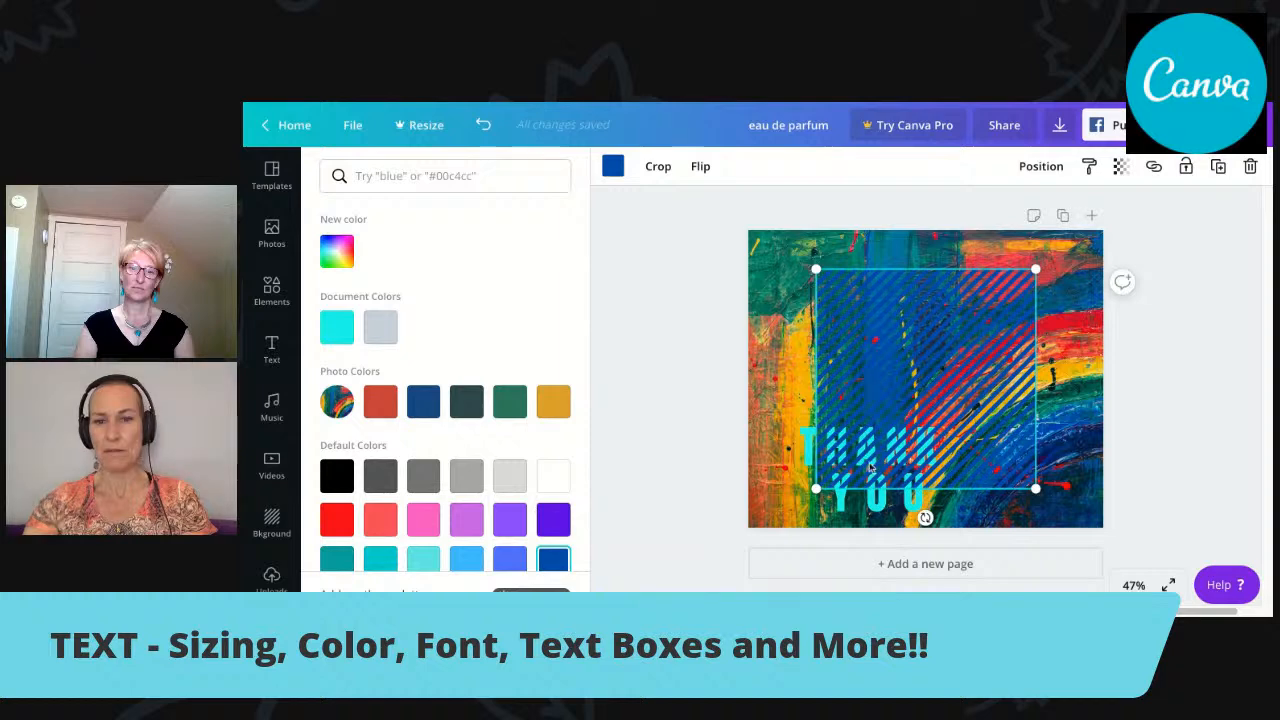
# Move the "THANK YOU" text up over the middle of the striped square and bring it forward, in front of the shape.
pyautogui.click(875, 505)
pyautogui.moveTo(875, 505); pyautogui.dragTo(921, 415)
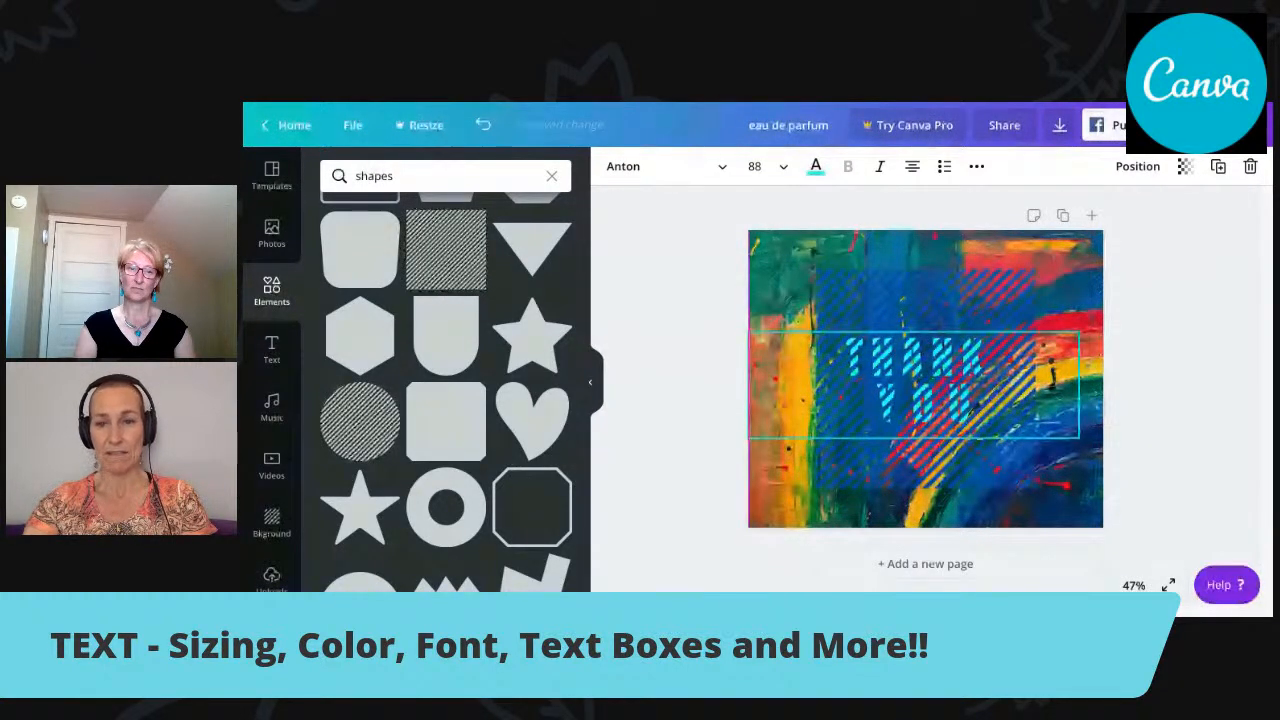
pyautogui.click(962, 415)
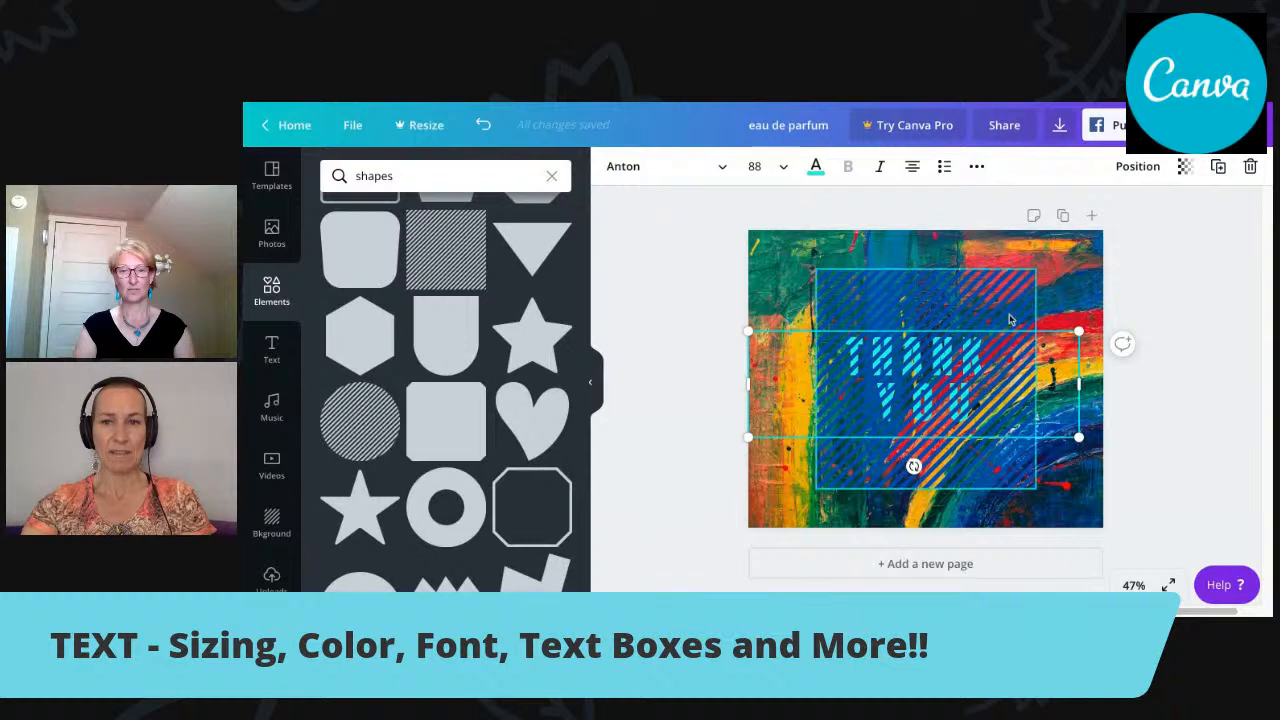
pyautogui.click(1136, 167)
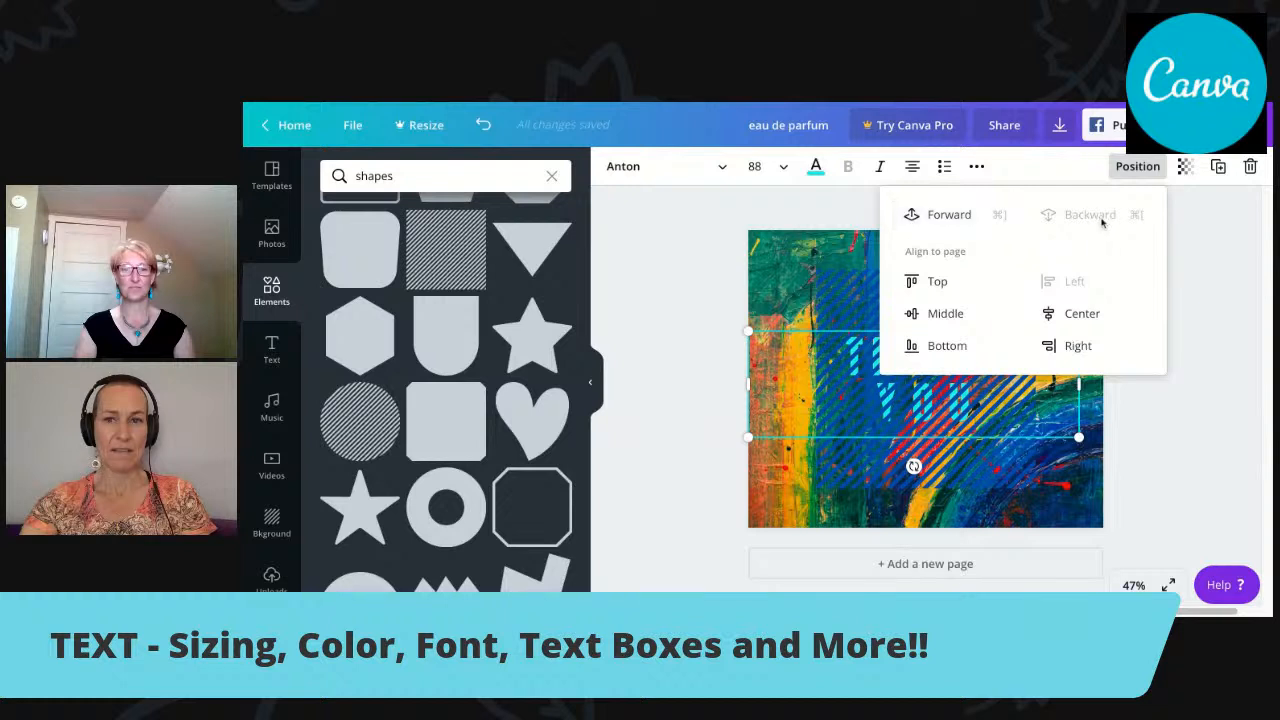
pyautogui.click(945, 214)
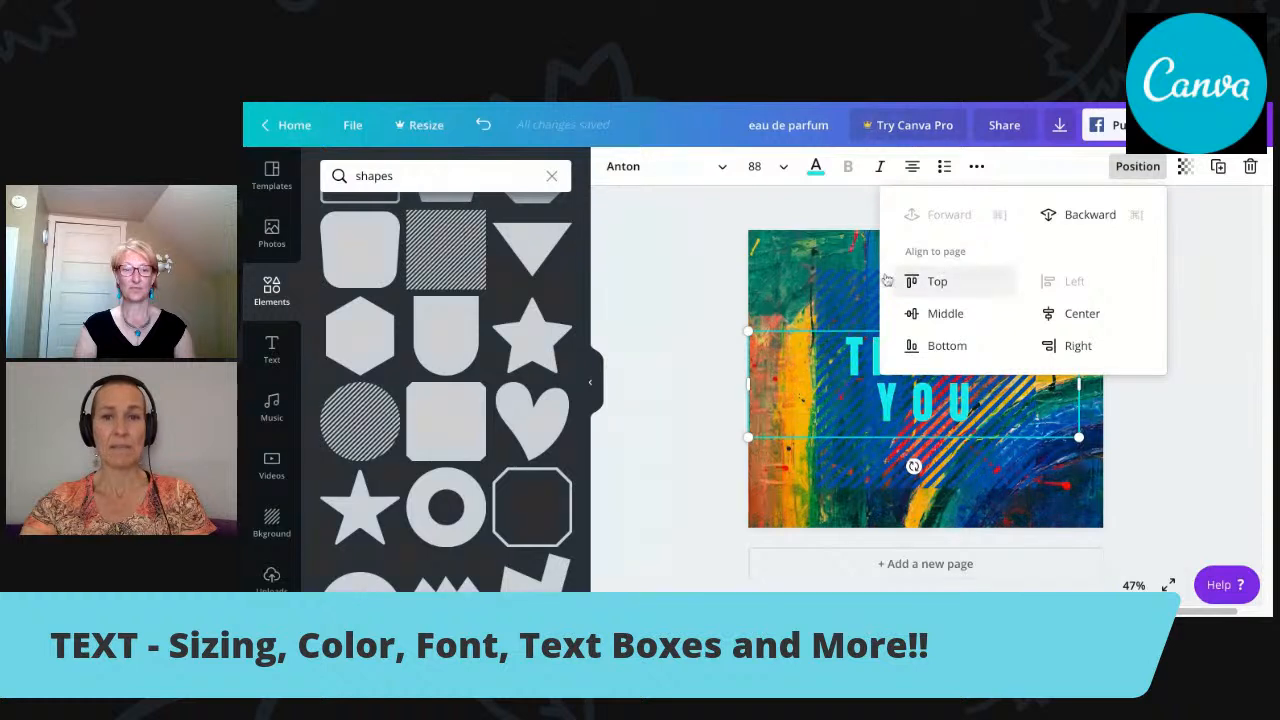
pyautogui.click(872, 398)
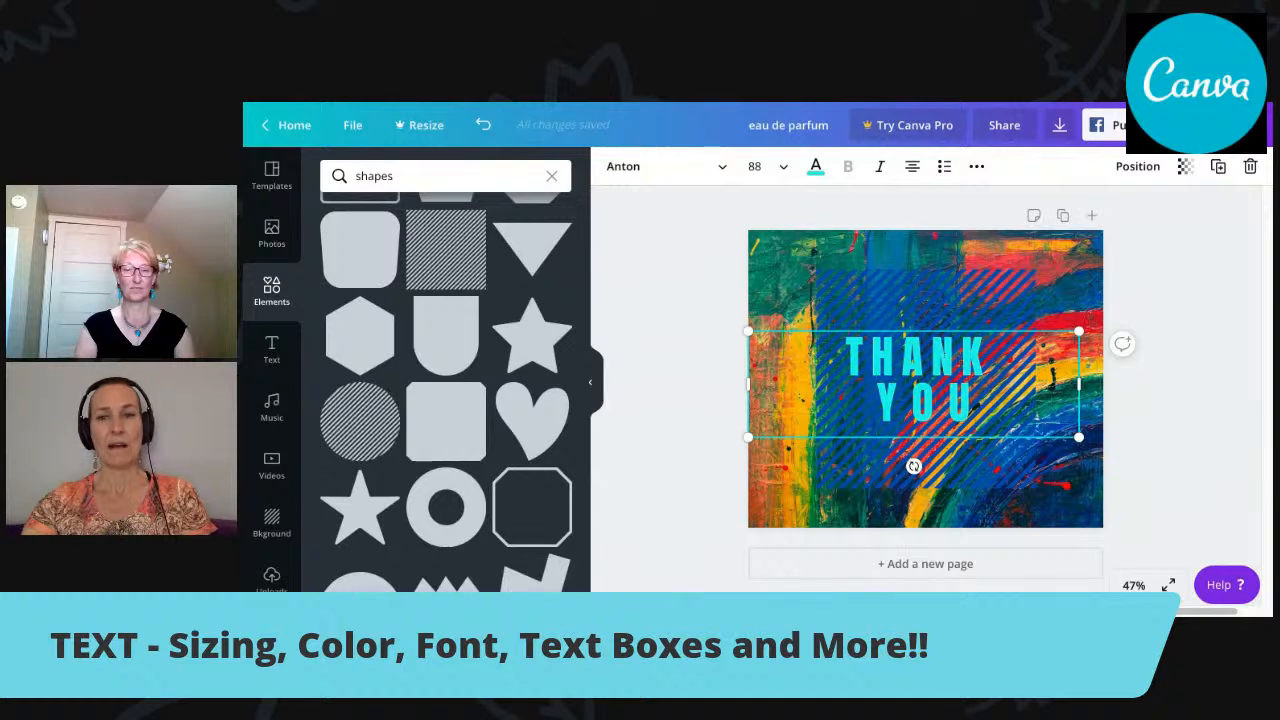
# Shift the striped square slightly down and left, and narrow the "THANK YOU" text box to about the square's width.
pyautogui.moveTo(938, 333)
pyautogui.mouseDown()
pyautogui.moveTo(950, 328)
pyautogui.moveTo(939, 328)
pyautogui.mouseUp()
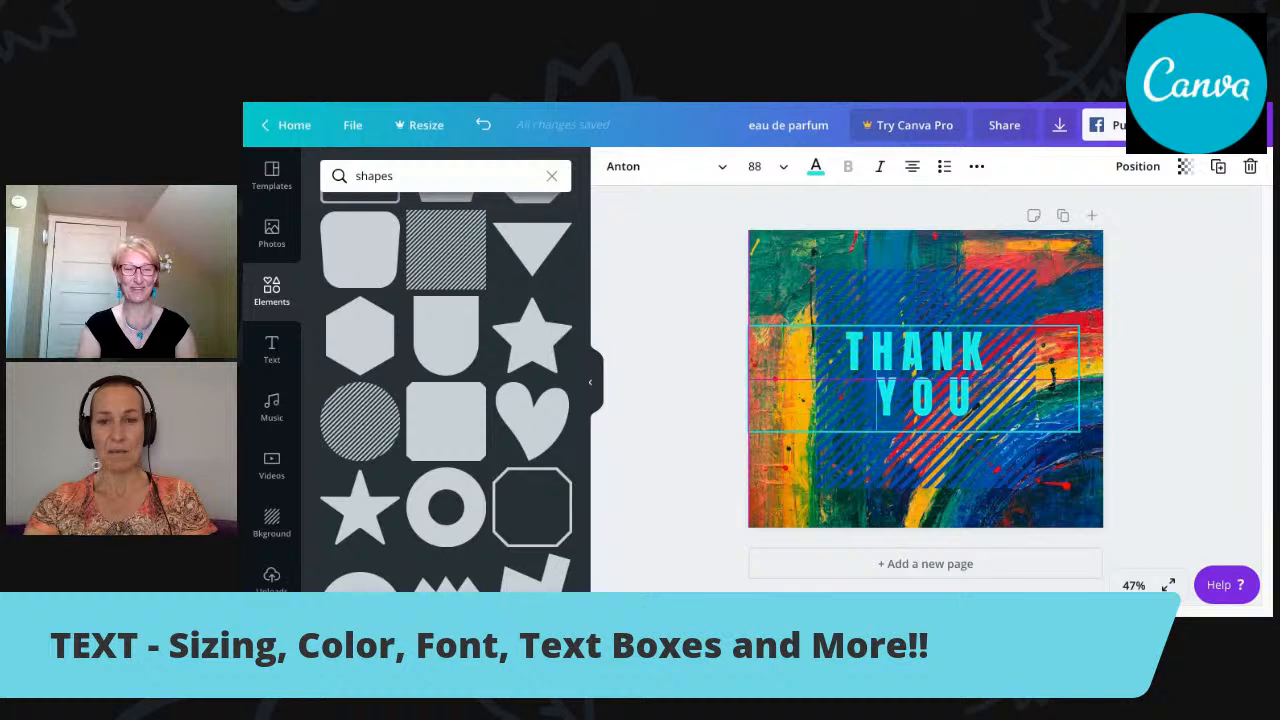
pyautogui.moveTo(914, 379); pyautogui.dragTo(914, 385)
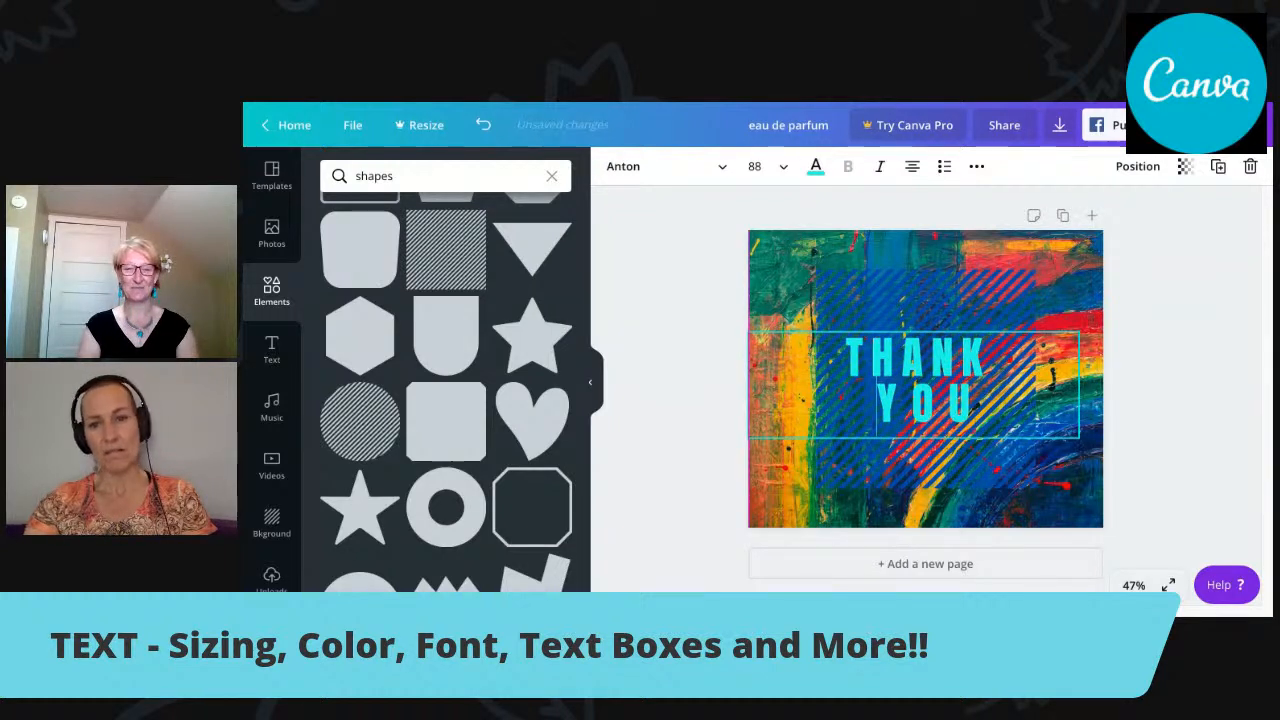
pyautogui.click(966, 302)
pyautogui.moveTo(966, 302)
pyautogui.mouseDown()
pyautogui.moveTo(976, 320)
pyautogui.moveTo(961, 318)
pyautogui.mouseUp()
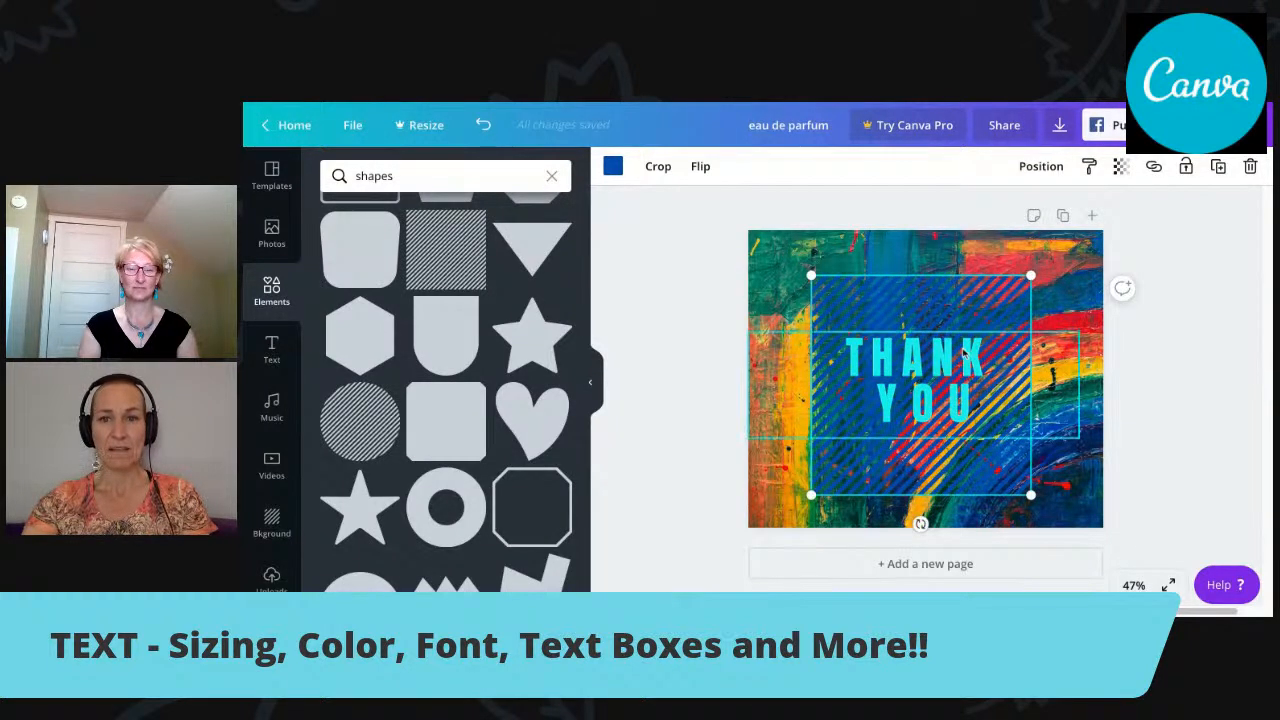
pyautogui.click(1053, 367)
pyautogui.moveTo(1081, 386); pyautogui.dragTo(978, 374)
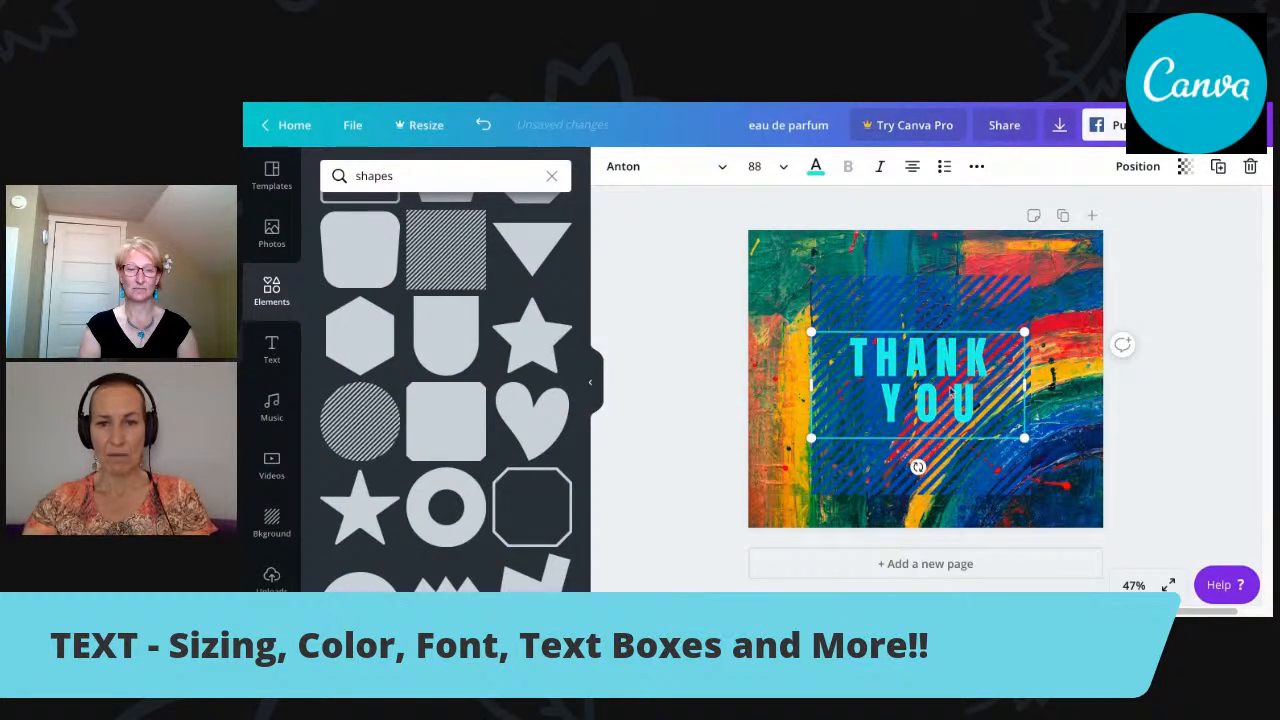
# Set the "THANK YOU" text's line height to 2.5 and move its box up slightly within the striped square.
pyautogui.click(976, 167)
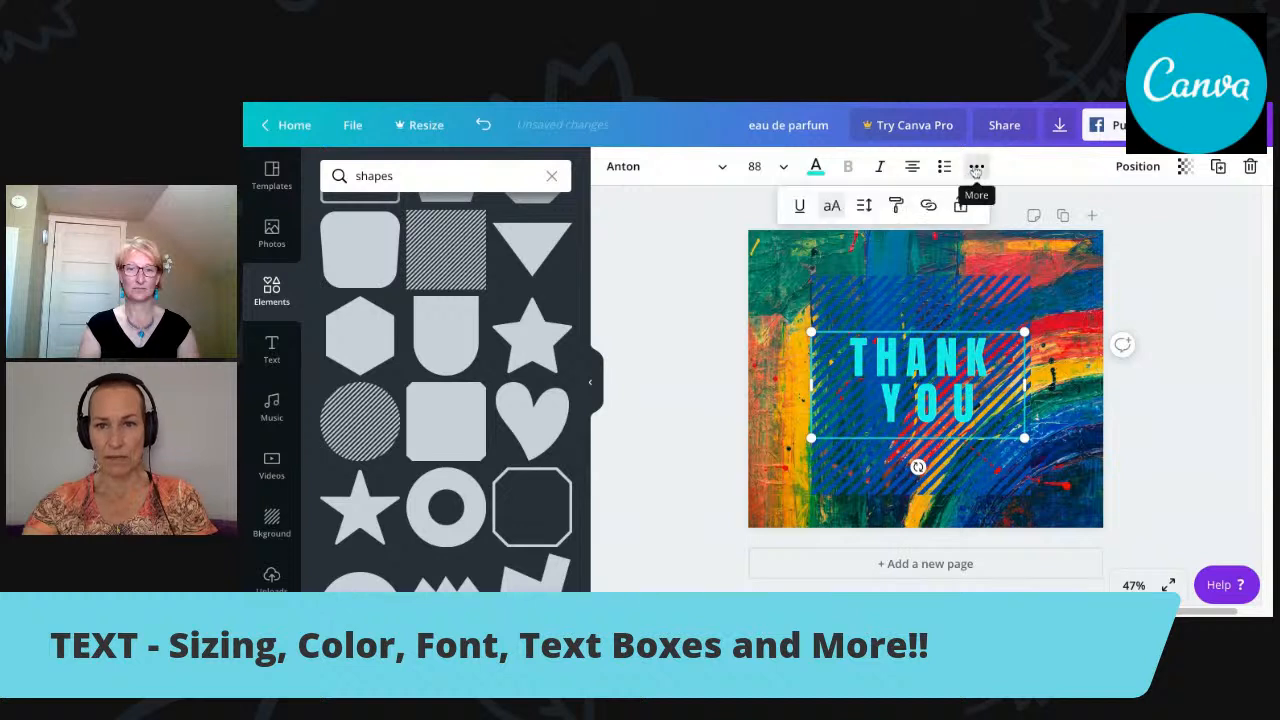
pyautogui.click(864, 206)
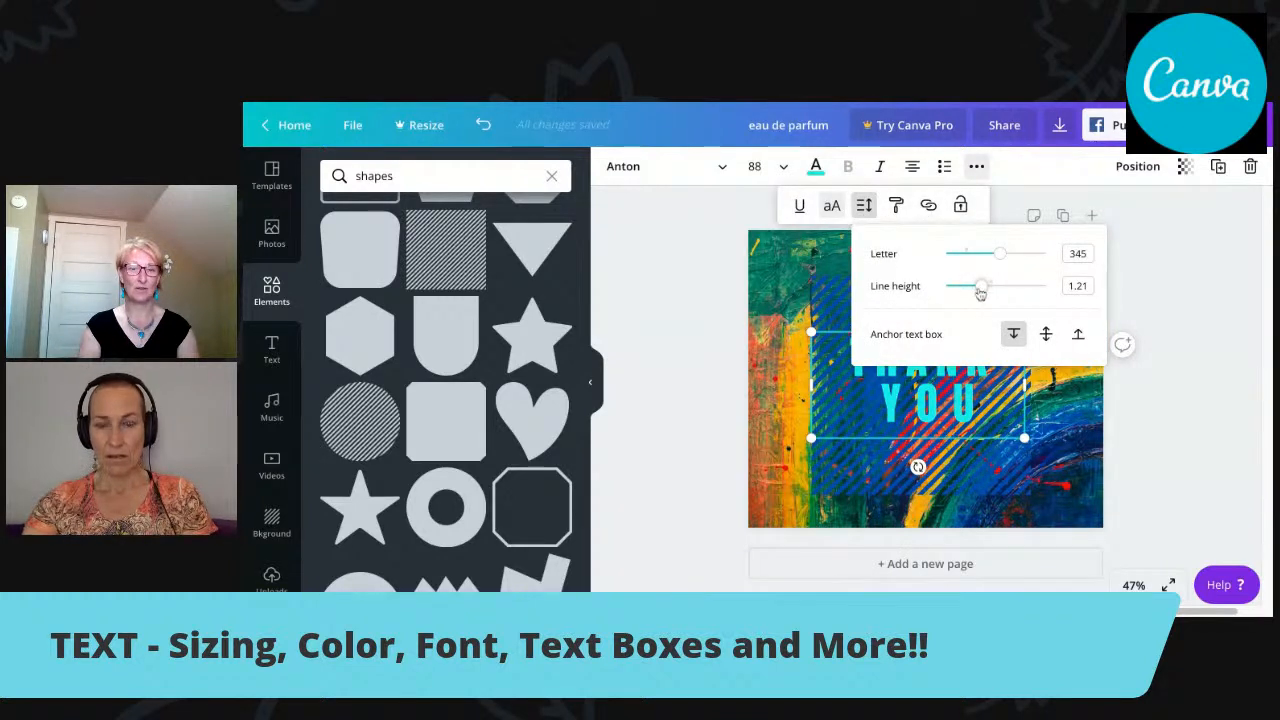
pyautogui.moveTo(980, 288); pyautogui.dragTo(1046, 288)
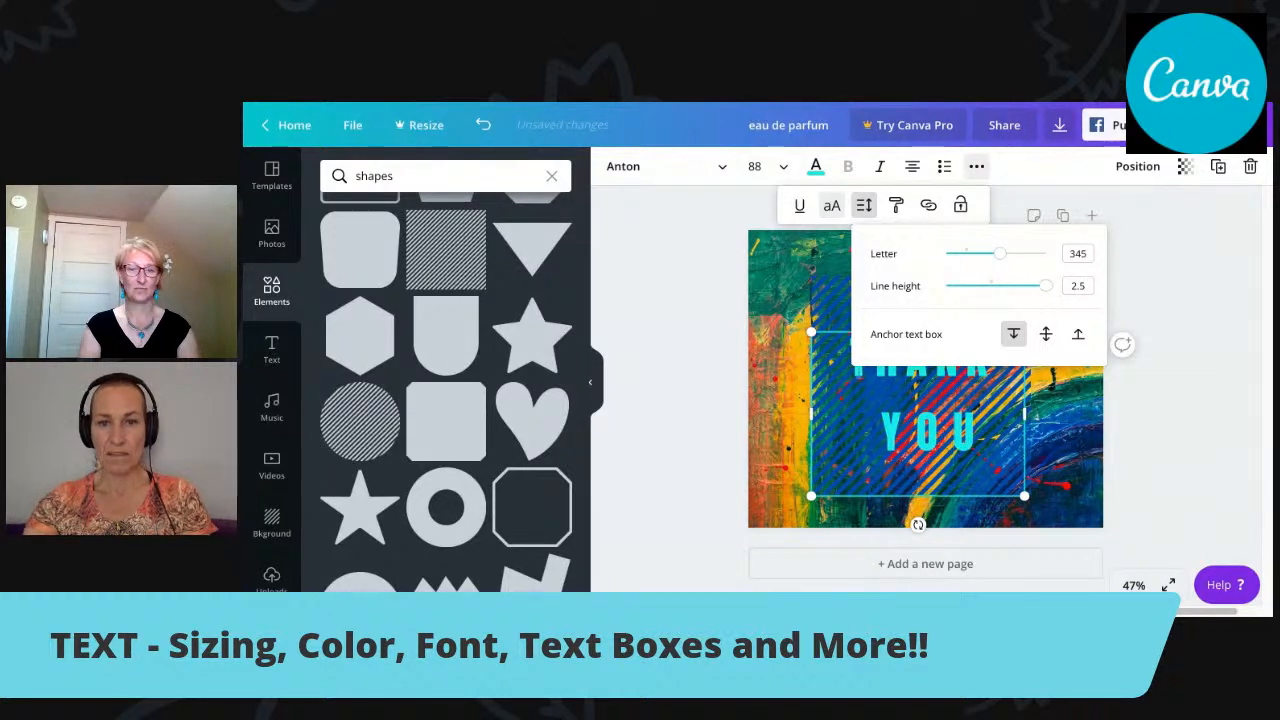
pyautogui.moveTo(841, 331)
pyautogui.mouseDown()
pyautogui.moveTo(847, 287)
pyautogui.moveTo(841, 318)
pyautogui.mouseUp()
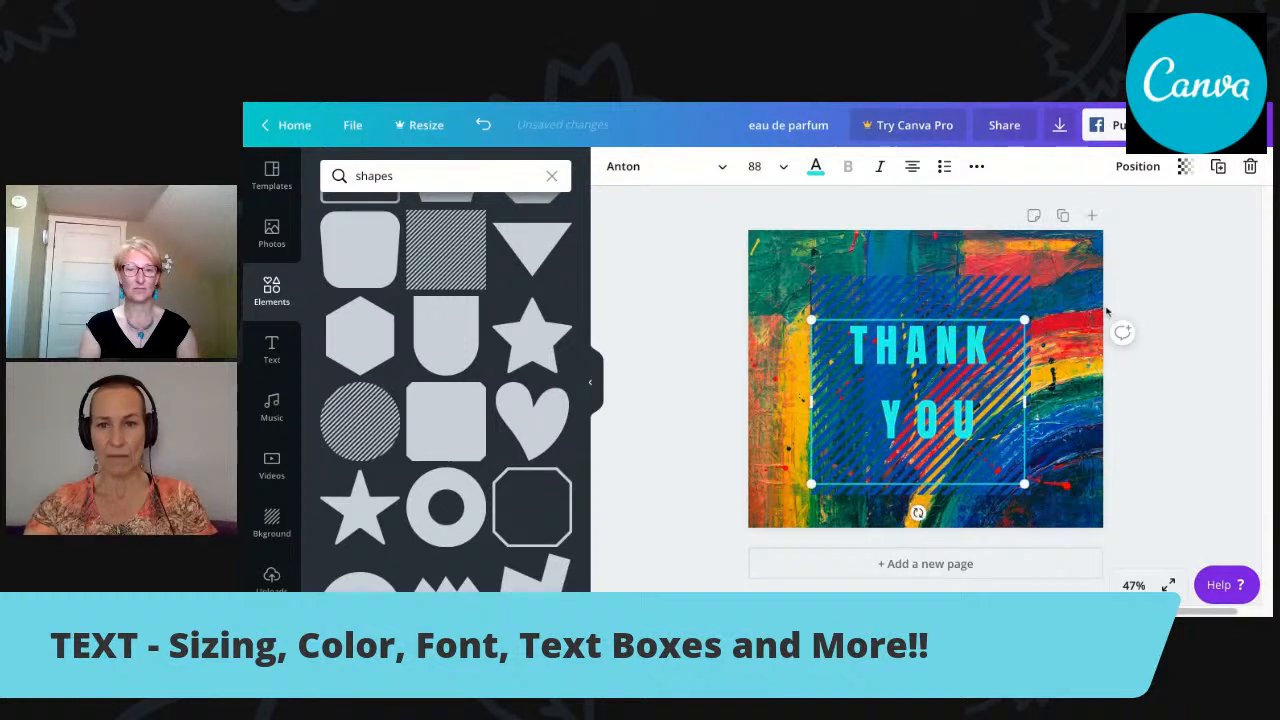
# Bring the striped square forward so that it lies over the "THANK YOU" text.
pyautogui.click(991, 299)
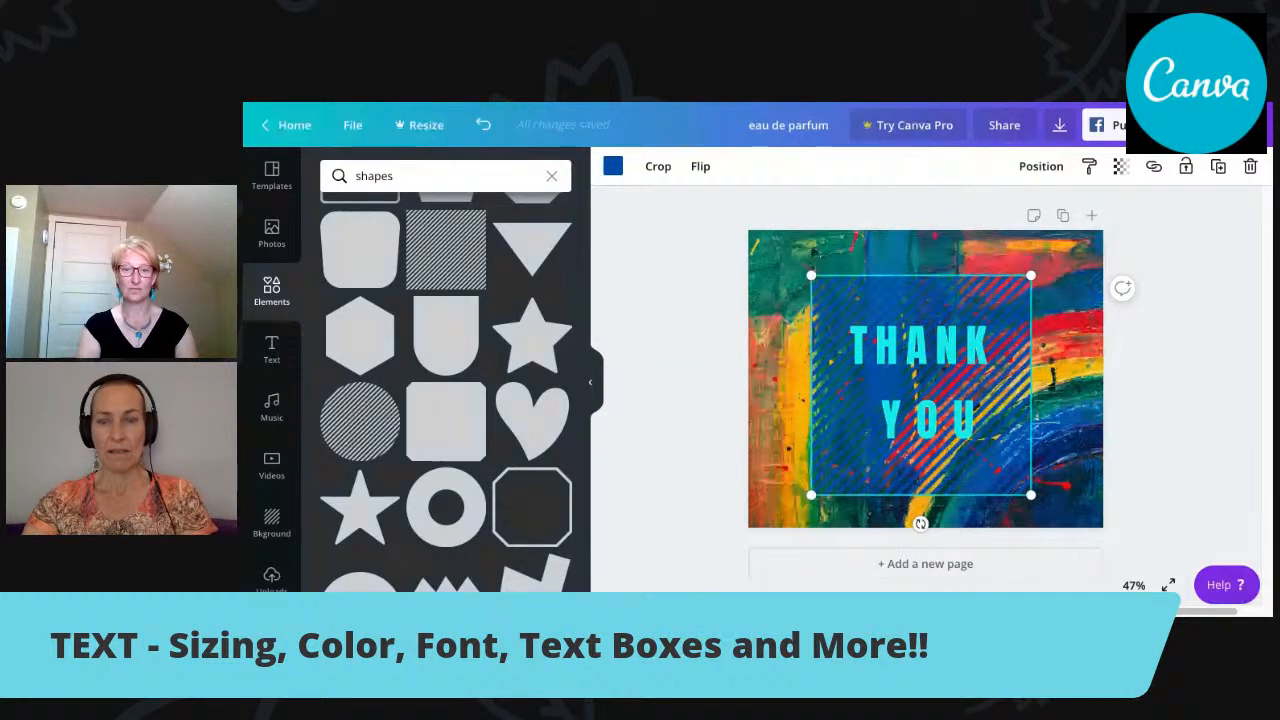
pyautogui.click(1037, 170)
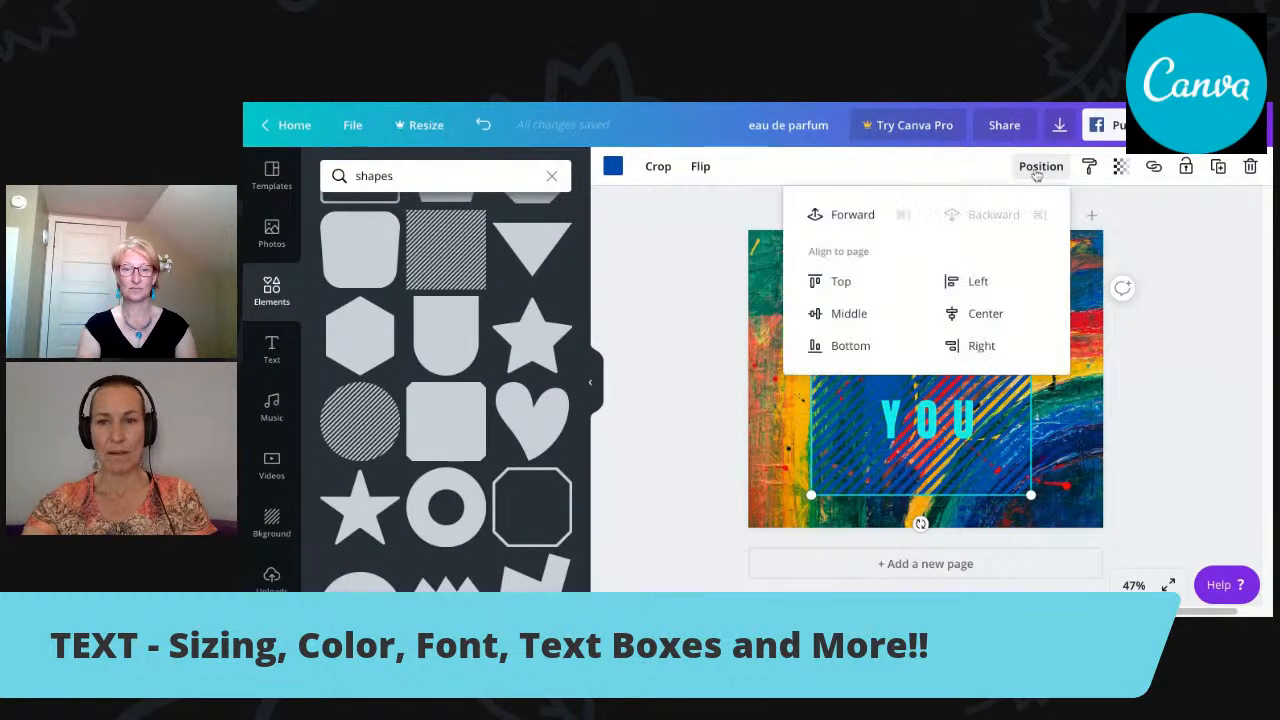
pyautogui.click(855, 216)
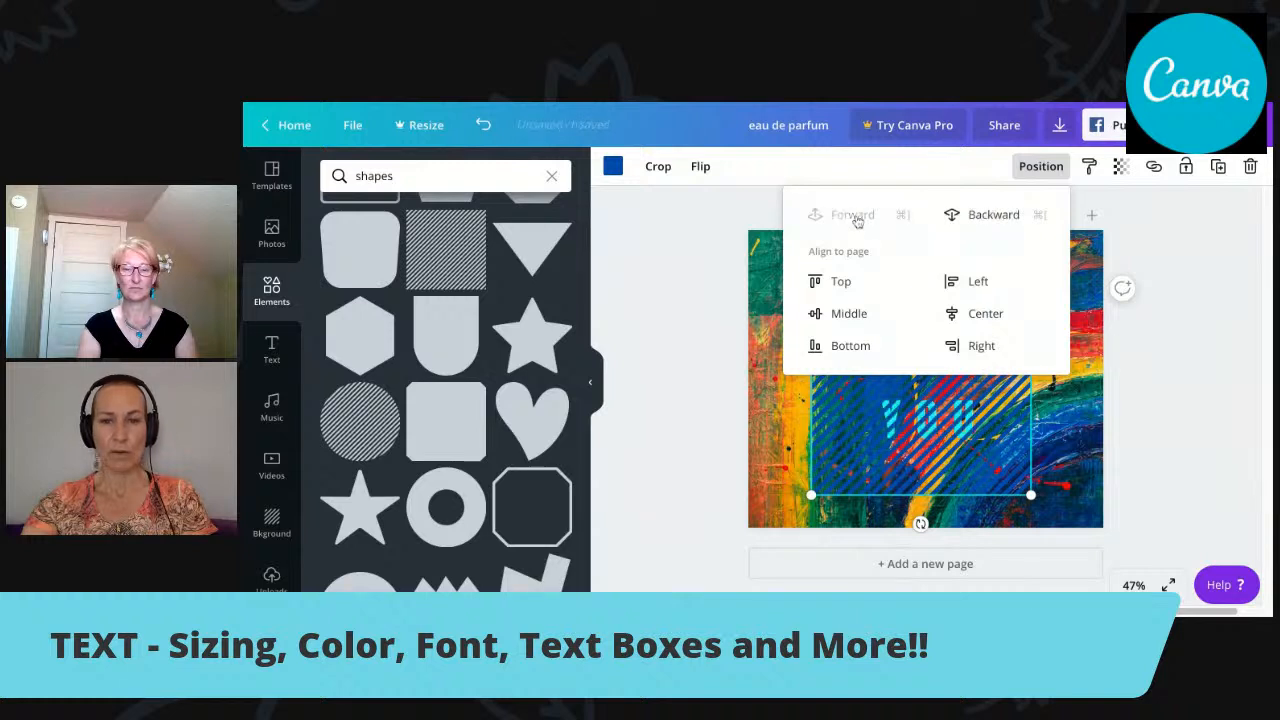
pyautogui.click(903, 432)
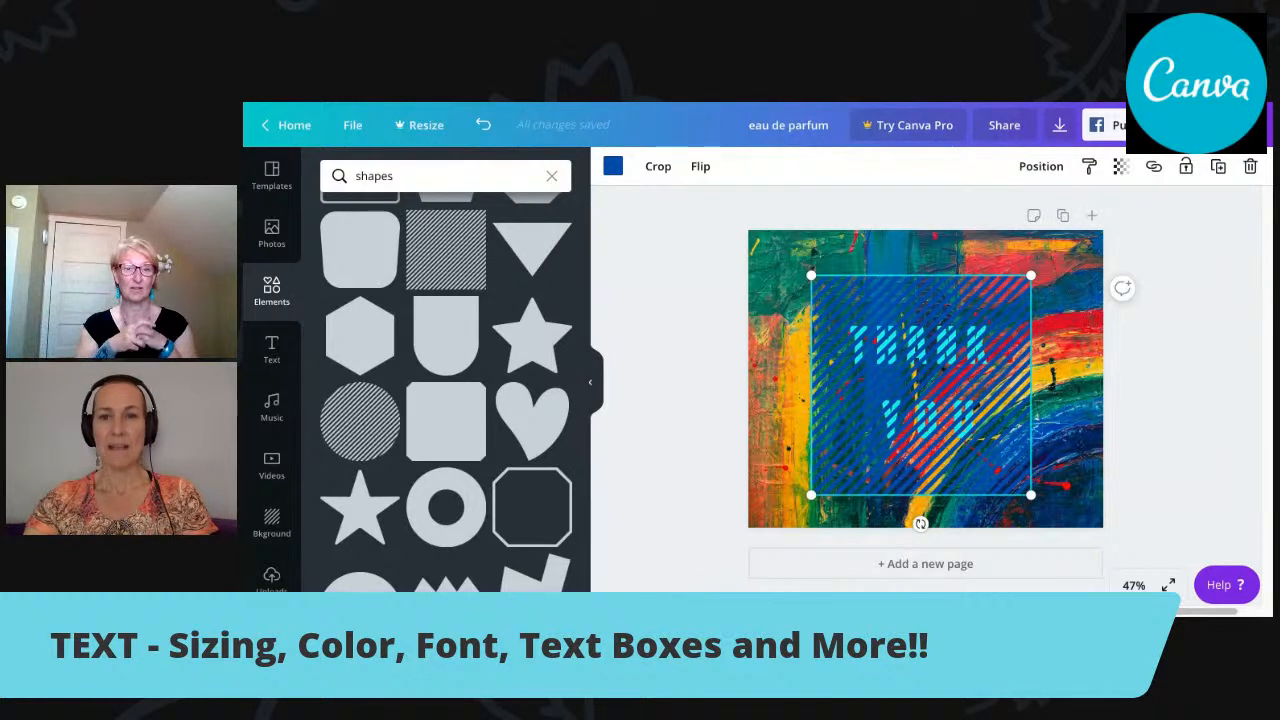
pyautogui.click(866, 249)
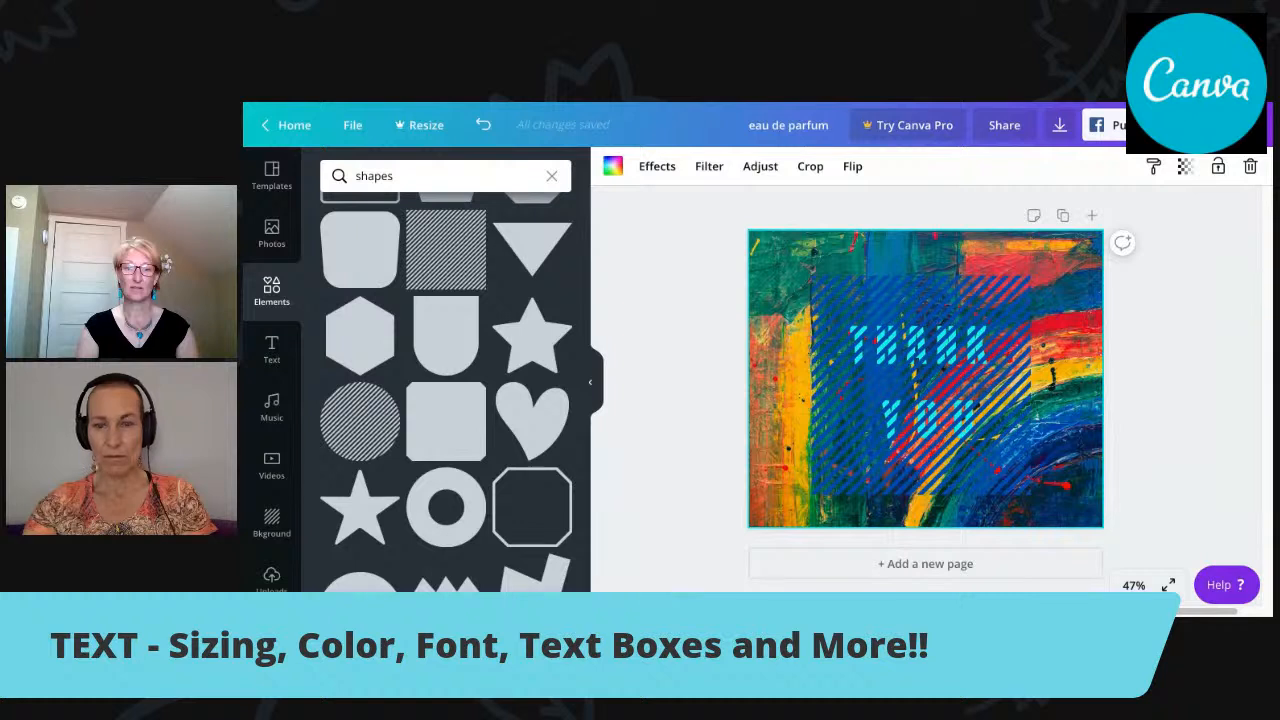
# Send the striped square backward behind the "THANK YOU" text and clear the selection.
pyautogui.click(921, 296)
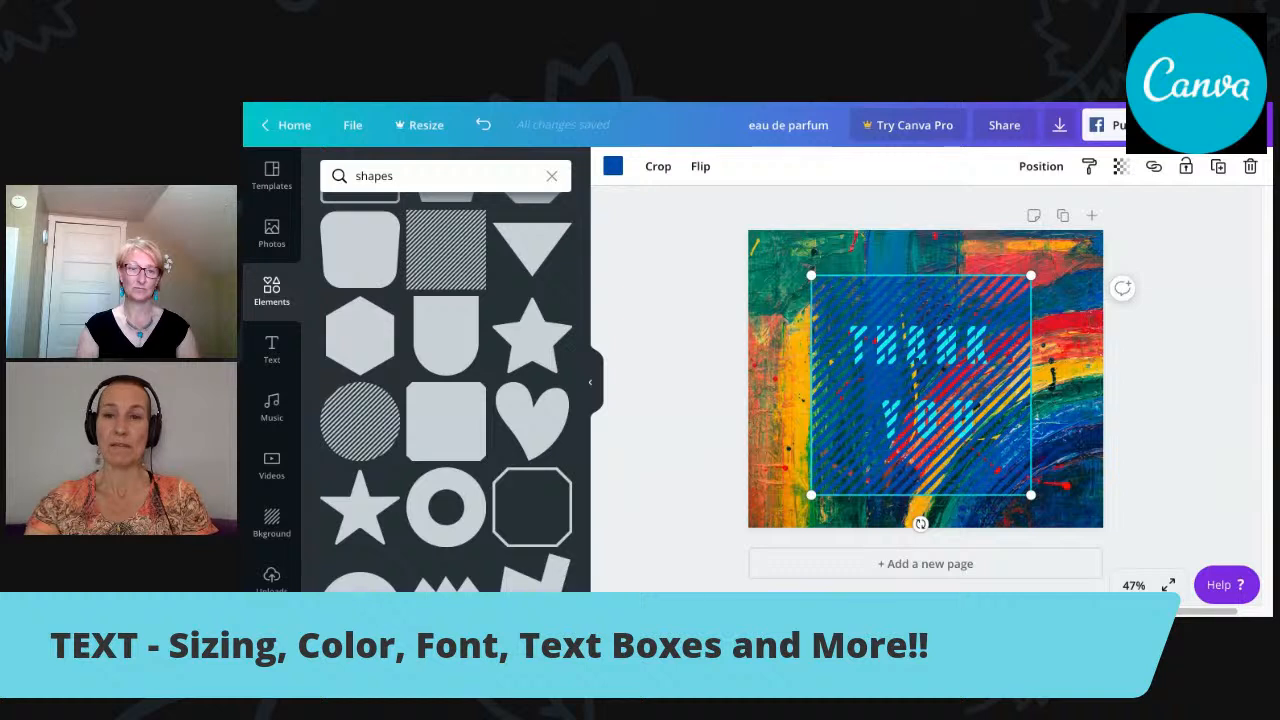
pyautogui.click(1038, 168)
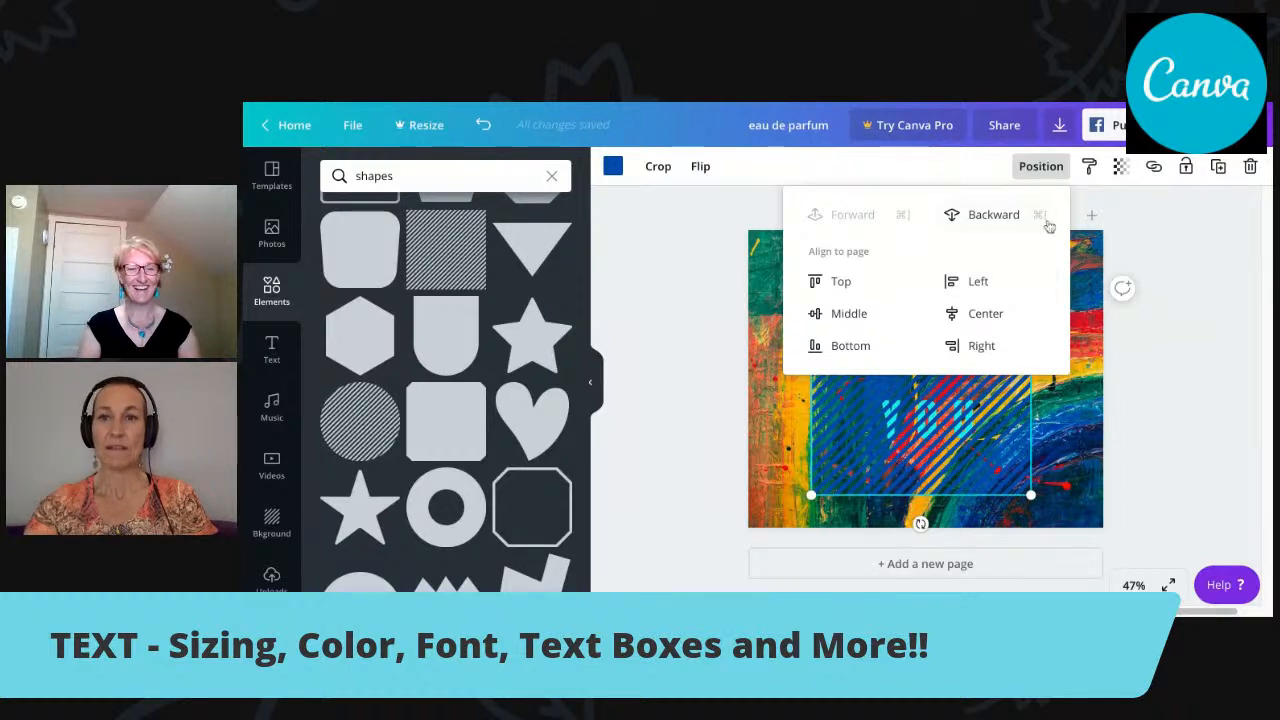
pyautogui.click(1006, 408)
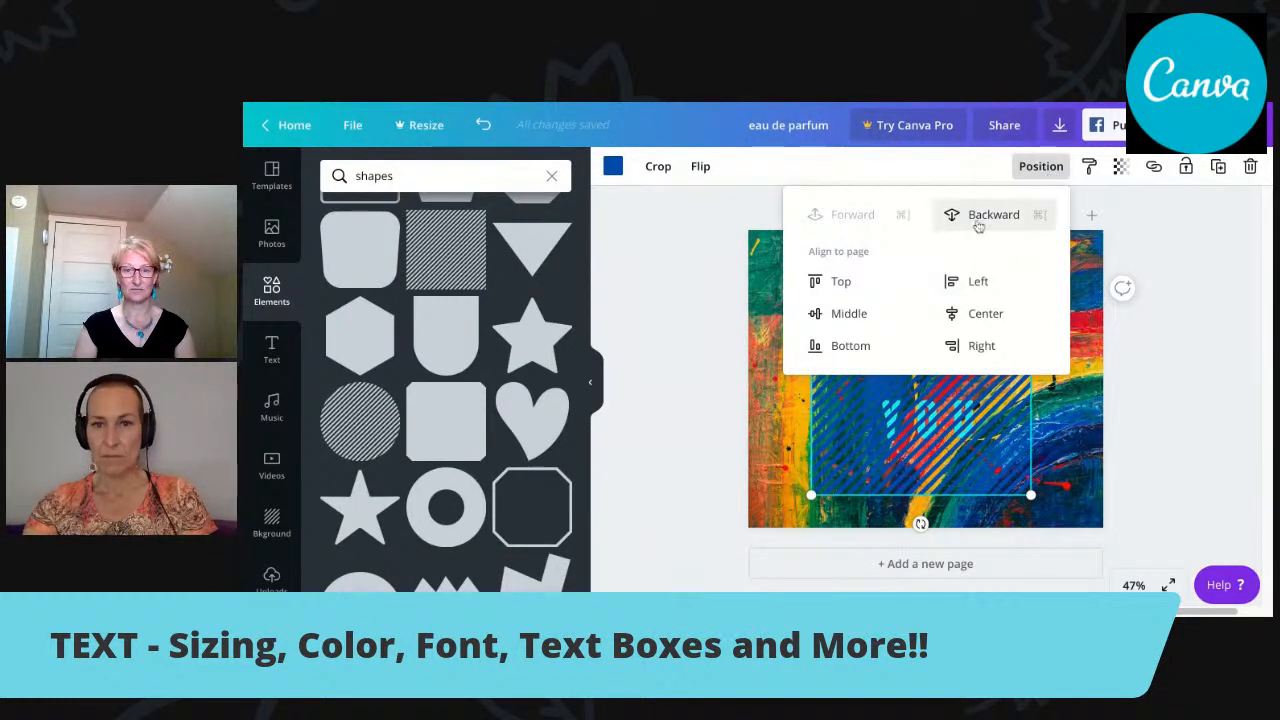
pyautogui.click(978, 222)
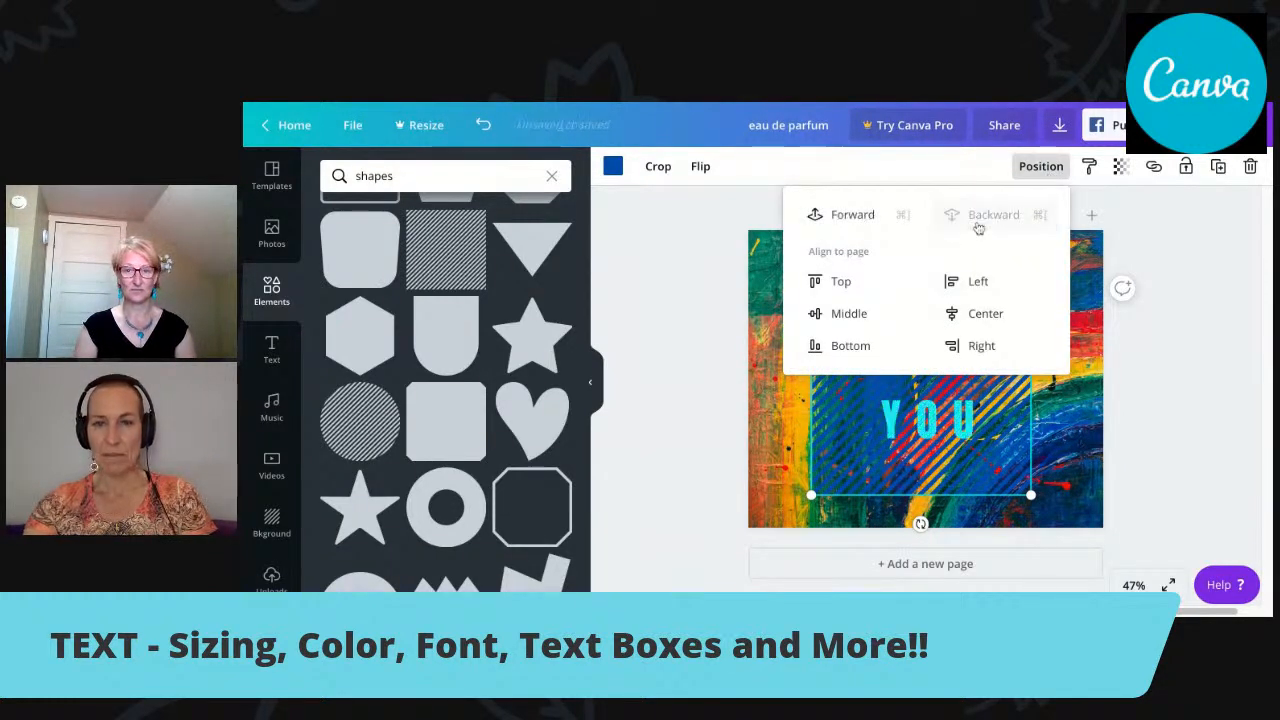
pyautogui.click(958, 408)
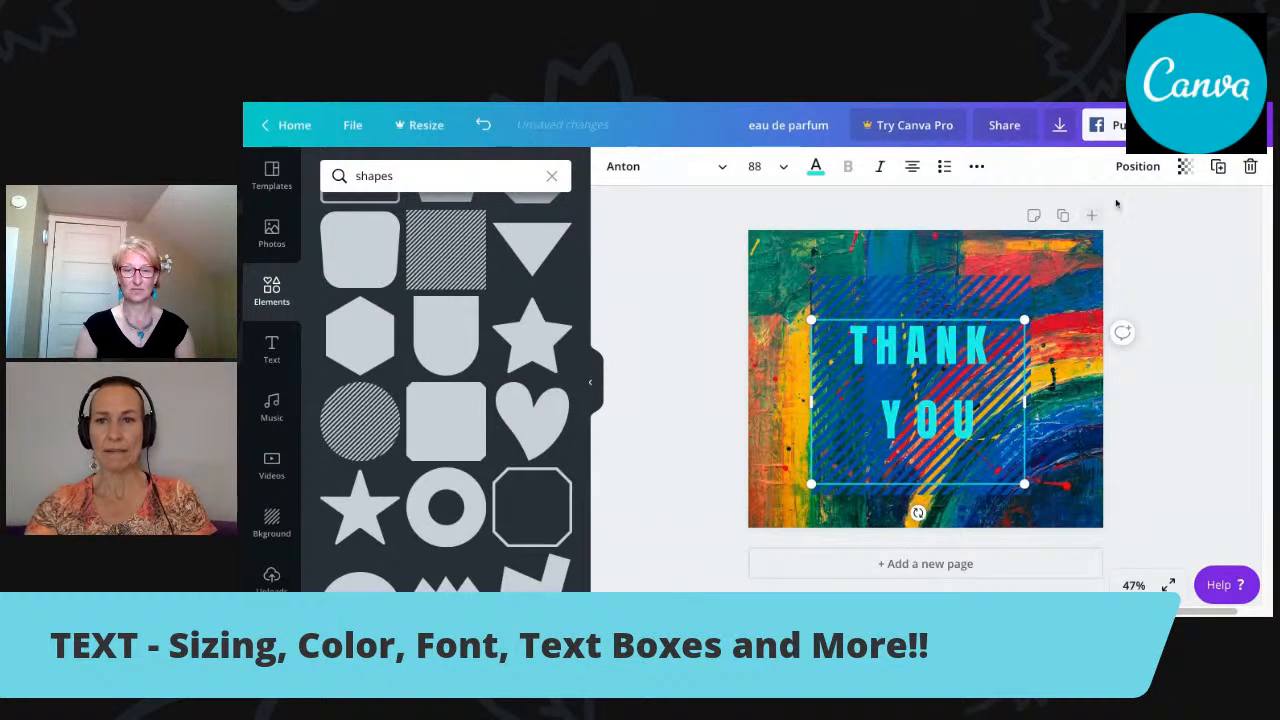
pyautogui.click(1172, 222)
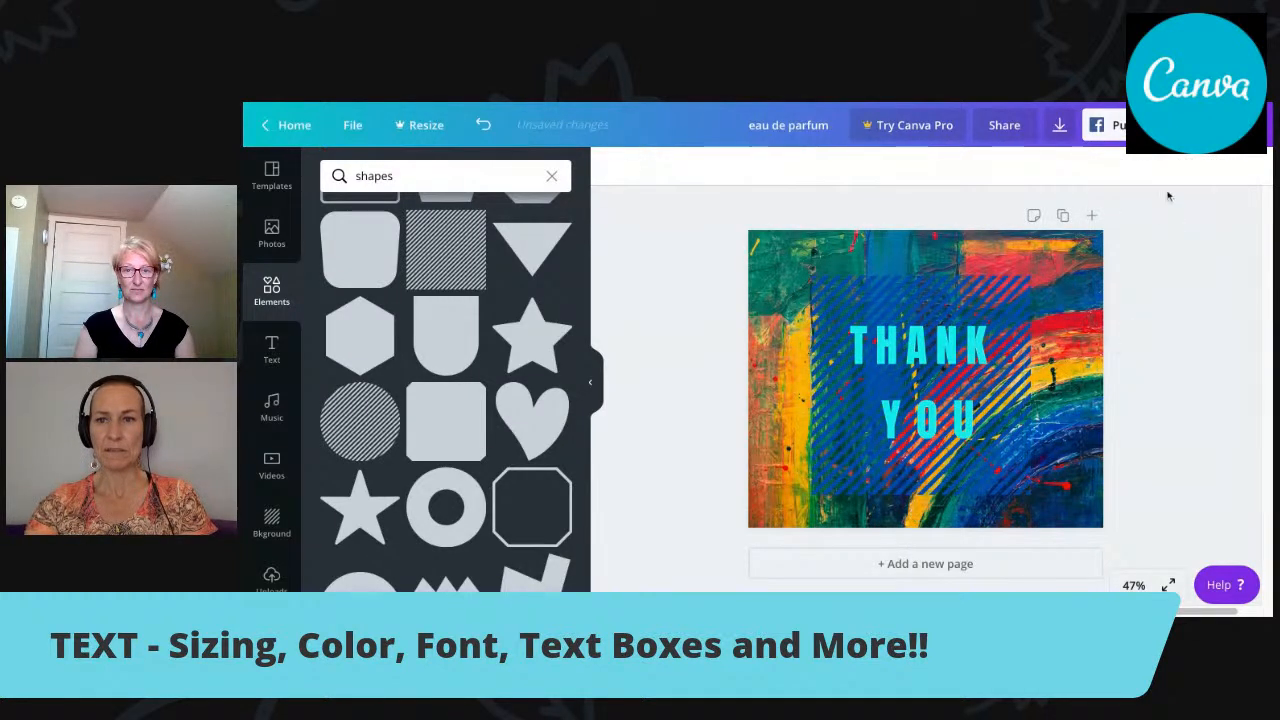
# View the transparency setting of the "THANK YOU" text and select the striped square behind it.
pyautogui.click(953, 352)
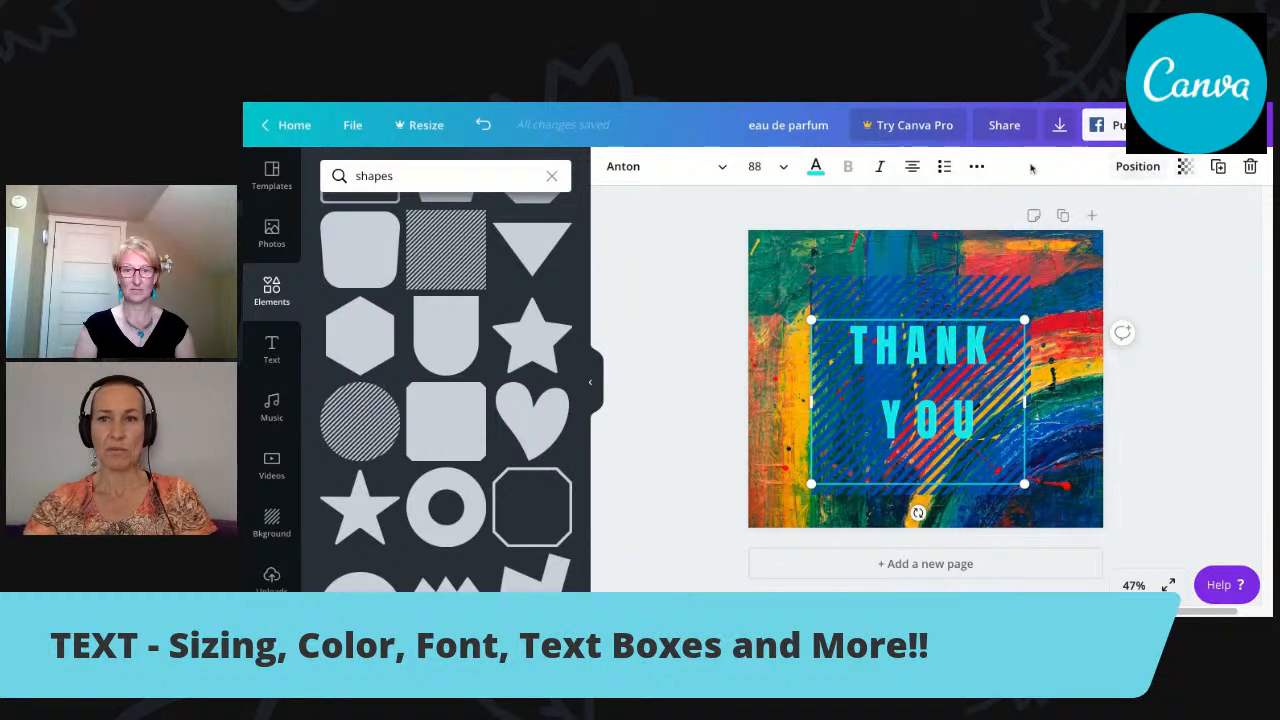
pyautogui.click(1185, 167)
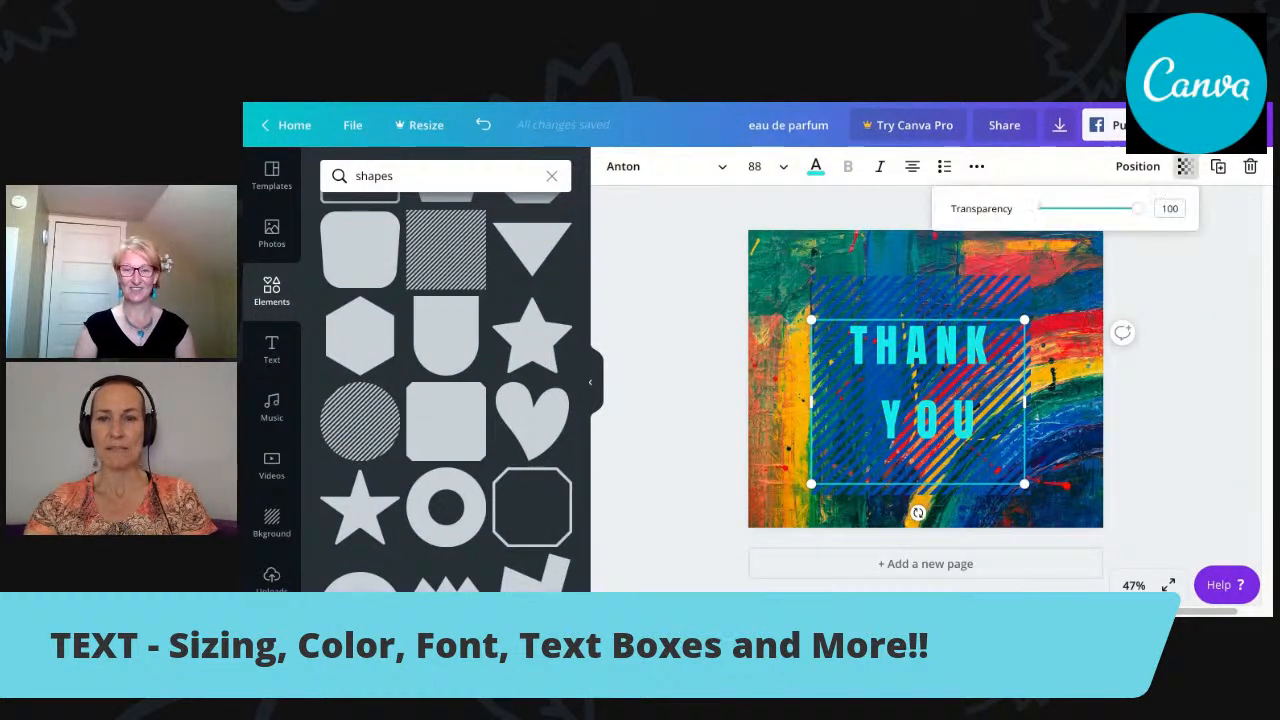
pyautogui.click(1140, 214)
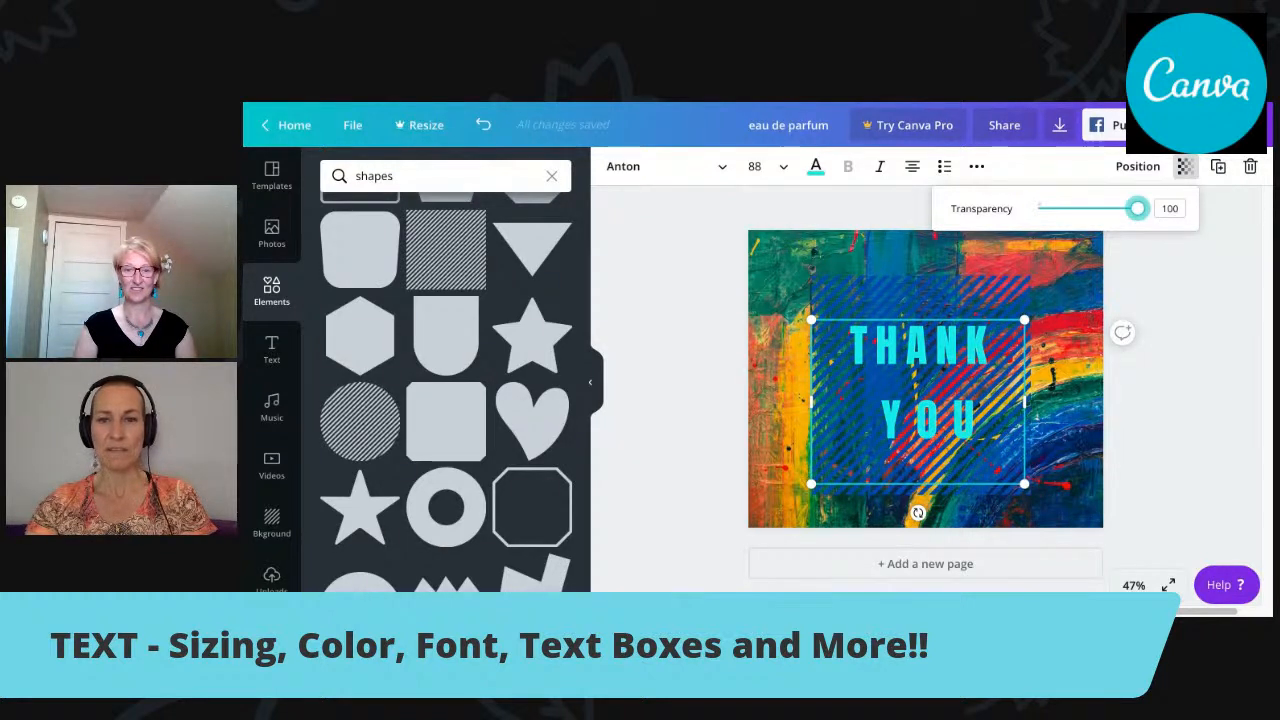
pyautogui.moveTo(1137, 208)
pyautogui.mouseDown()
pyautogui.moveTo(1074, 208)
pyautogui.moveTo(1137, 208)
pyautogui.mouseUp()
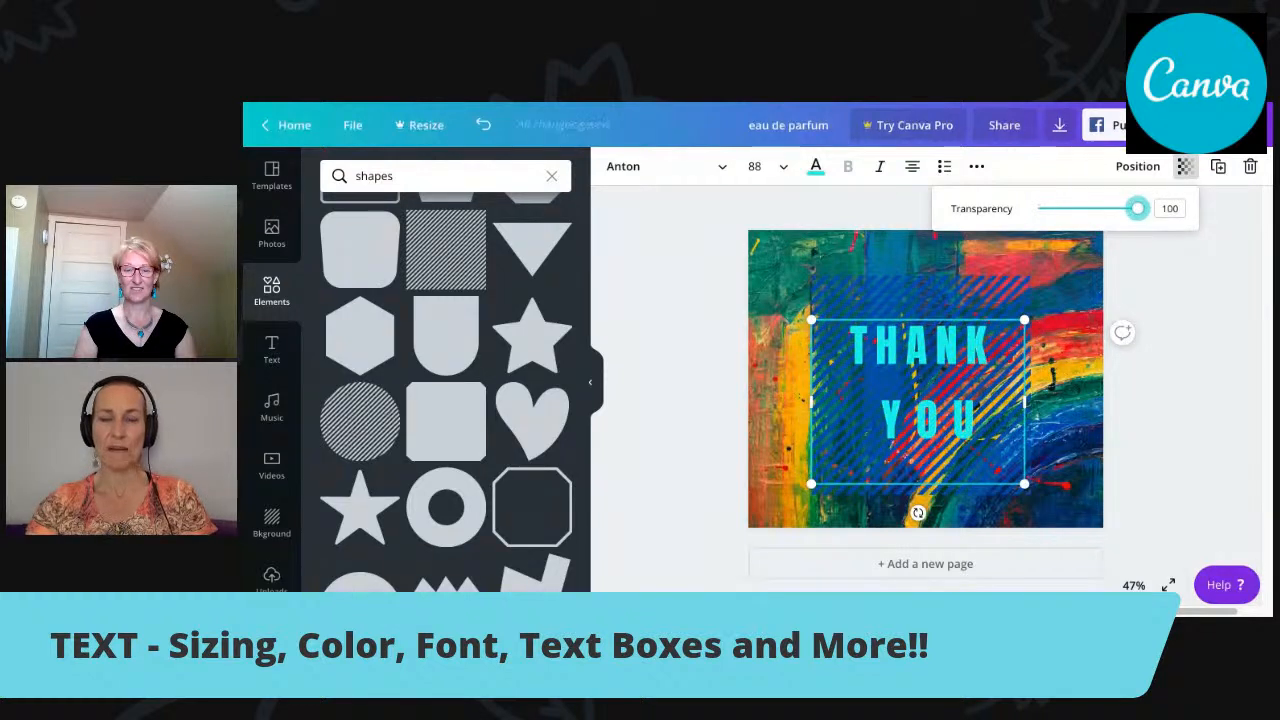
pyautogui.click(1006, 291)
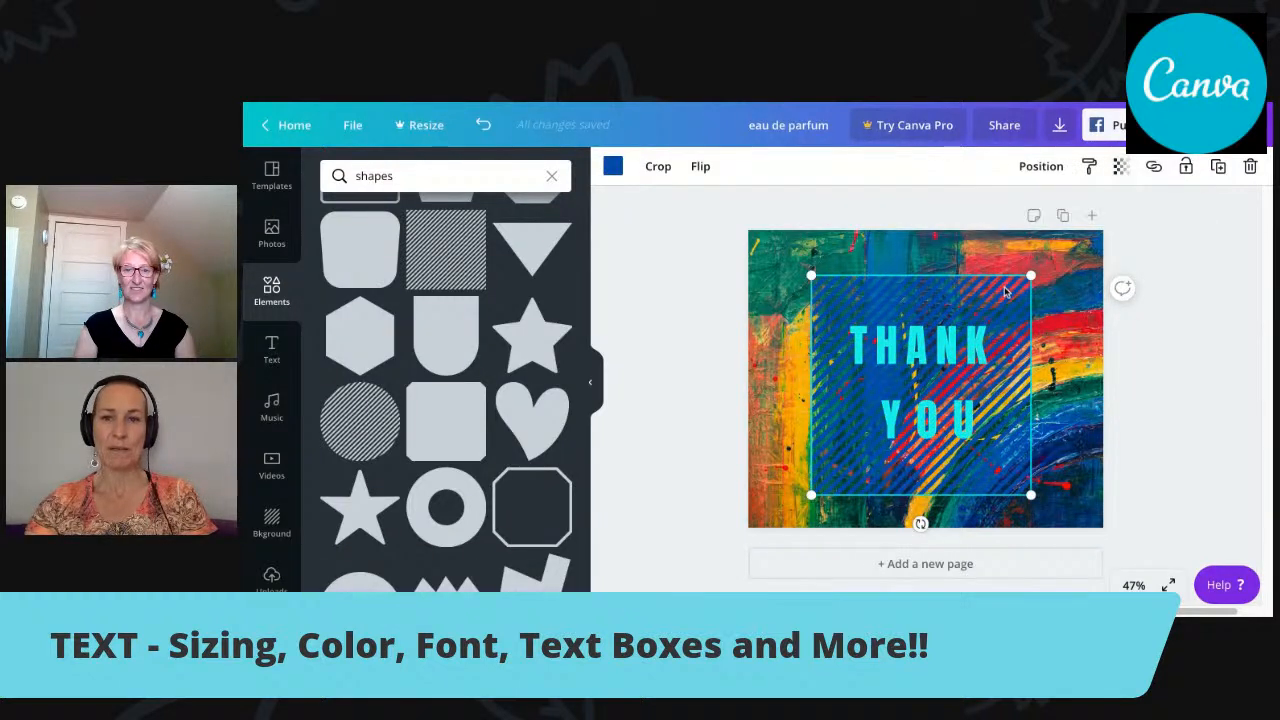
# Set the striped square's transparency to 44 and clear its selection.
pyautogui.click(1121, 166)
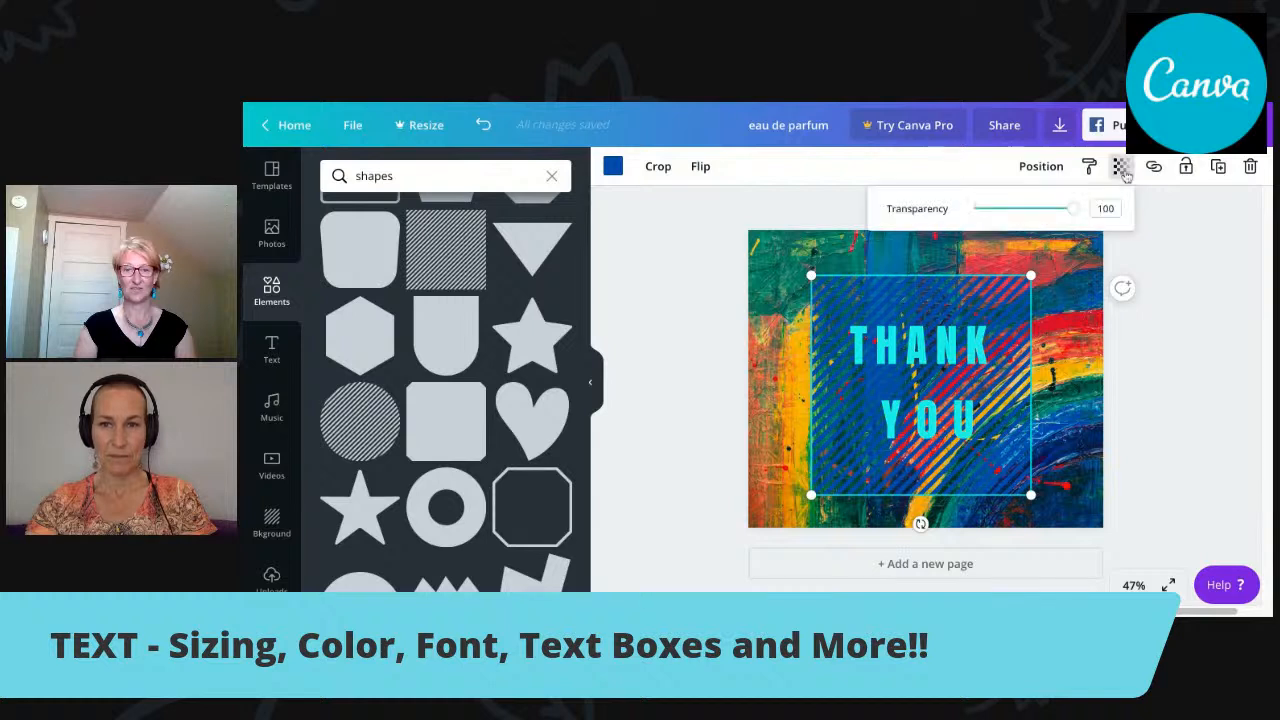
pyautogui.moveTo(1072, 208); pyautogui.dragTo(1017, 208)
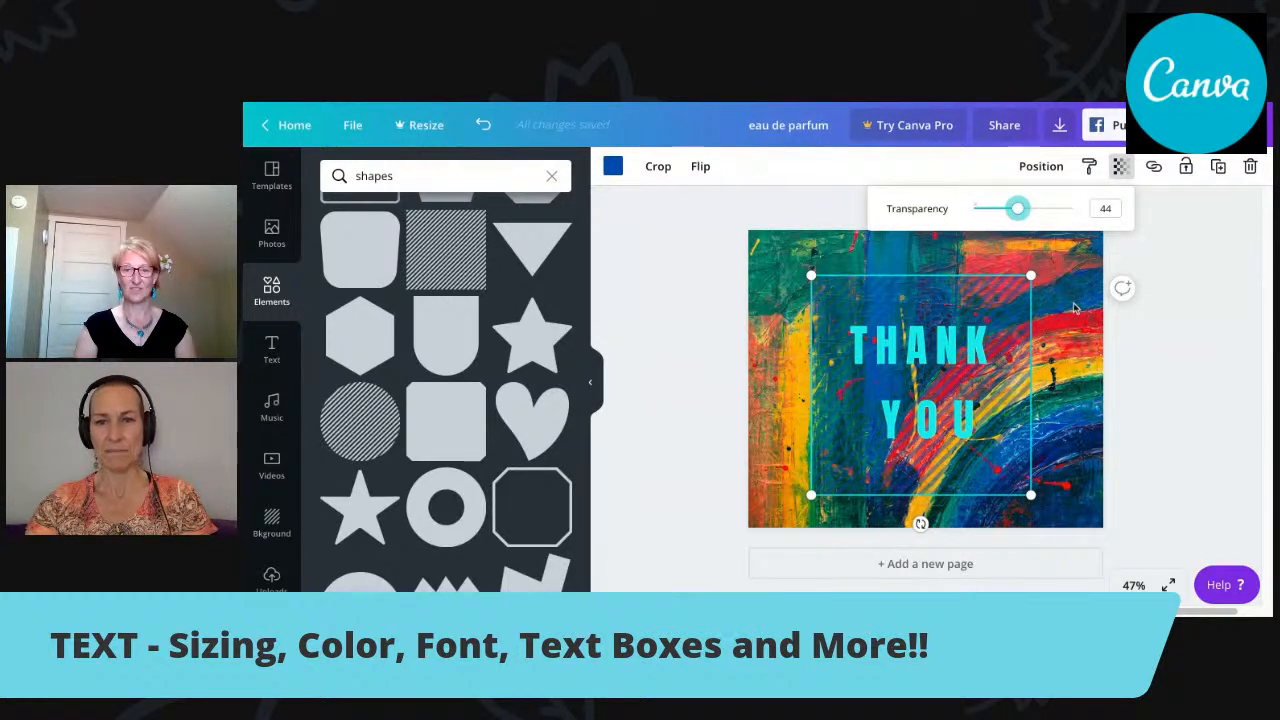
pyautogui.click(1075, 308)
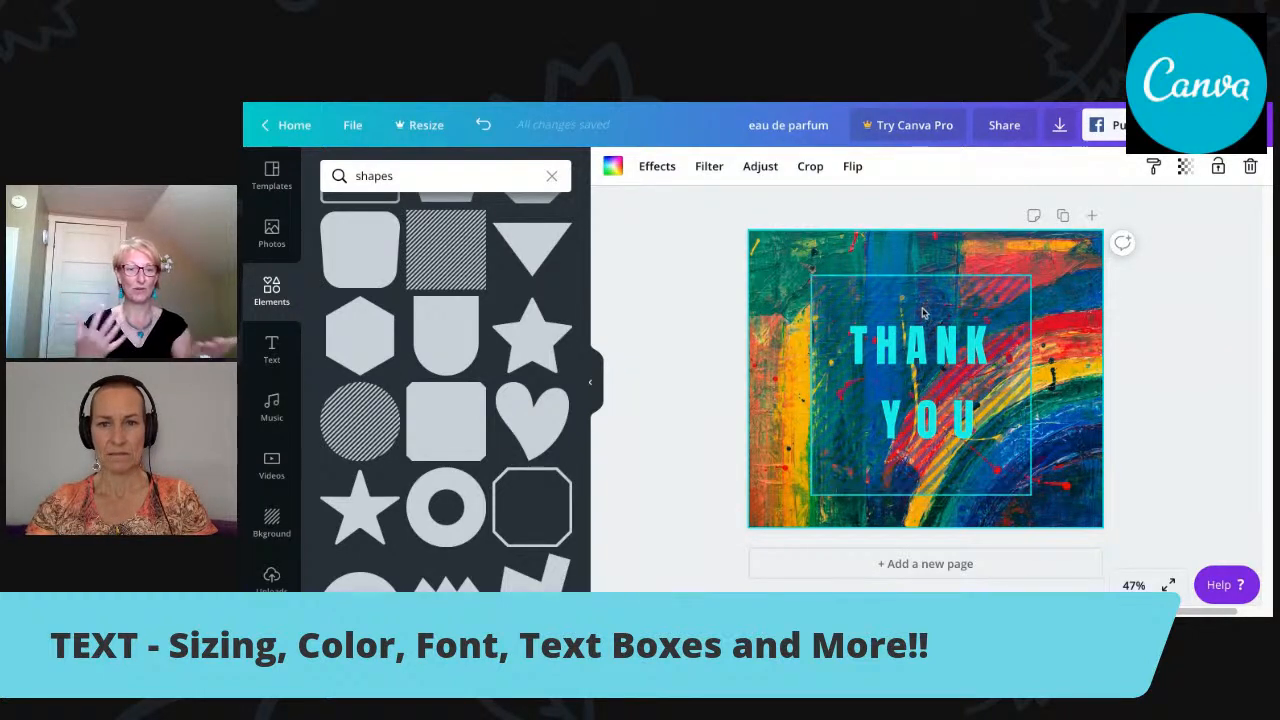
# Move the "THANK YOU" text up and duplicate it, placing the copy slightly below and to the left of the original.
pyautogui.moveTo(928, 300); pyautogui.dragTo(925, 271)
pyautogui.moveTo(932, 398); pyautogui.dragTo(942, 352)
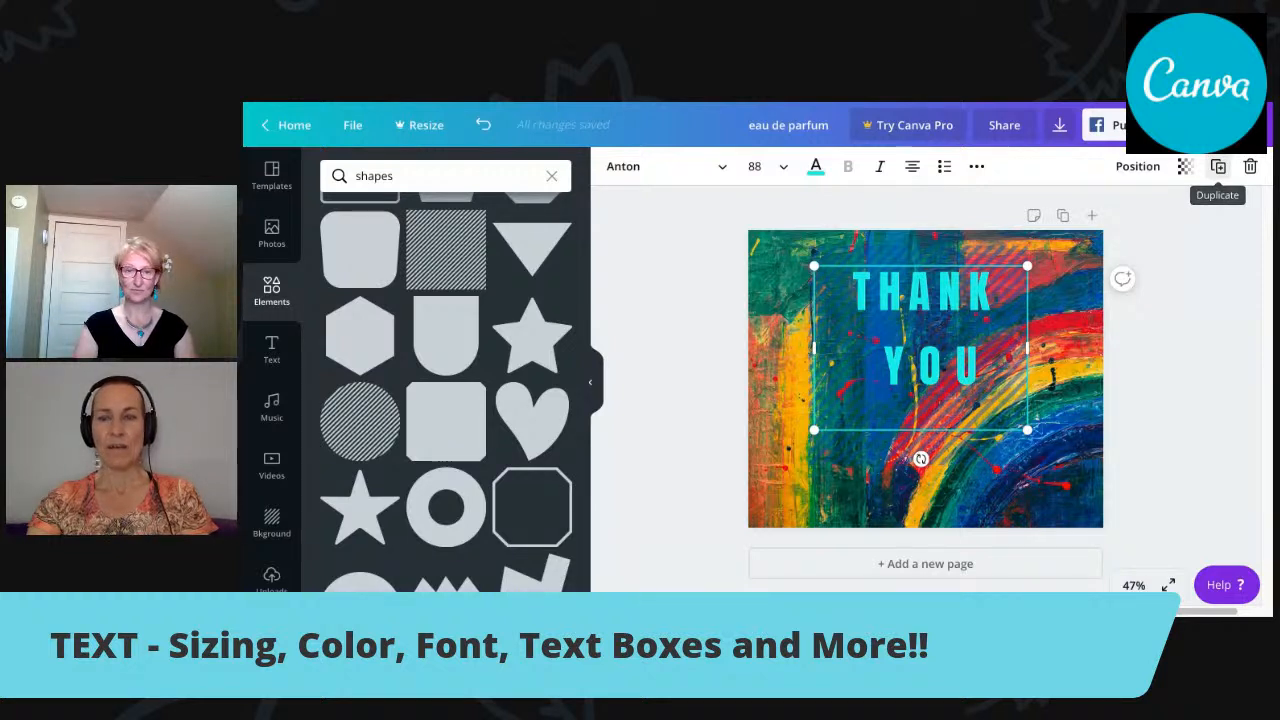
pyautogui.click(1218, 166)
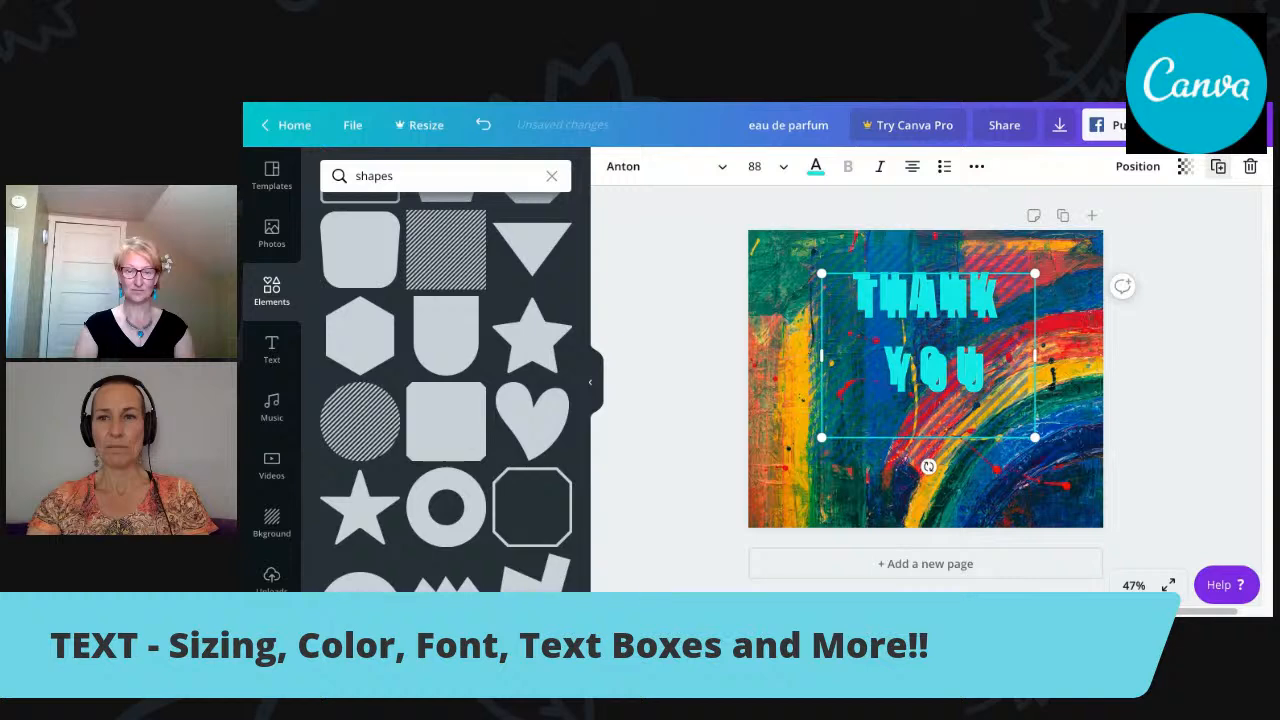
pyautogui.moveTo(993, 283); pyautogui.dragTo(961, 304)
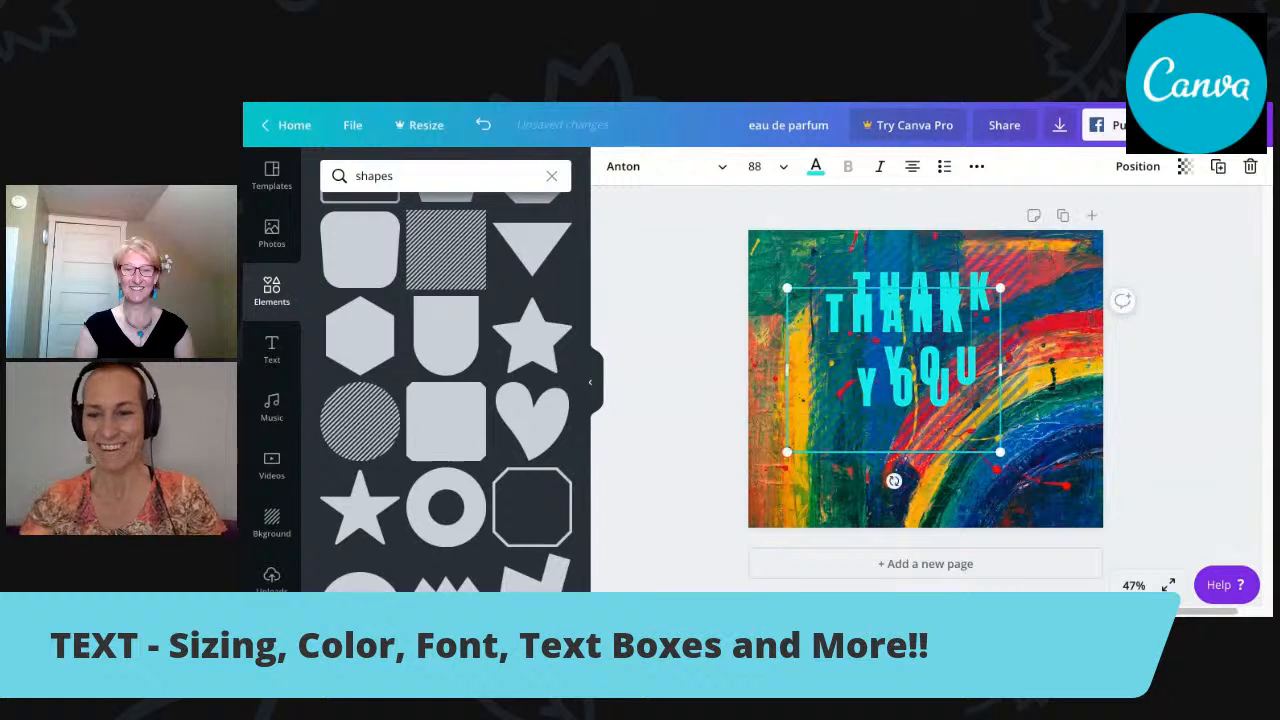
# Delete the striped square and the duplicate "THANK YOU" text, keeping the original text.
pyautogui.press('BackSpace')
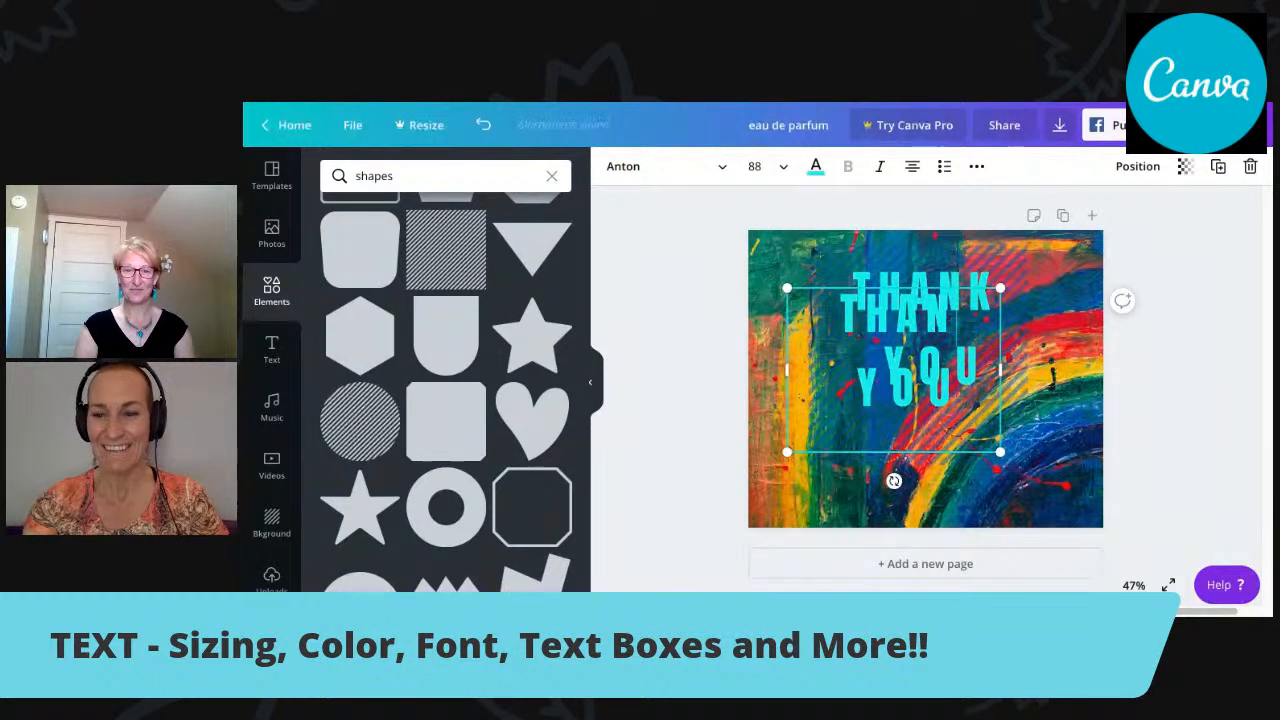
pyautogui.click(828, 285)
pyautogui.press('Delete')
pyautogui.click(958, 318)
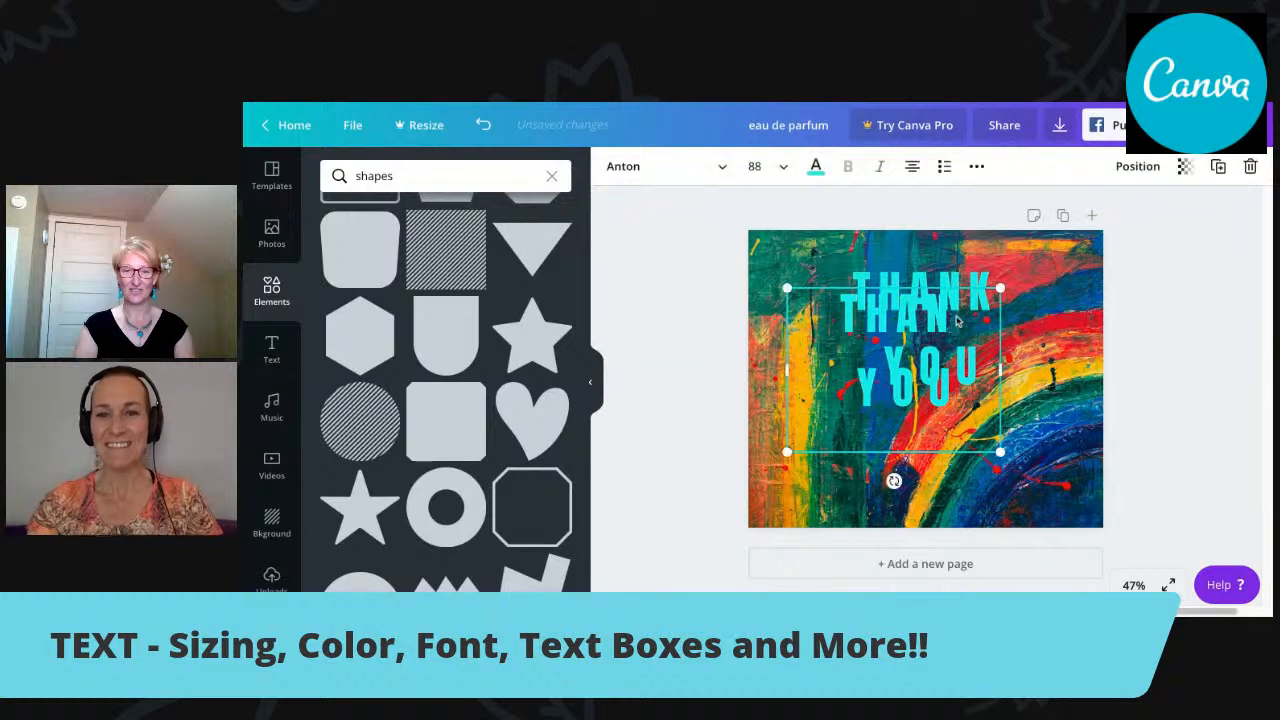
pyautogui.press('Delete')
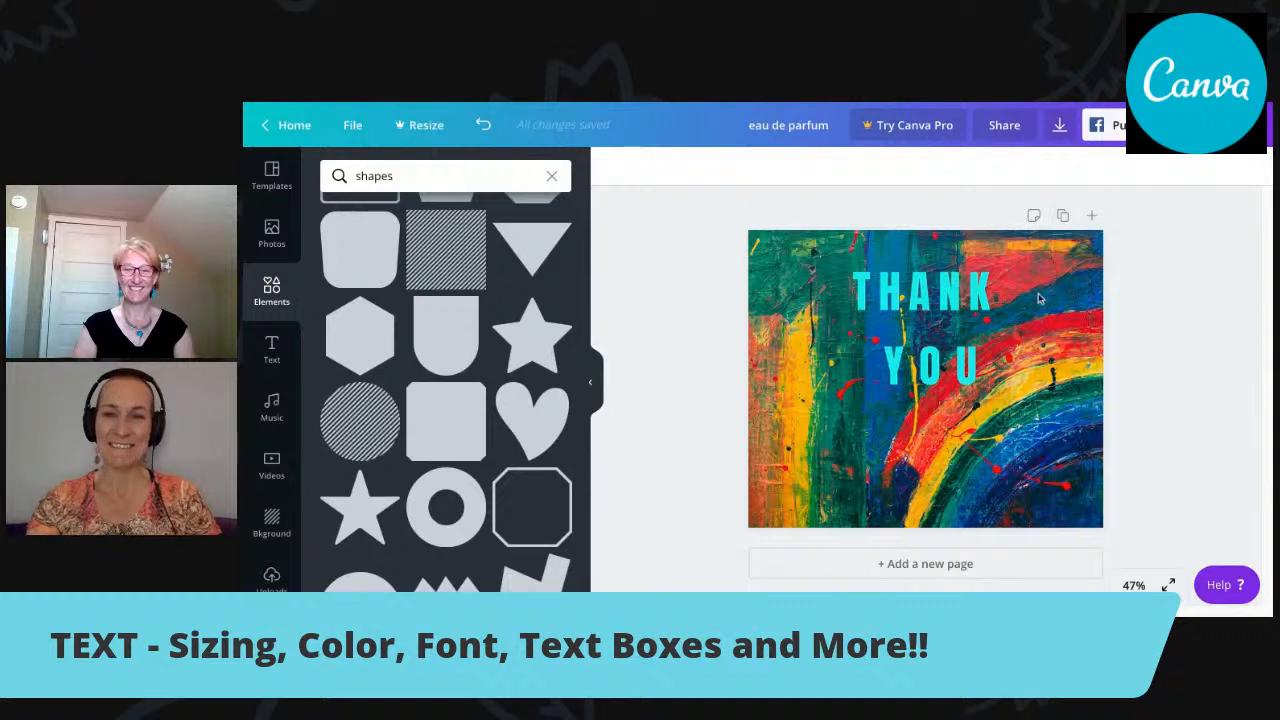
# Copy the page and shift the "THANK YOU" text lower on page 2 and slightly higher on page 1.
pyautogui.click(1064, 216)
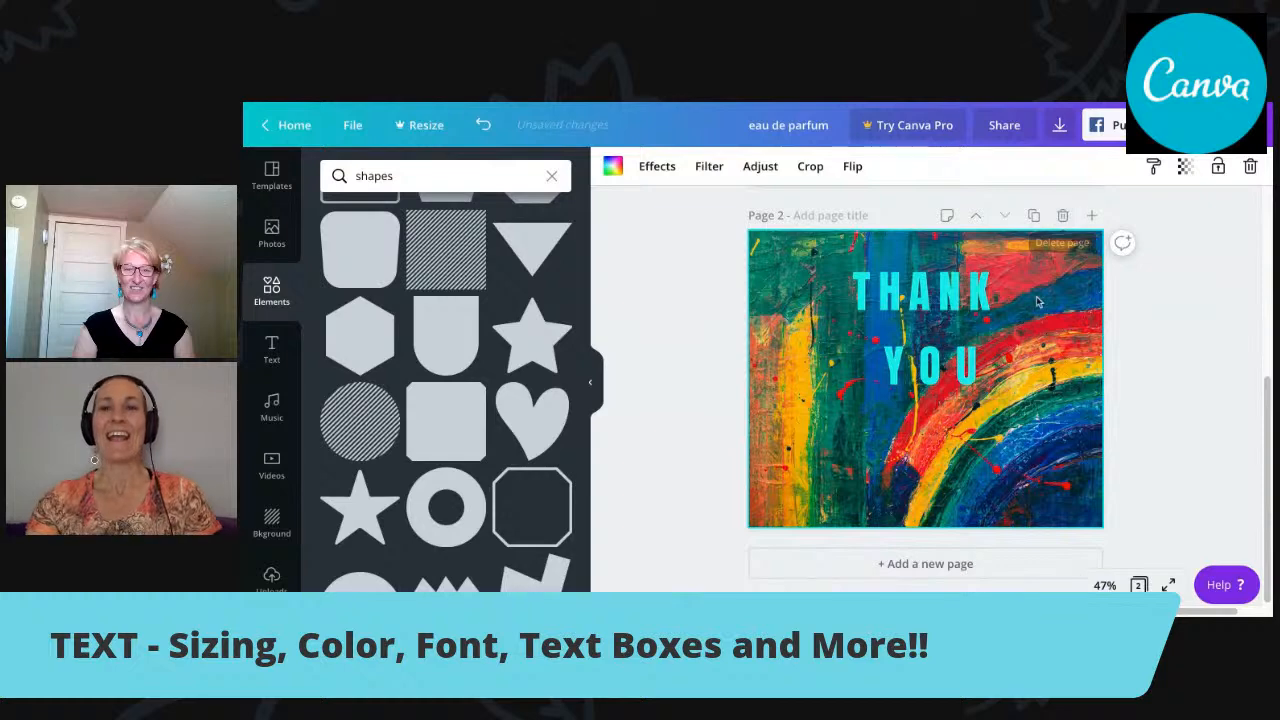
pyautogui.moveTo(953, 337); pyautogui.dragTo(957, 369)
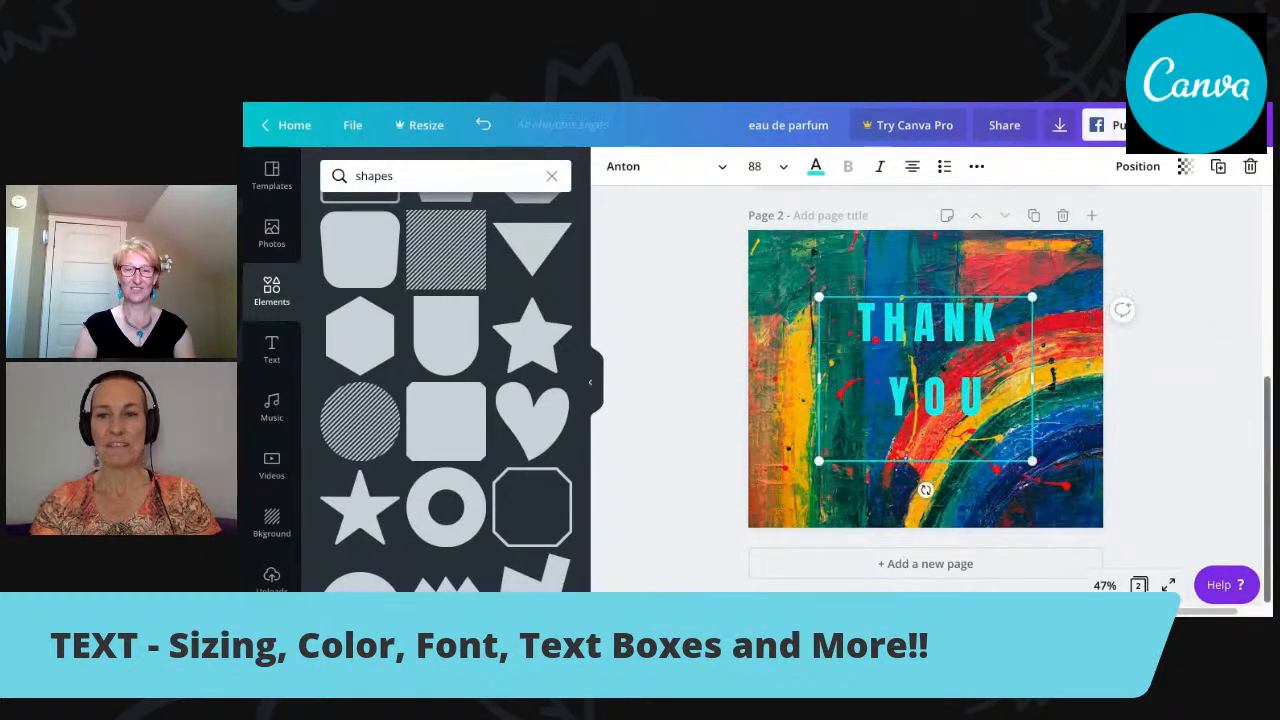
pyautogui.moveTo(1268, 480); pyautogui.dragTo(1268, 286)
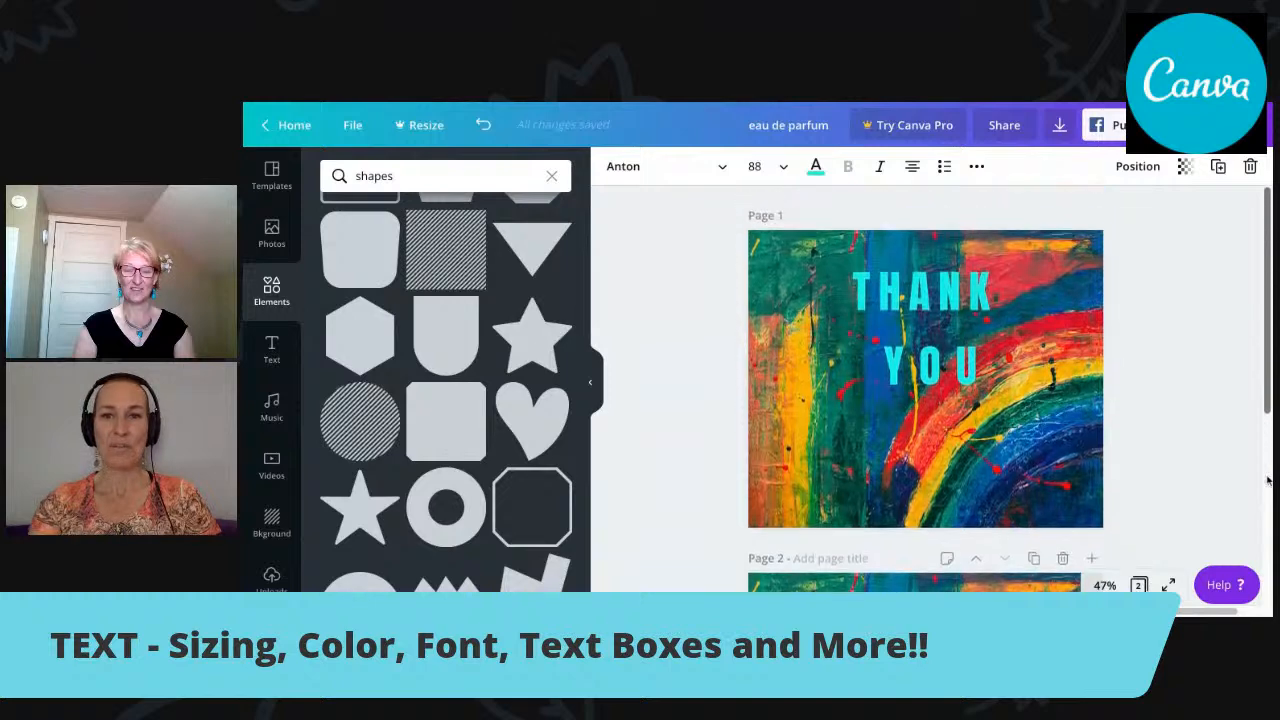
pyautogui.moveTo(937, 332)
pyautogui.mouseDown()
pyautogui.moveTo(938, 388)
pyautogui.moveTo(951, 317)
pyautogui.mouseUp()
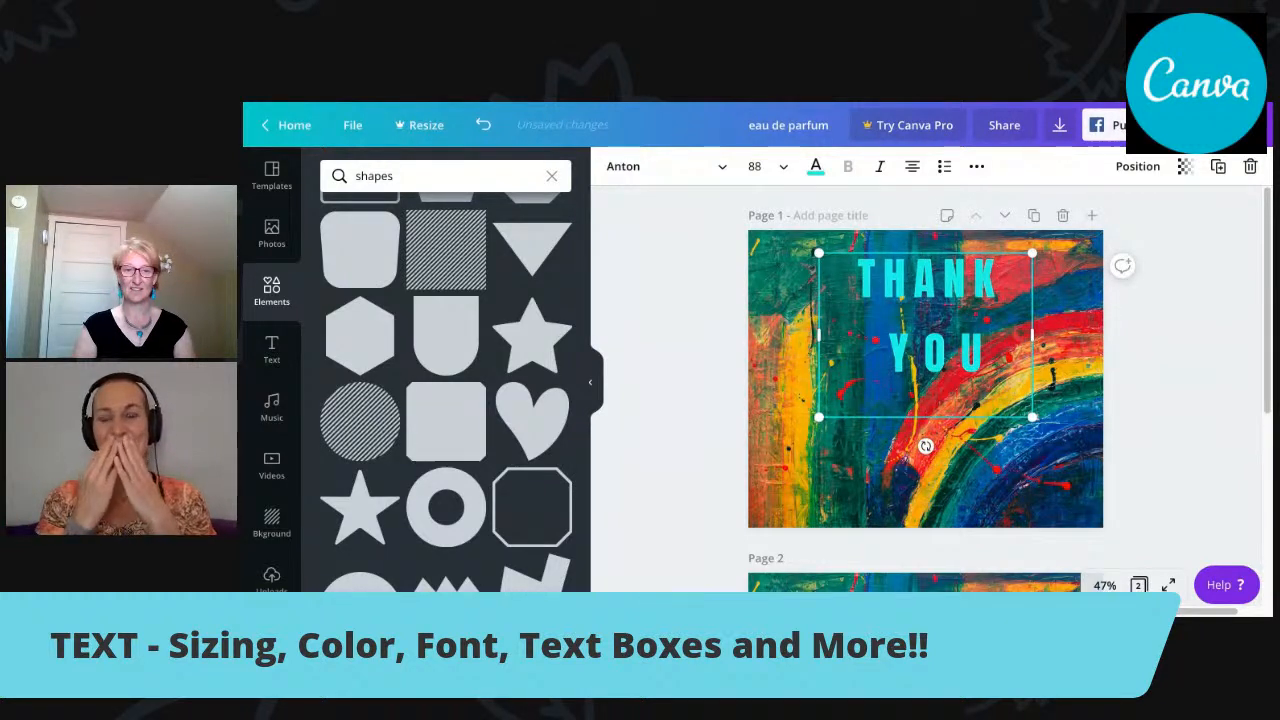
# Copy page 1 again and move the "THANK YOU" text lower on the new copy.
pyautogui.click(1034, 216)
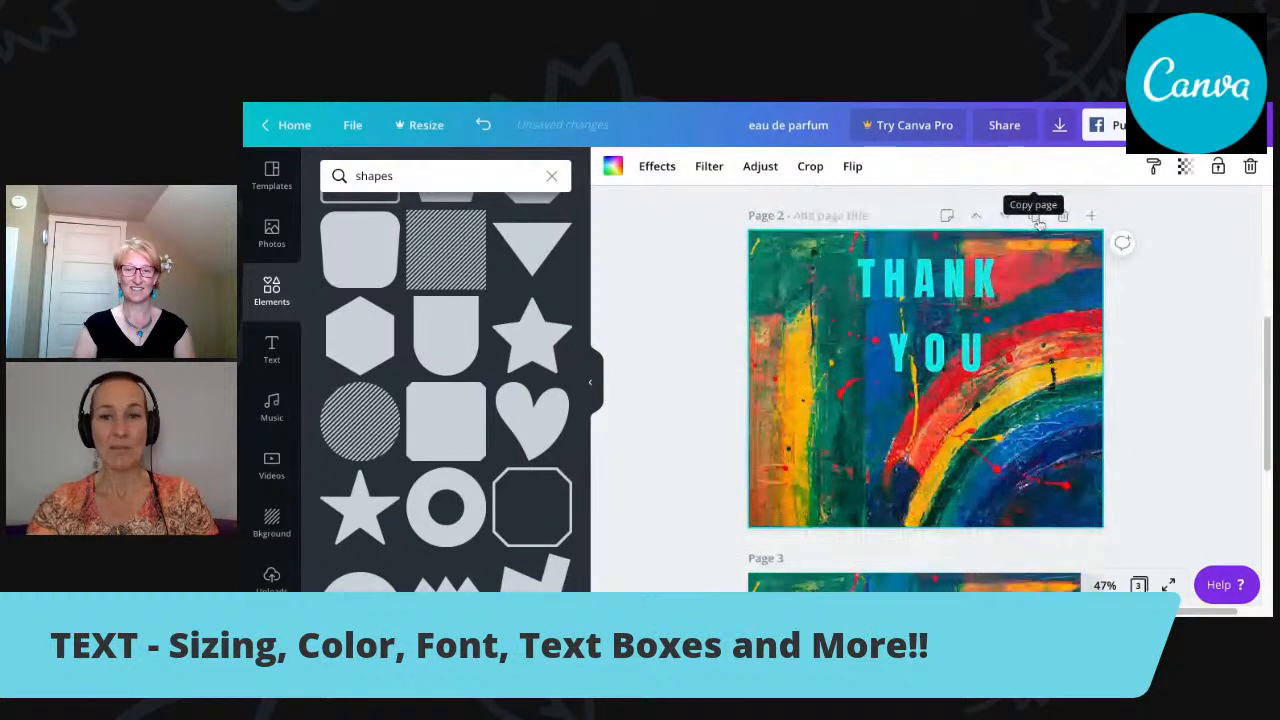
pyautogui.moveTo(980, 345); pyautogui.dragTo(972, 389)
pyautogui.scroll(3, 1266, 414)
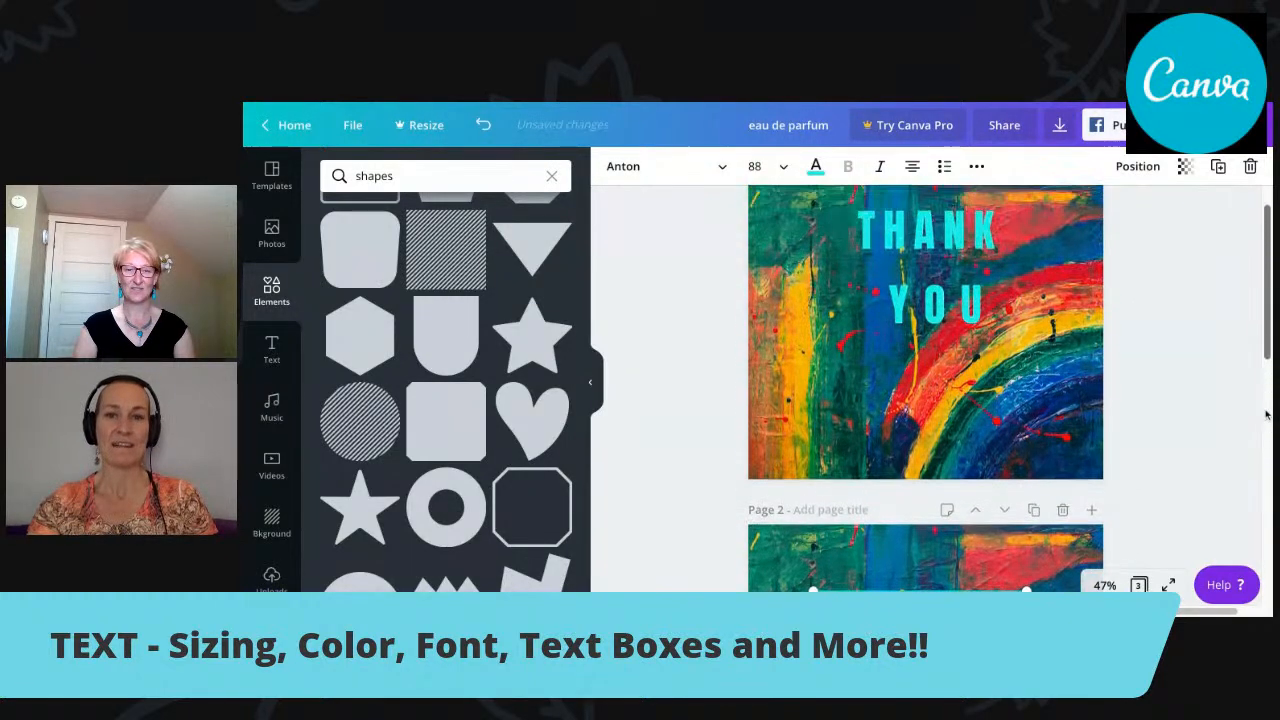
pyautogui.scroll(-3, 1266, 414)
pyautogui.scroll(6, 1266, 414)
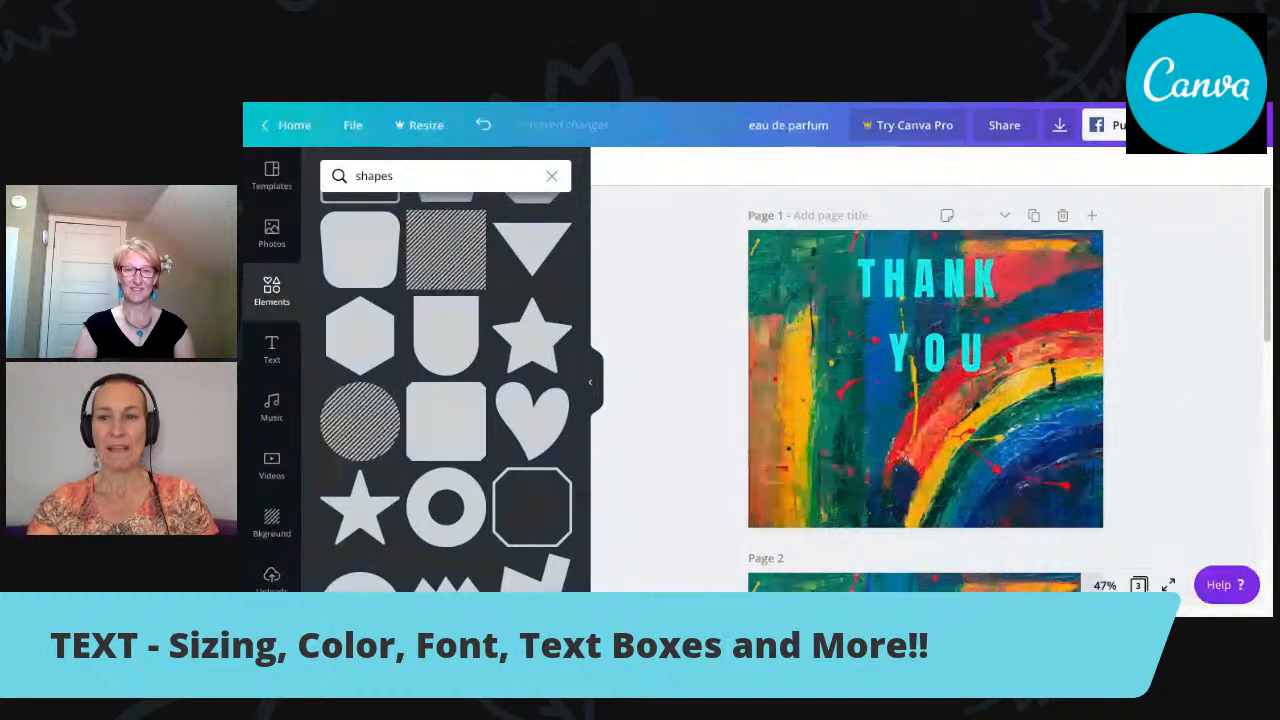
# Delete both copied pages so that only page 1 is kept.
pyautogui.scroll(-2, 1268, 290)
pyautogui.scroll(-2, 1270, 290)
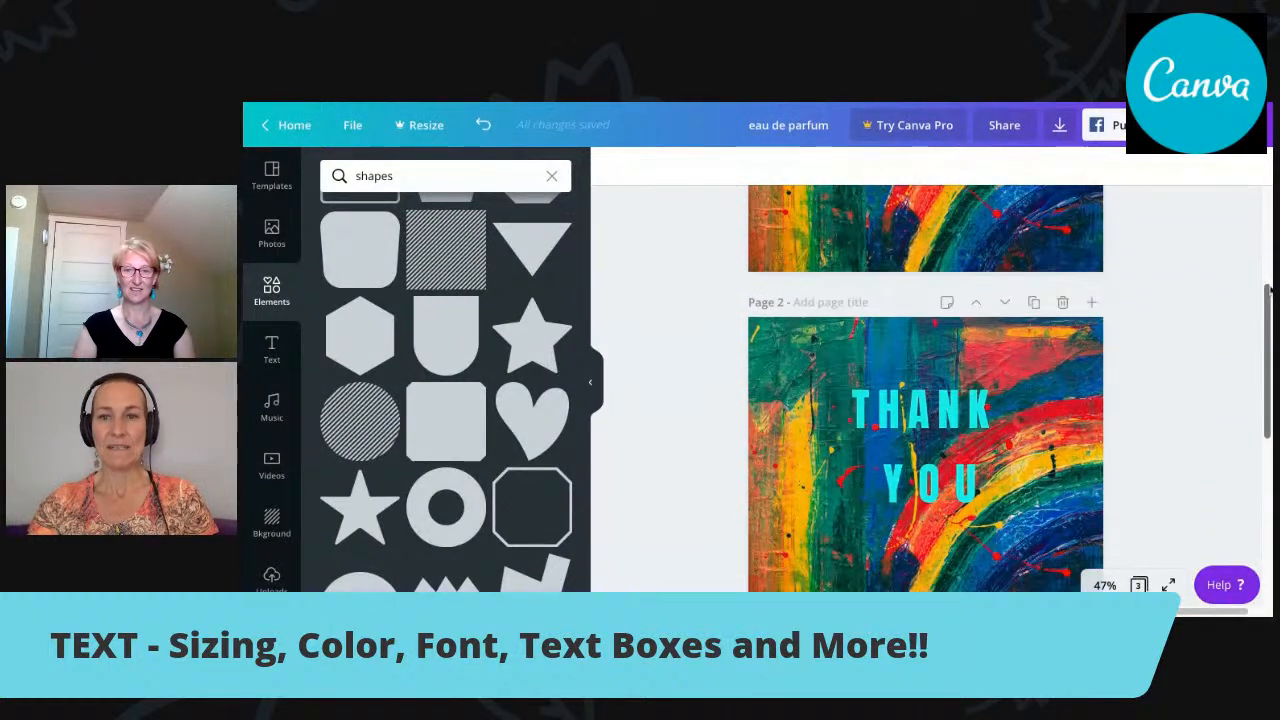
pyautogui.click(1064, 303)
pyautogui.click(1064, 303)
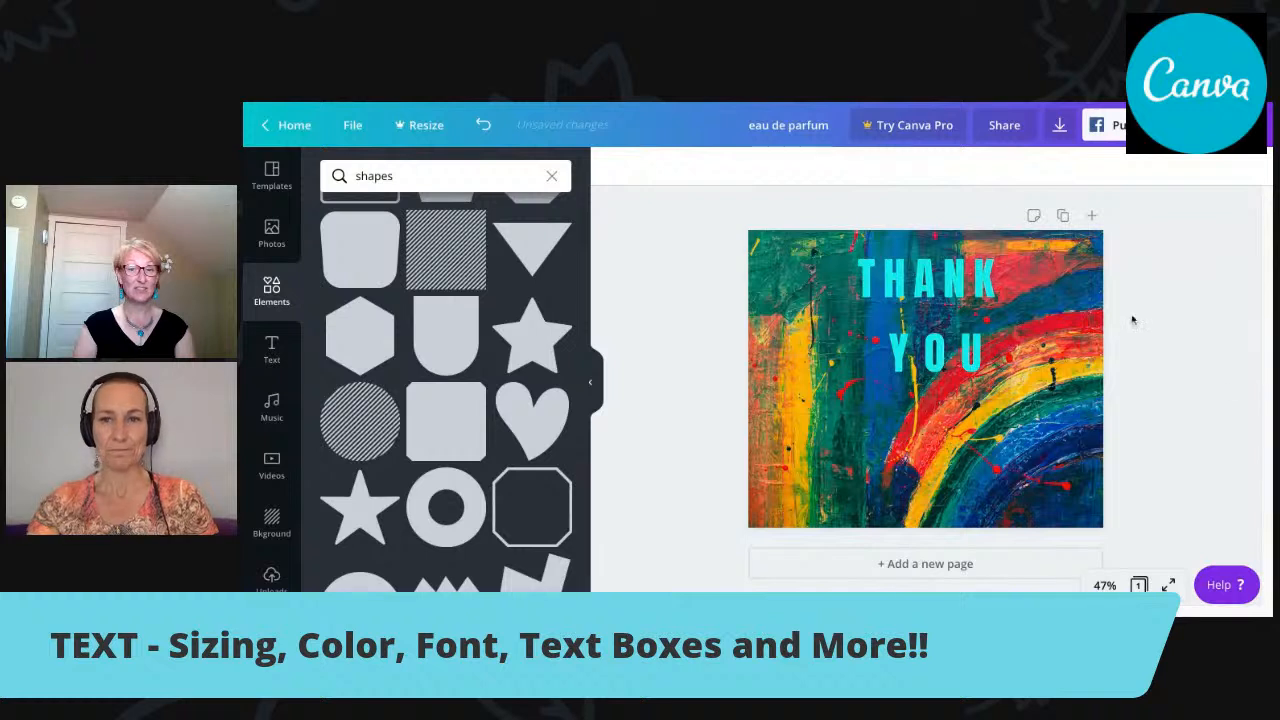
# Widen the "THANK YOU" text box and move it down to the middle of the design.
pyautogui.click(970, 330)
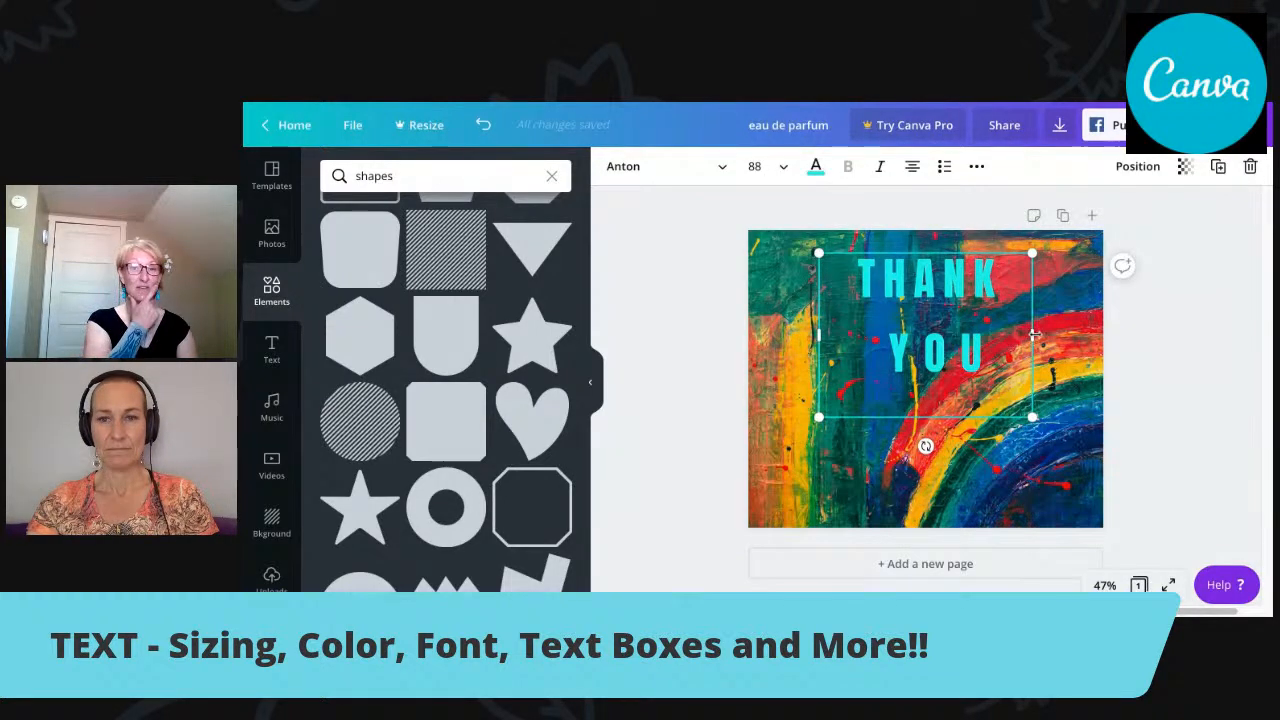
pyautogui.moveTo(1032, 337); pyautogui.dragTo(1073, 338)
pyautogui.moveTo(817, 337); pyautogui.dragTo(837, 342)
pyautogui.moveTo(1021, 255); pyautogui.dragTo(1010, 311)
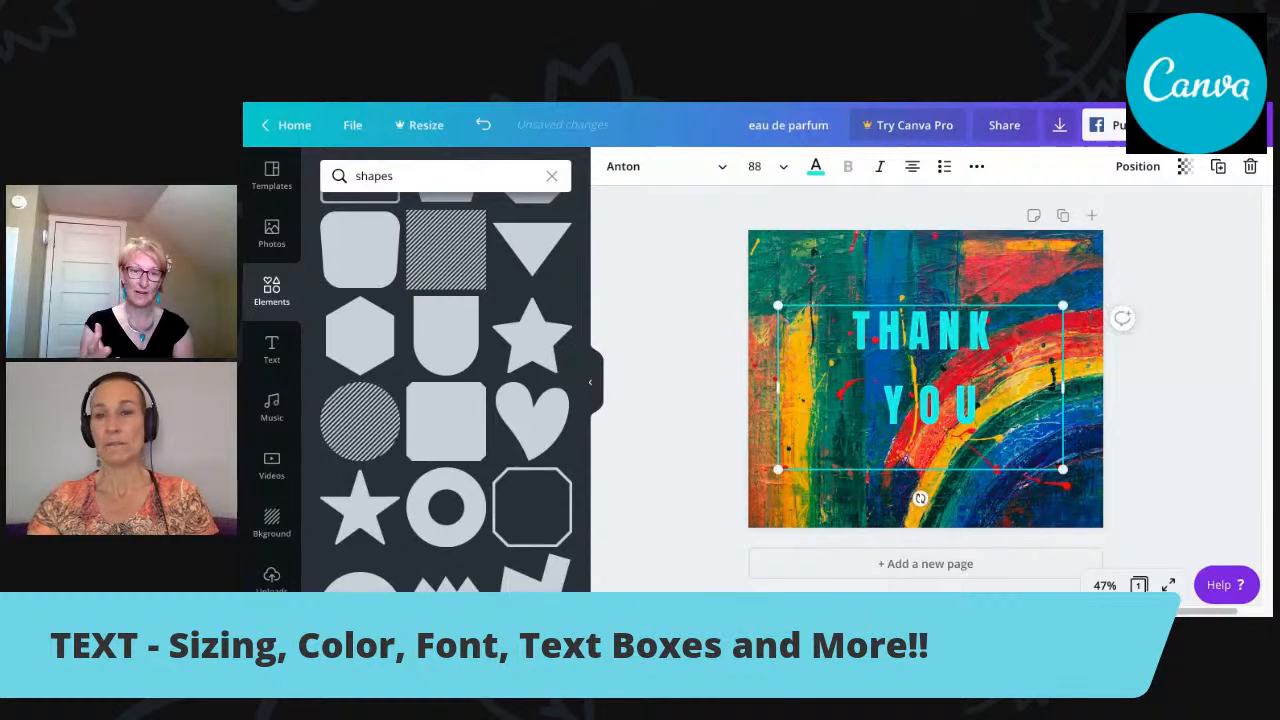
# Copy the page, recolour the "THANK YOU" text on page 2 white, and compare it with page 1.
pyautogui.click(1062, 216)
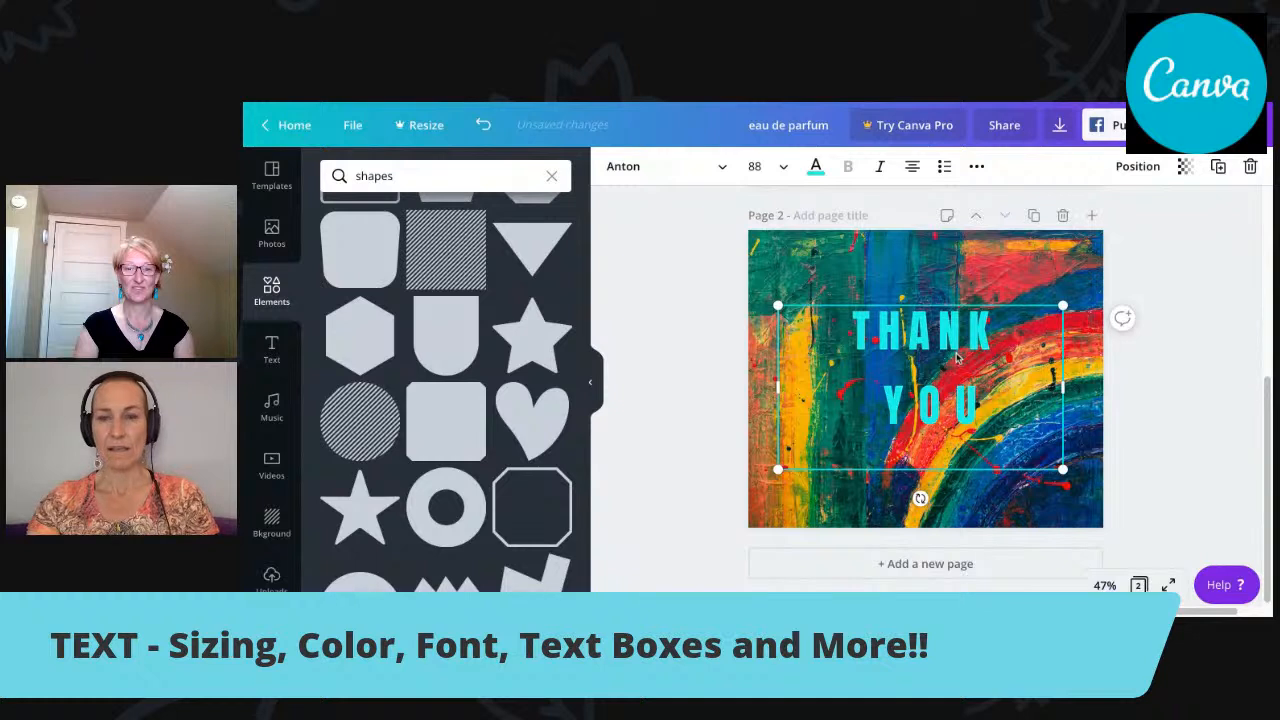
pyautogui.click(816, 168)
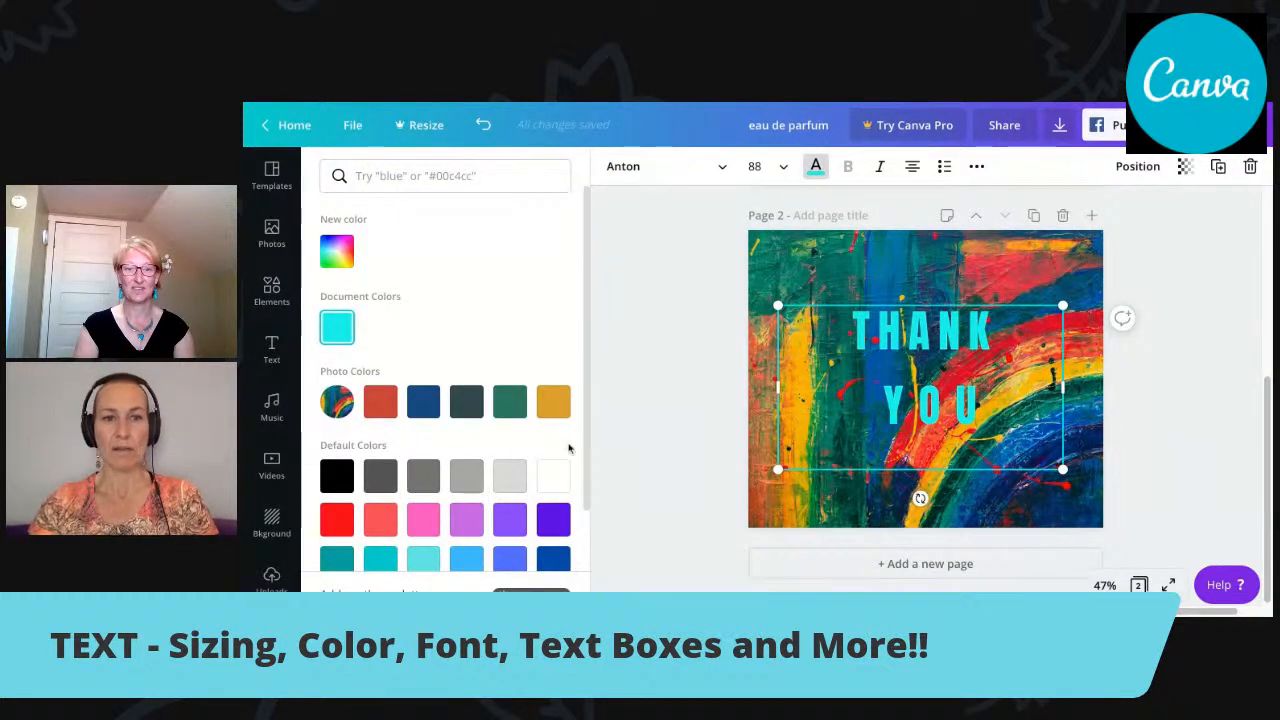
pyautogui.click(555, 477)
pyautogui.press('Escape')
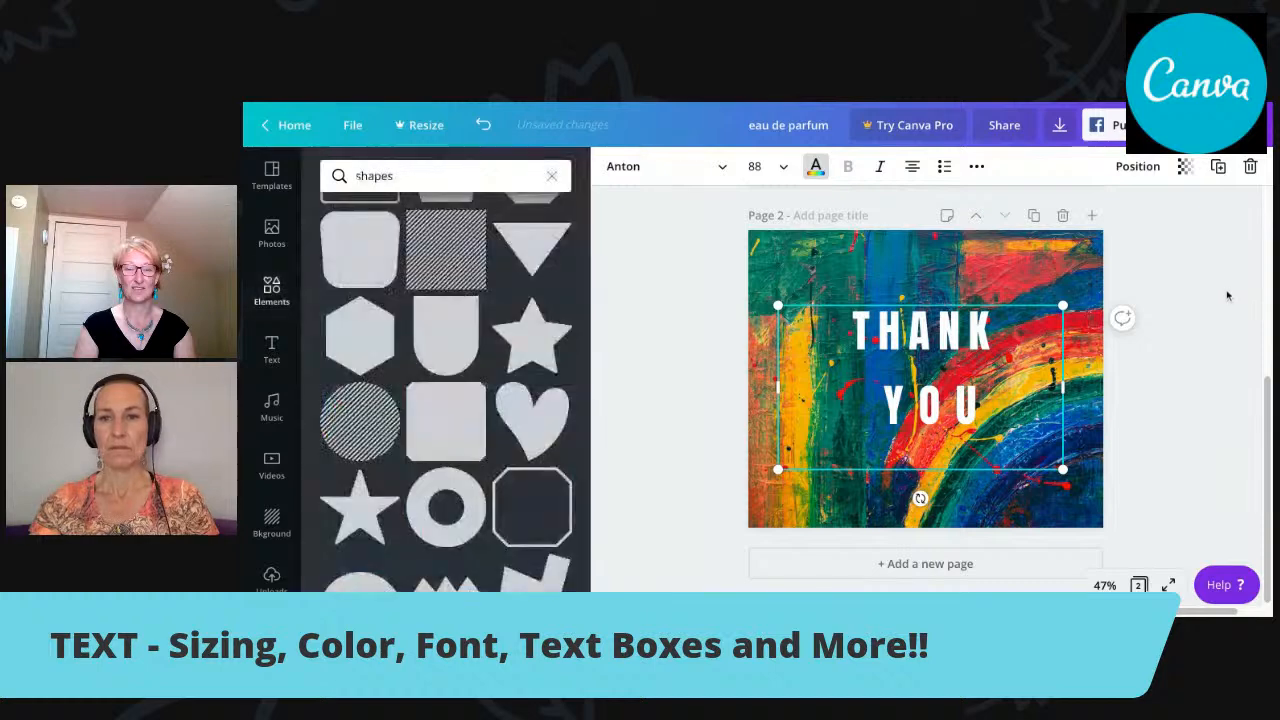
pyautogui.scroll(3, 1267, 449)
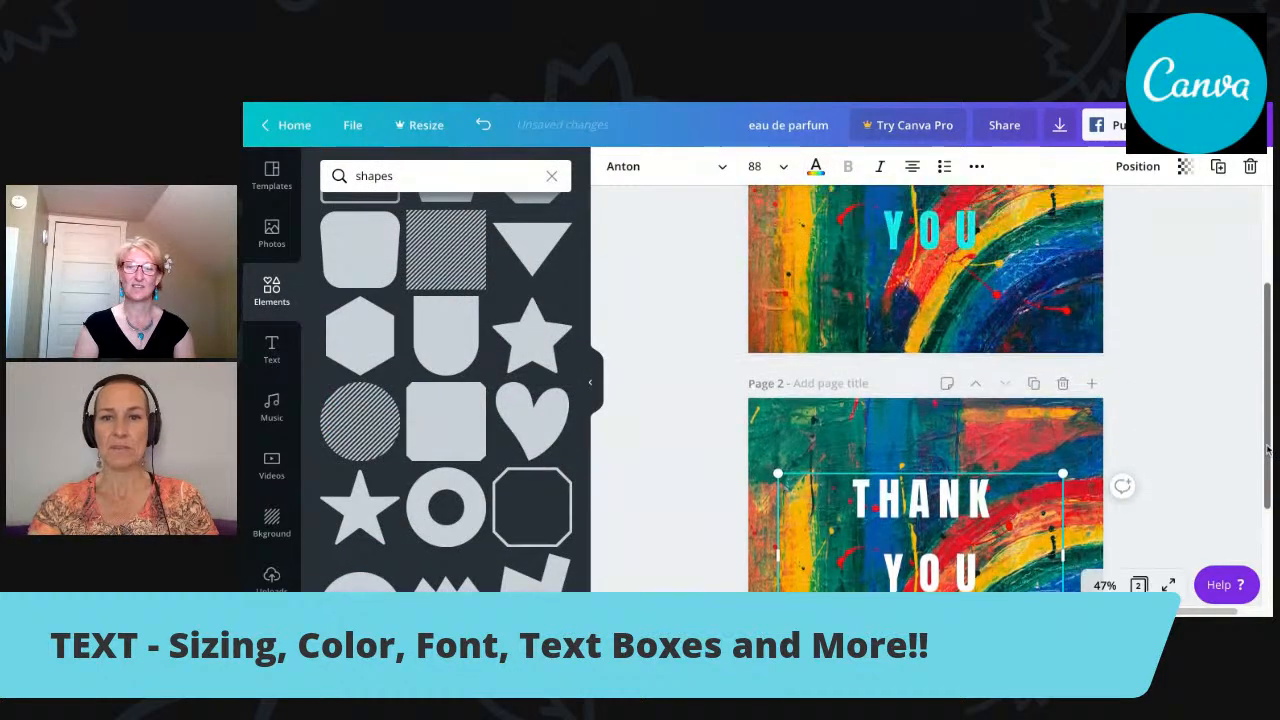
pyautogui.scroll(1, 1267, 449)
pyautogui.scroll(-2, 1267, 449)
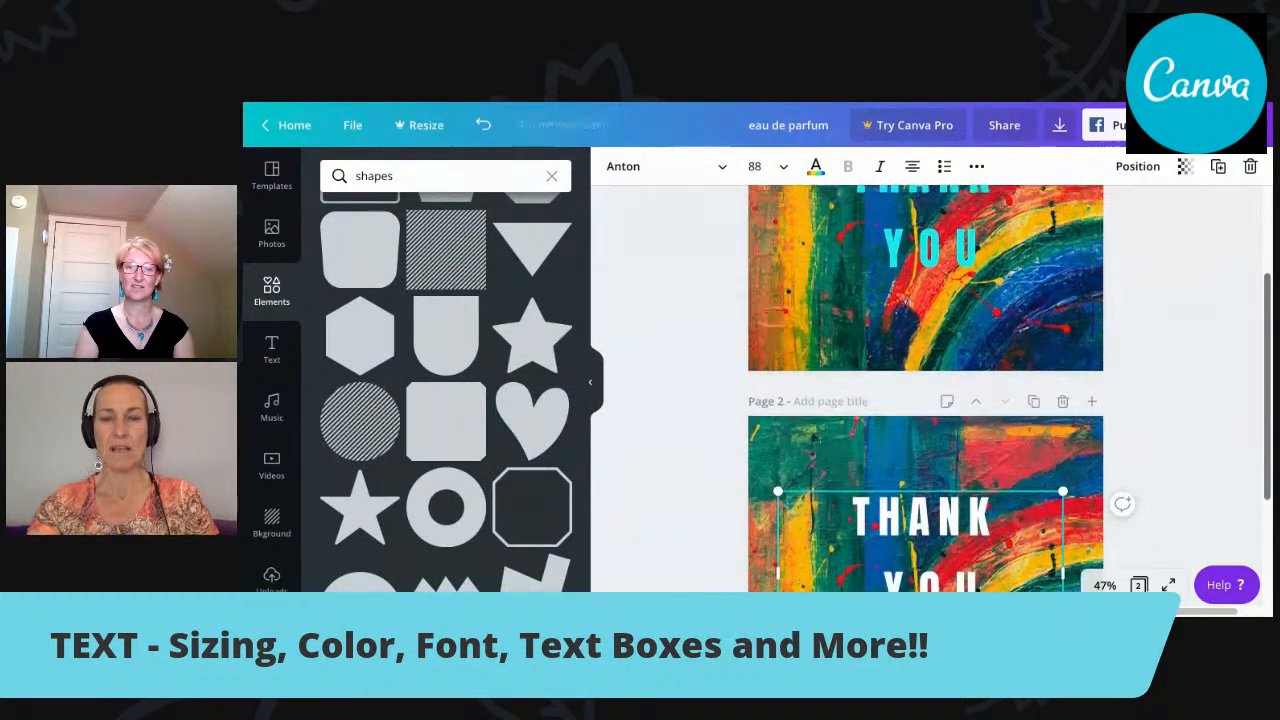
pyautogui.scroll(1, 1267, 449)
pyautogui.click(1248, 363)
pyautogui.moveTo(1267, 363); pyautogui.dragTo(1267, 318)
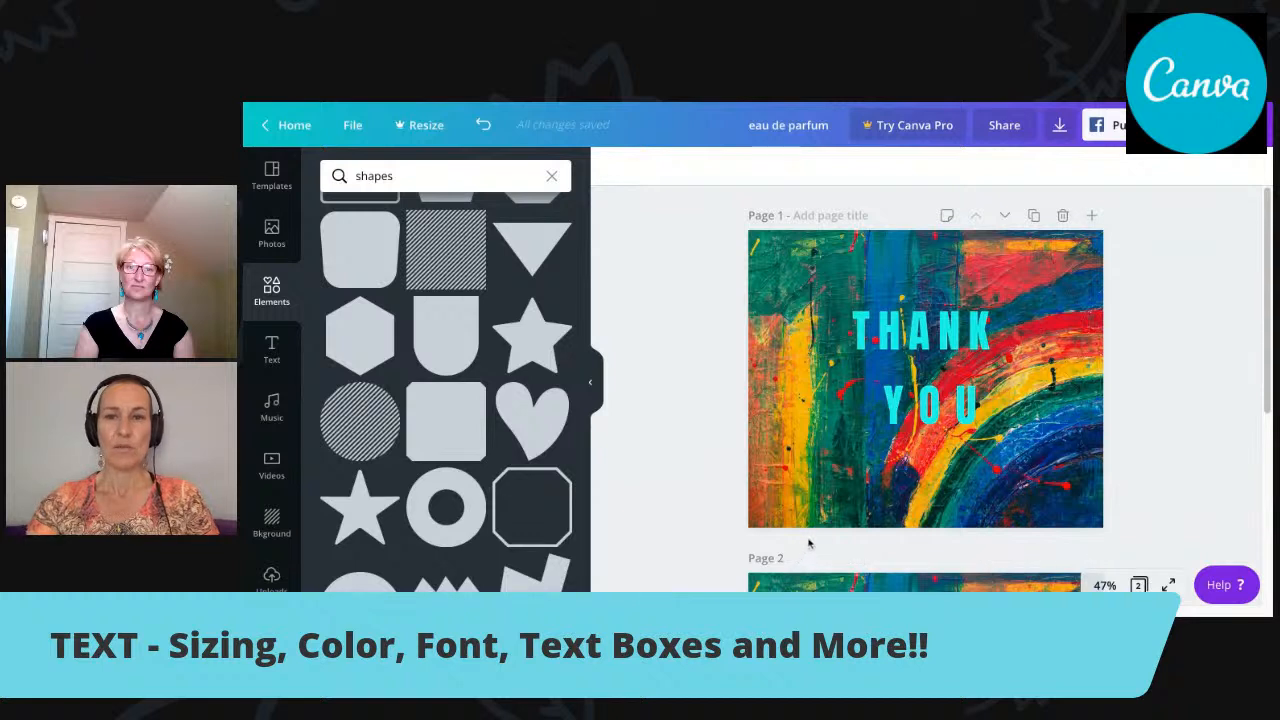
# Open the design's download settings and set the file type to JPG.
pyautogui.click(1062, 130)
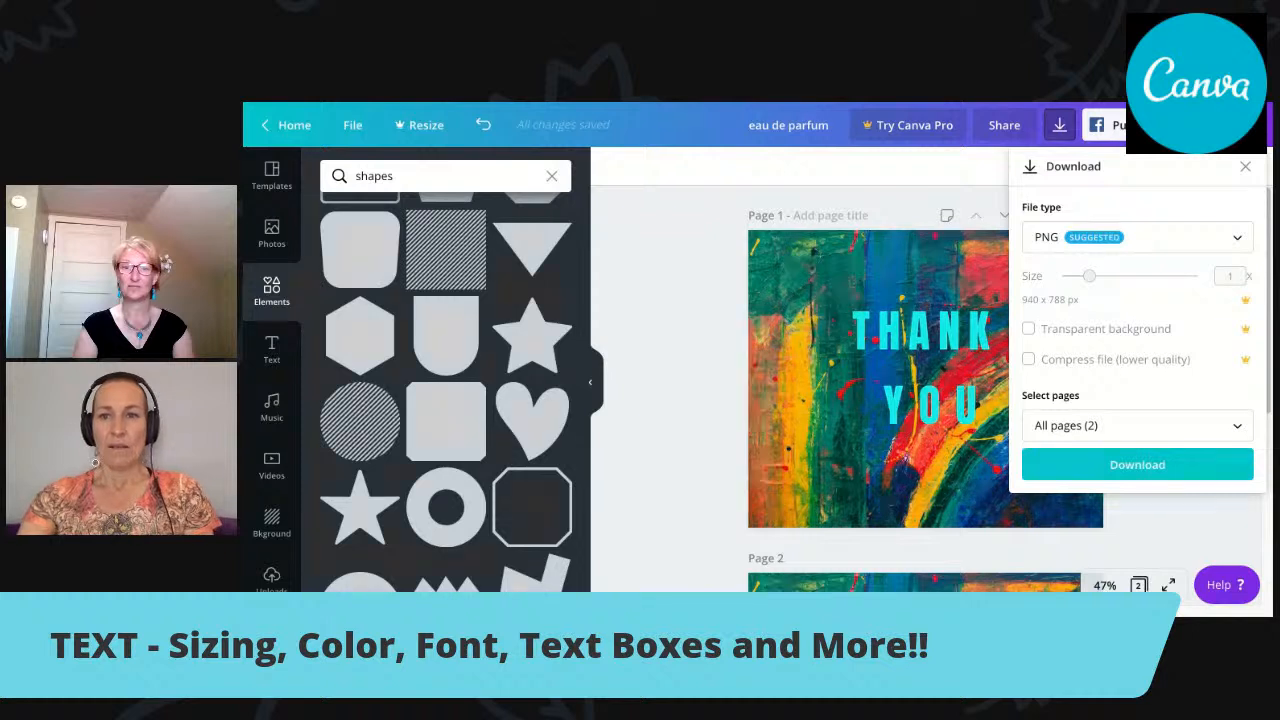
pyautogui.click(1238, 240)
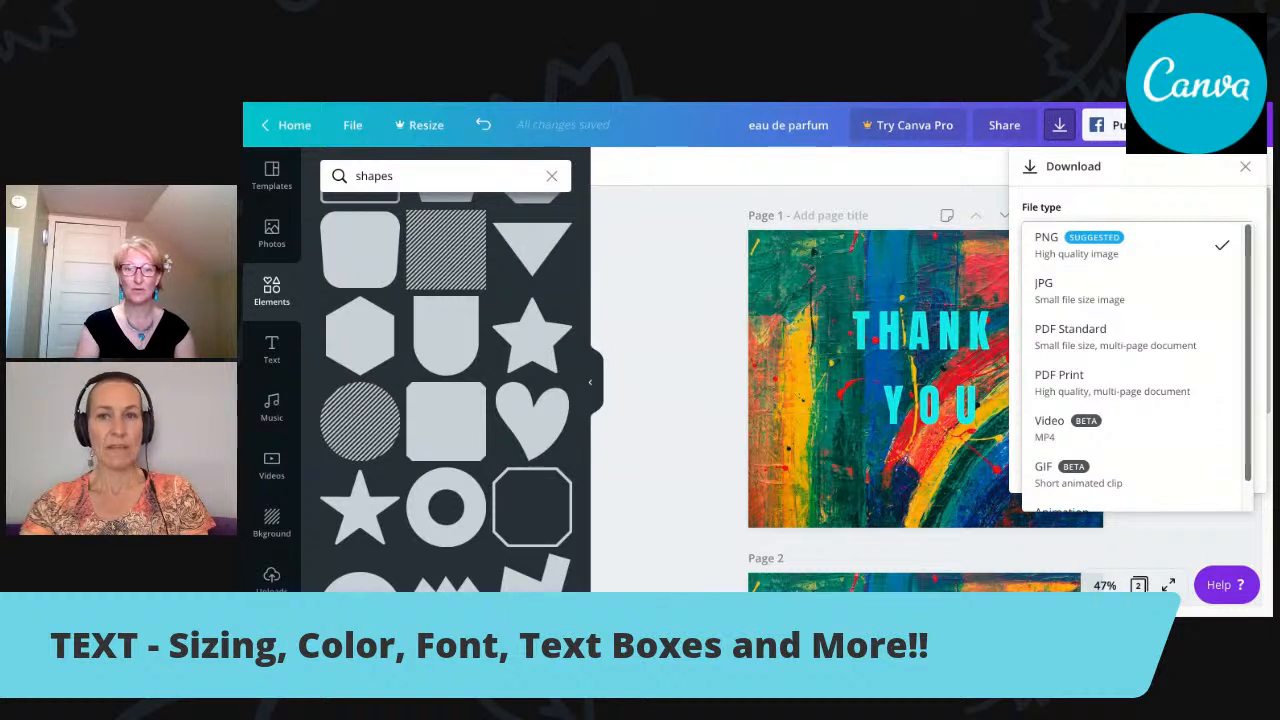
pyautogui.click(1108, 300)
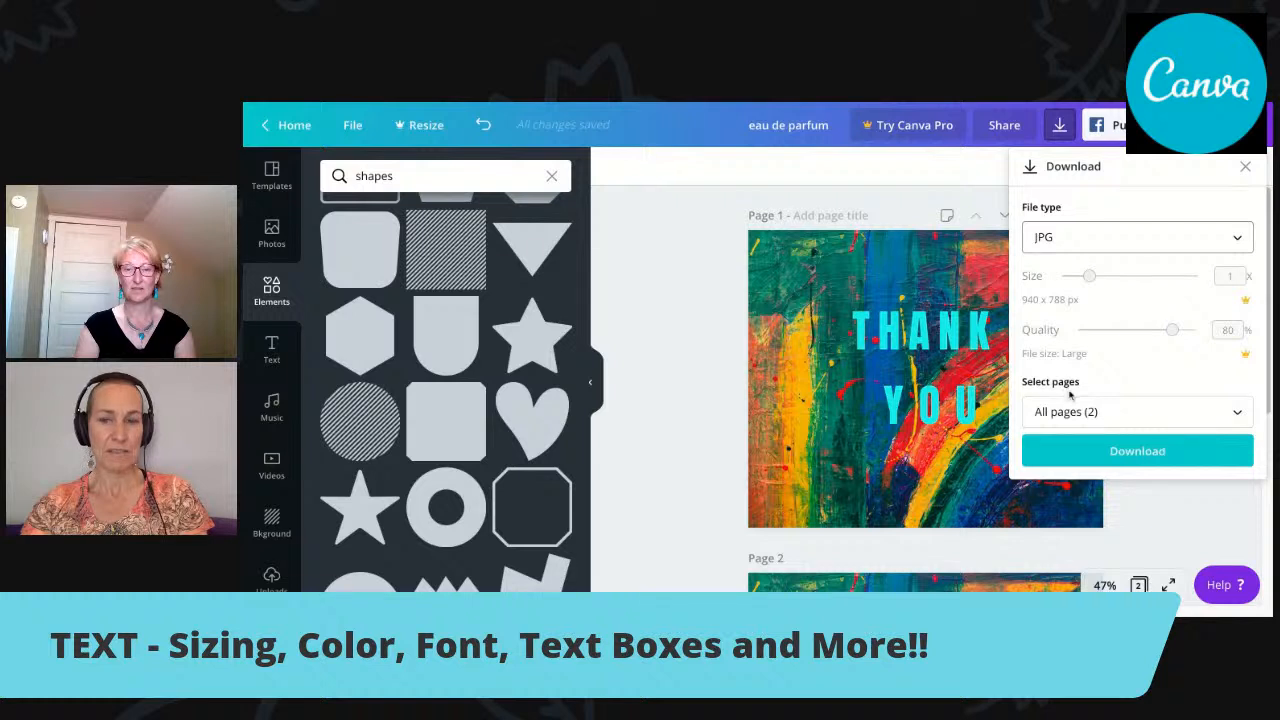
# Limit the download to page 1 and confirm the page selection.
pyautogui.click(1237, 418)
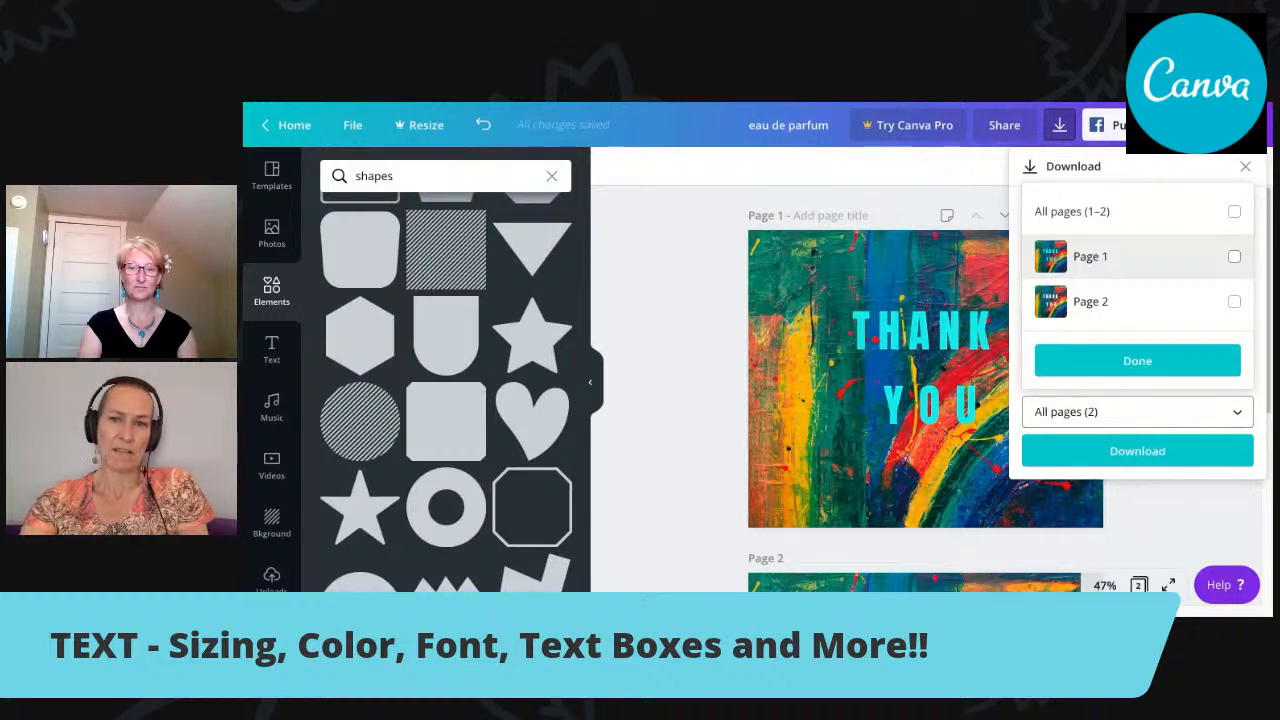
pyautogui.click(1234, 256)
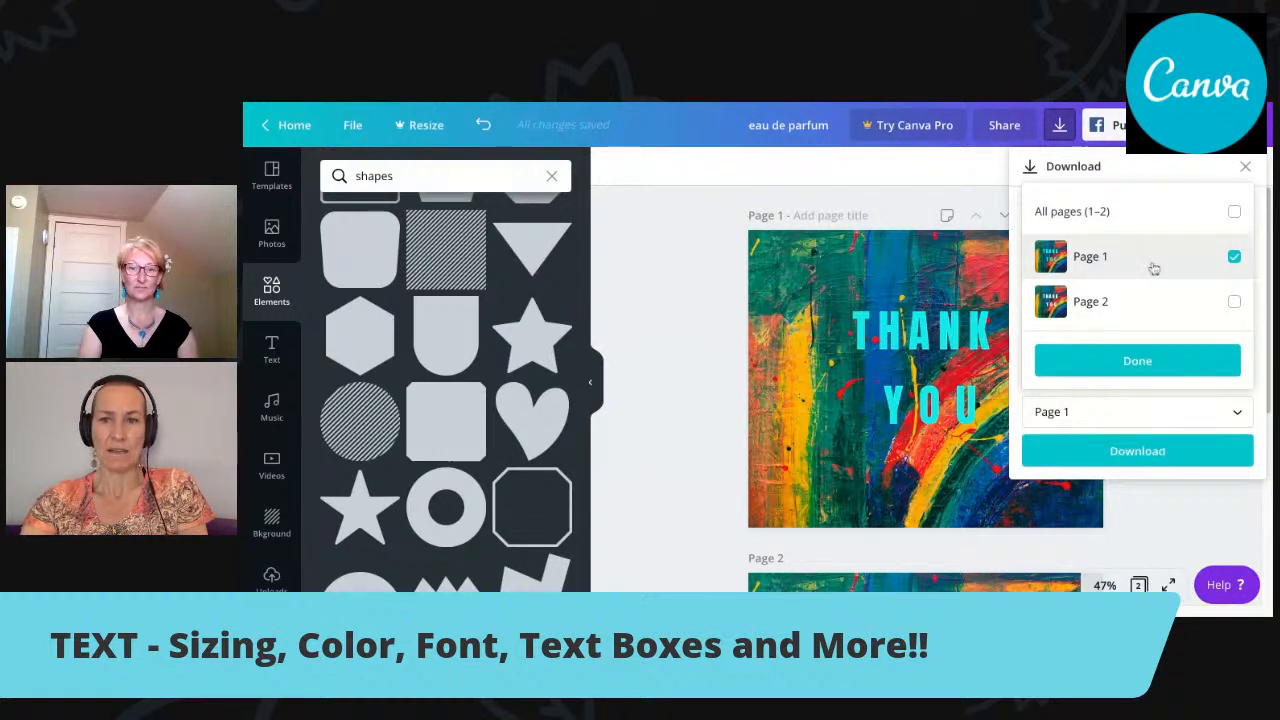
pyautogui.click(1142, 366)
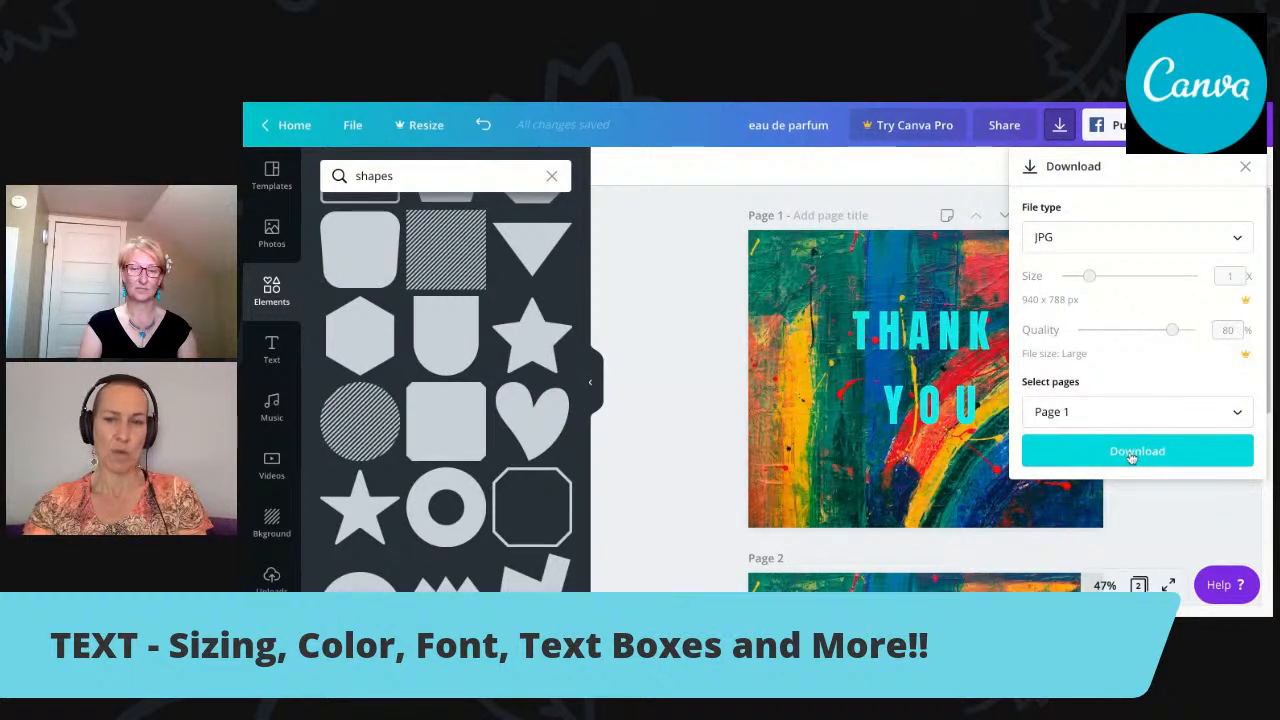
# Change the download's page selection to page 2 only.
pyautogui.click(1237, 413)
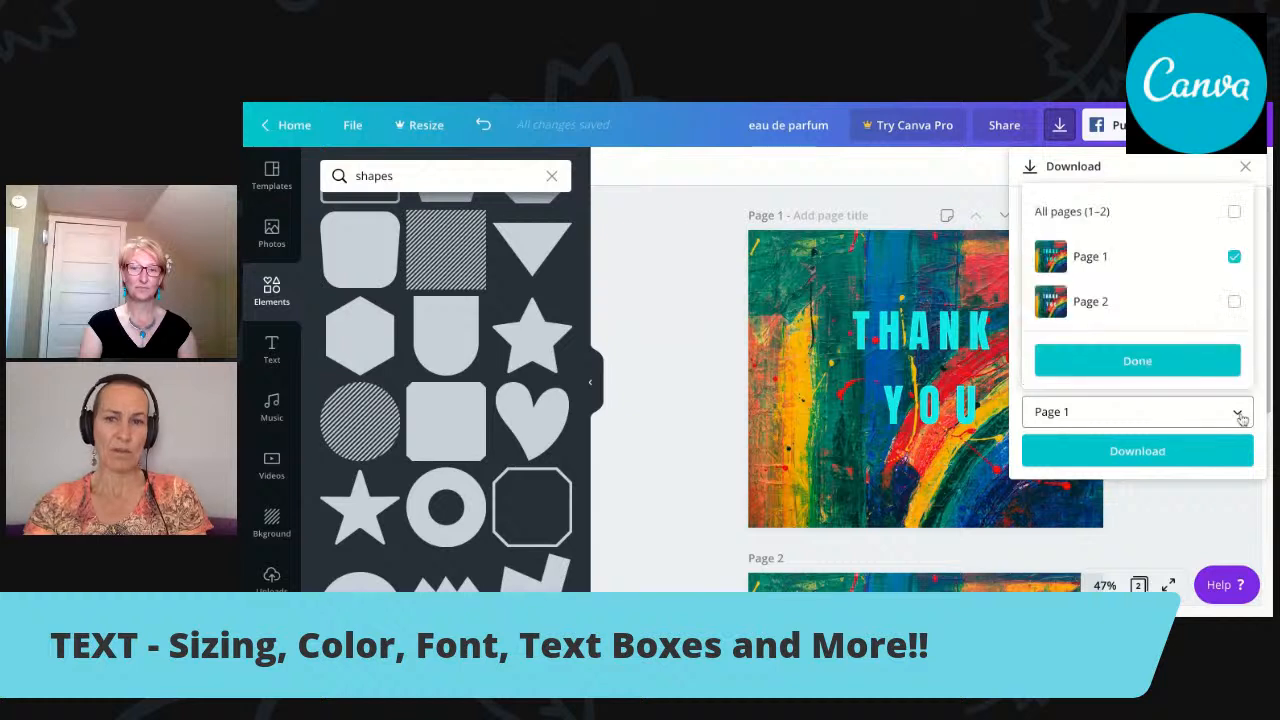
pyautogui.click(1234, 301)
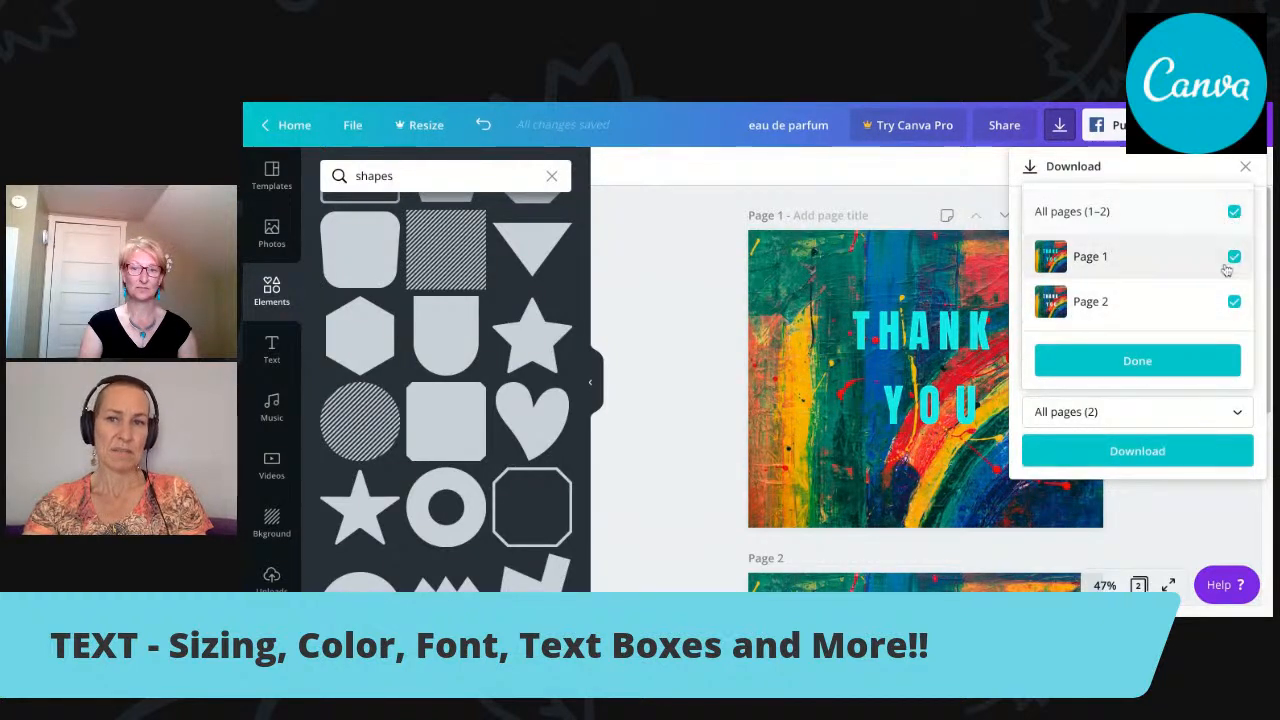
pyautogui.click(1234, 257)
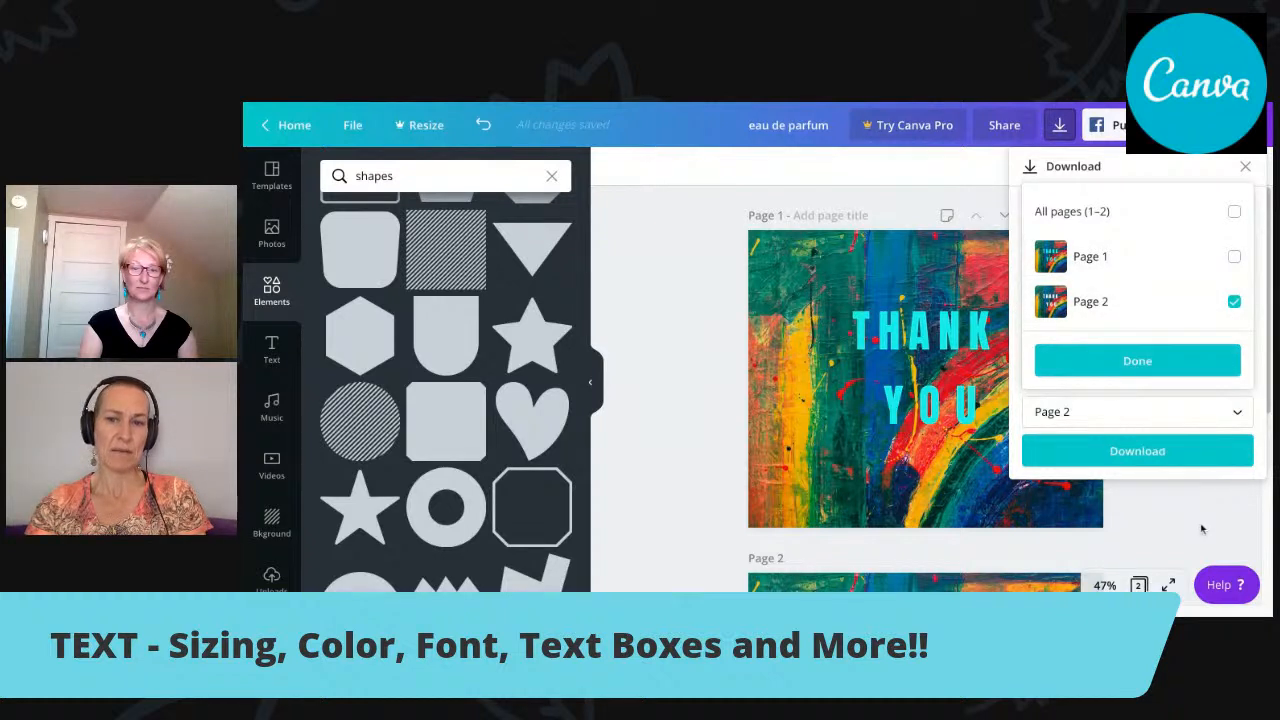
# Confirm the page 2 selection and close the download settings, then delete page 2 from the design.
pyautogui.click(1150, 370)
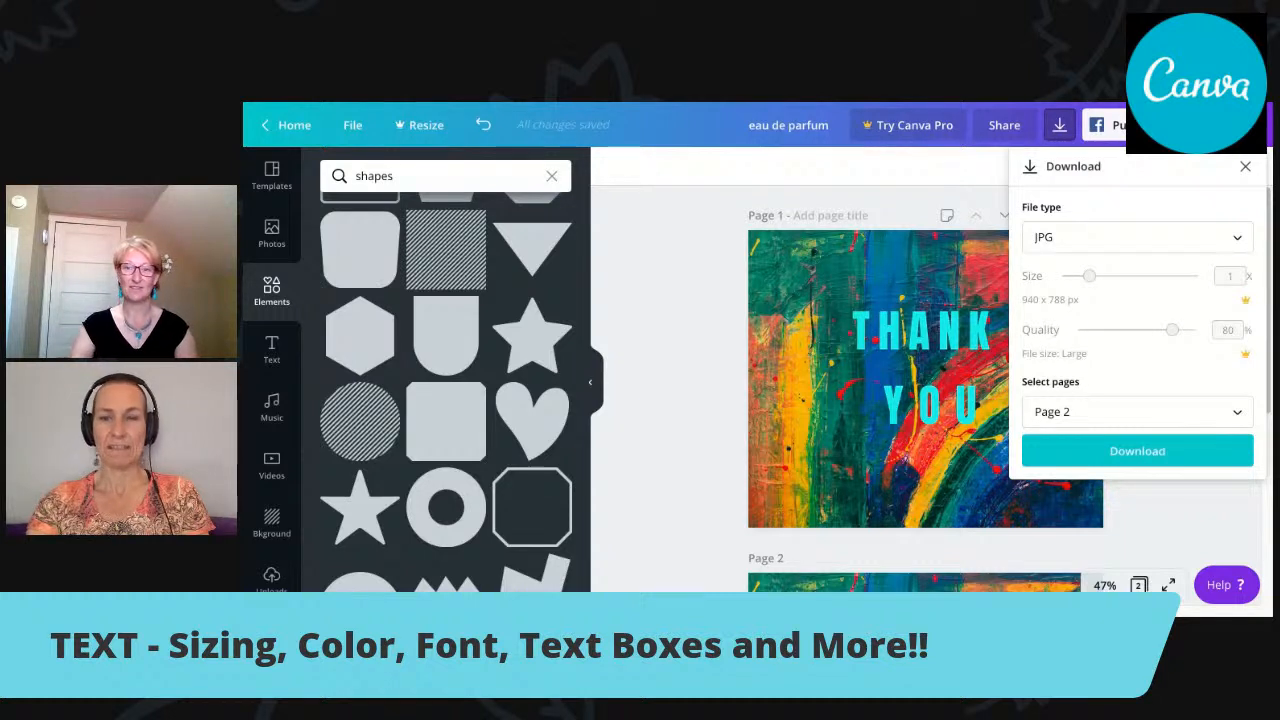
pyautogui.press('Escape')
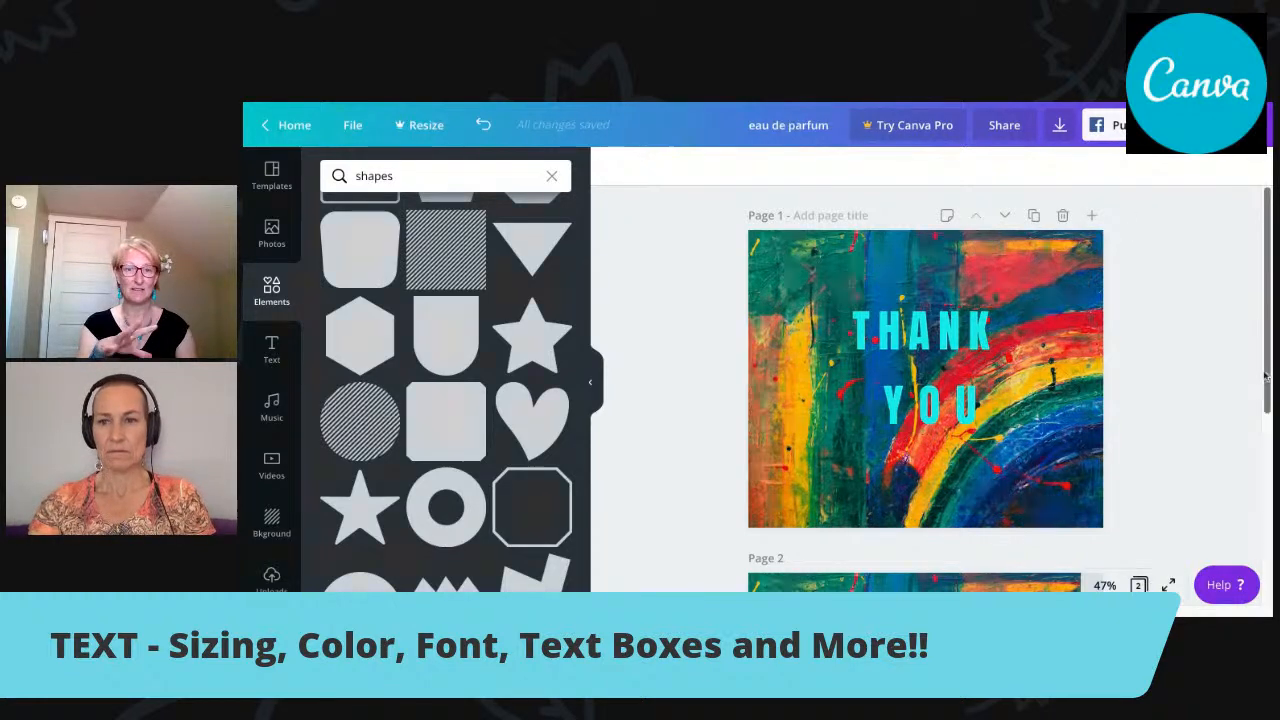
pyautogui.scroll(-2, 1267, 376)
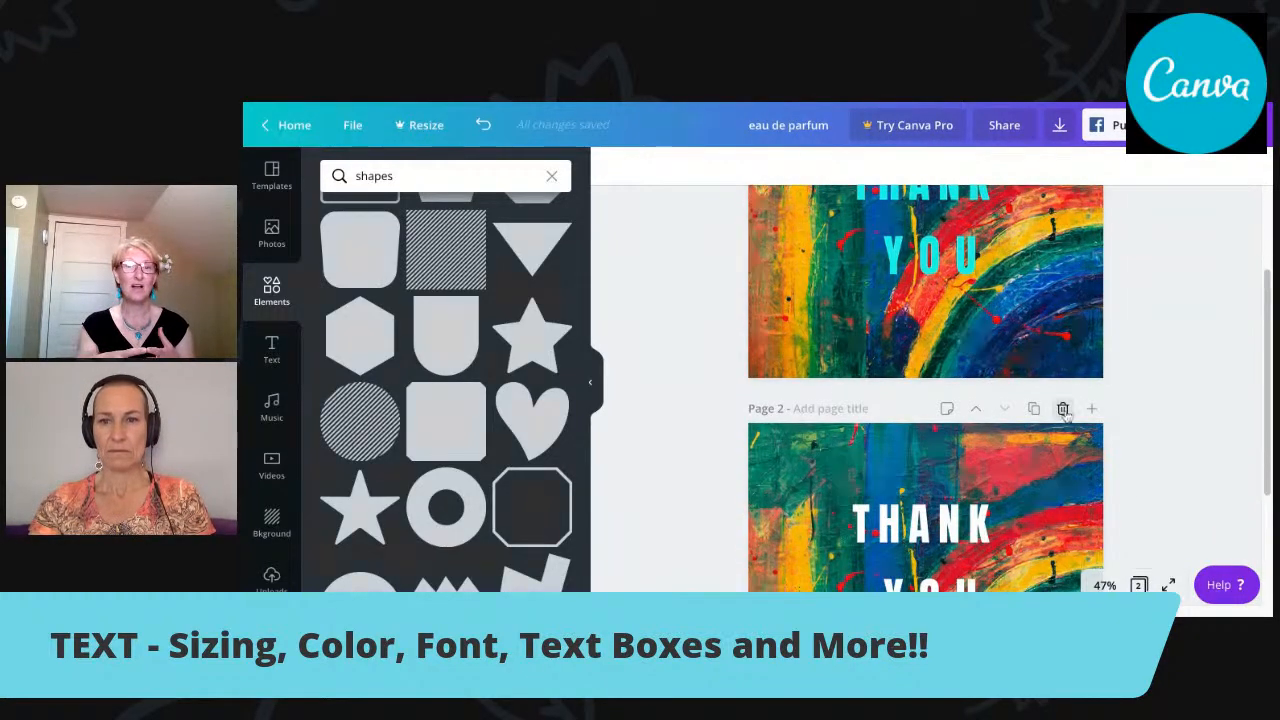
pyautogui.click(1064, 410)
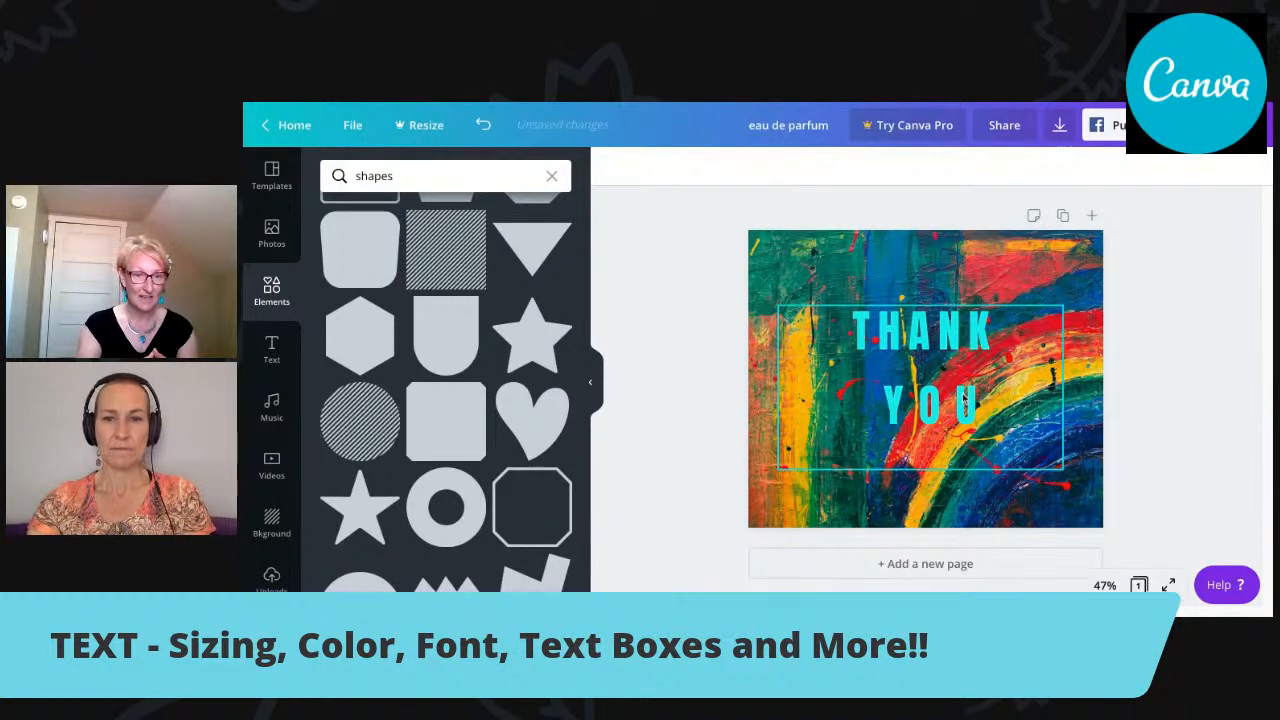
# Move the "THANK YOU" text box straight up into the upper part of the page.
pyautogui.click(966, 400)
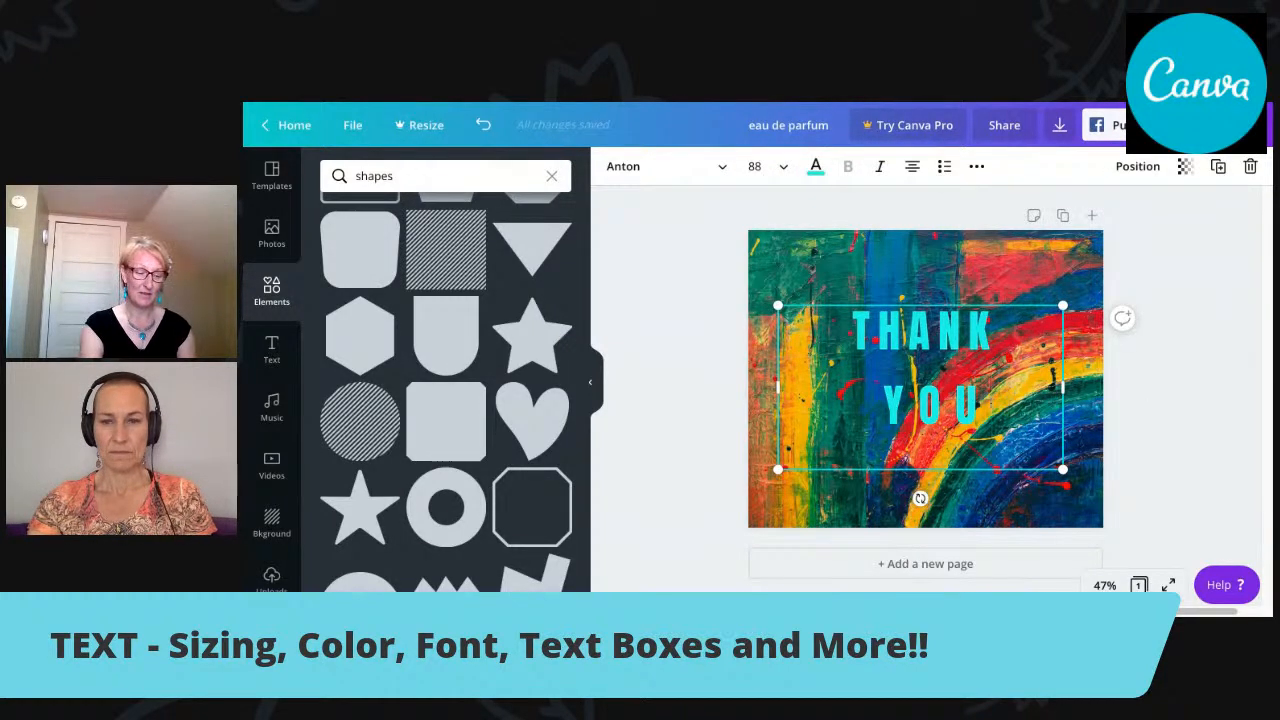
pyautogui.moveTo(930, 305); pyautogui.dragTo(930, 253)
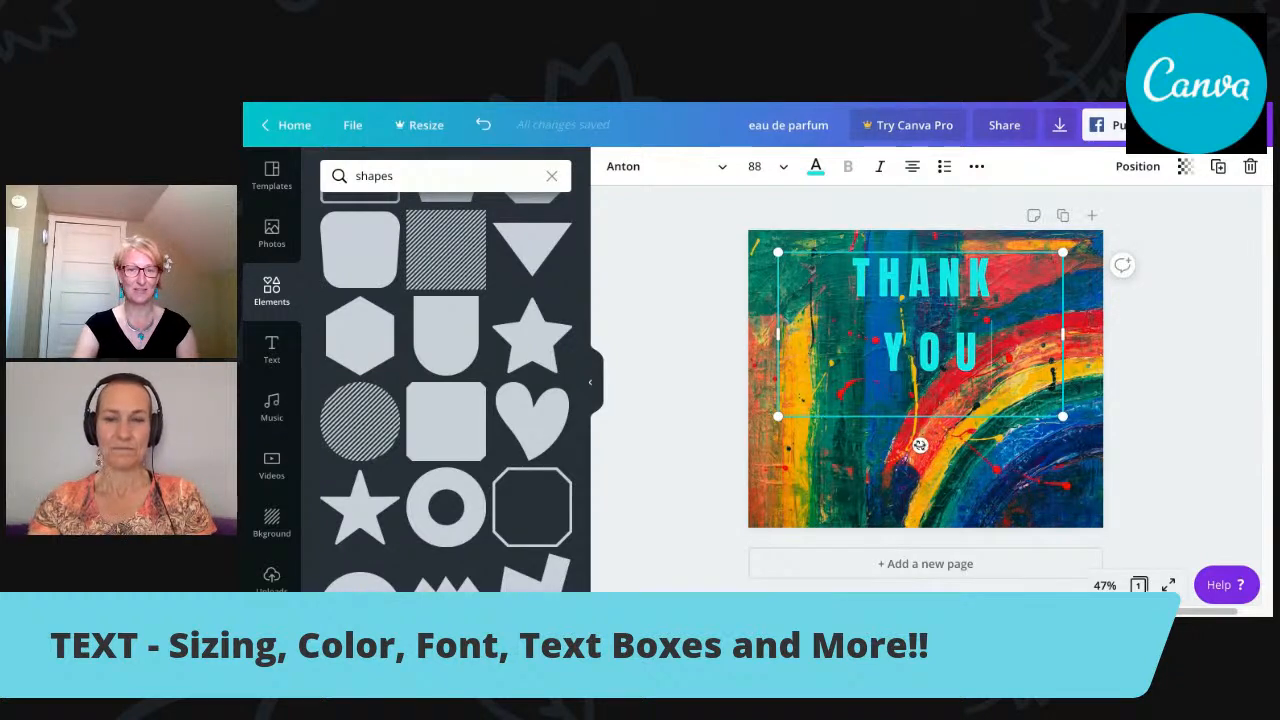
pyautogui.moveTo(920, 445); pyautogui.dragTo(950, 453)
pyautogui.click(934, 454)
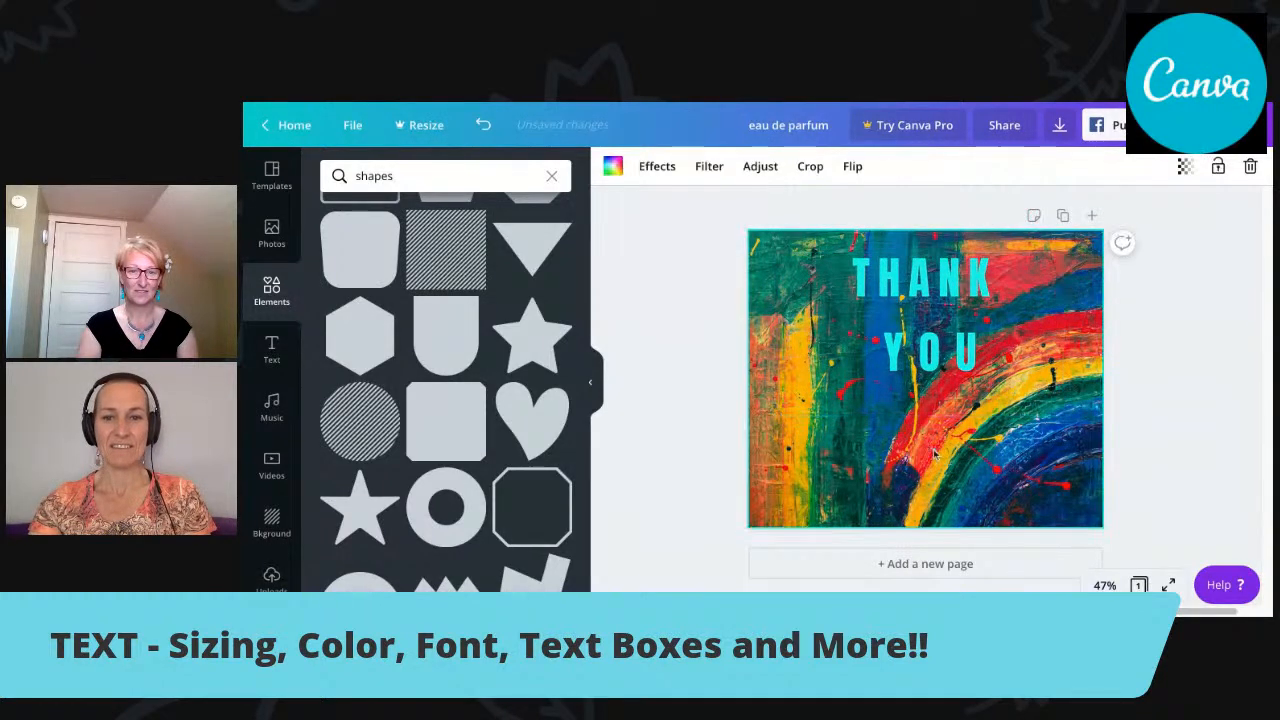
# Rotate the "THANK YOU" text to an upward diagonal, shift it down and left, and undo the shift.
pyautogui.click(938, 408)
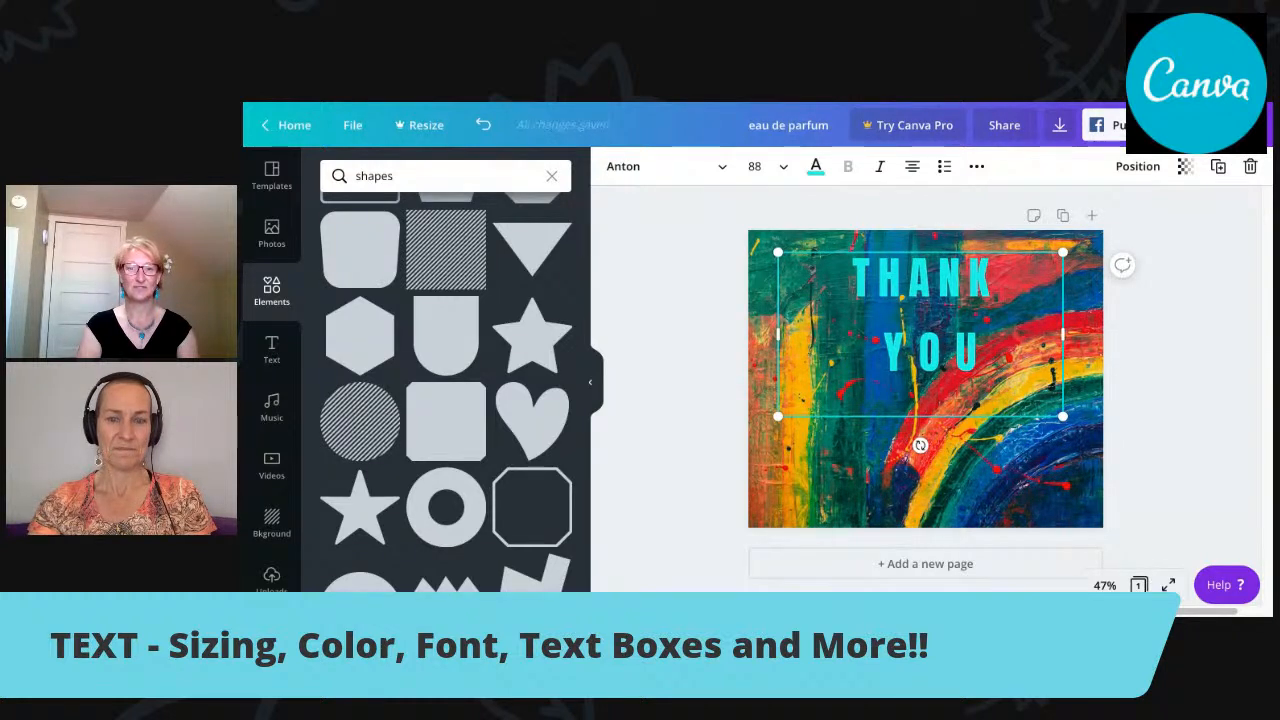
pyautogui.moveTo(920, 445); pyautogui.dragTo(986, 425)
pyautogui.moveTo(975, 292); pyautogui.dragTo(955, 324)
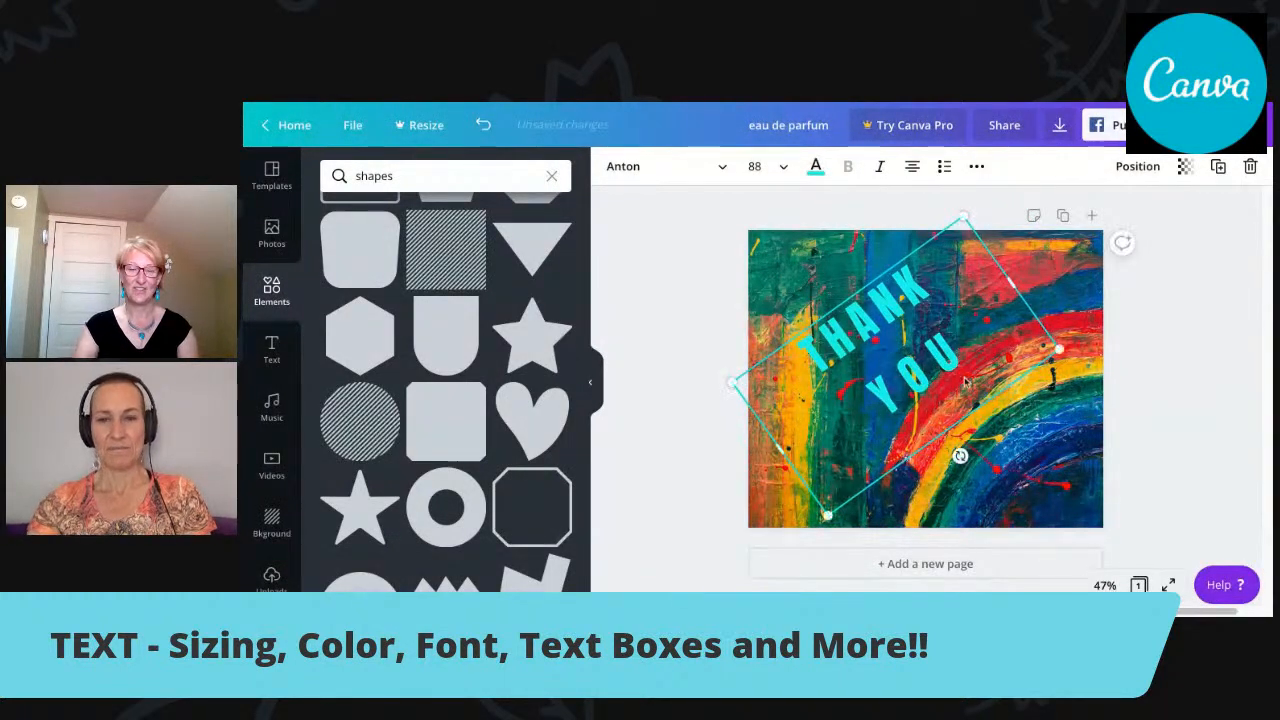
pyautogui.click(483, 125)
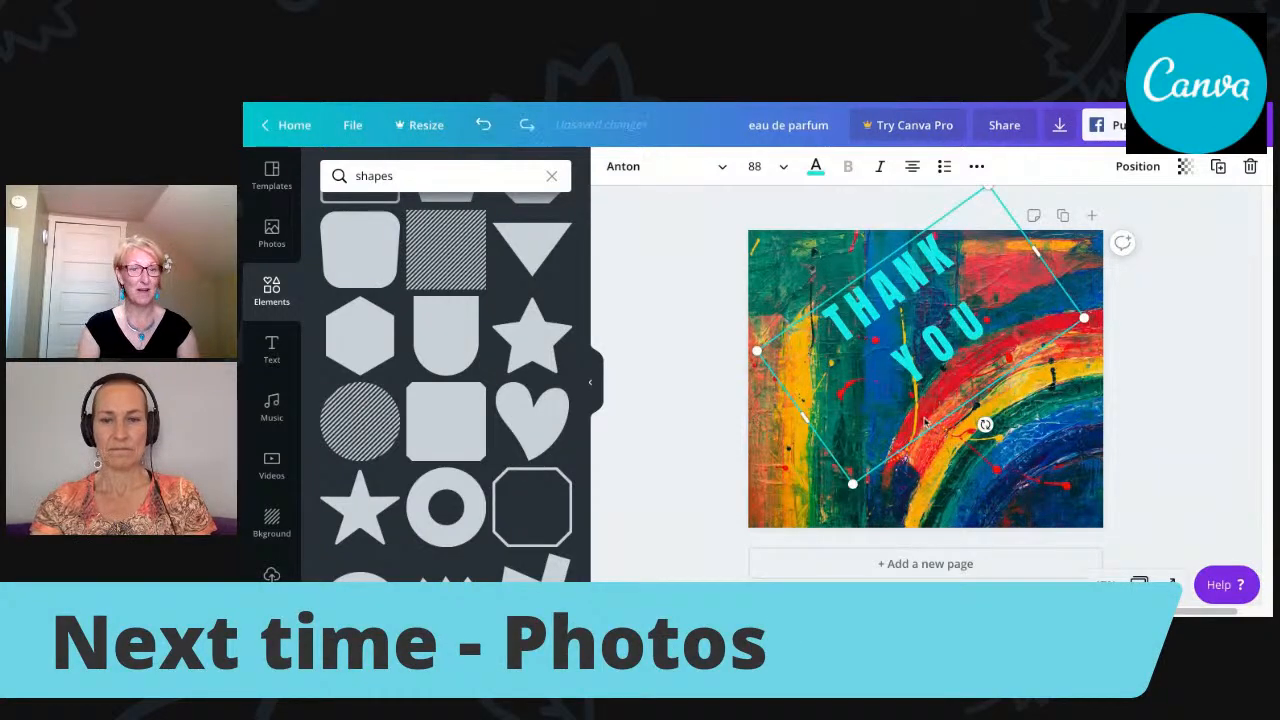
# Straighten the "THANK YOU" text back to horizontal and reposition it near the top edge of the page.
pyautogui.moveTo(985, 425); pyautogui.dragTo(955, 428)
pyautogui.moveTo(941, 264); pyautogui.dragTo(935, 224)
pyautogui.moveTo(962, 370); pyautogui.dragTo(962, 370)
# Add "FOR WATCHING" on a new line below "THANK YOU" in the same text box.
pyautogui.click(987, 354)
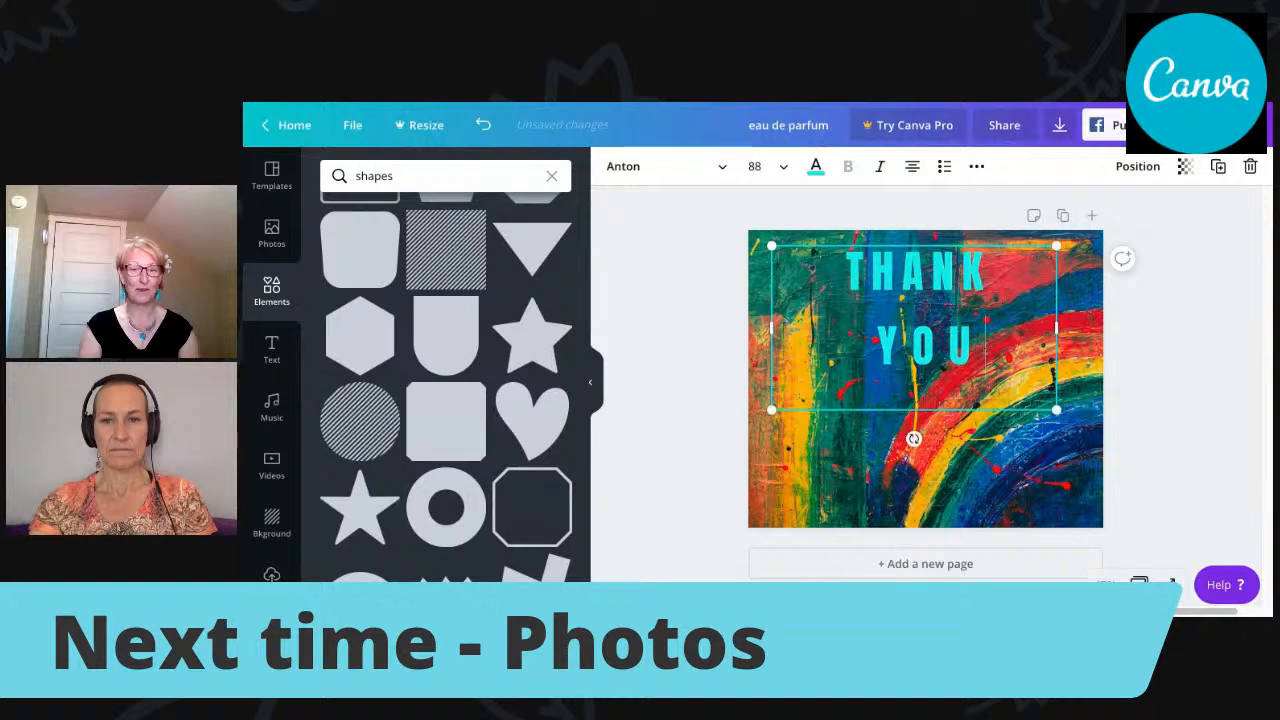
pyautogui.press('Return')
pyautogui.write('FOR')
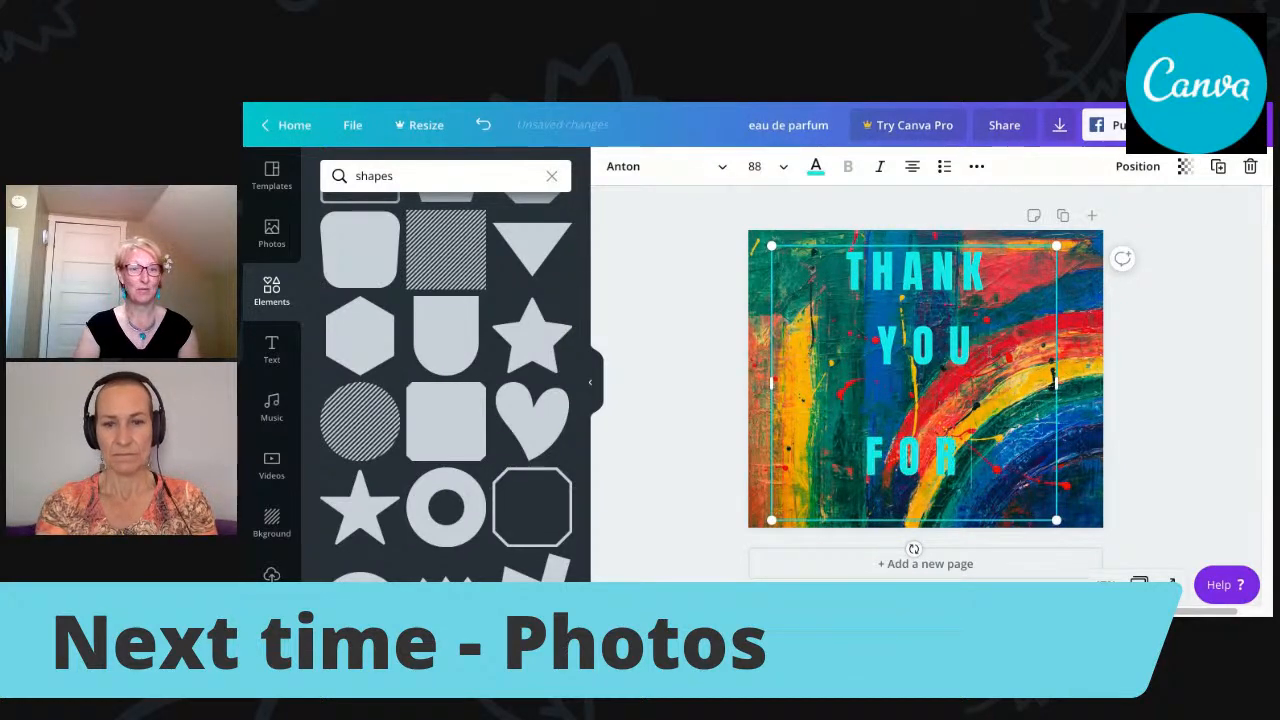
pyautogui.write(' WAT')
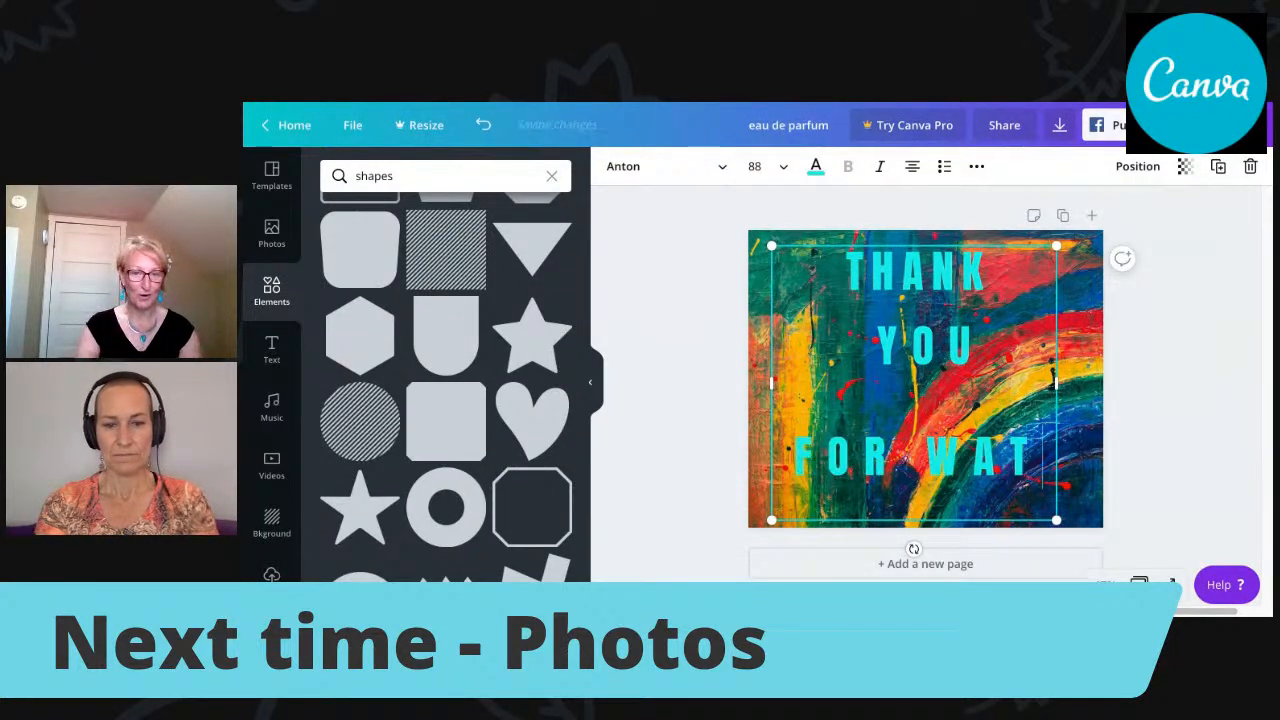
pyautogui.write('CHING')
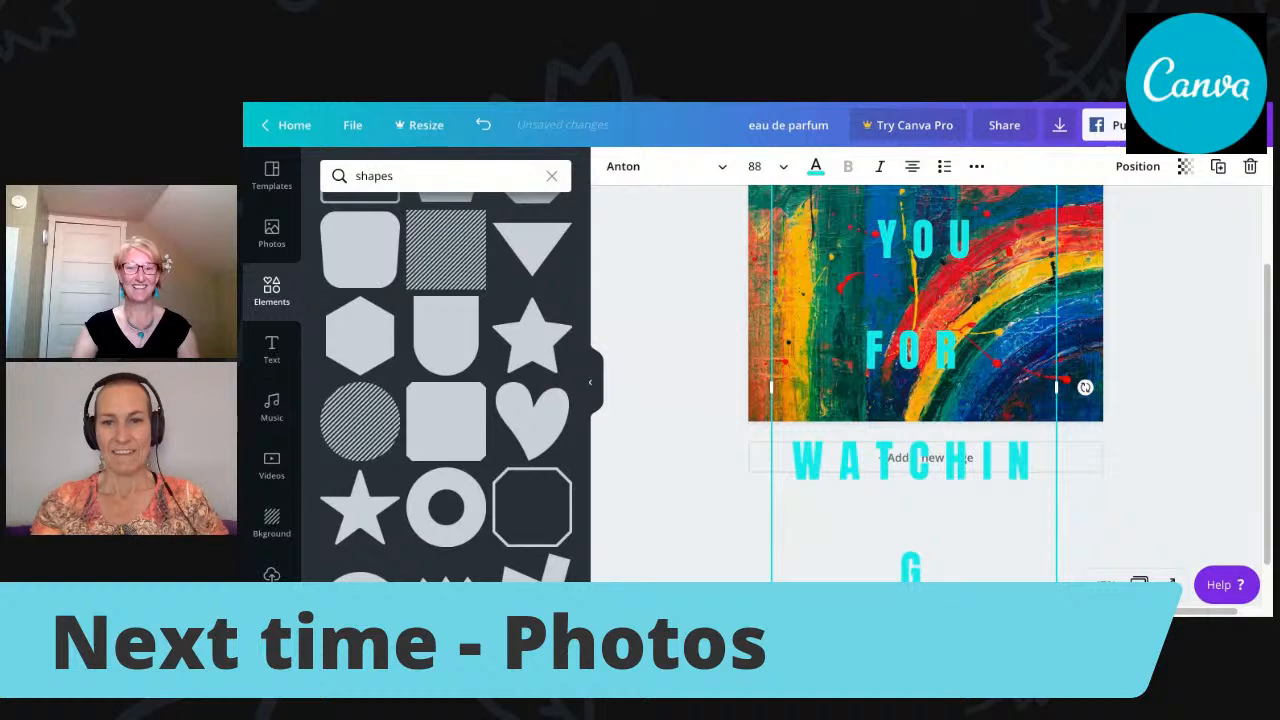
# Set the "FOR WATCHING" line's font size to 56, center the whole text box on the page, and deselect it.
pyautogui.click(758, 167)
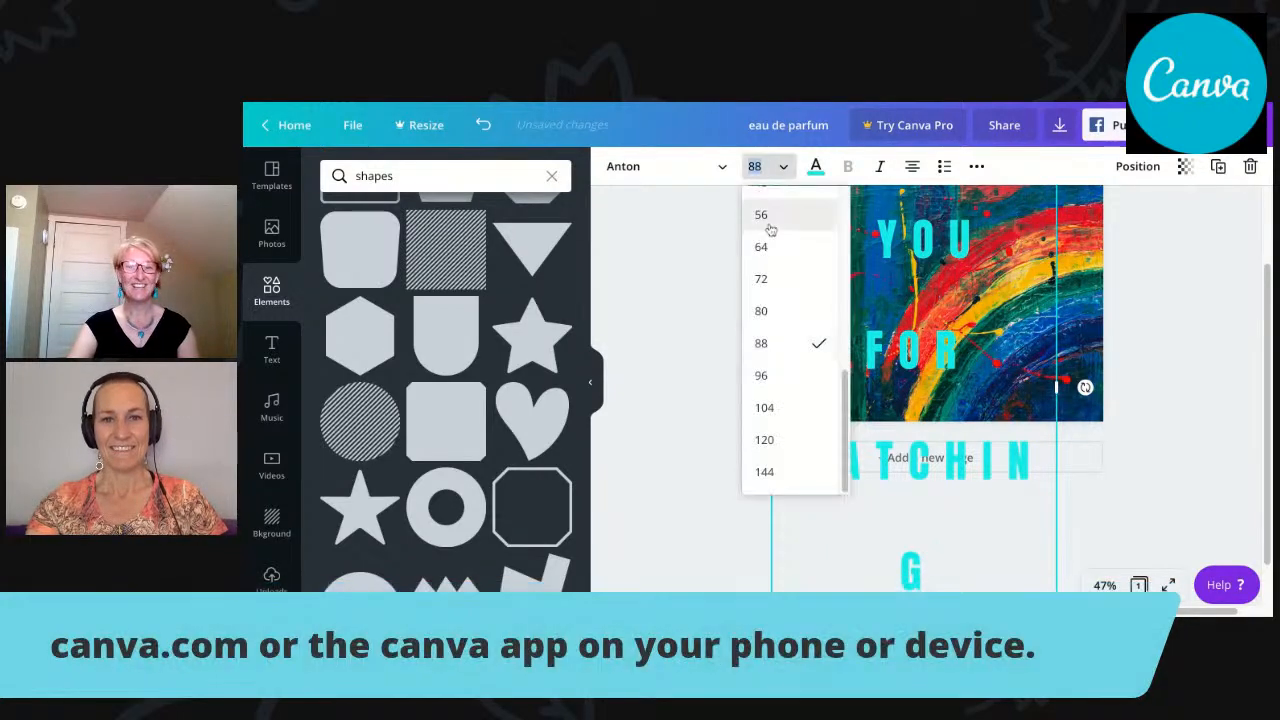
pyautogui.click(771, 216)
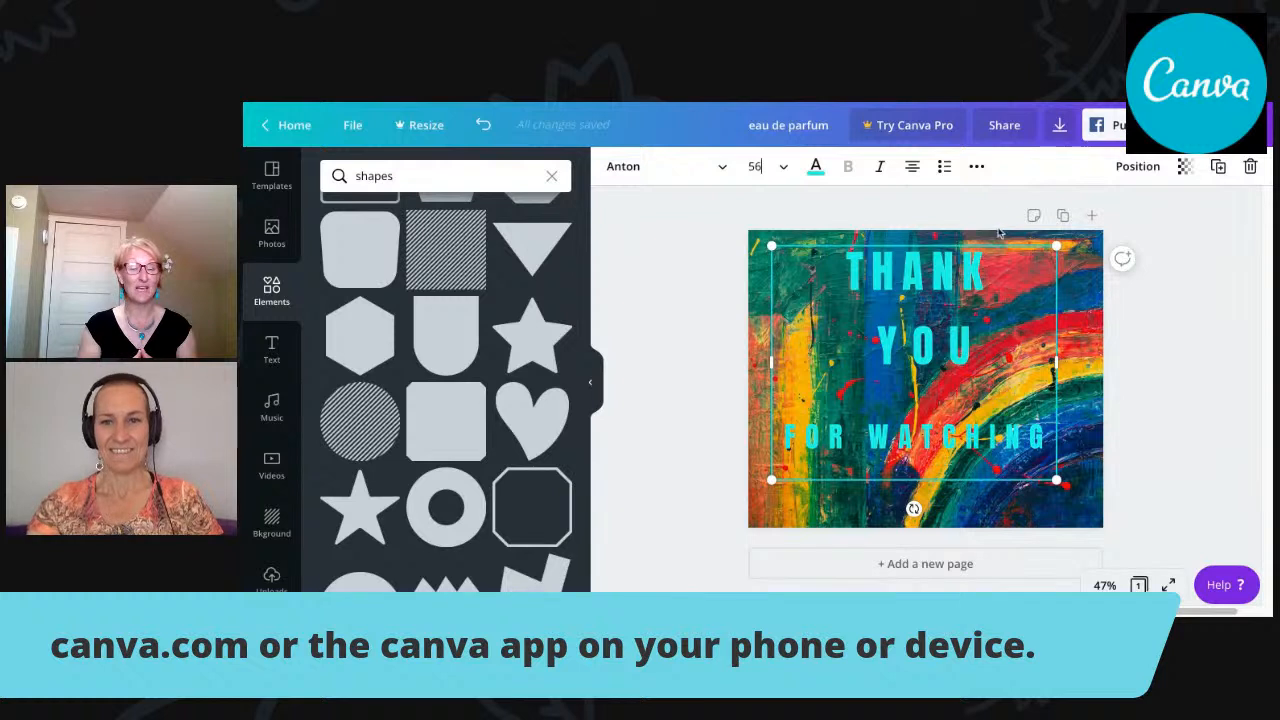
pyautogui.moveTo(997, 242); pyautogui.dragTo(997, 244)
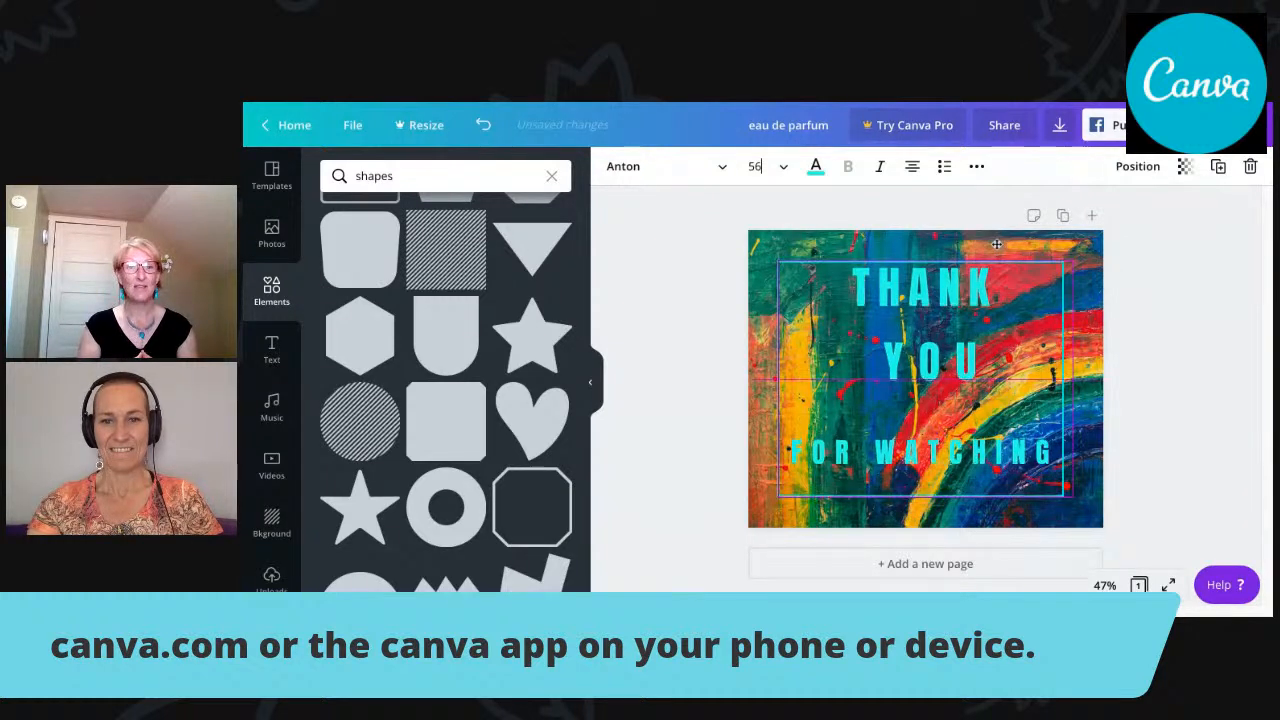
pyautogui.click(1256, 312)
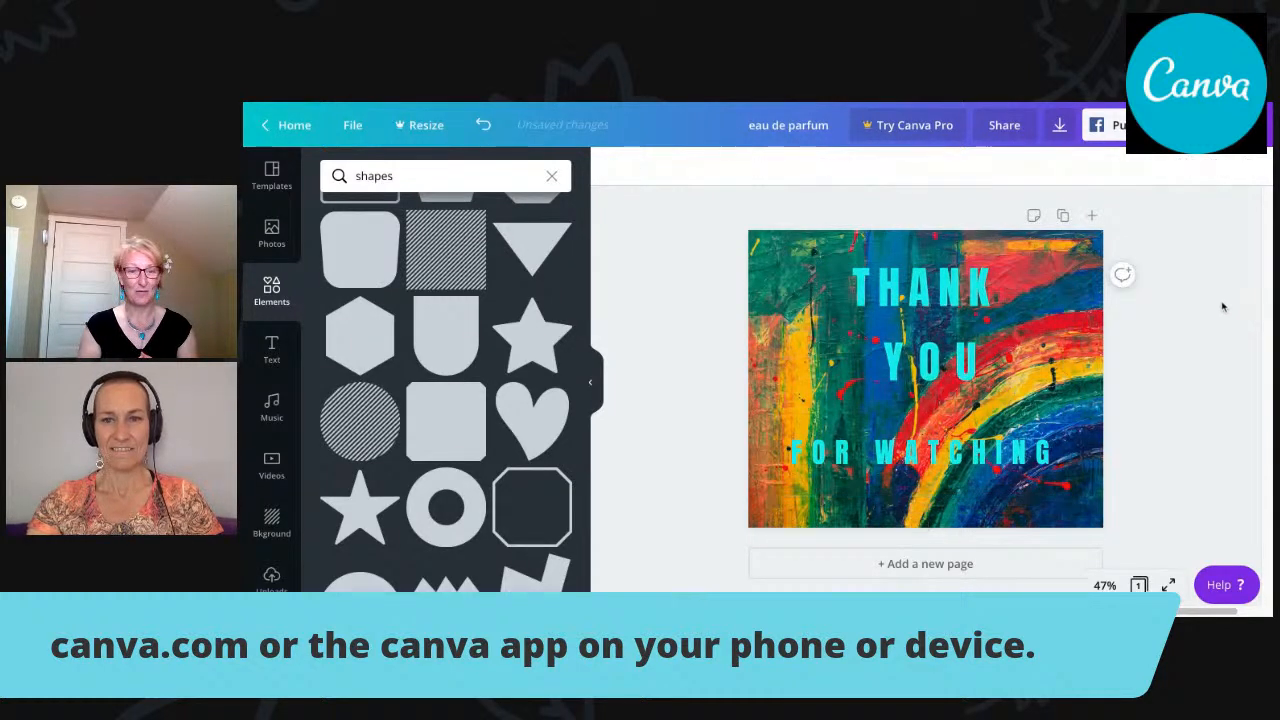